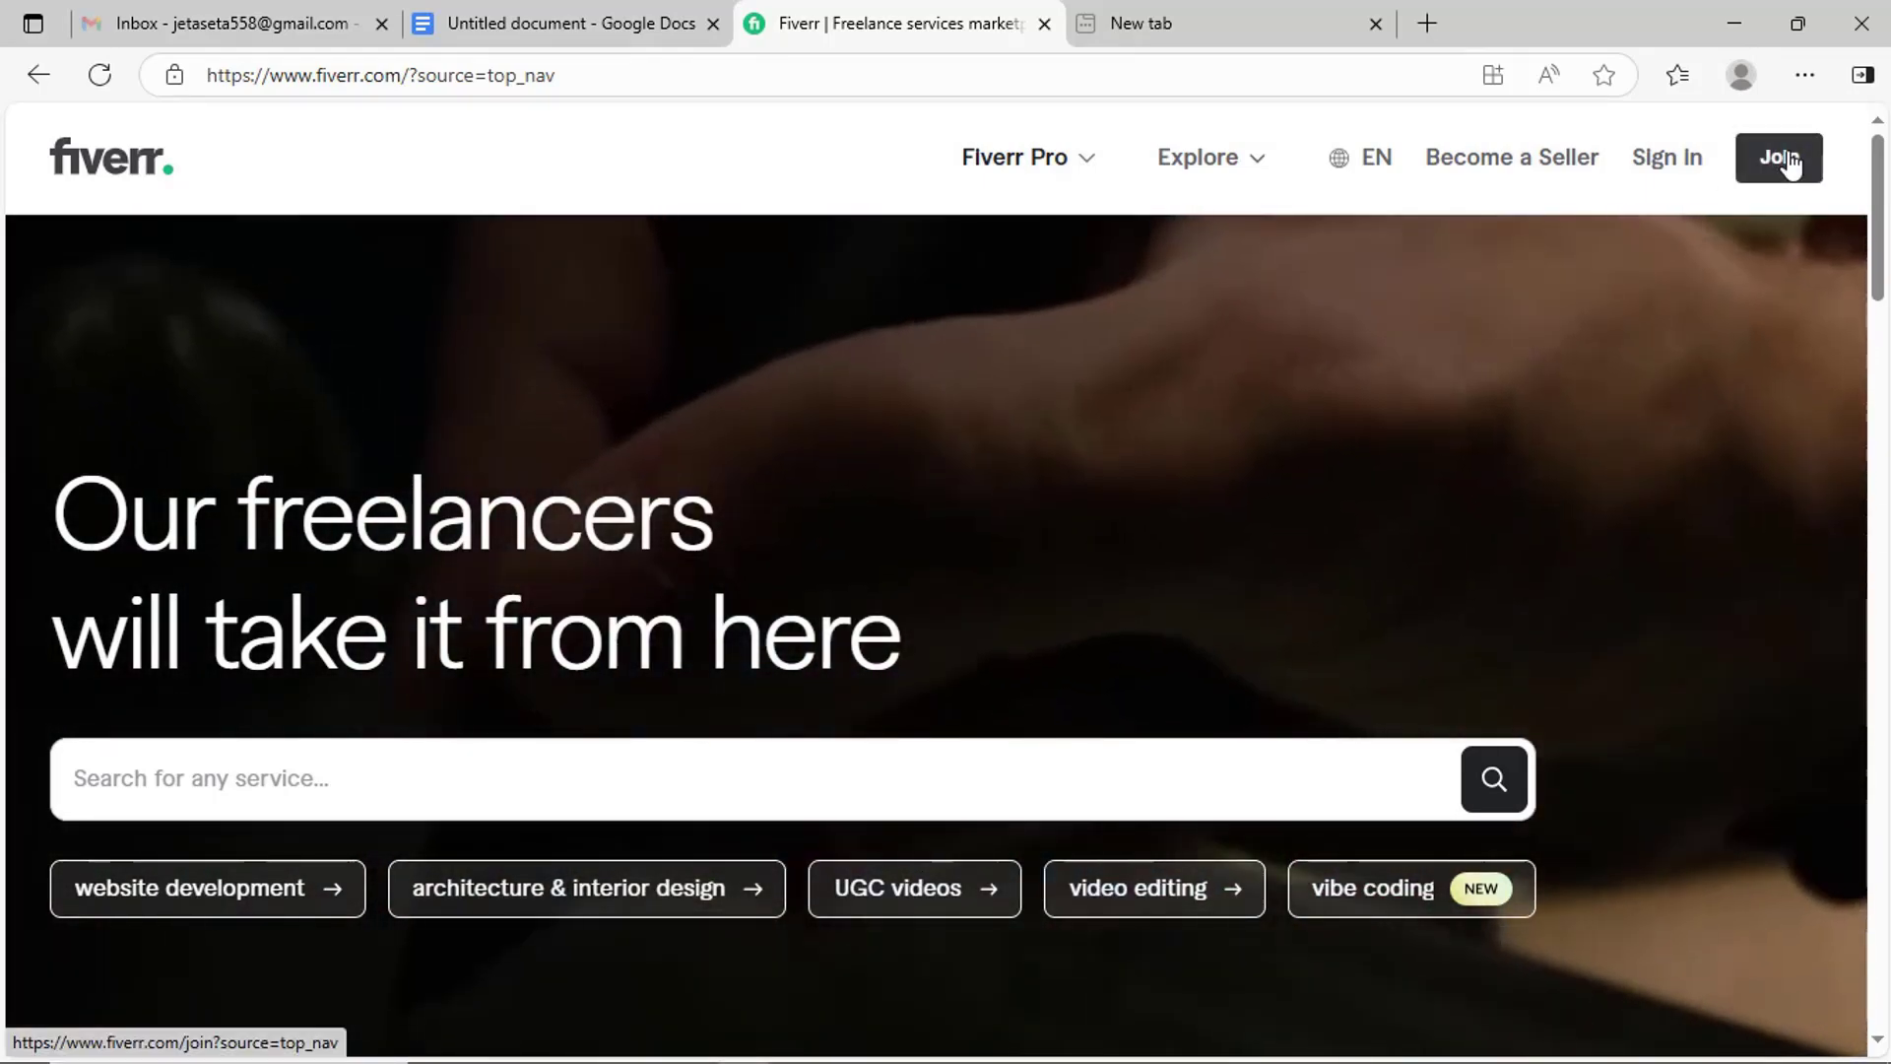
- Start an email sign-up and paste the Gmail account address copied from Google into Email
left_click(1785, 159)
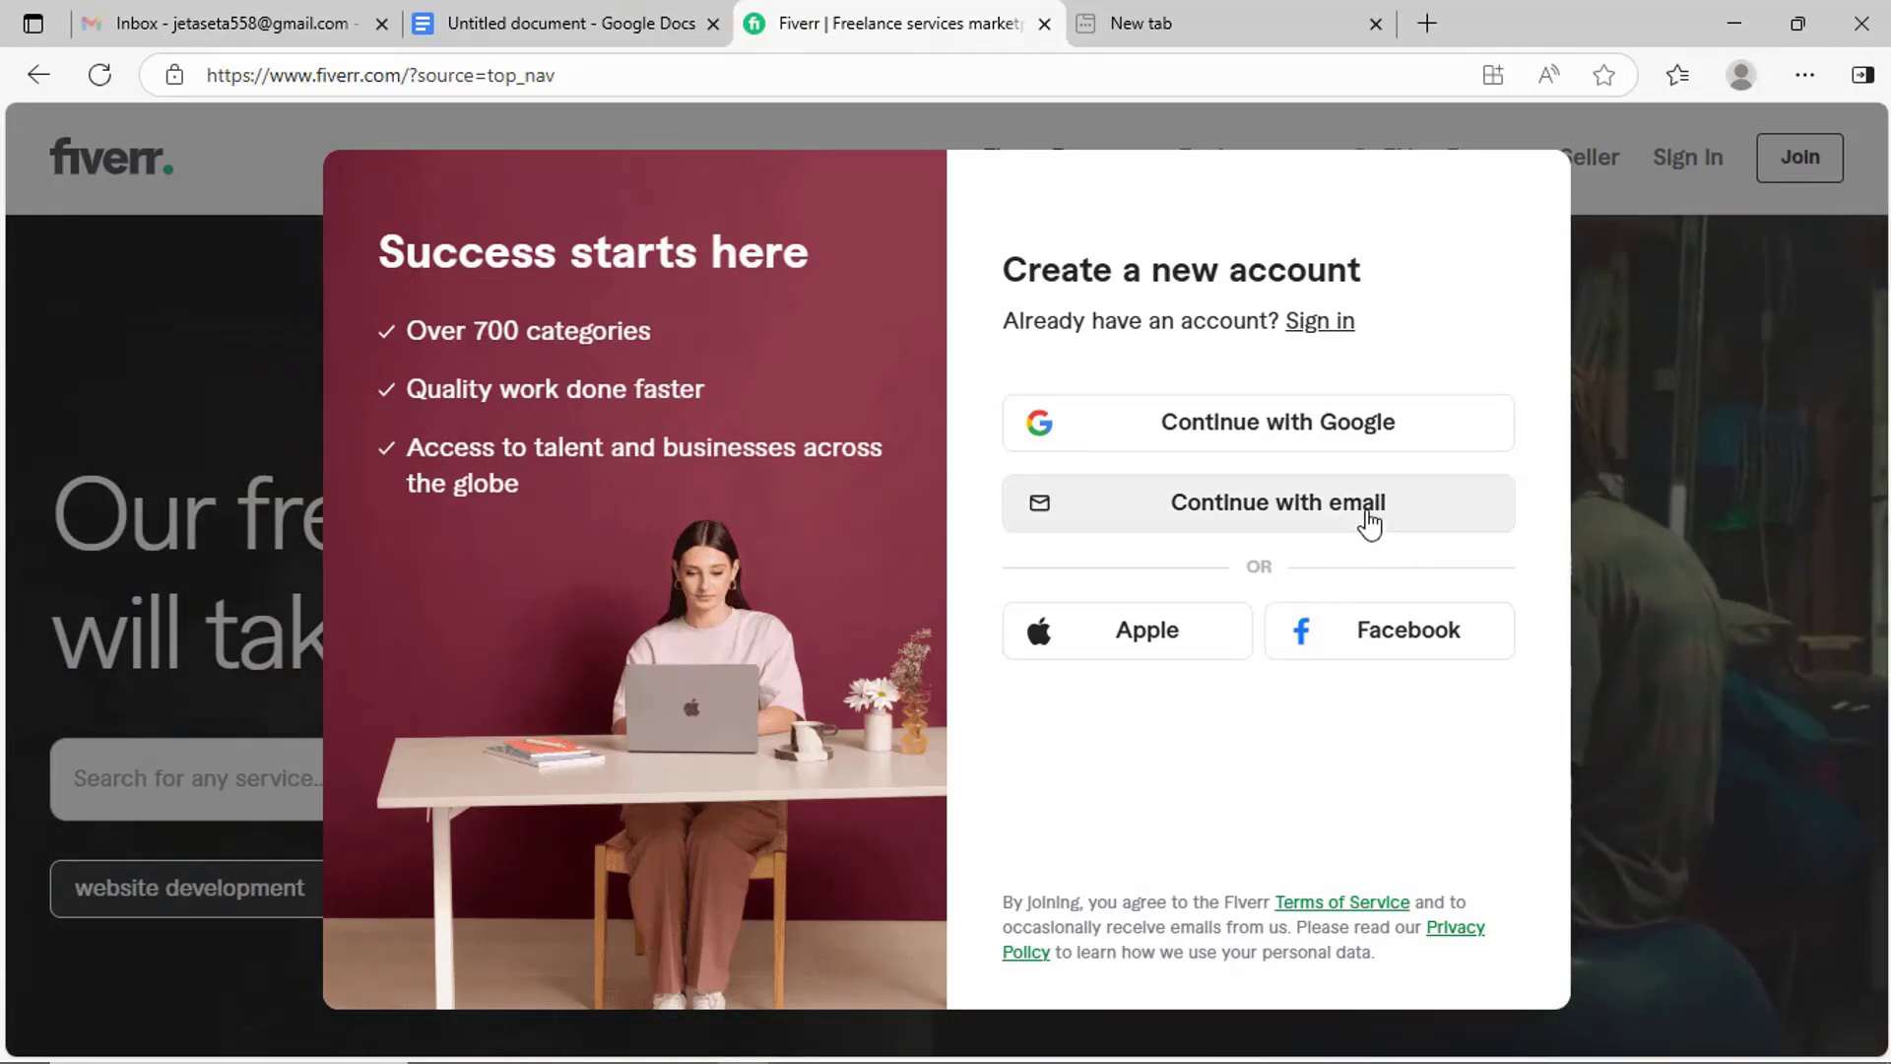
left_click(1370, 522)
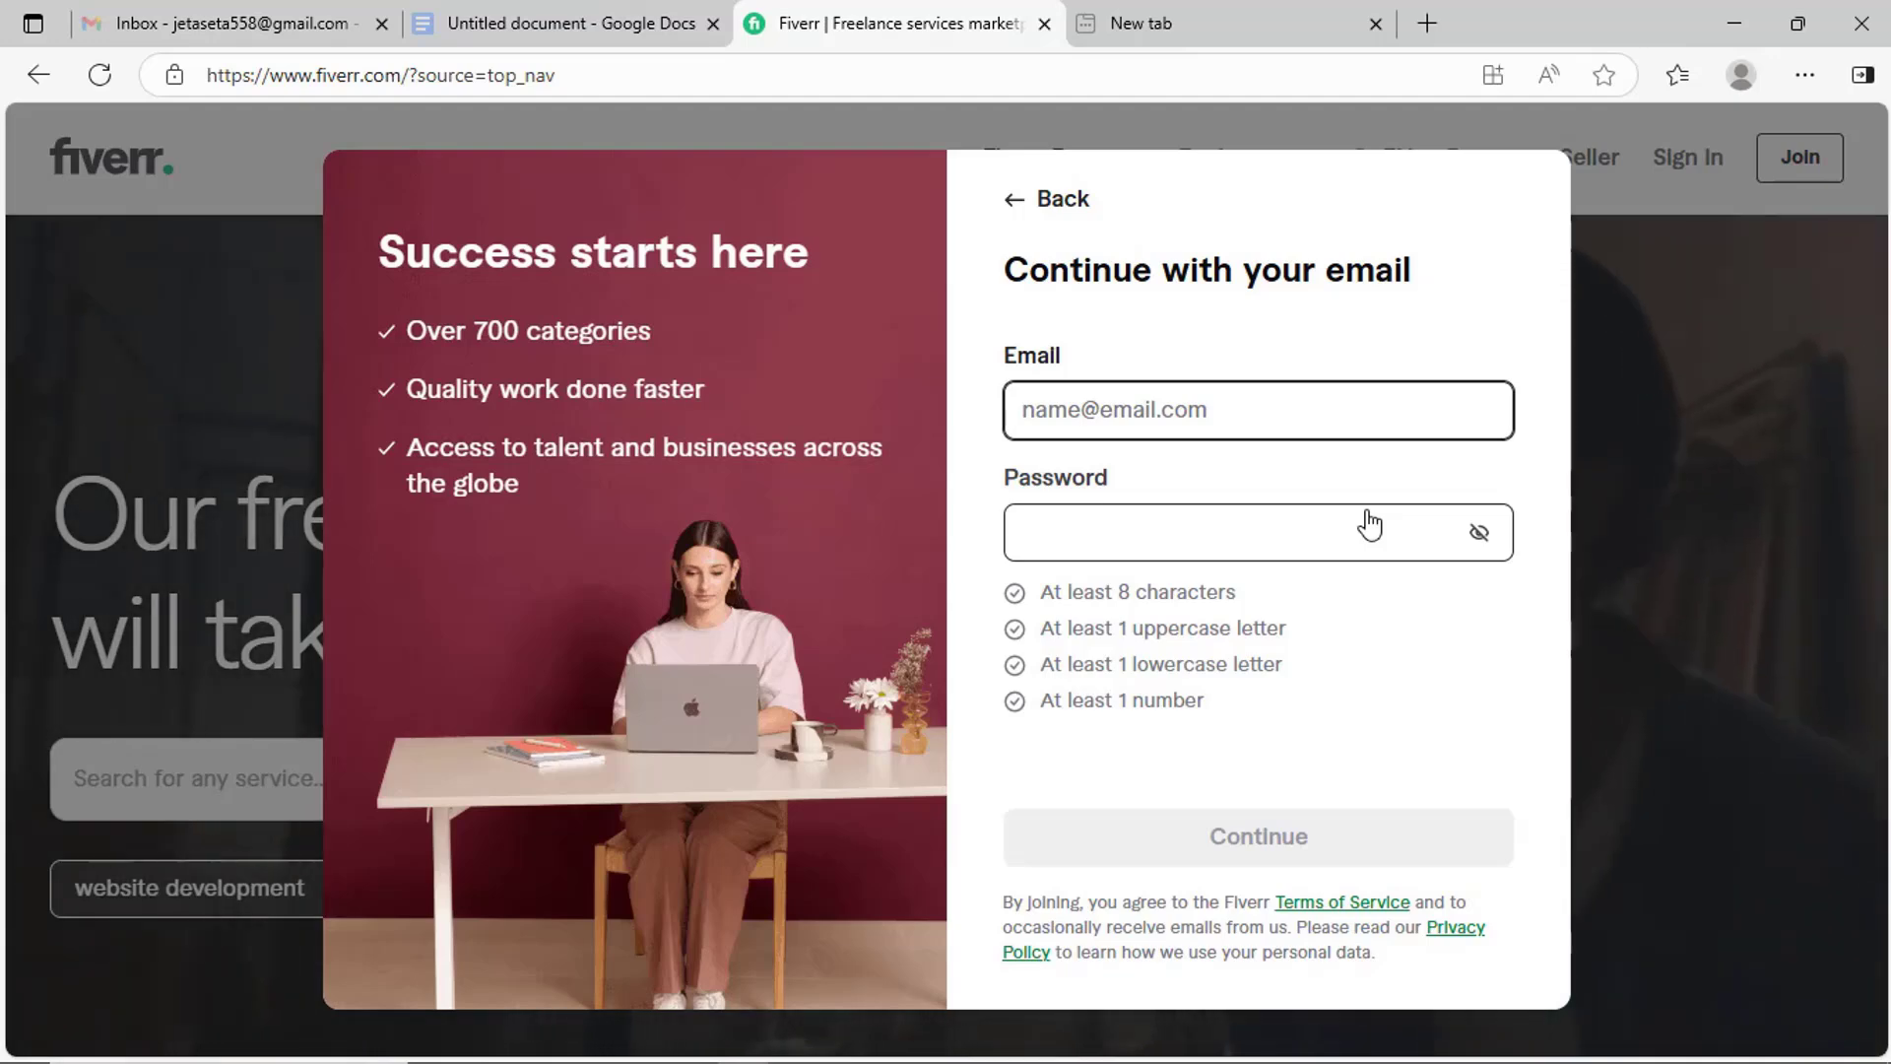
left_click(204, 33)
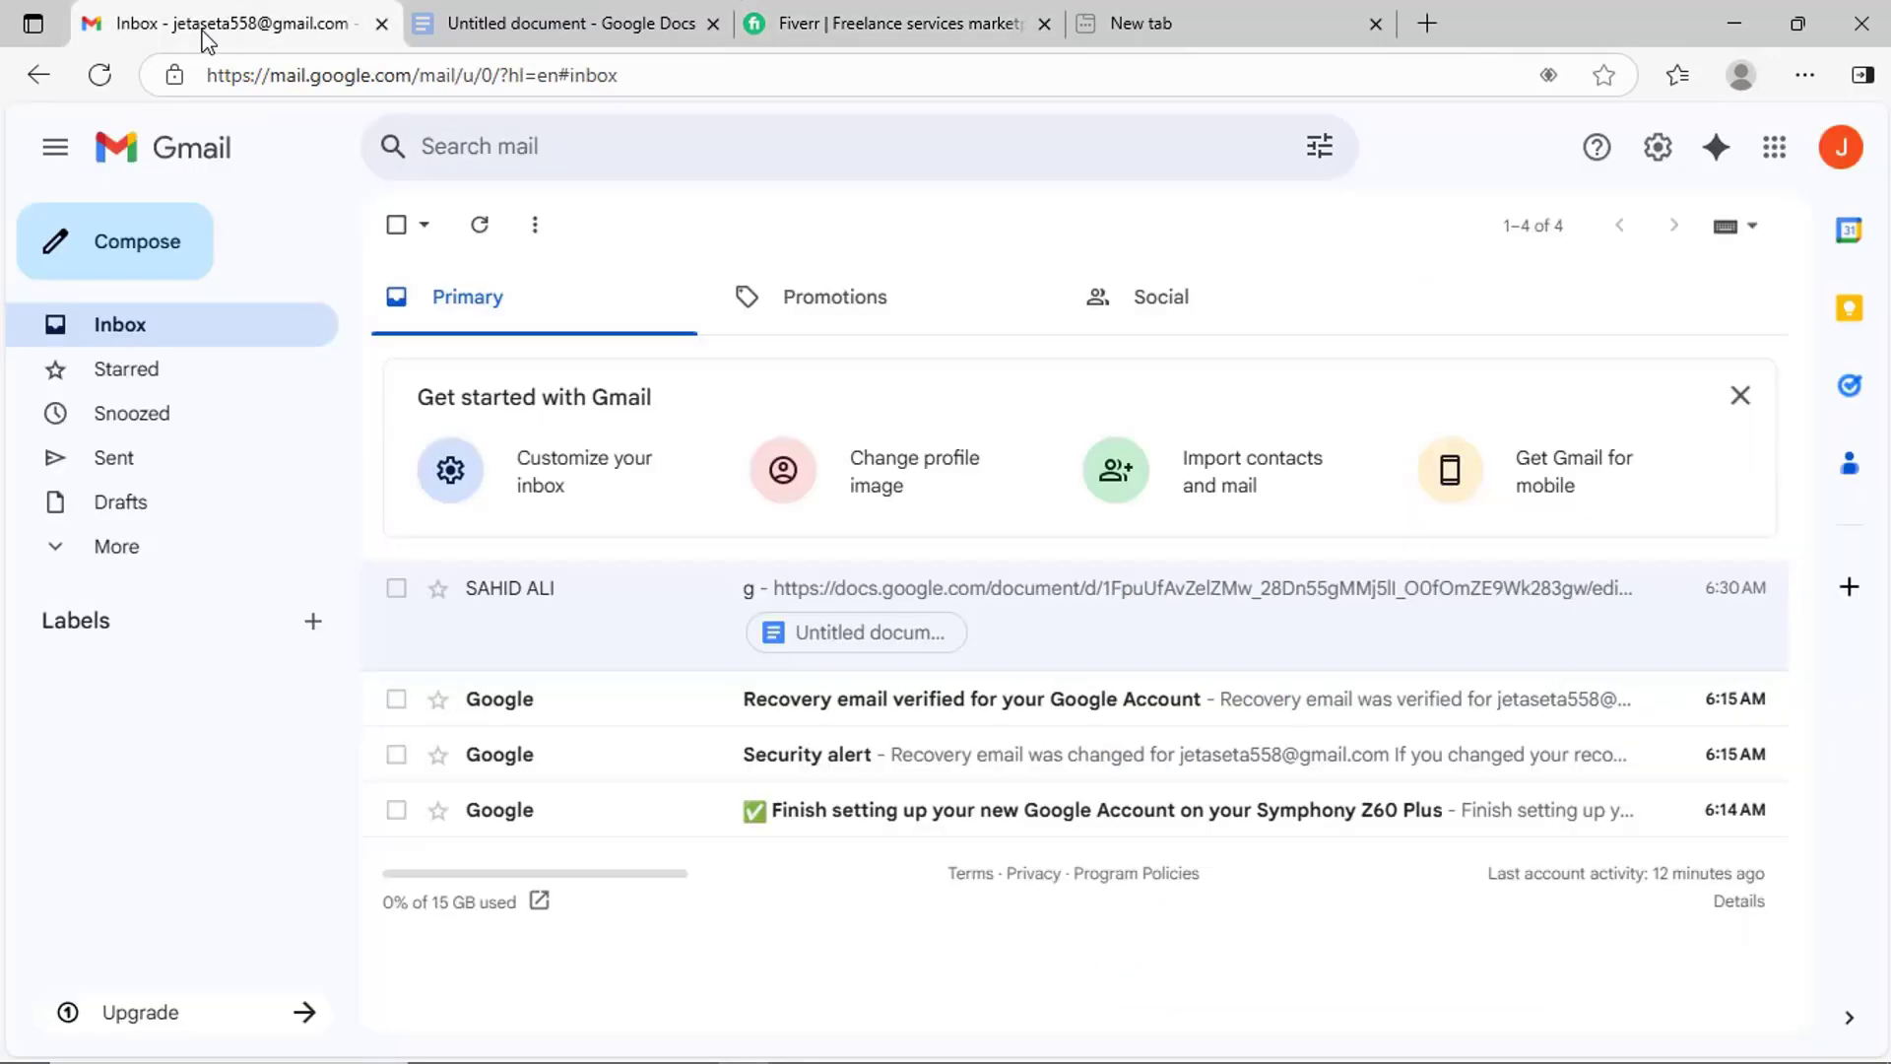
left_click(1842, 147)
triple_click(1531, 235)
key("ctrl+c")
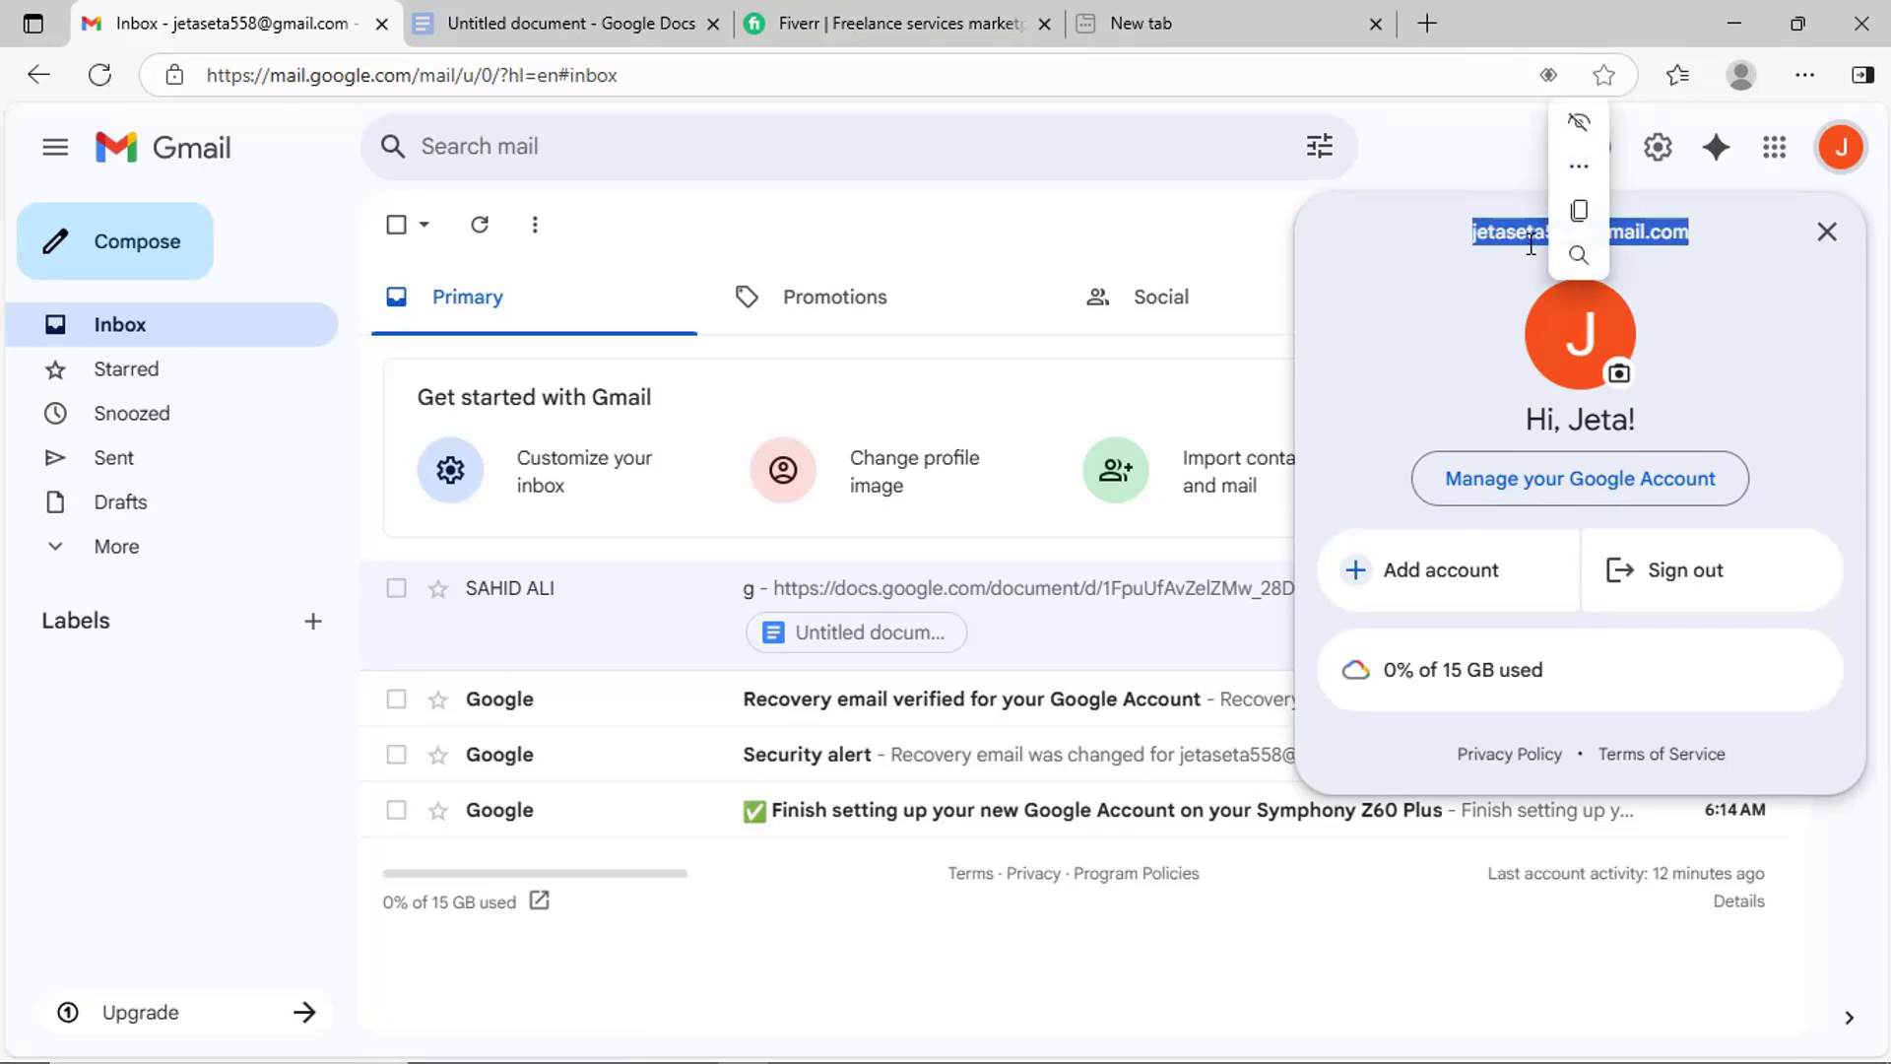
left_click(720, 11)
left_click(760, 21)
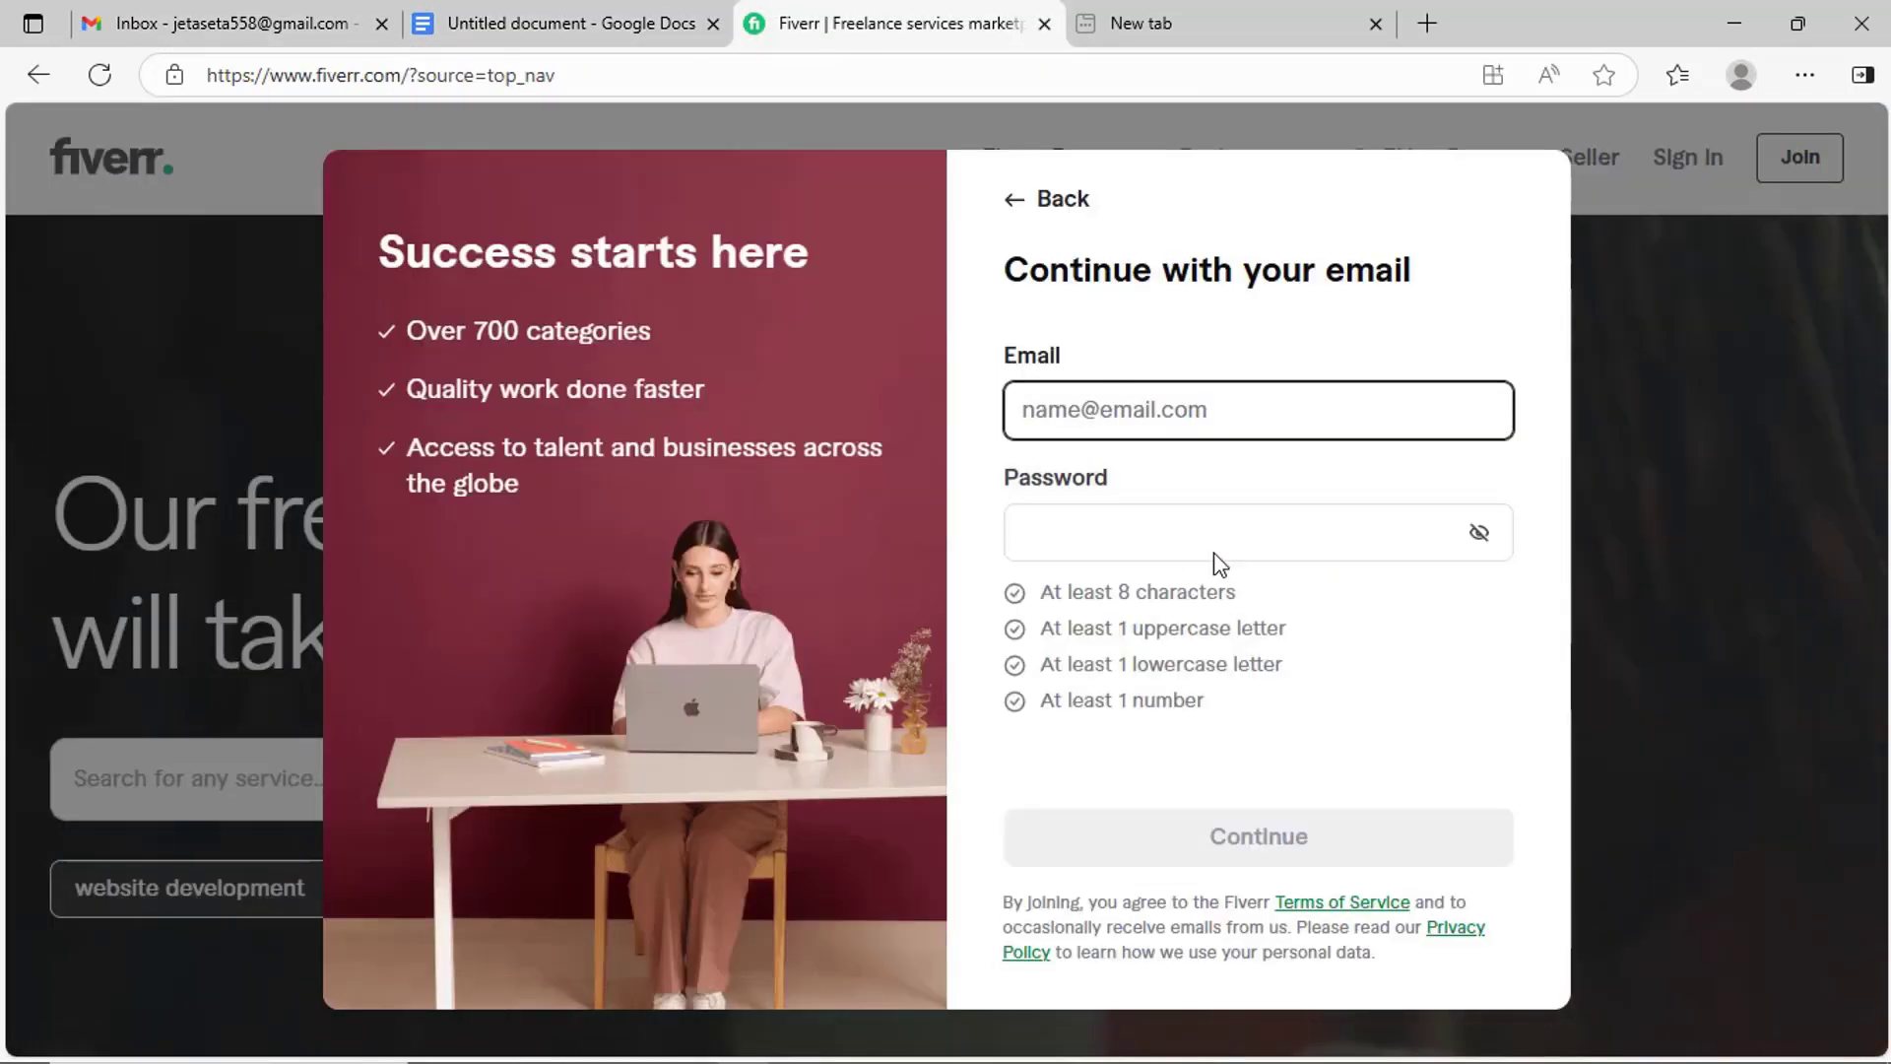
key("ctrl+v")
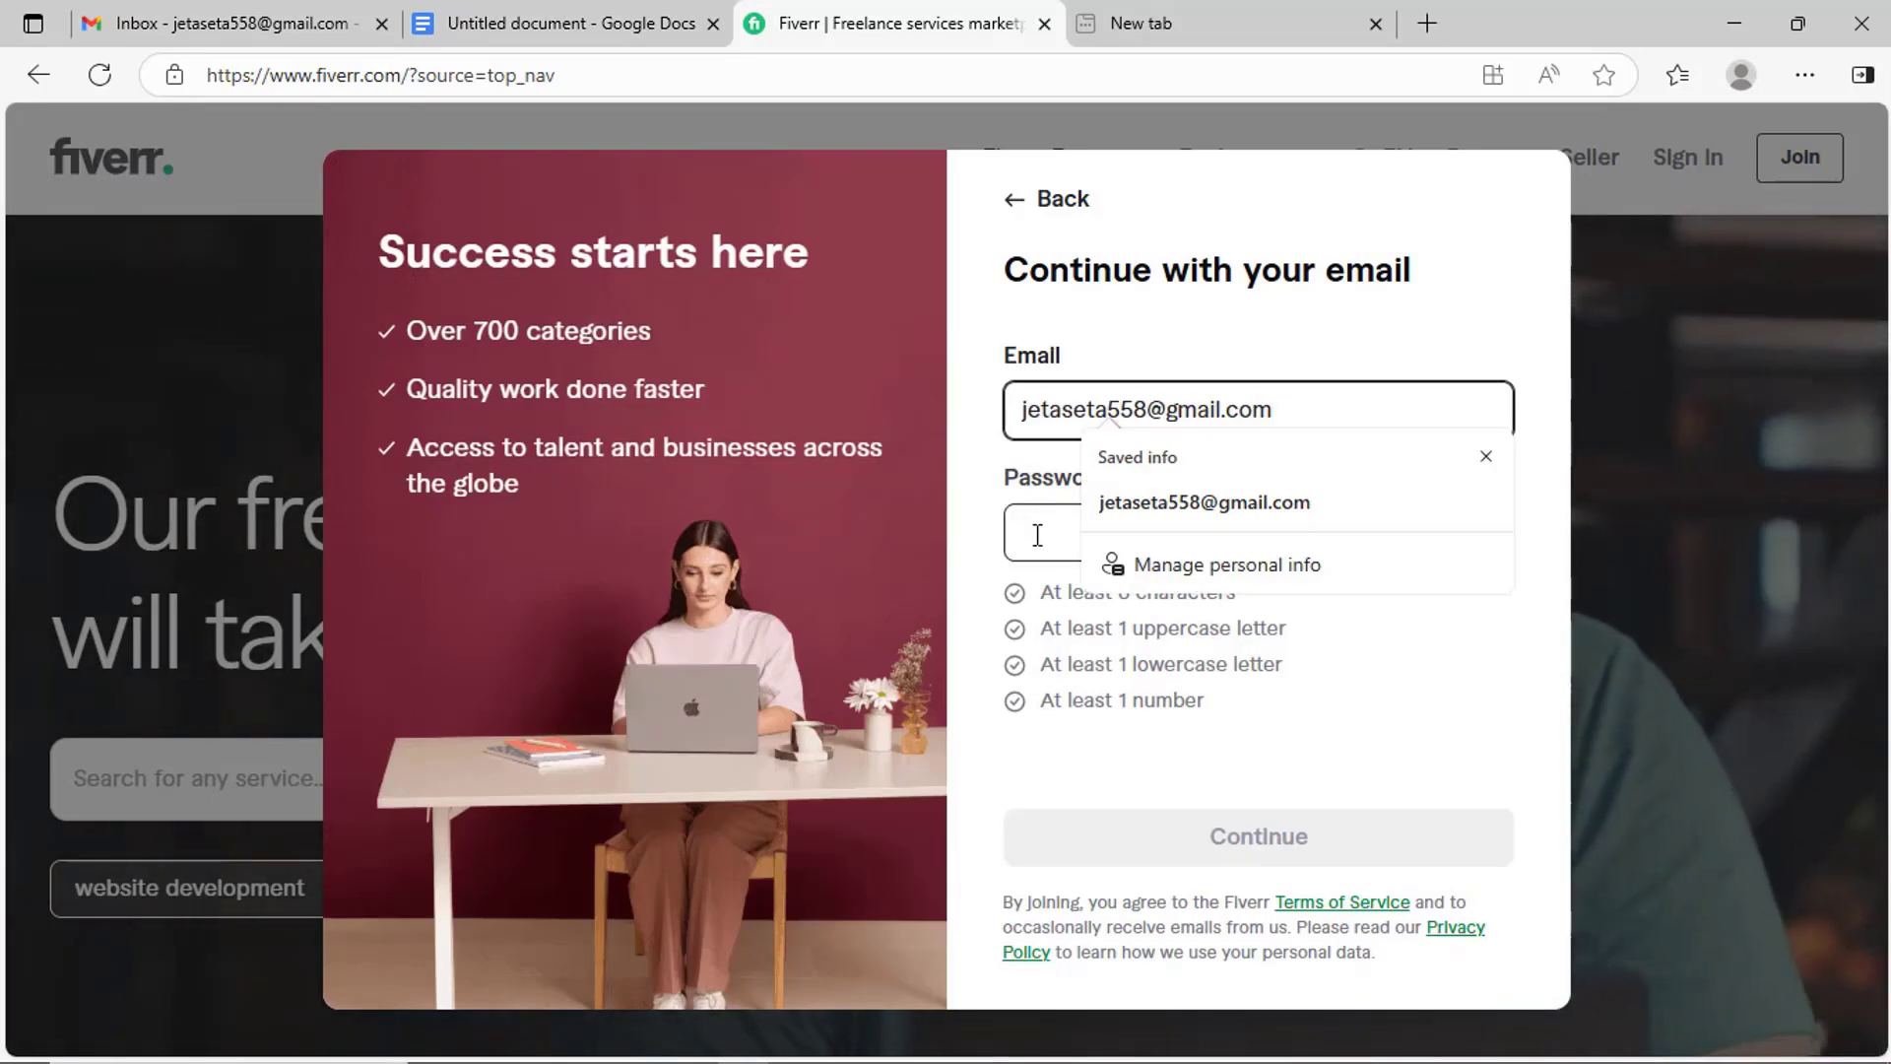
- Enter a password that meets all four requirements
left_click(1037, 535)
key("ctrl+v")
key("ctrl+a")
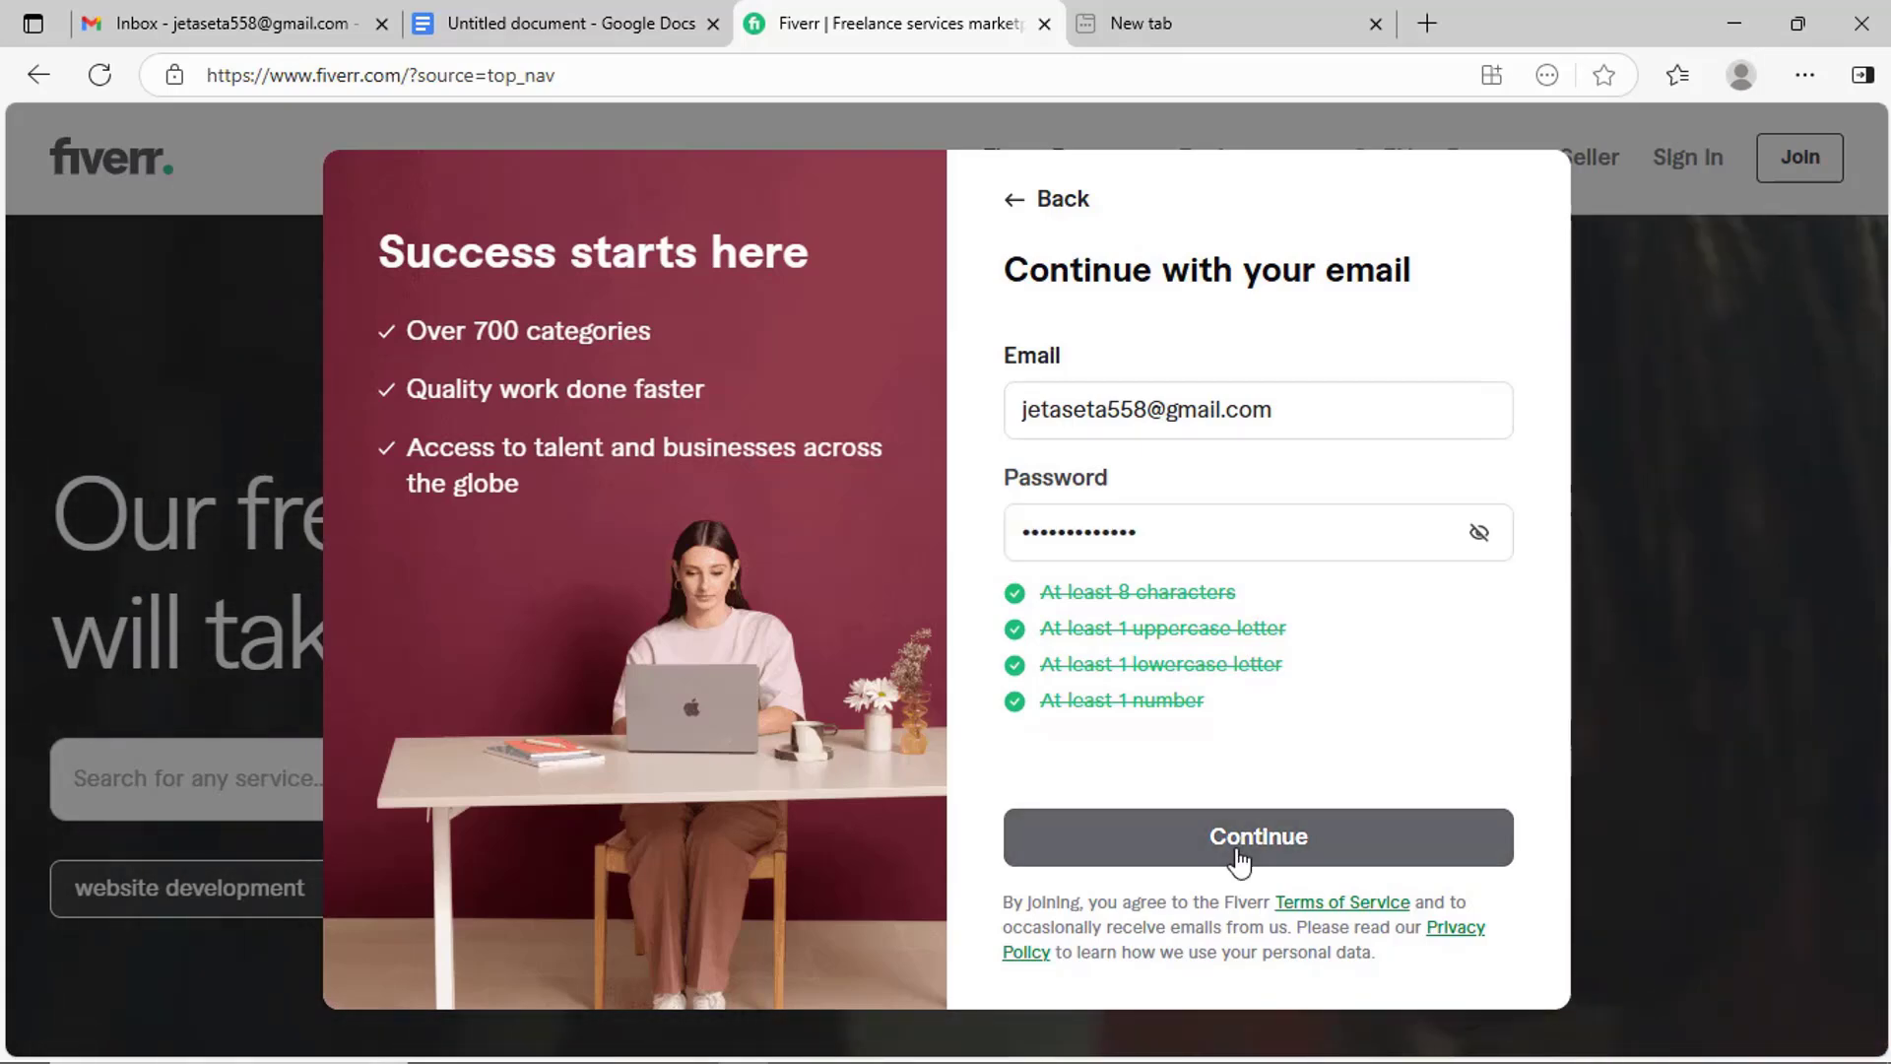
- Continue, decline saving the password, enter a username and create the account
left_click(1238, 853)
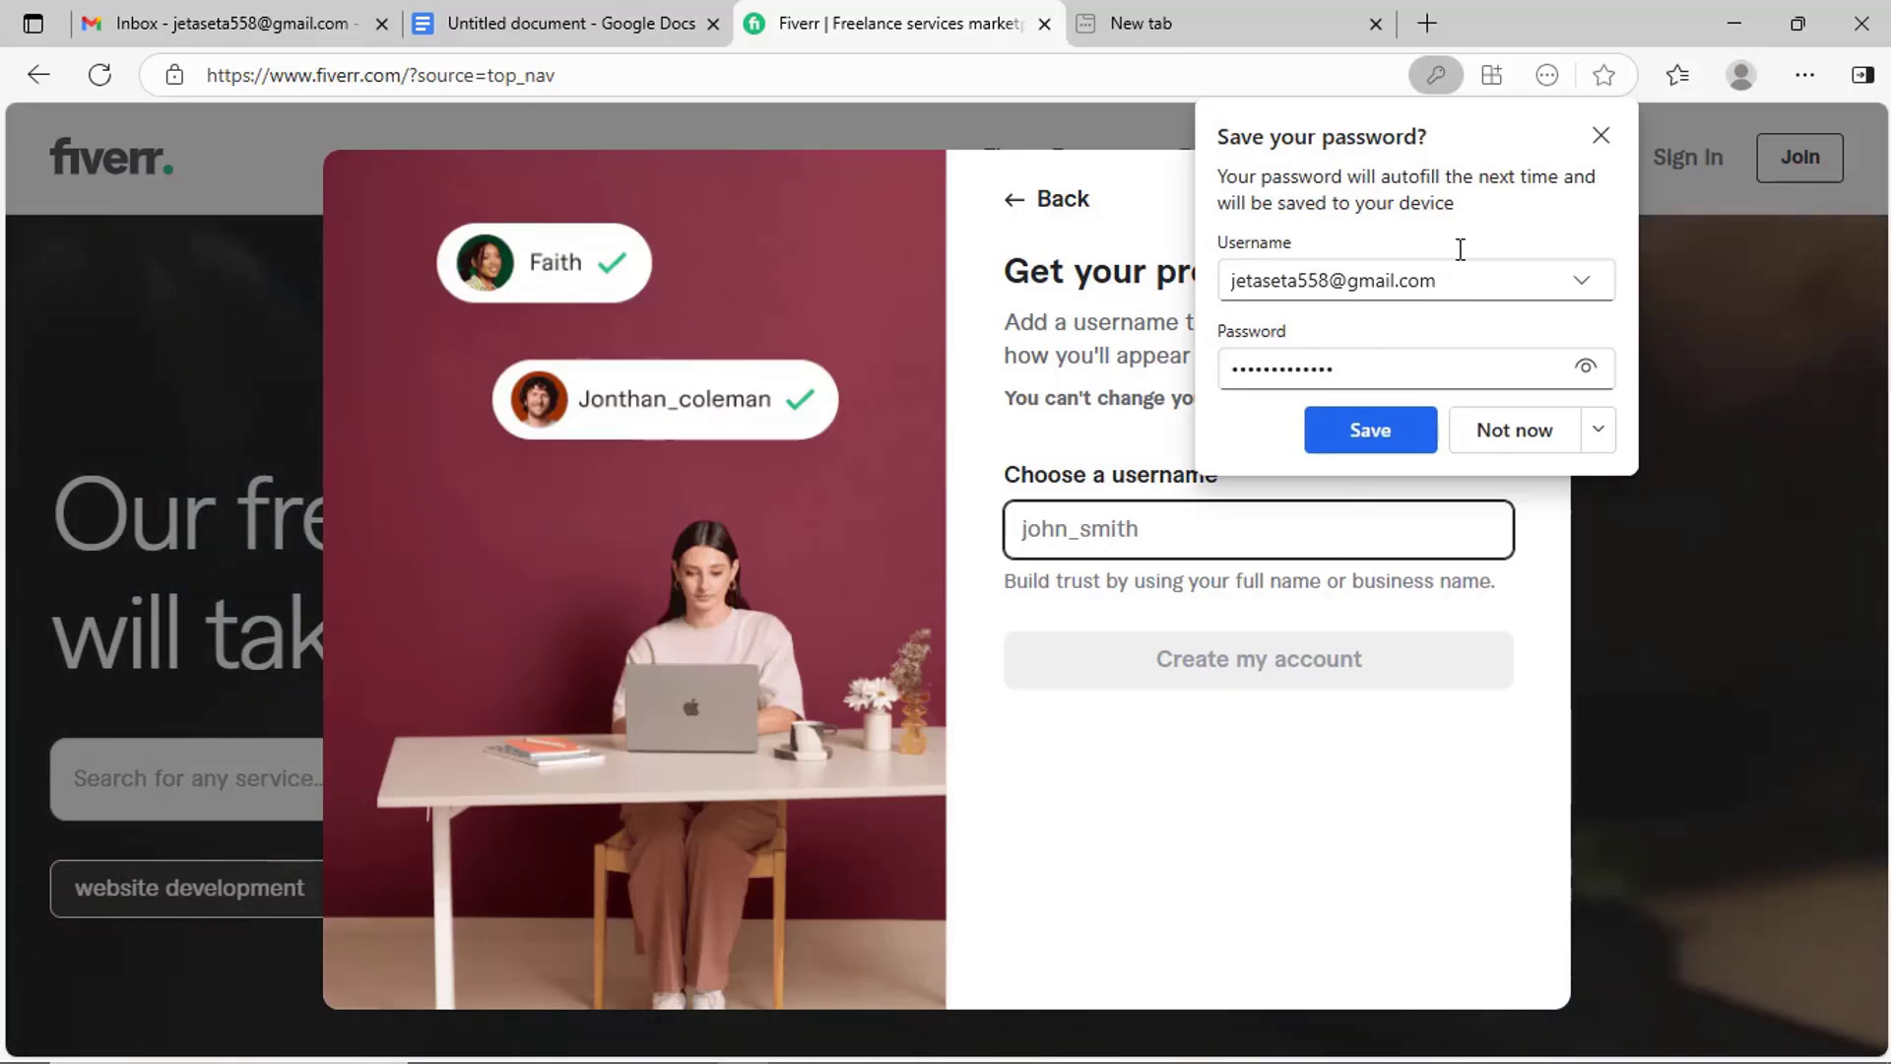
left_click(1603, 130)
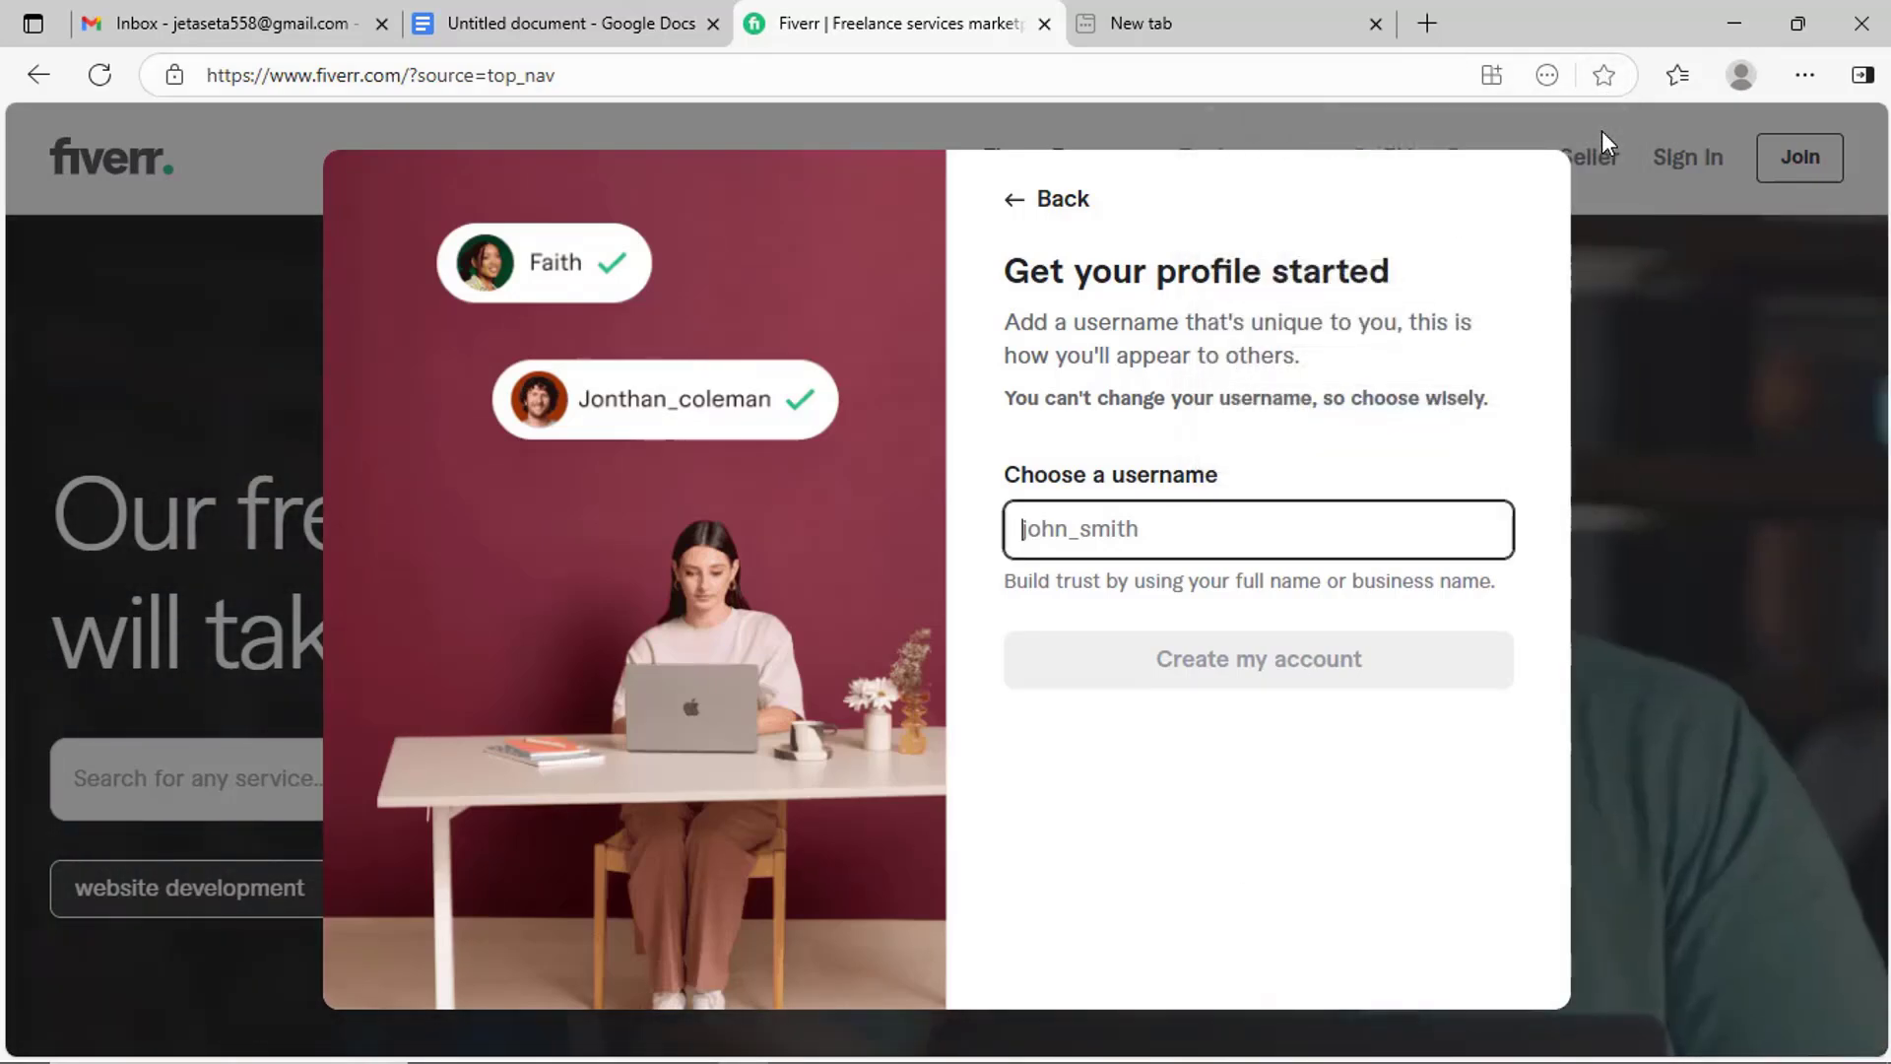
type("SAHID4592")
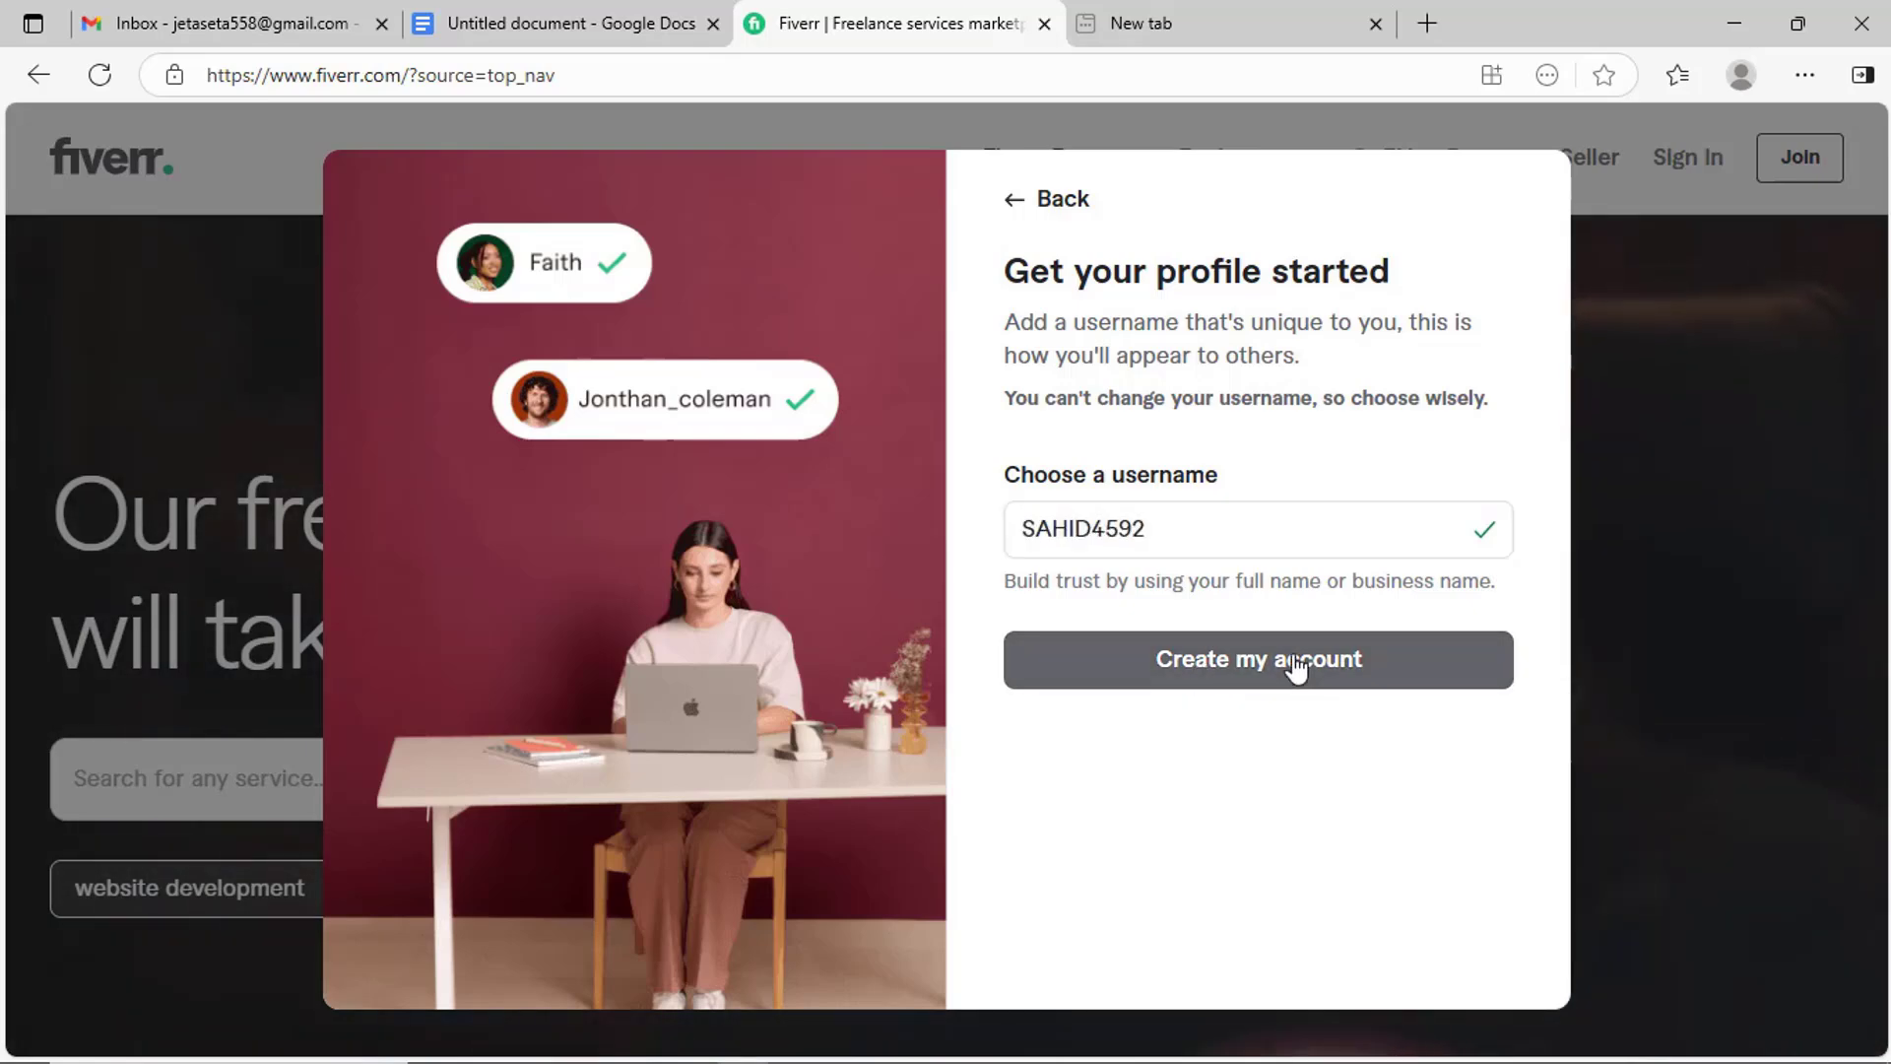
left_click(1296, 668)
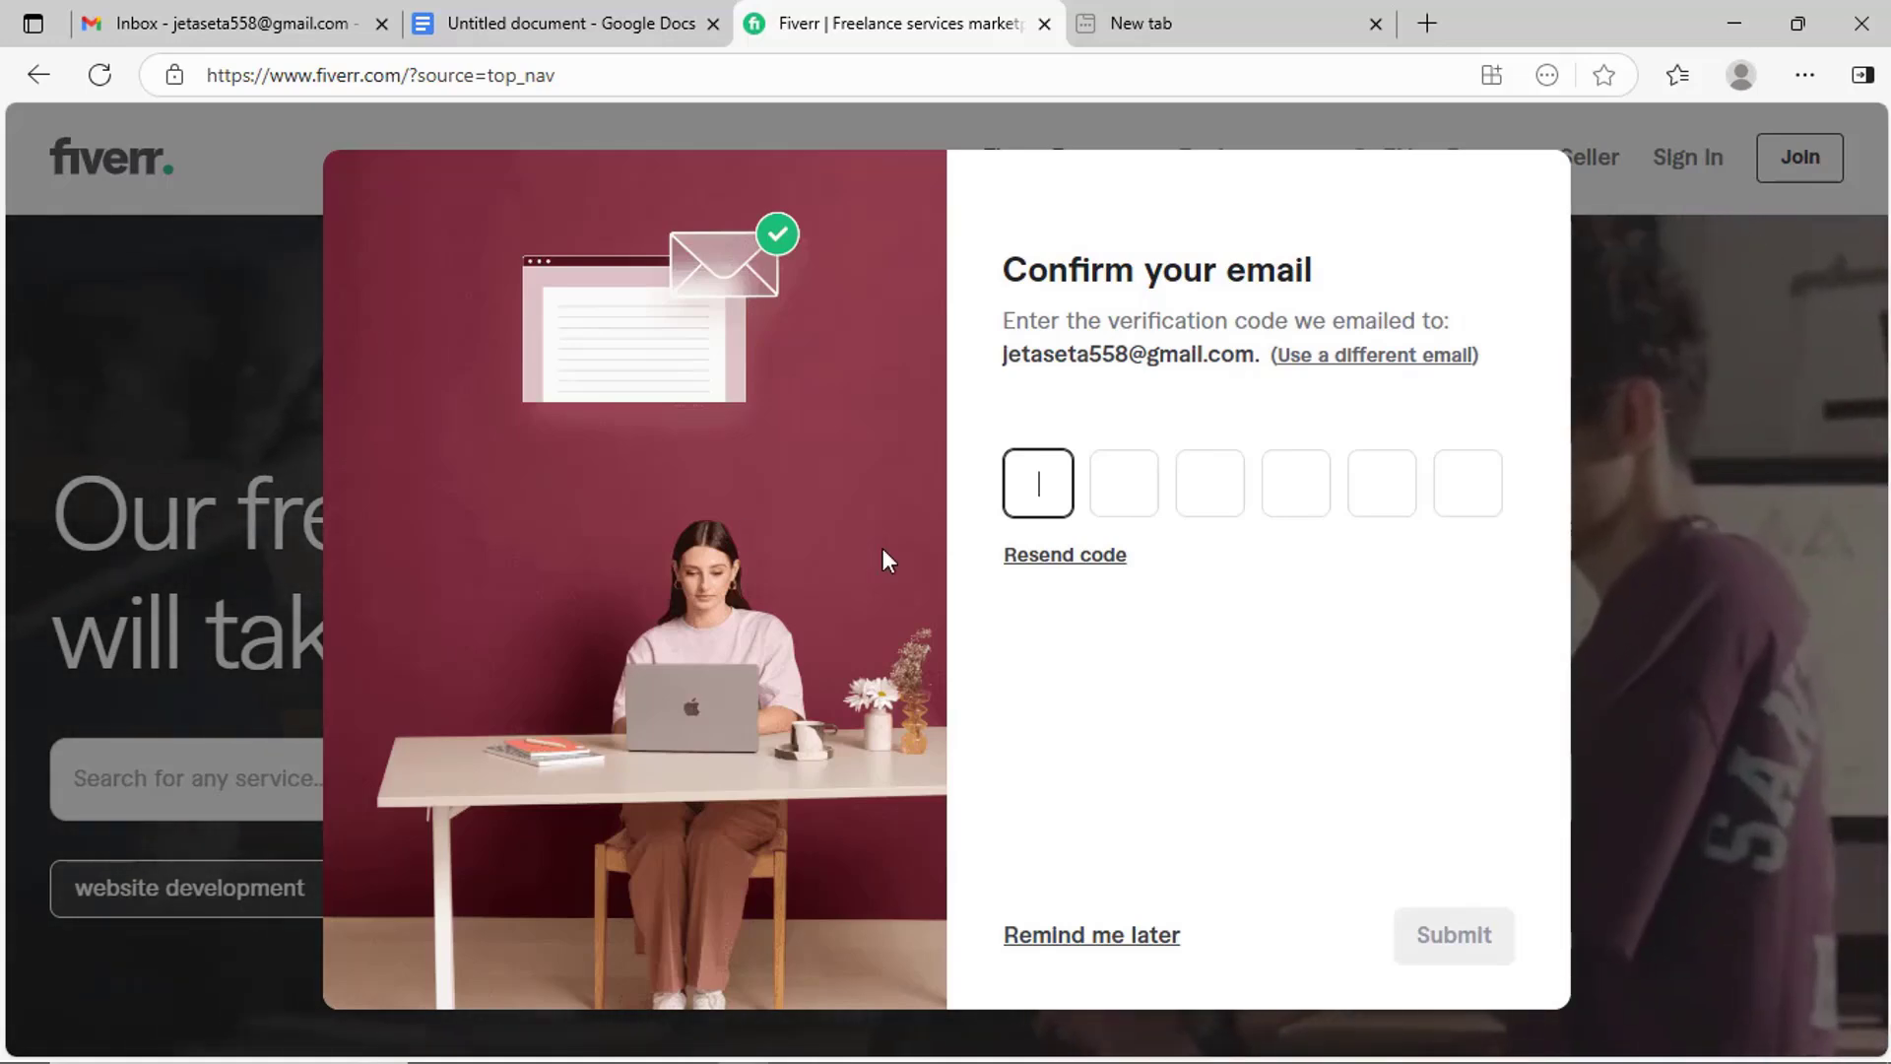
- Copy the code from the Fiverr activation email in Gmail and submit it
left_click(185, 8)
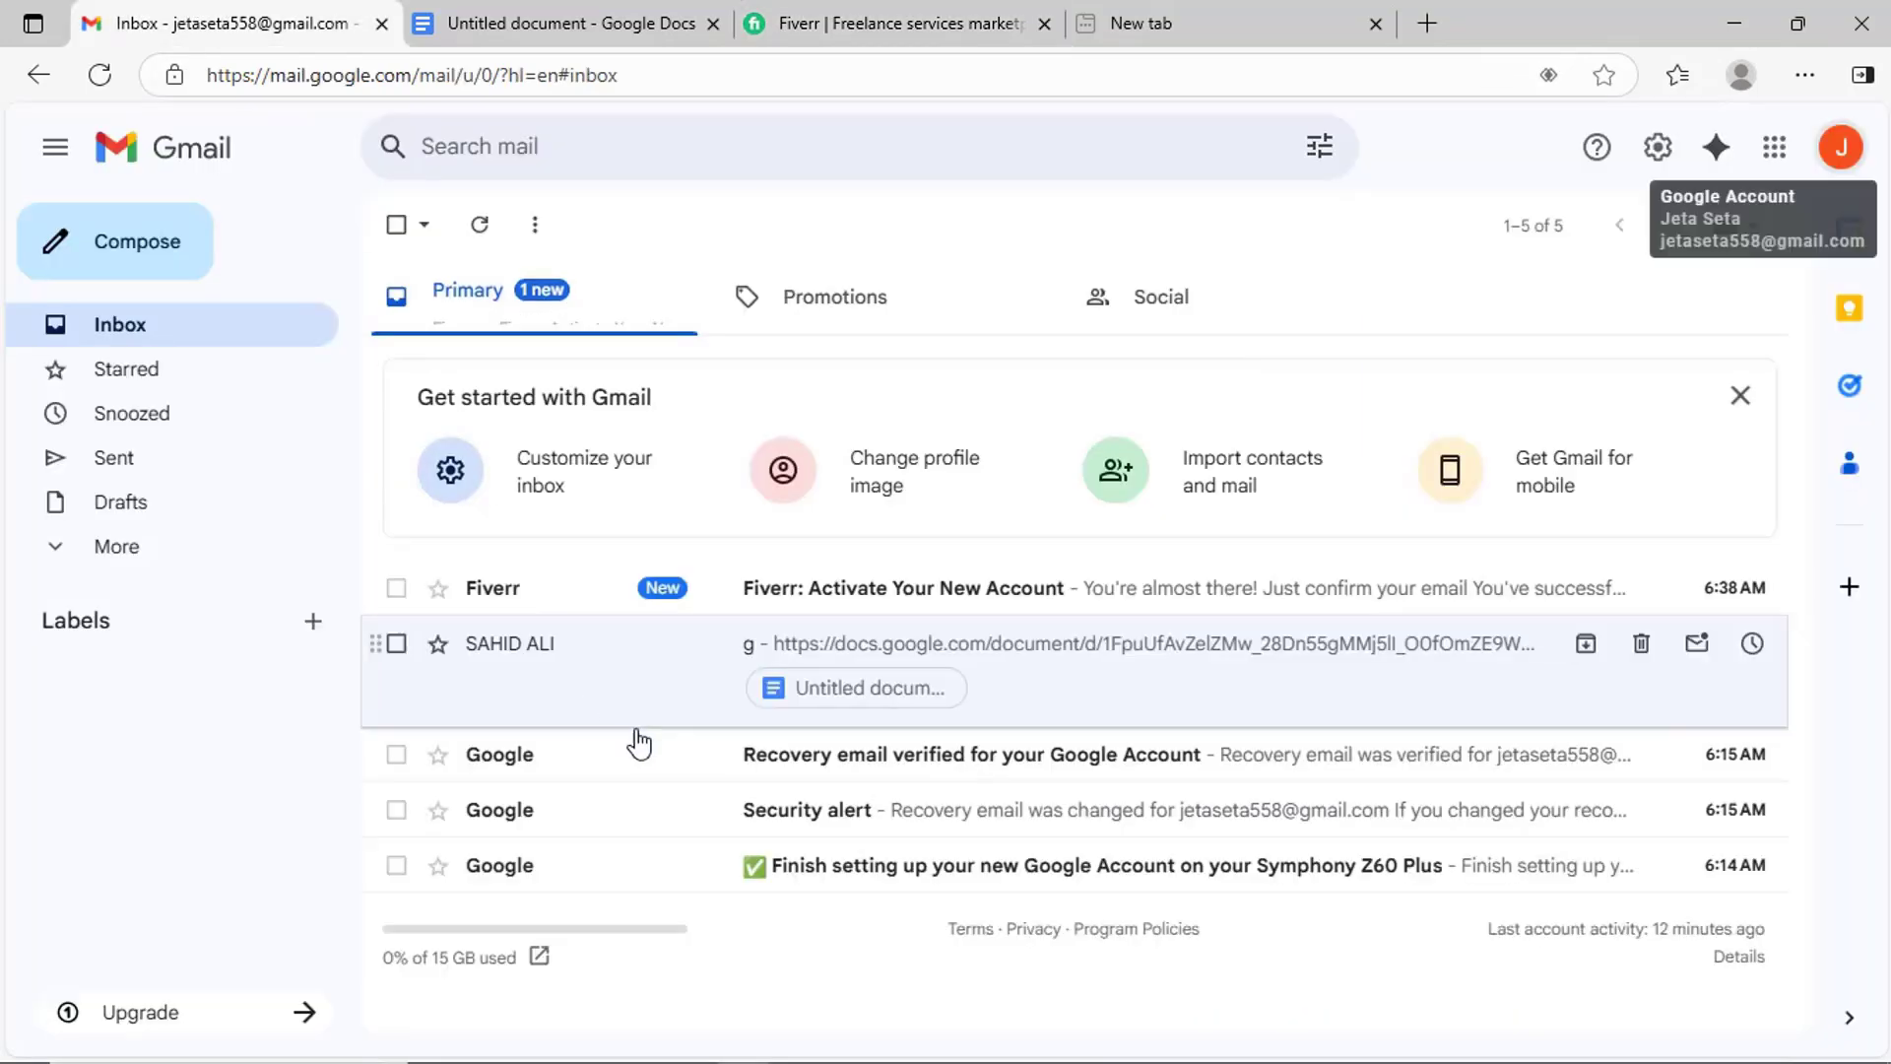
left_click(801, 594)
left_click_drag(990, 862, 1247, 866)
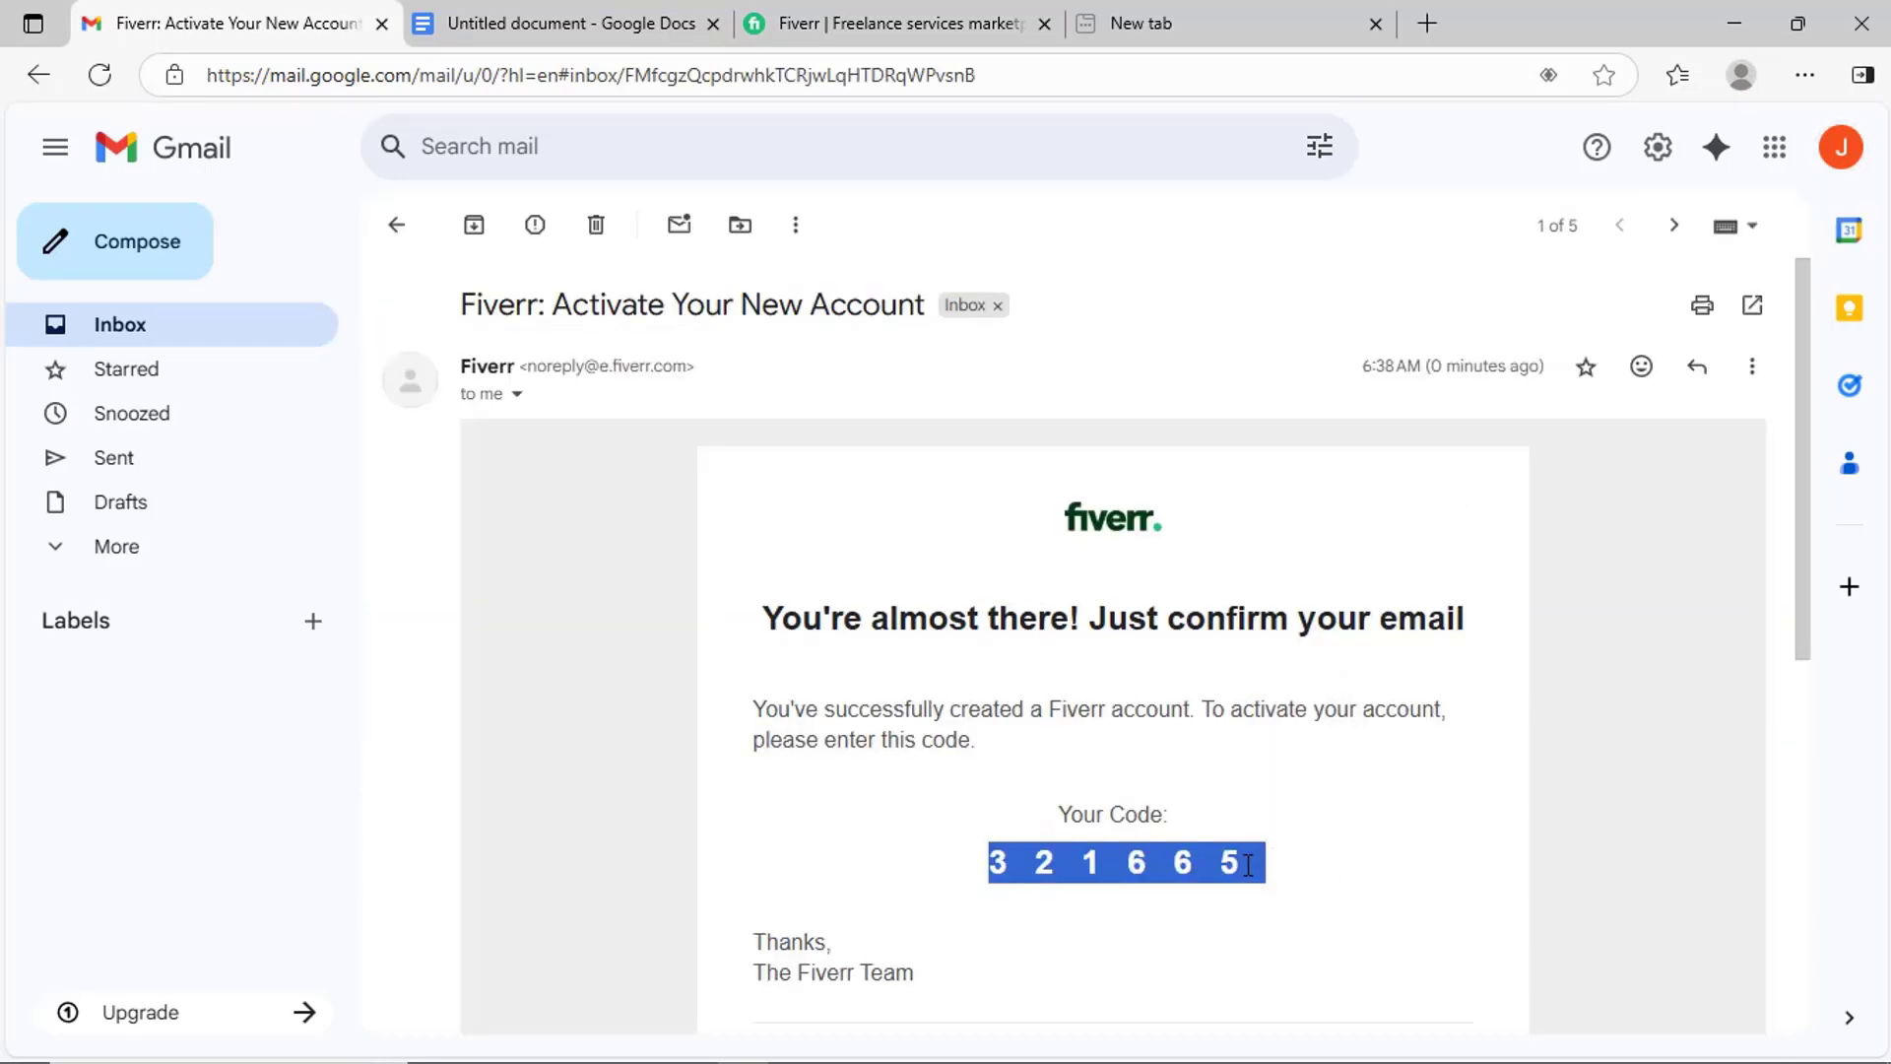
left_click(835, 26)
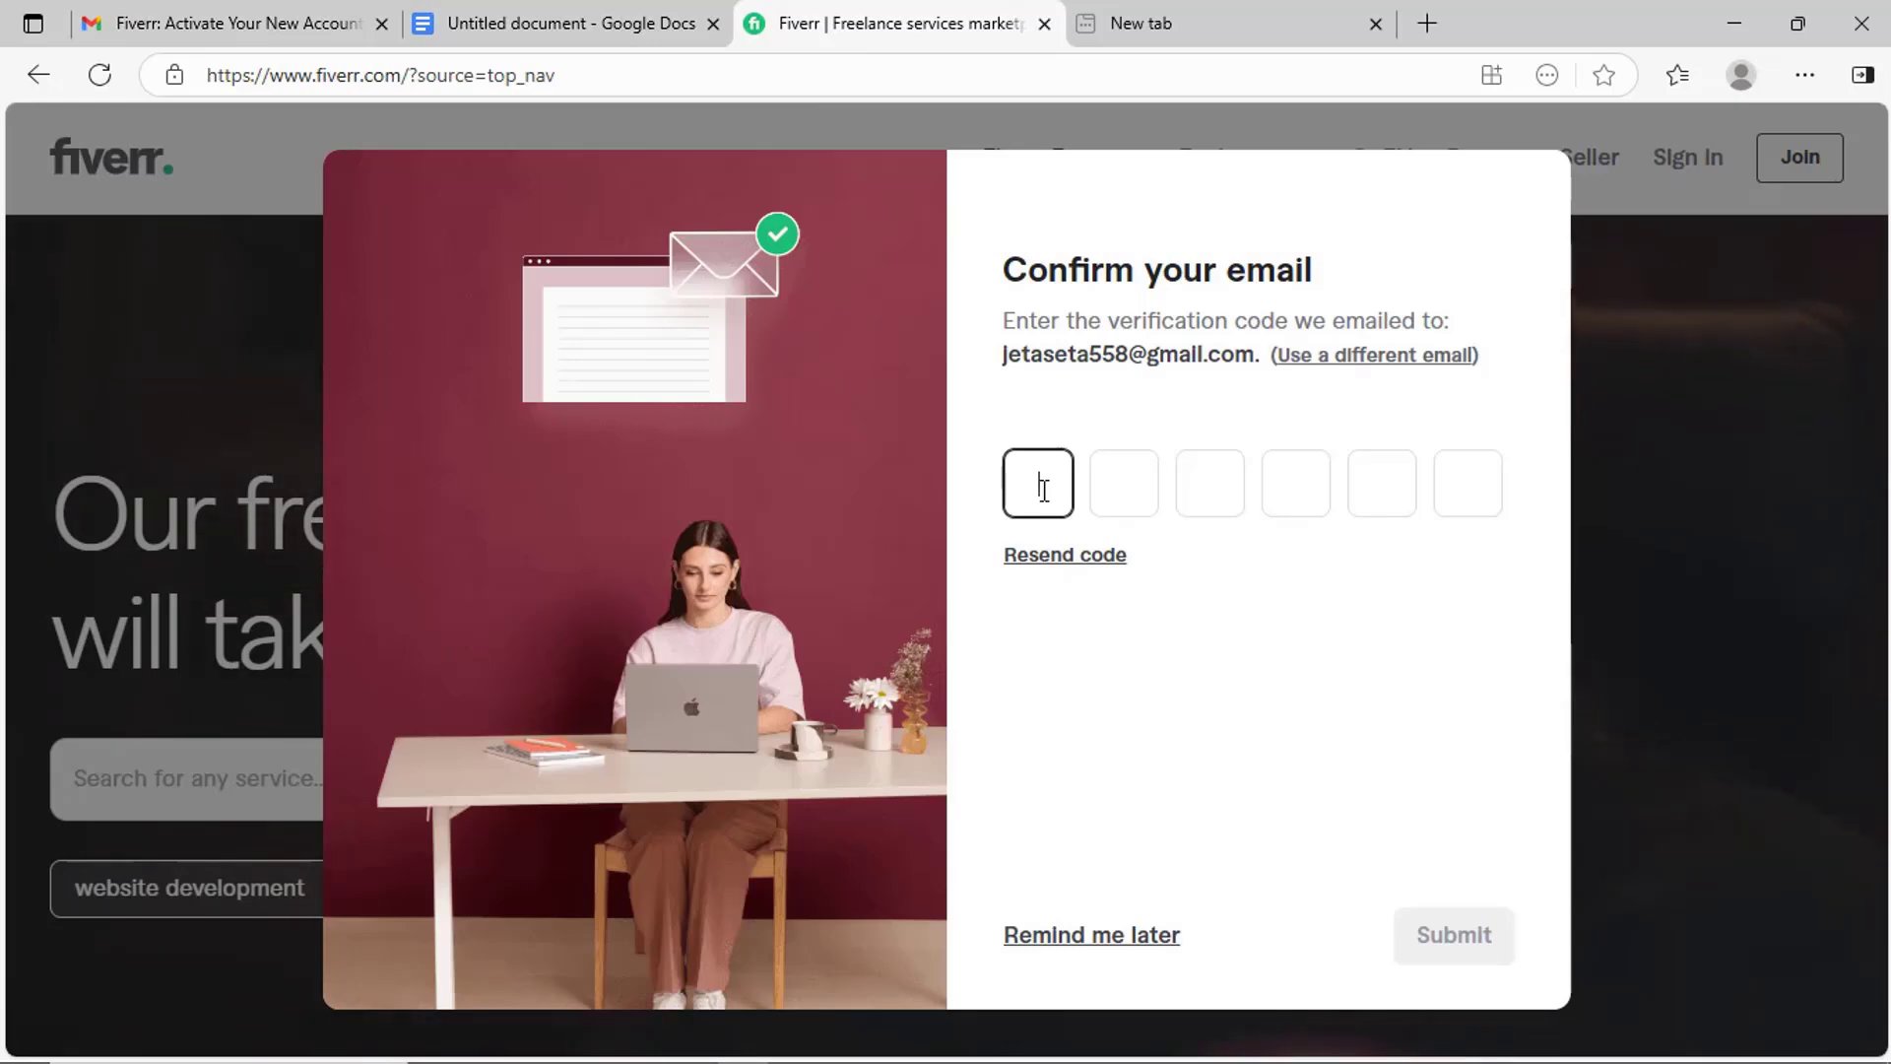
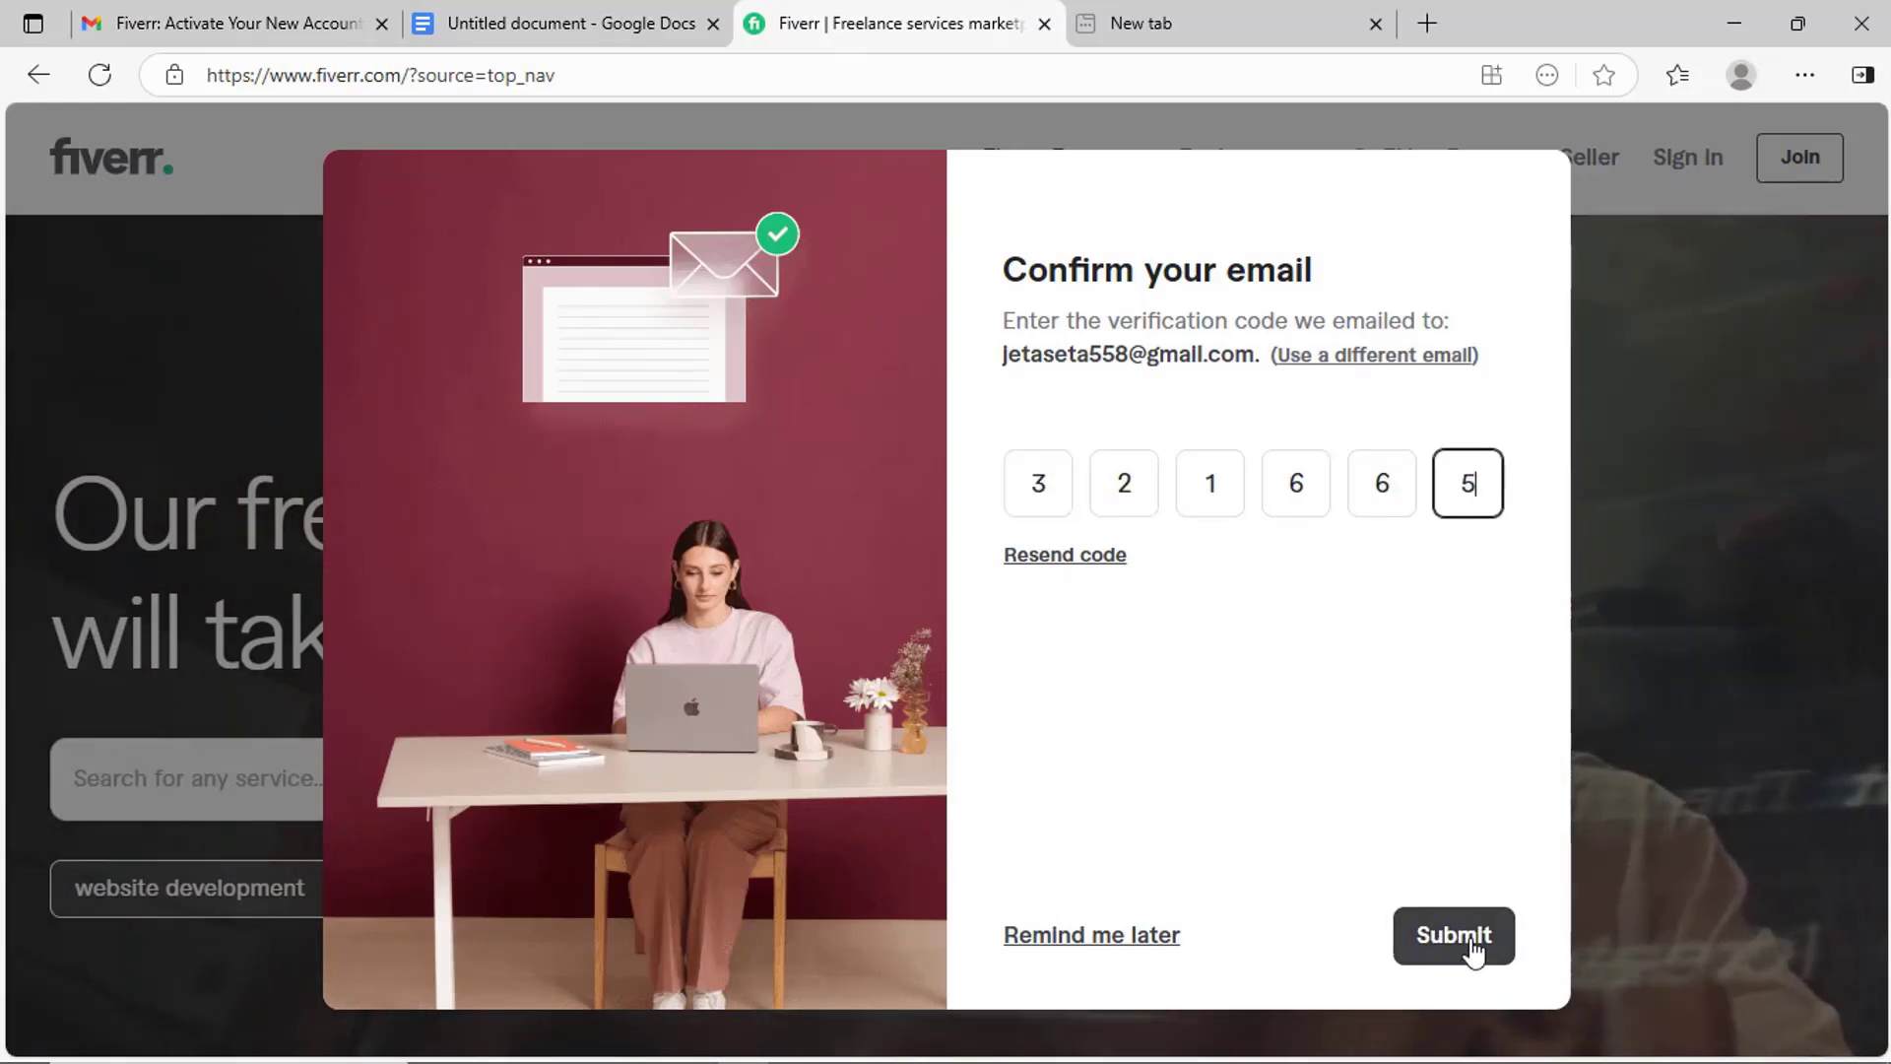
left_click(1477, 953)
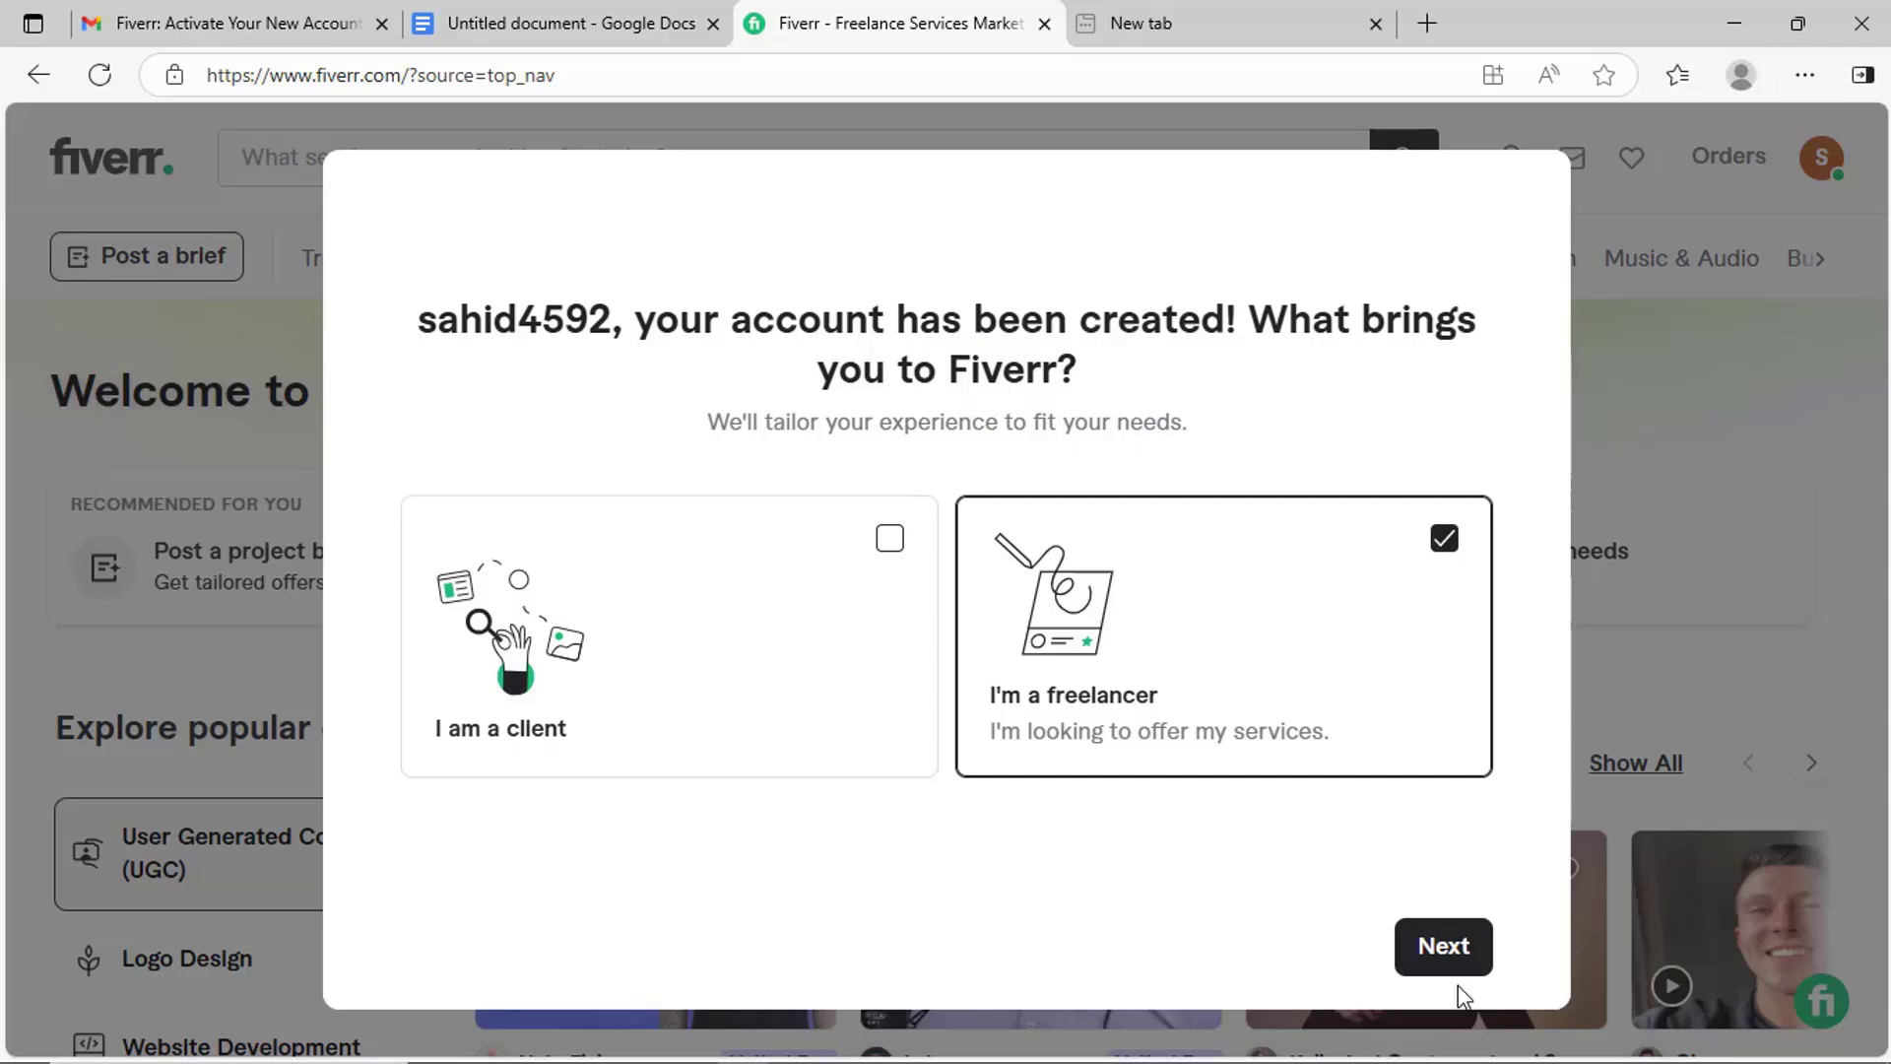
- Confirm joining as a freelancer and move through the onboarding tips pages to Personal Info
left_click(1444, 948)
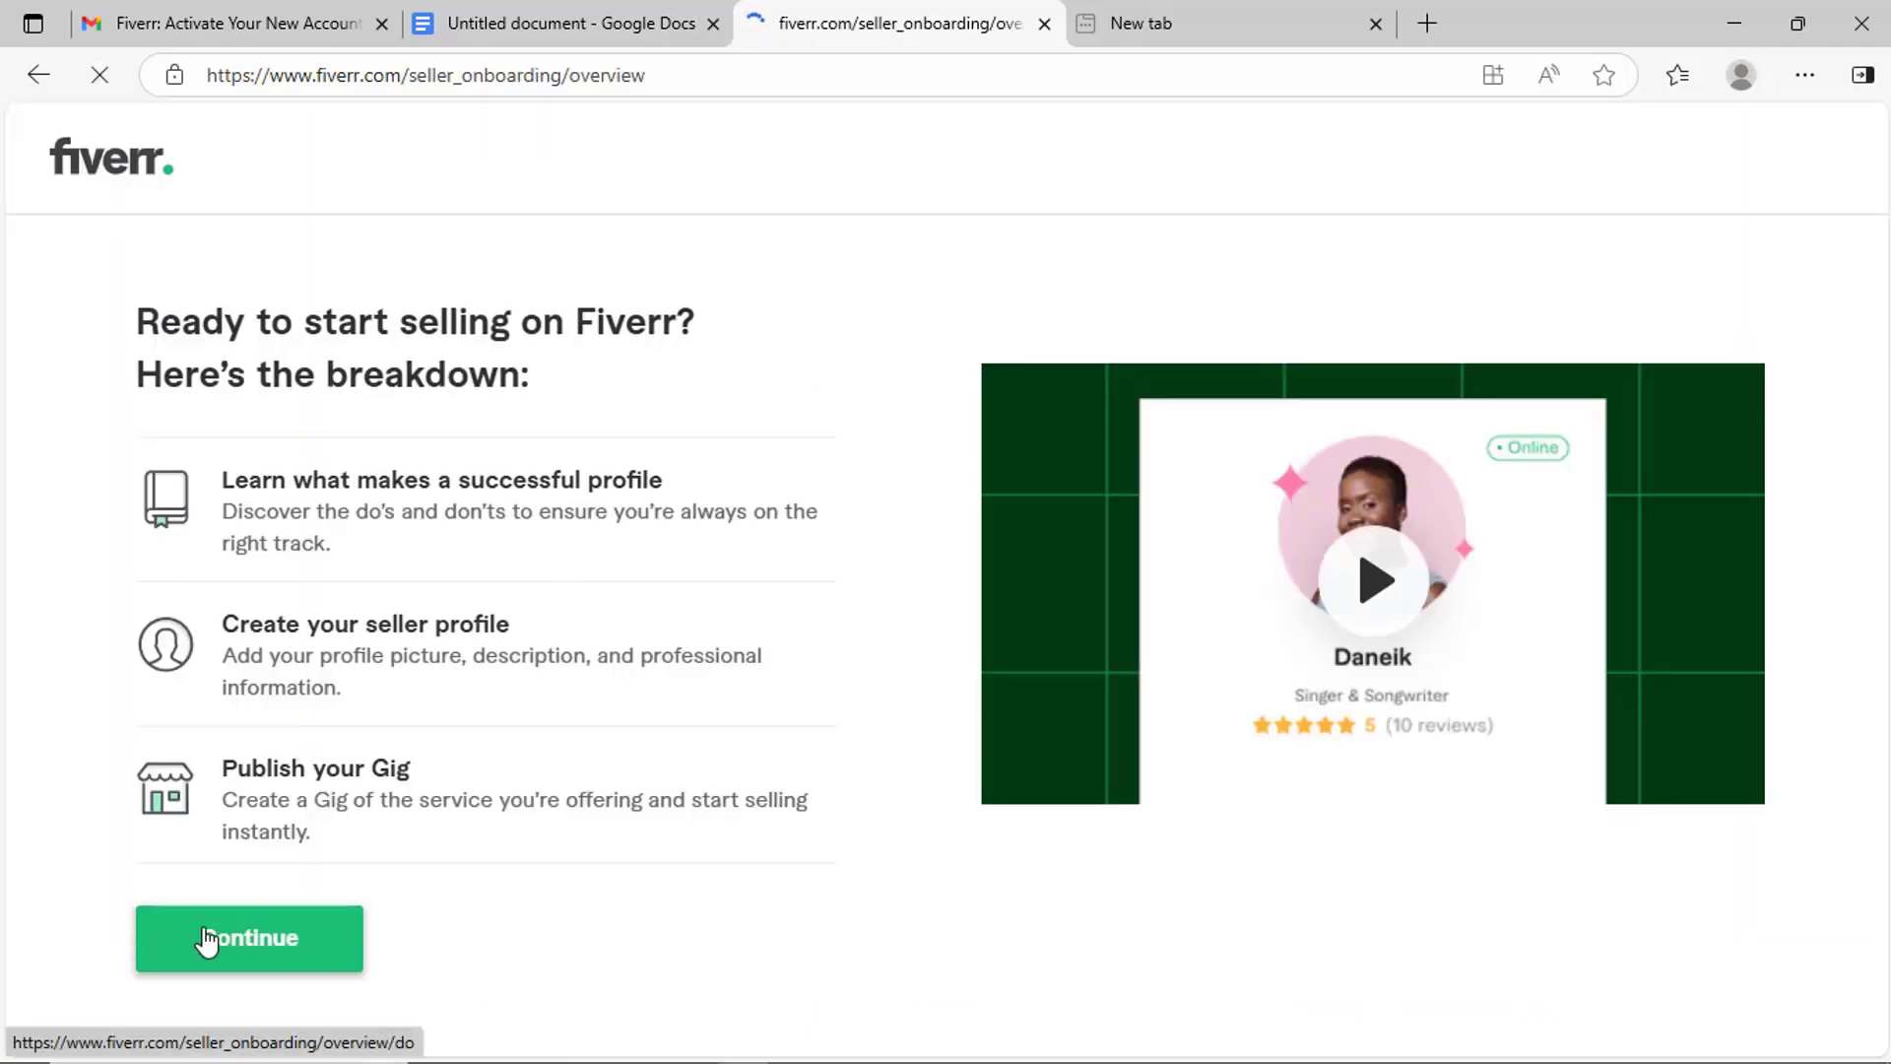
left_click(209, 940)
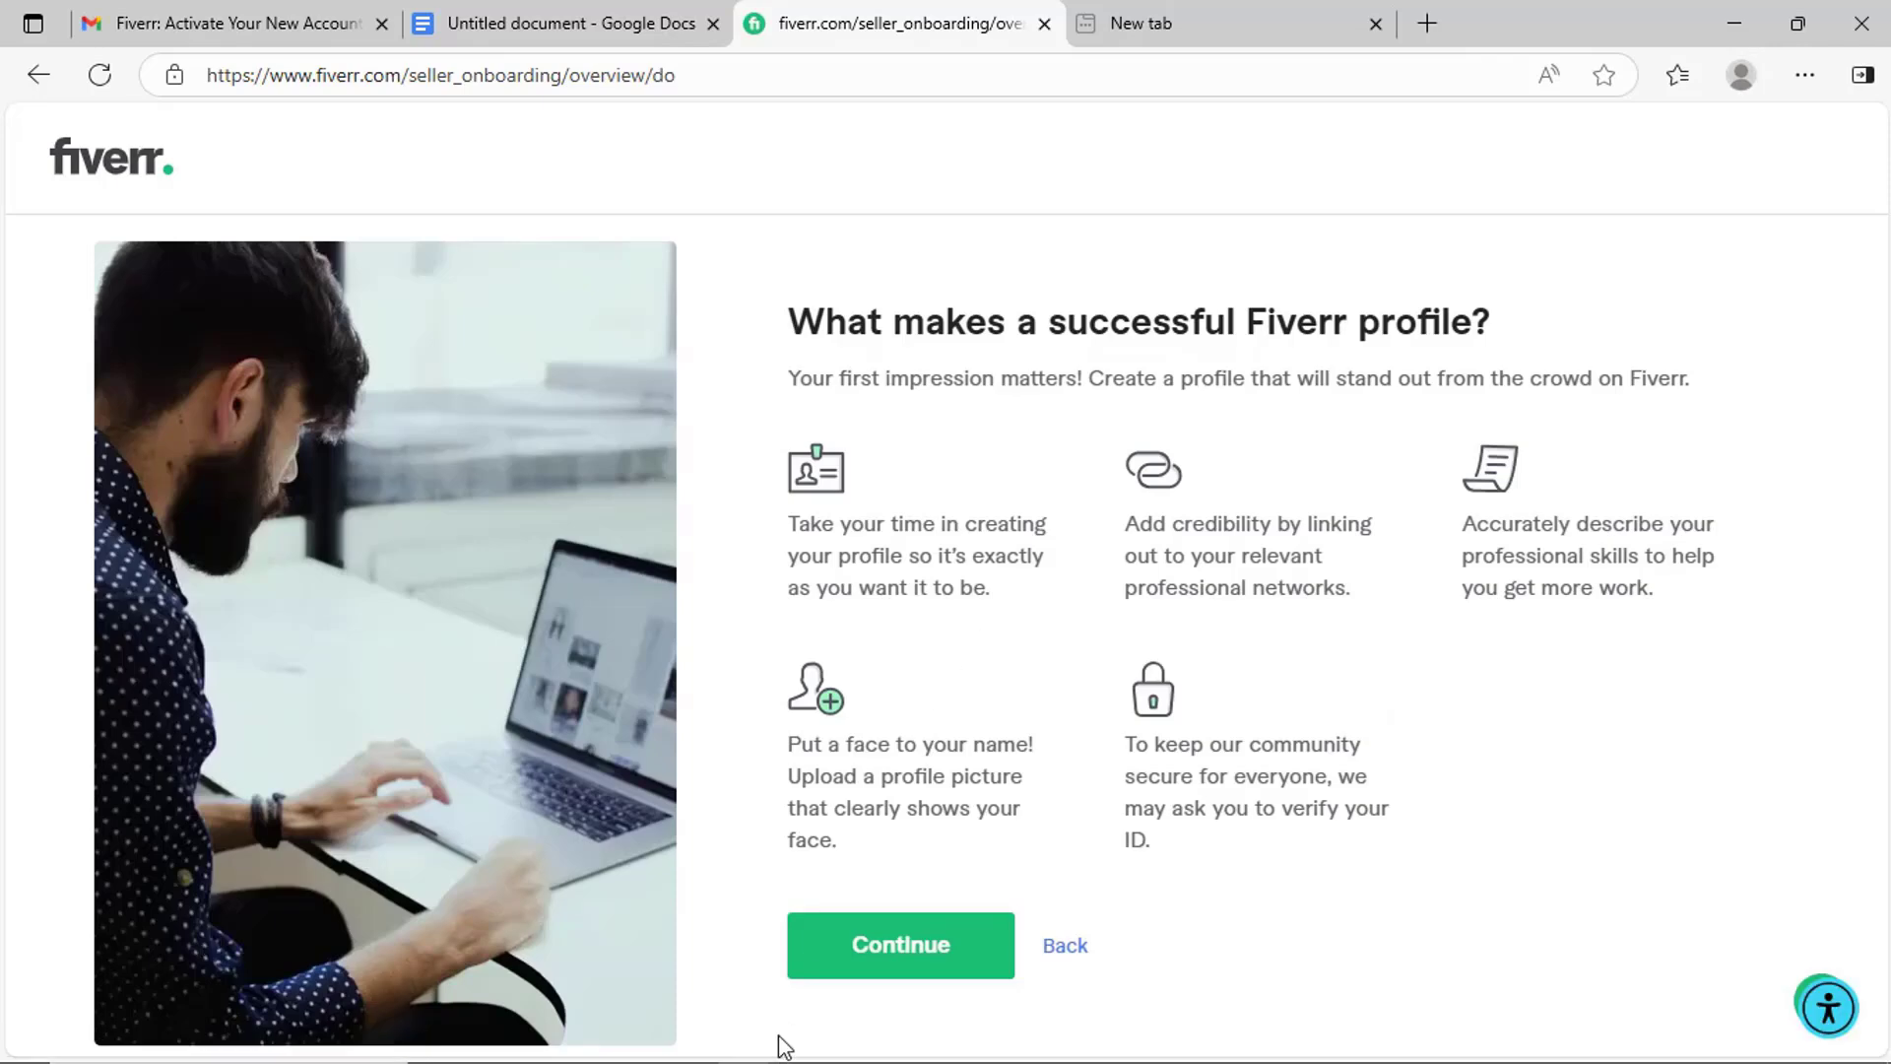
left_click(863, 954)
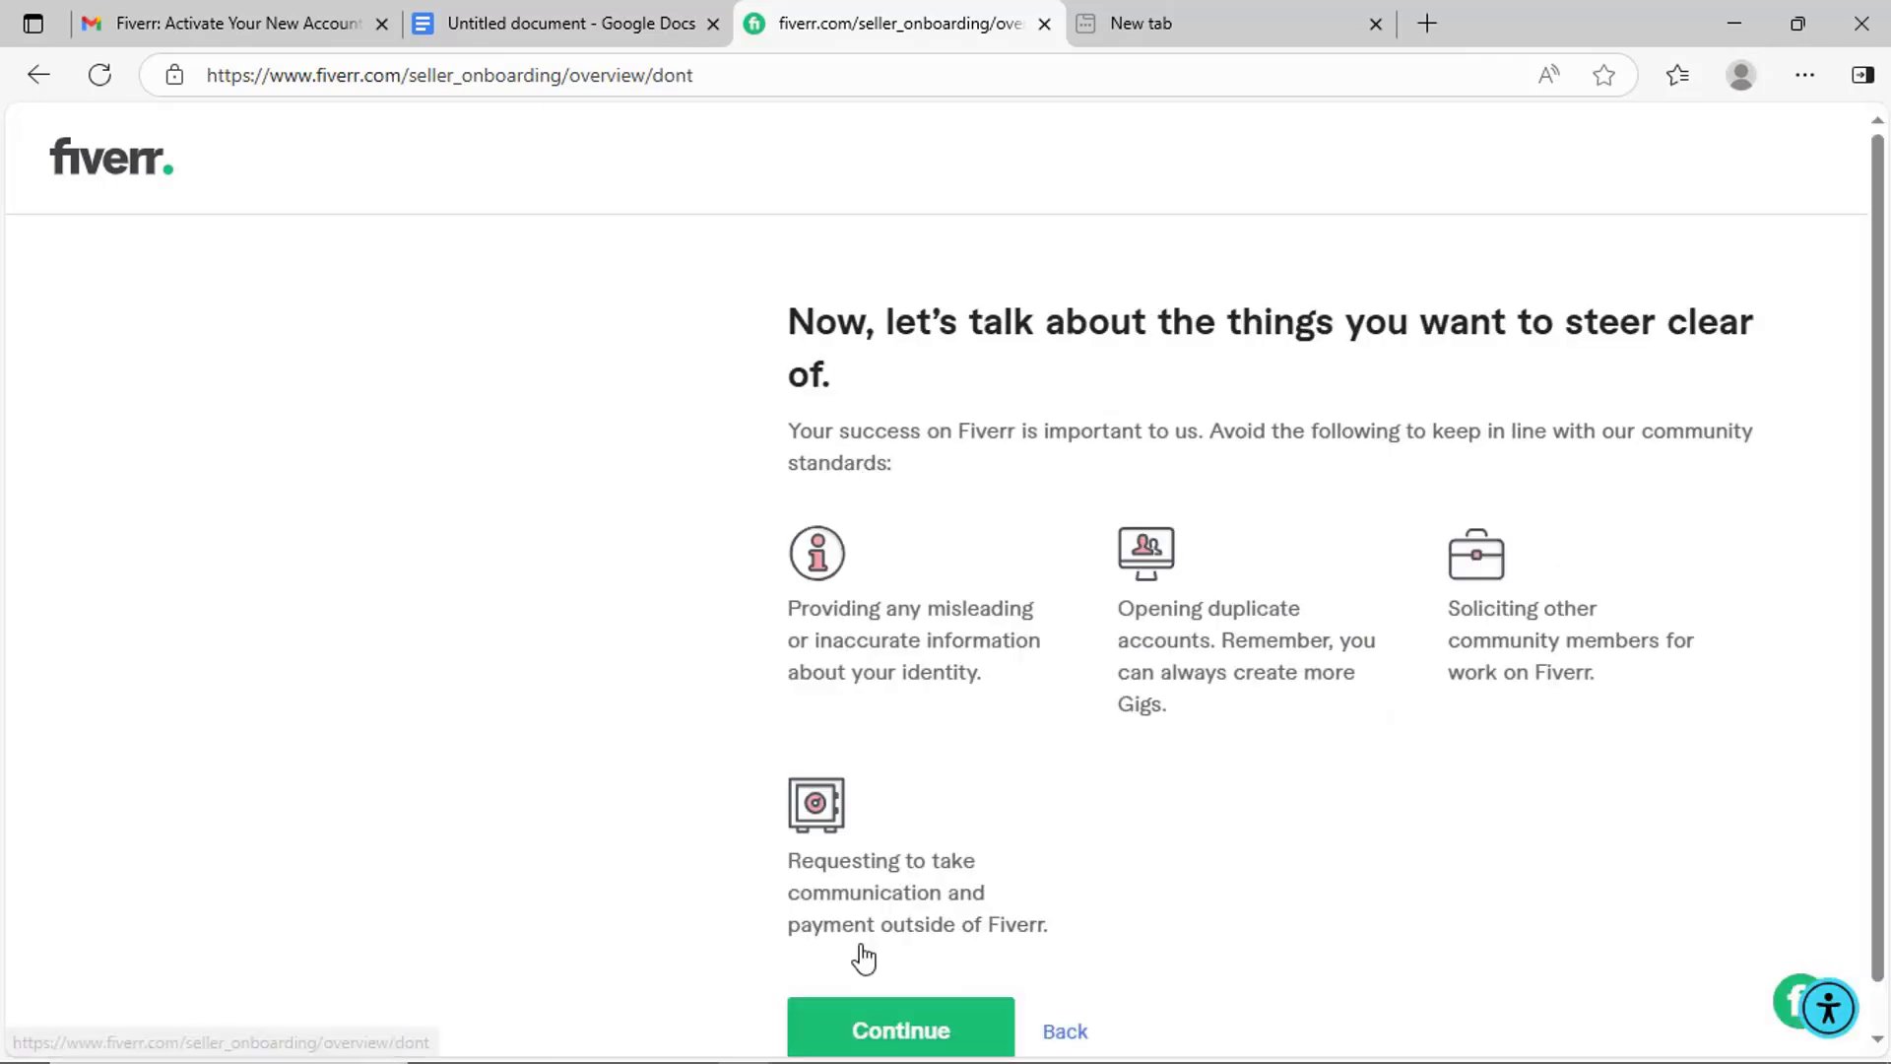
left_click(951, 1016)
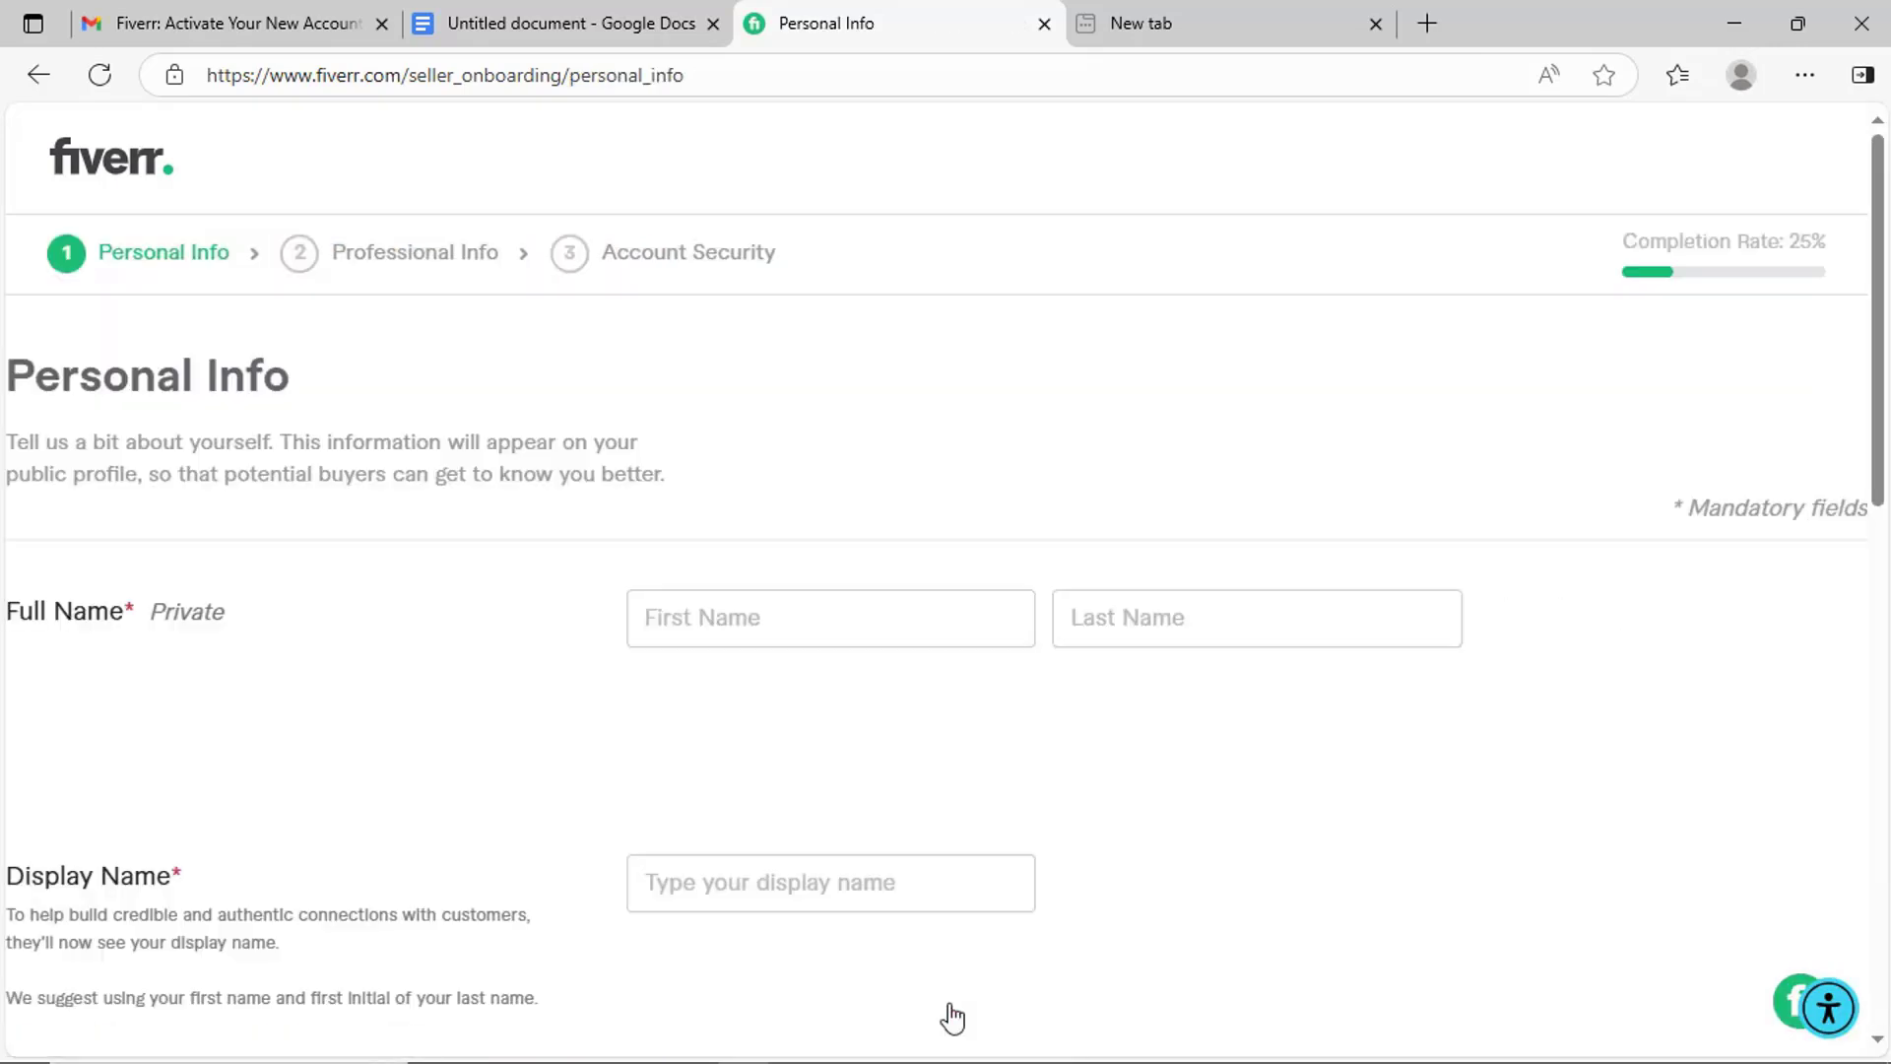
- Enter the seller's first and last name in Full Name to fill the display name
left_click_drag(1623, 241, 1788, 239)
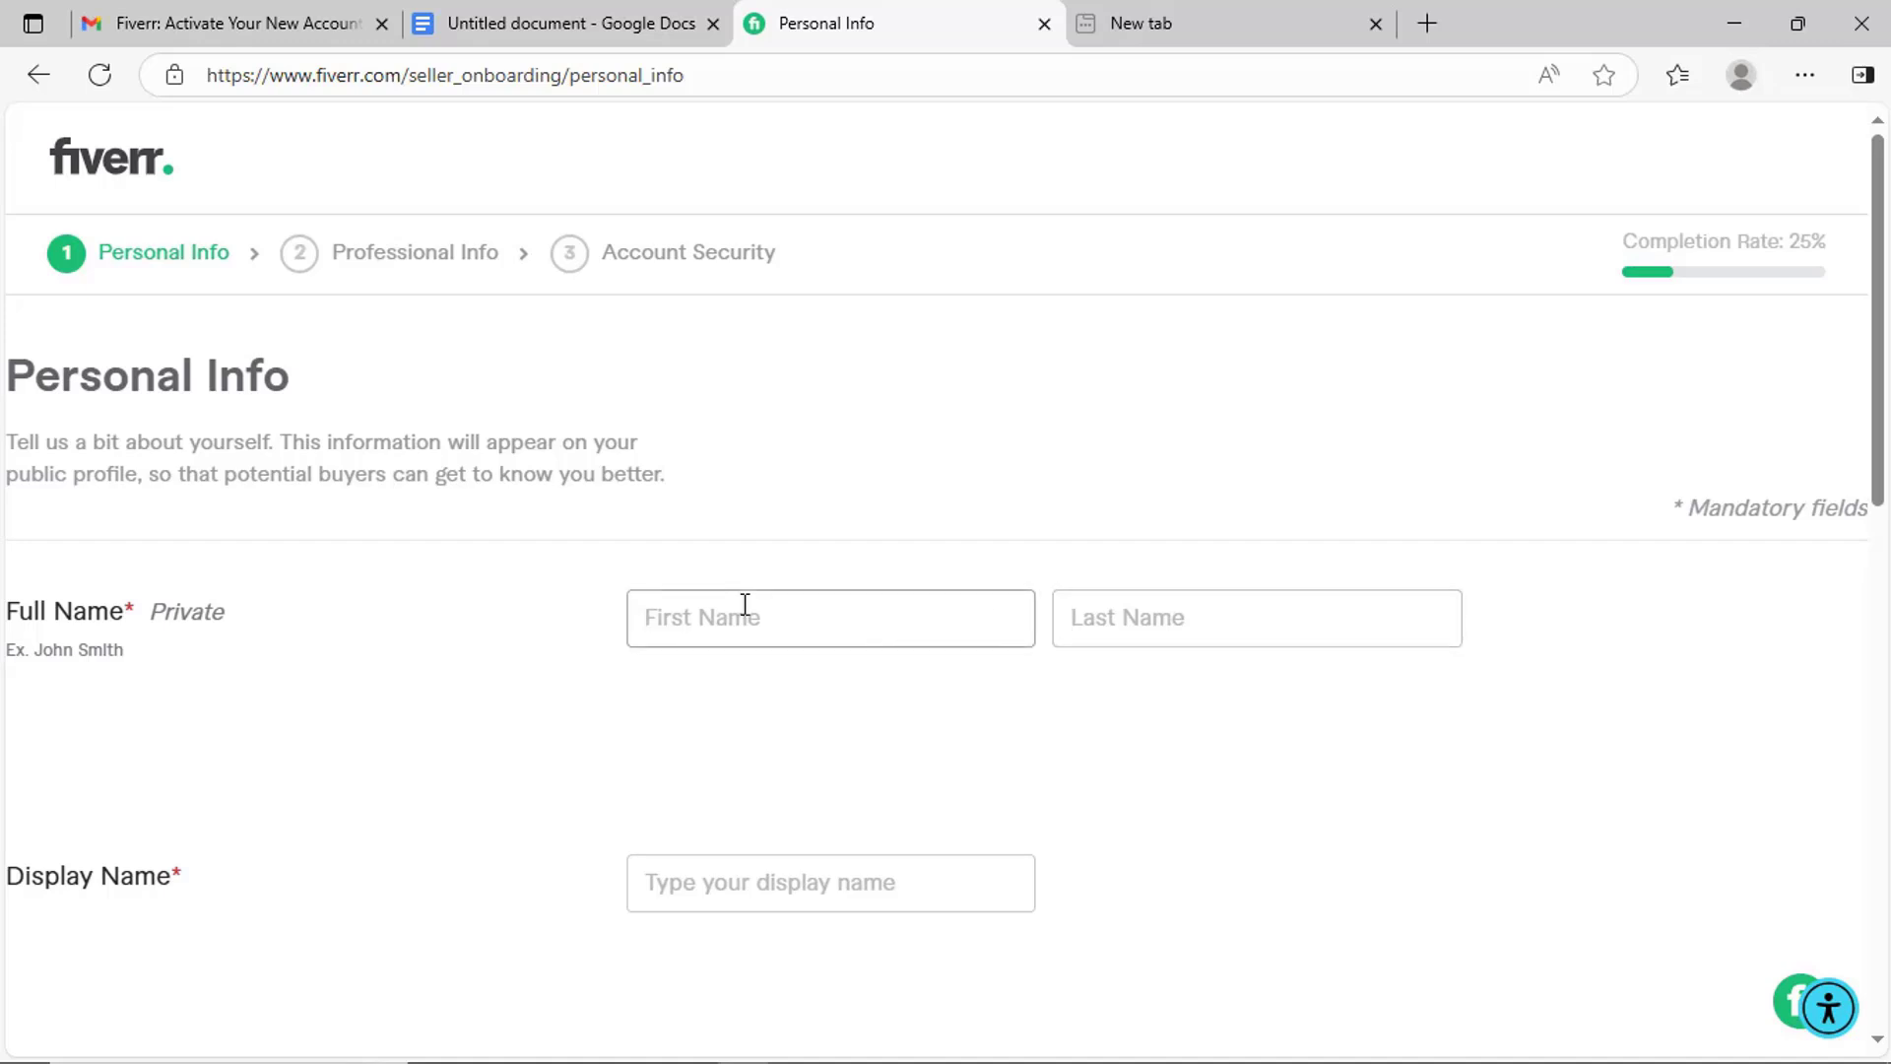
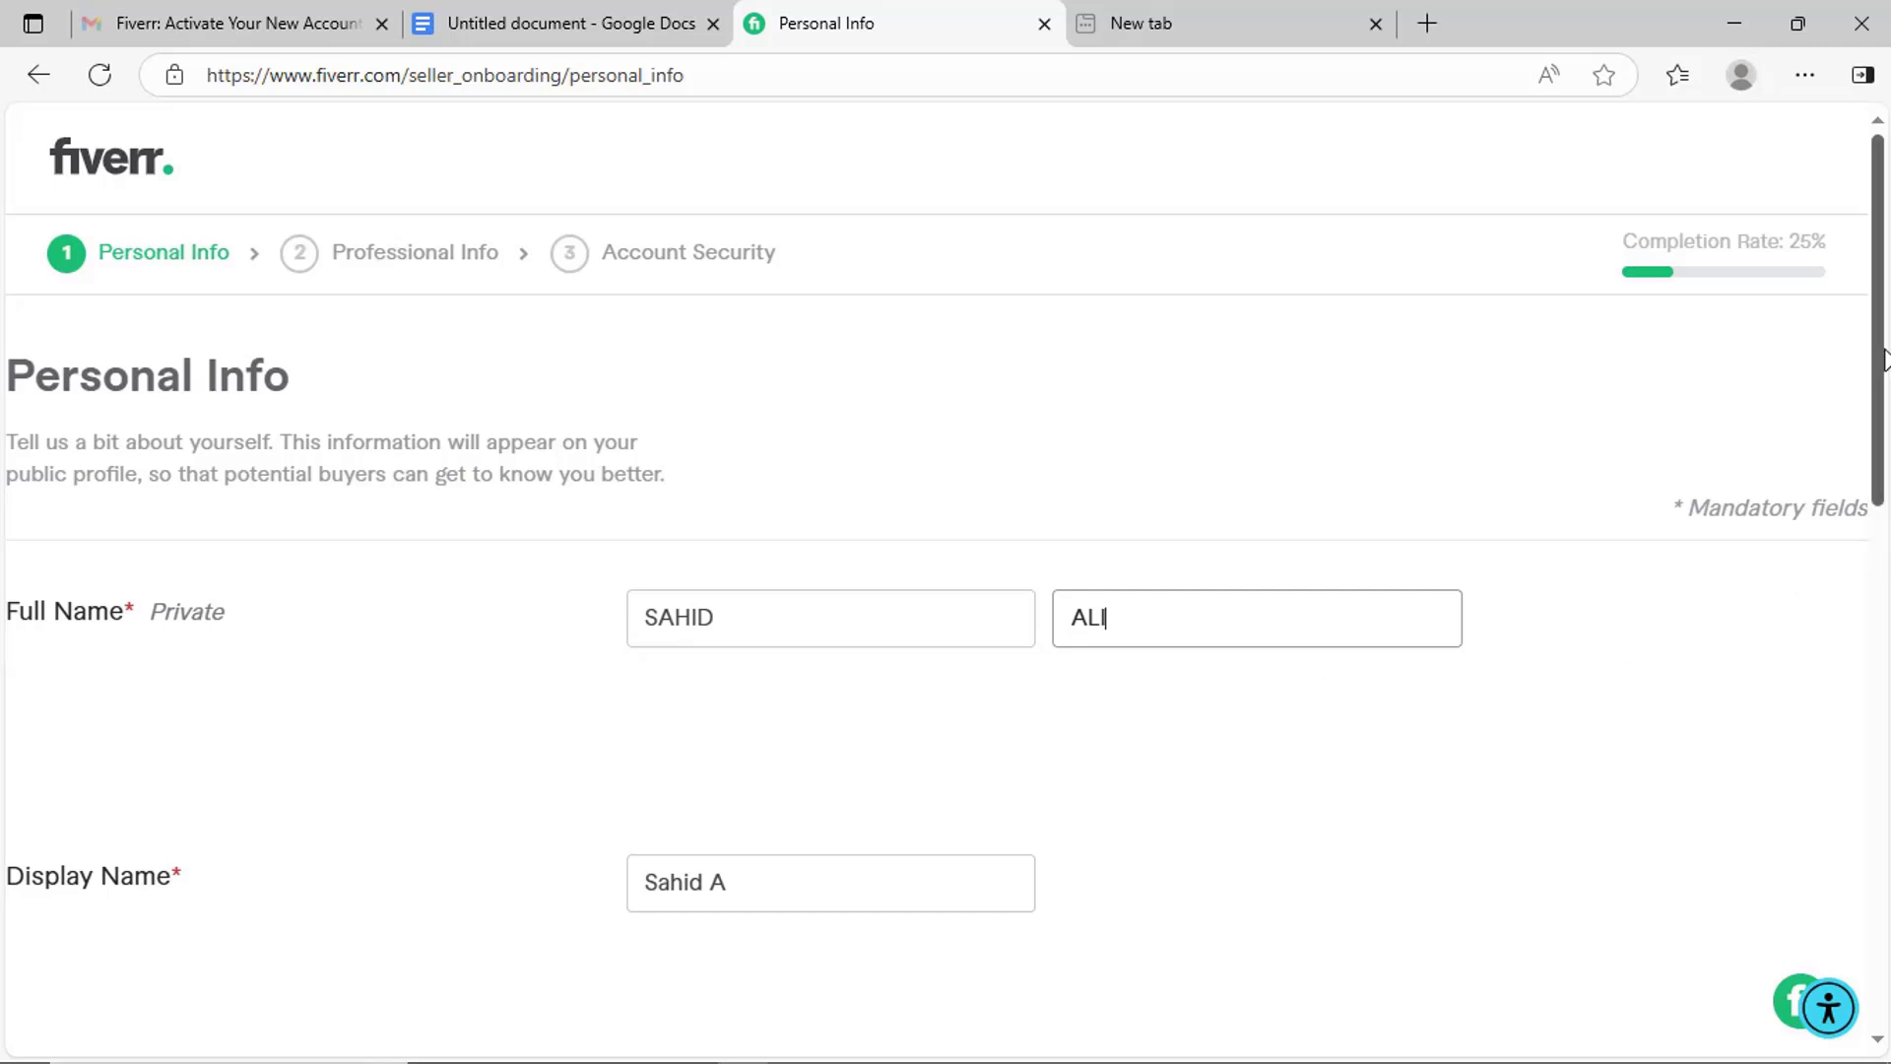
scroll(1155, 497, "down", 6)
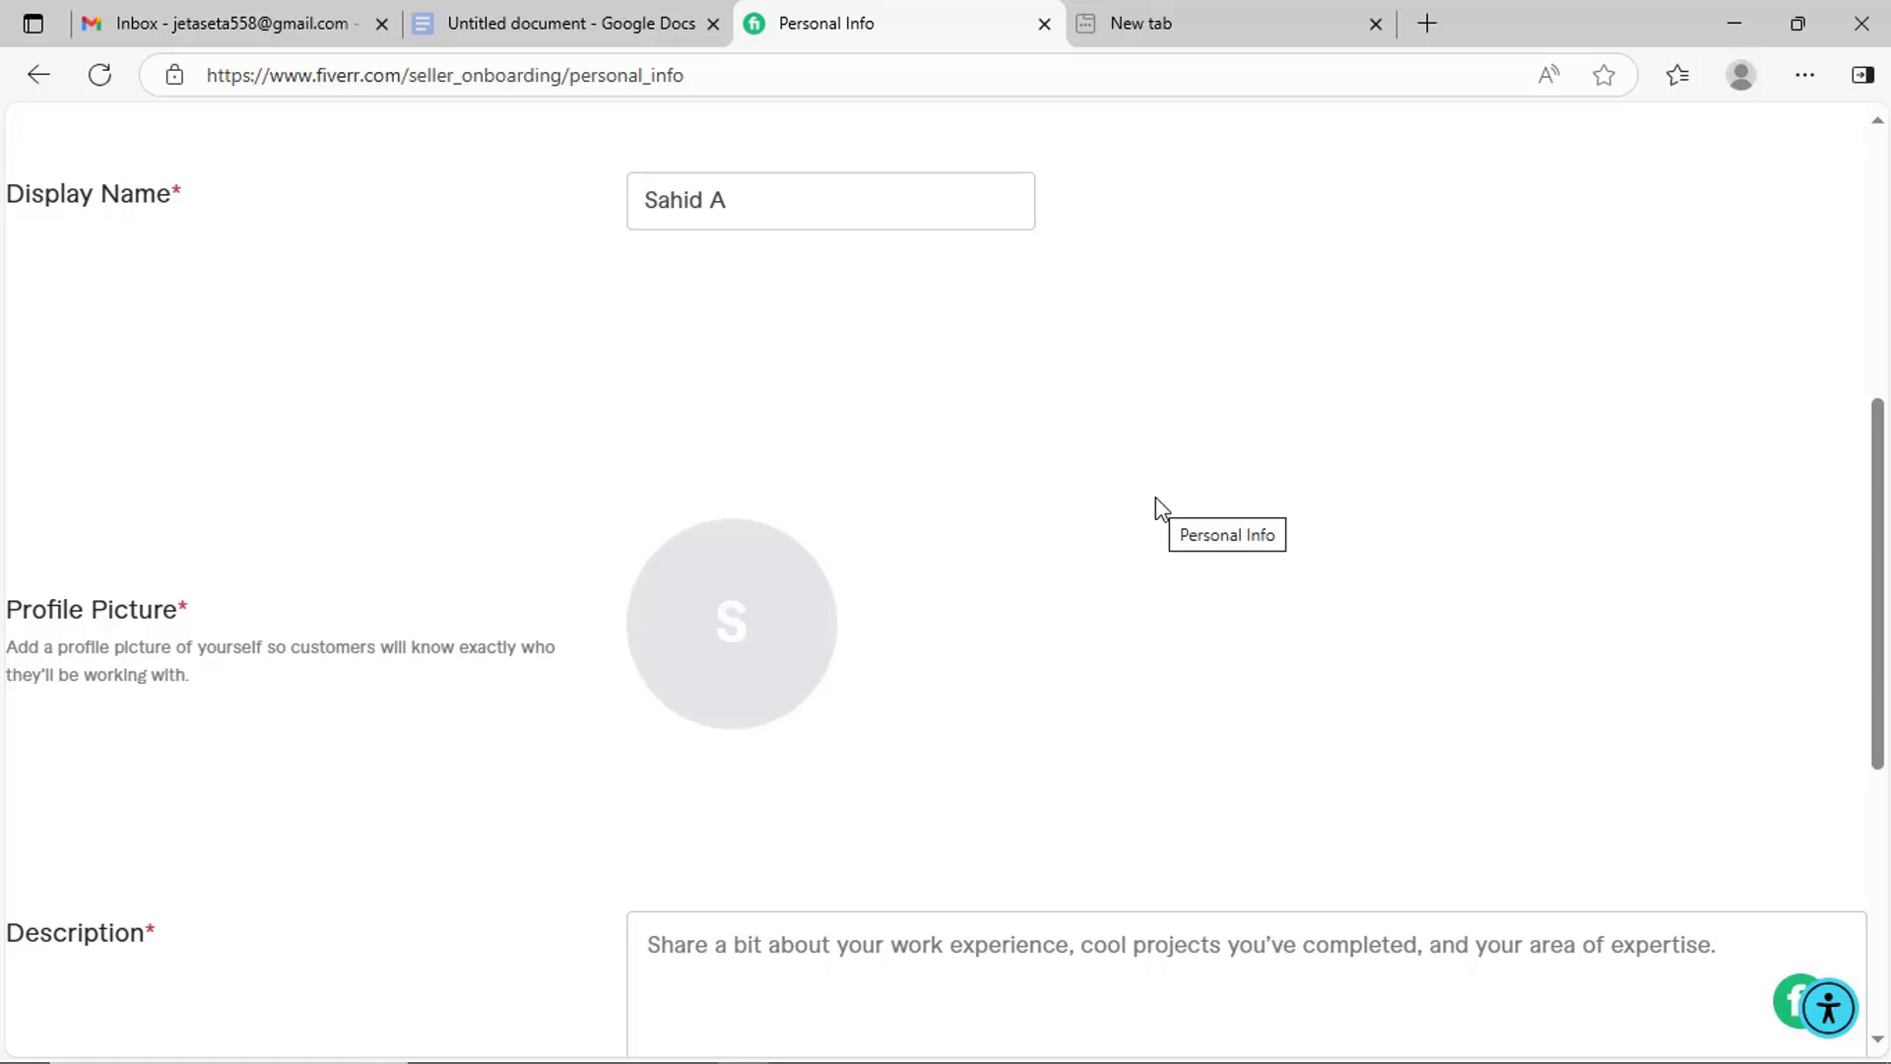
- Upload Profile Picture.jpg from the Downloads folder as the profile photo
left_click(744, 623)
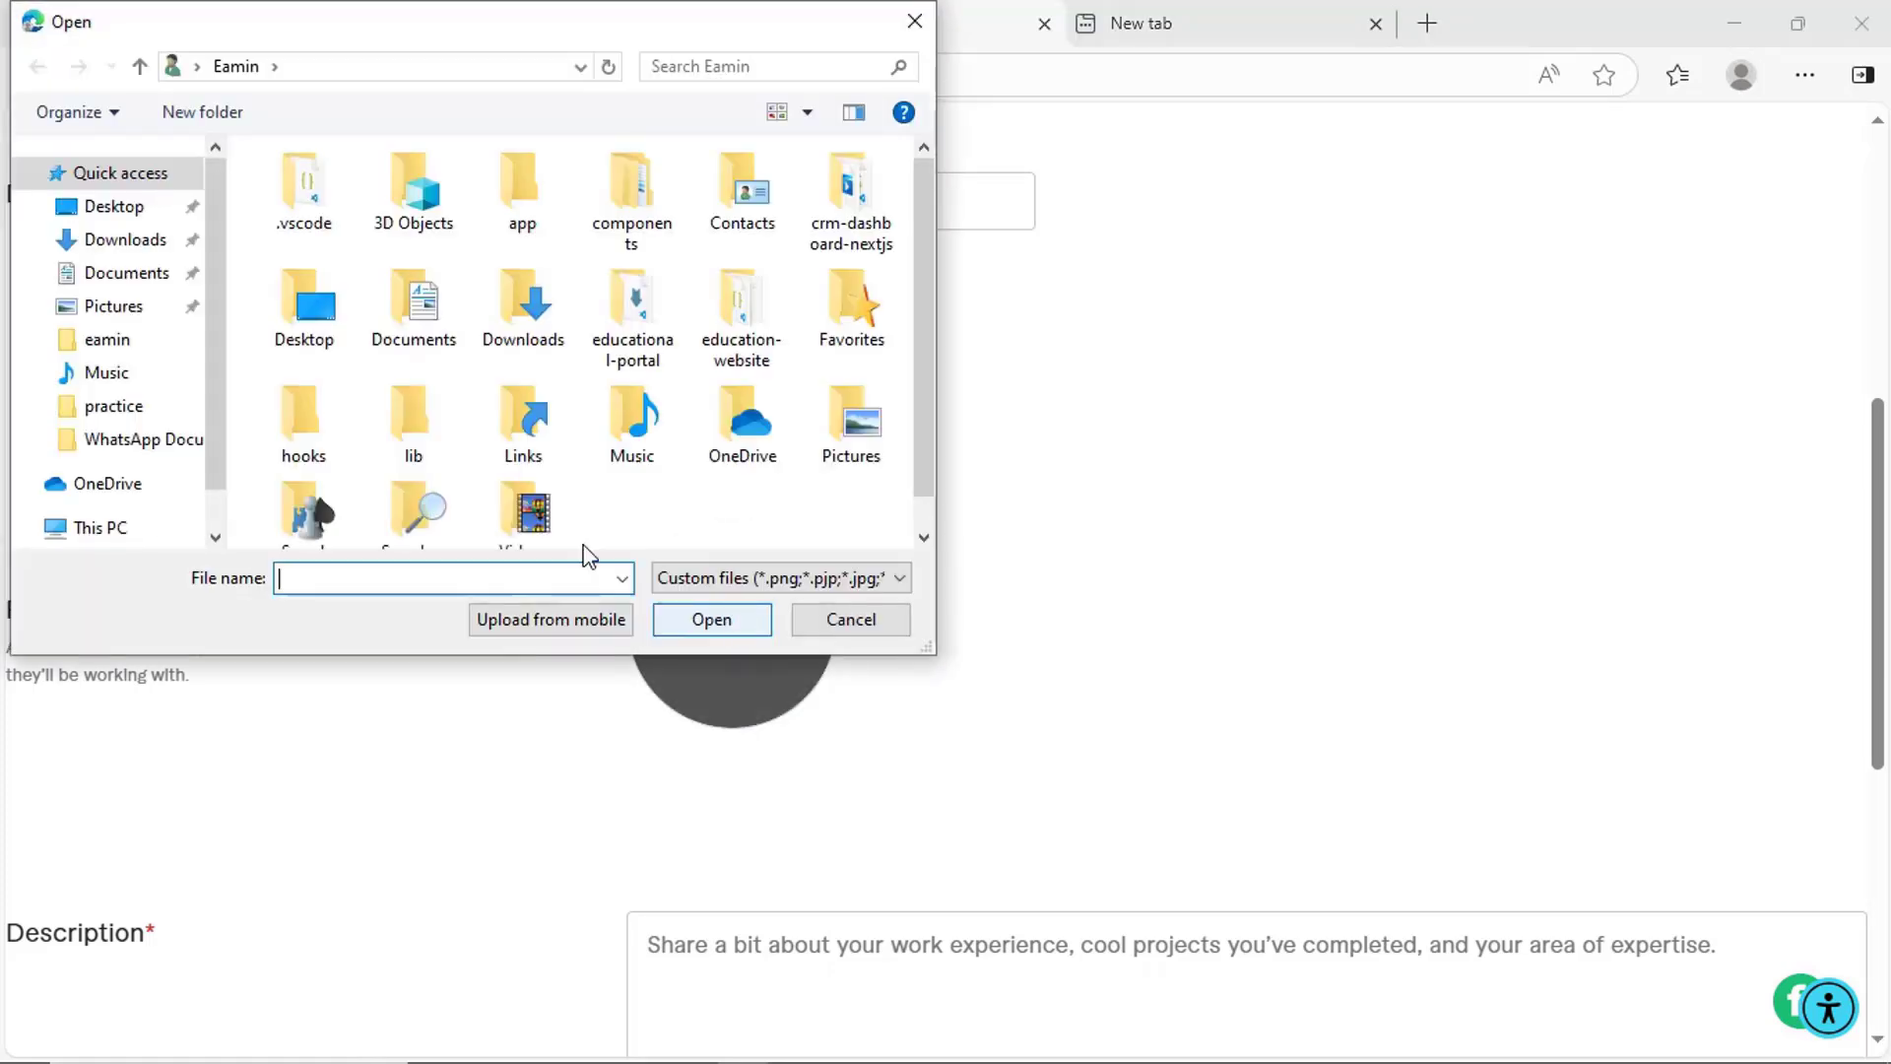
left_click(110, 243)
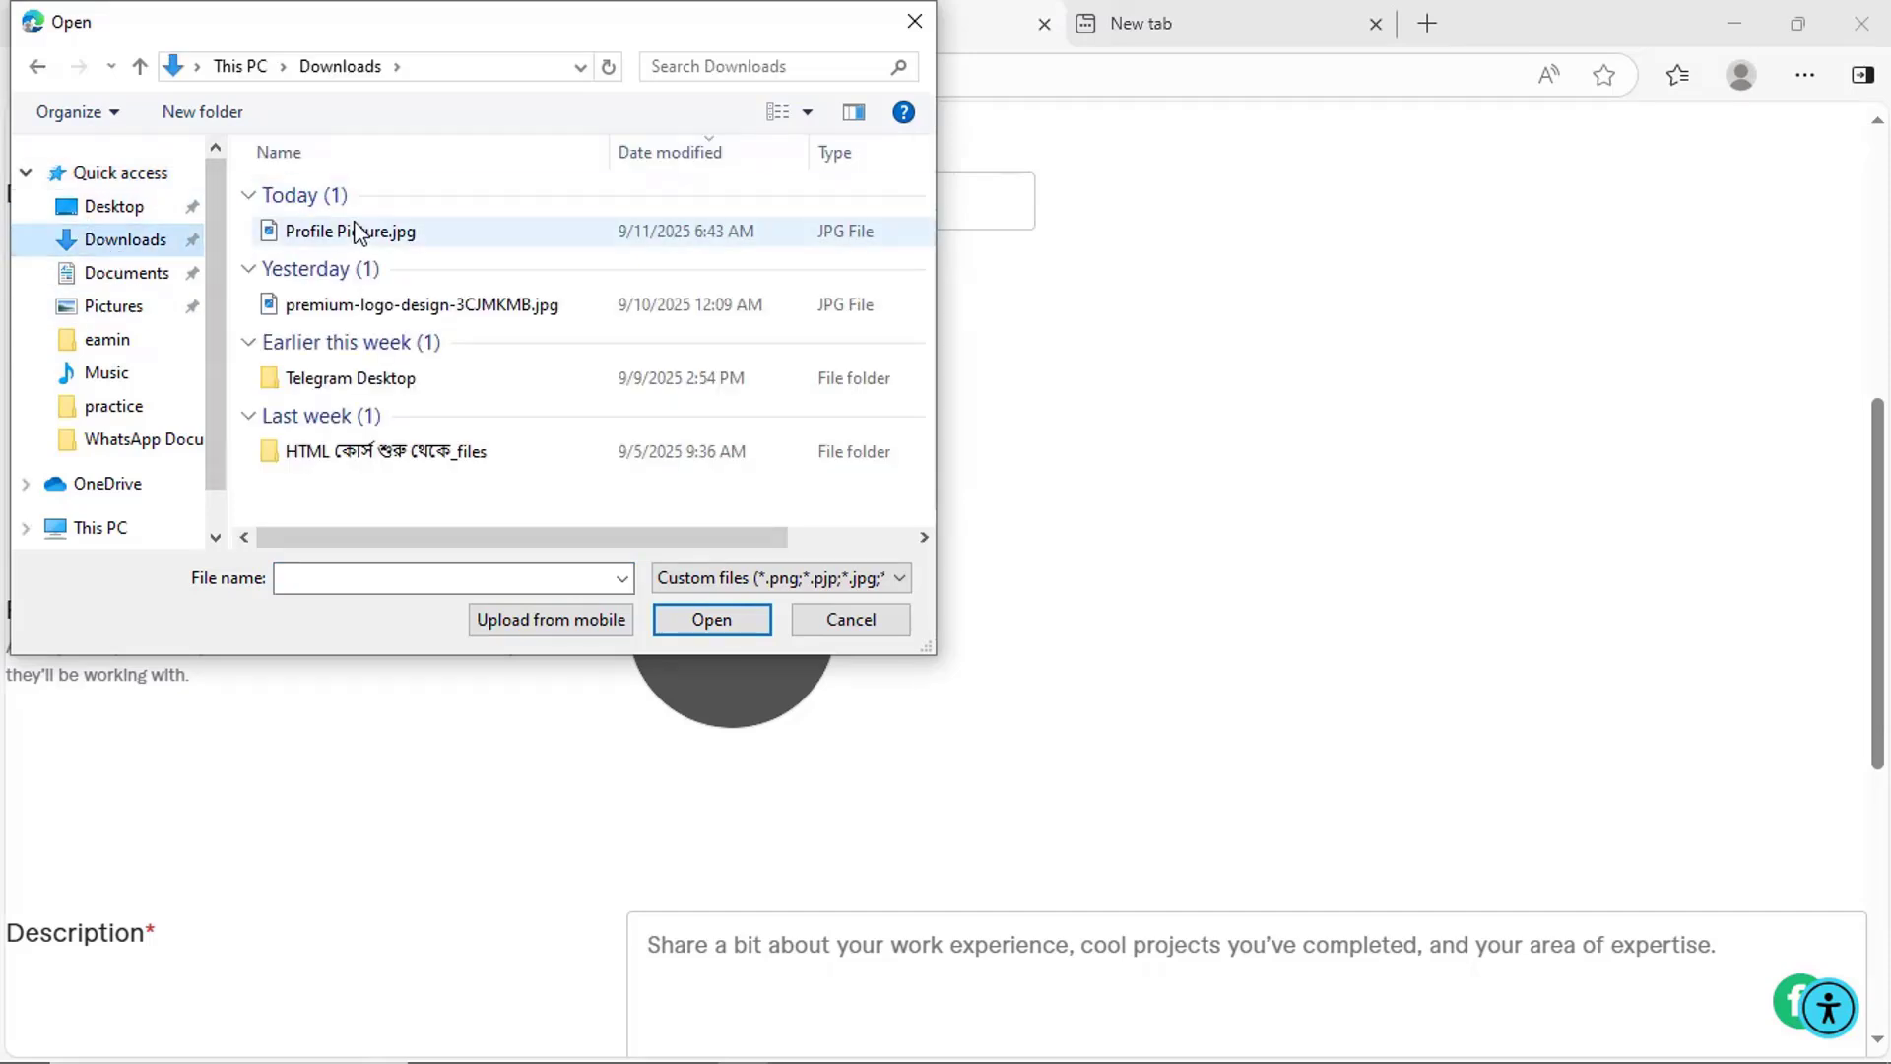
left_click(356, 232)
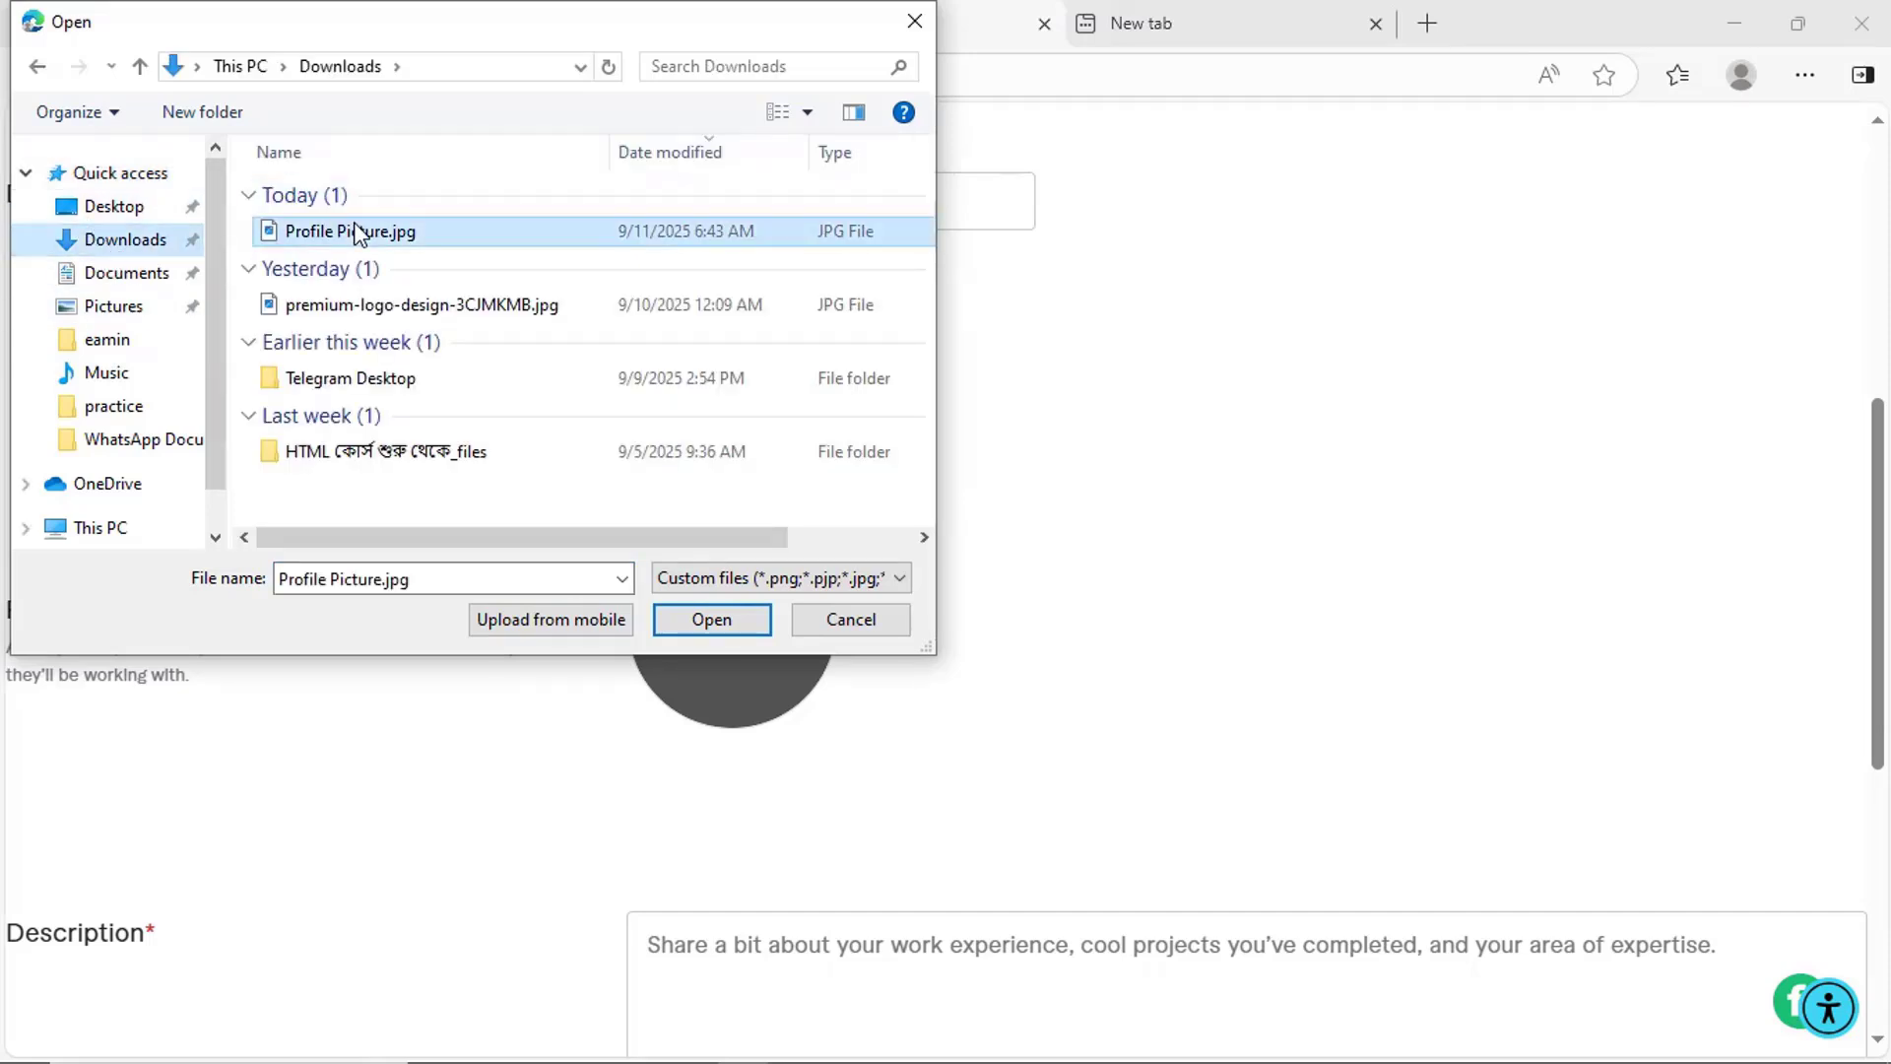
left_click(712, 620)
left_click_drag(1877, 433, 1876, 589)
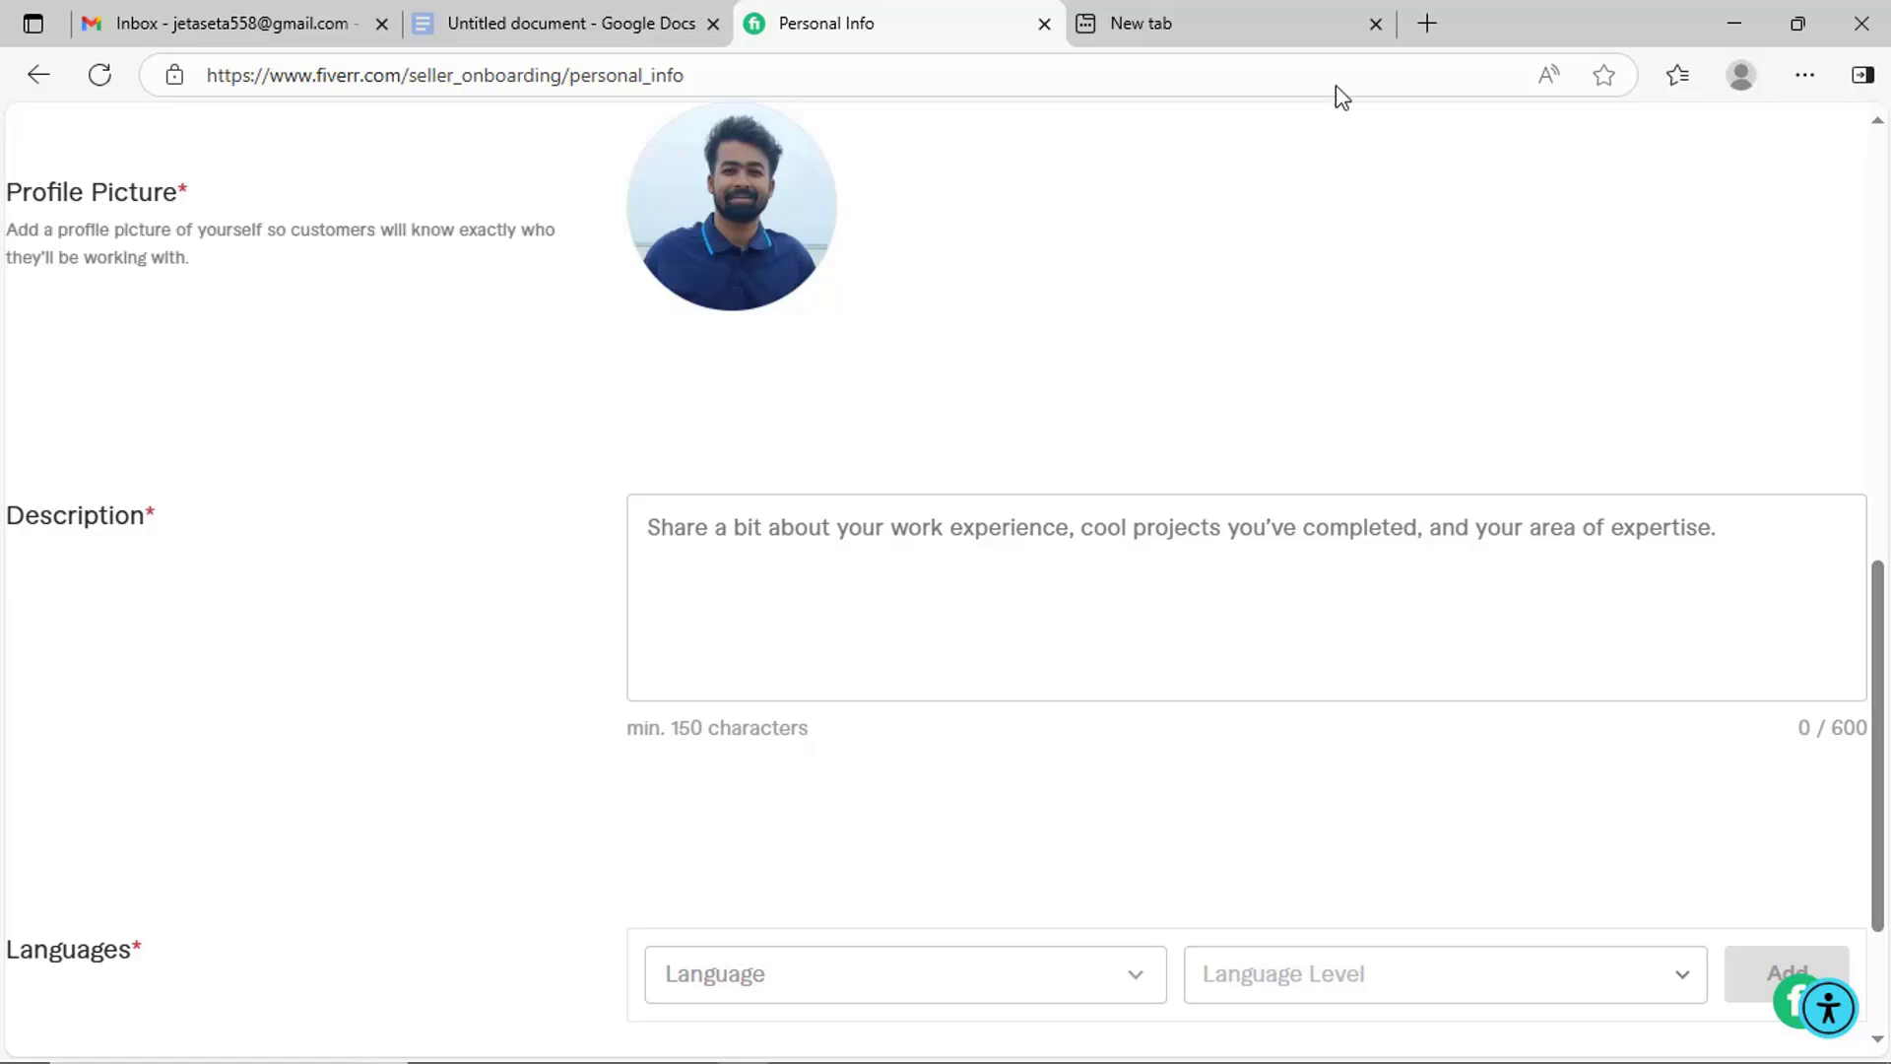
- Open the Fiverr website in a new tab and search for professional social media marketers
left_click(1164, 14)
left_click(947, 81)
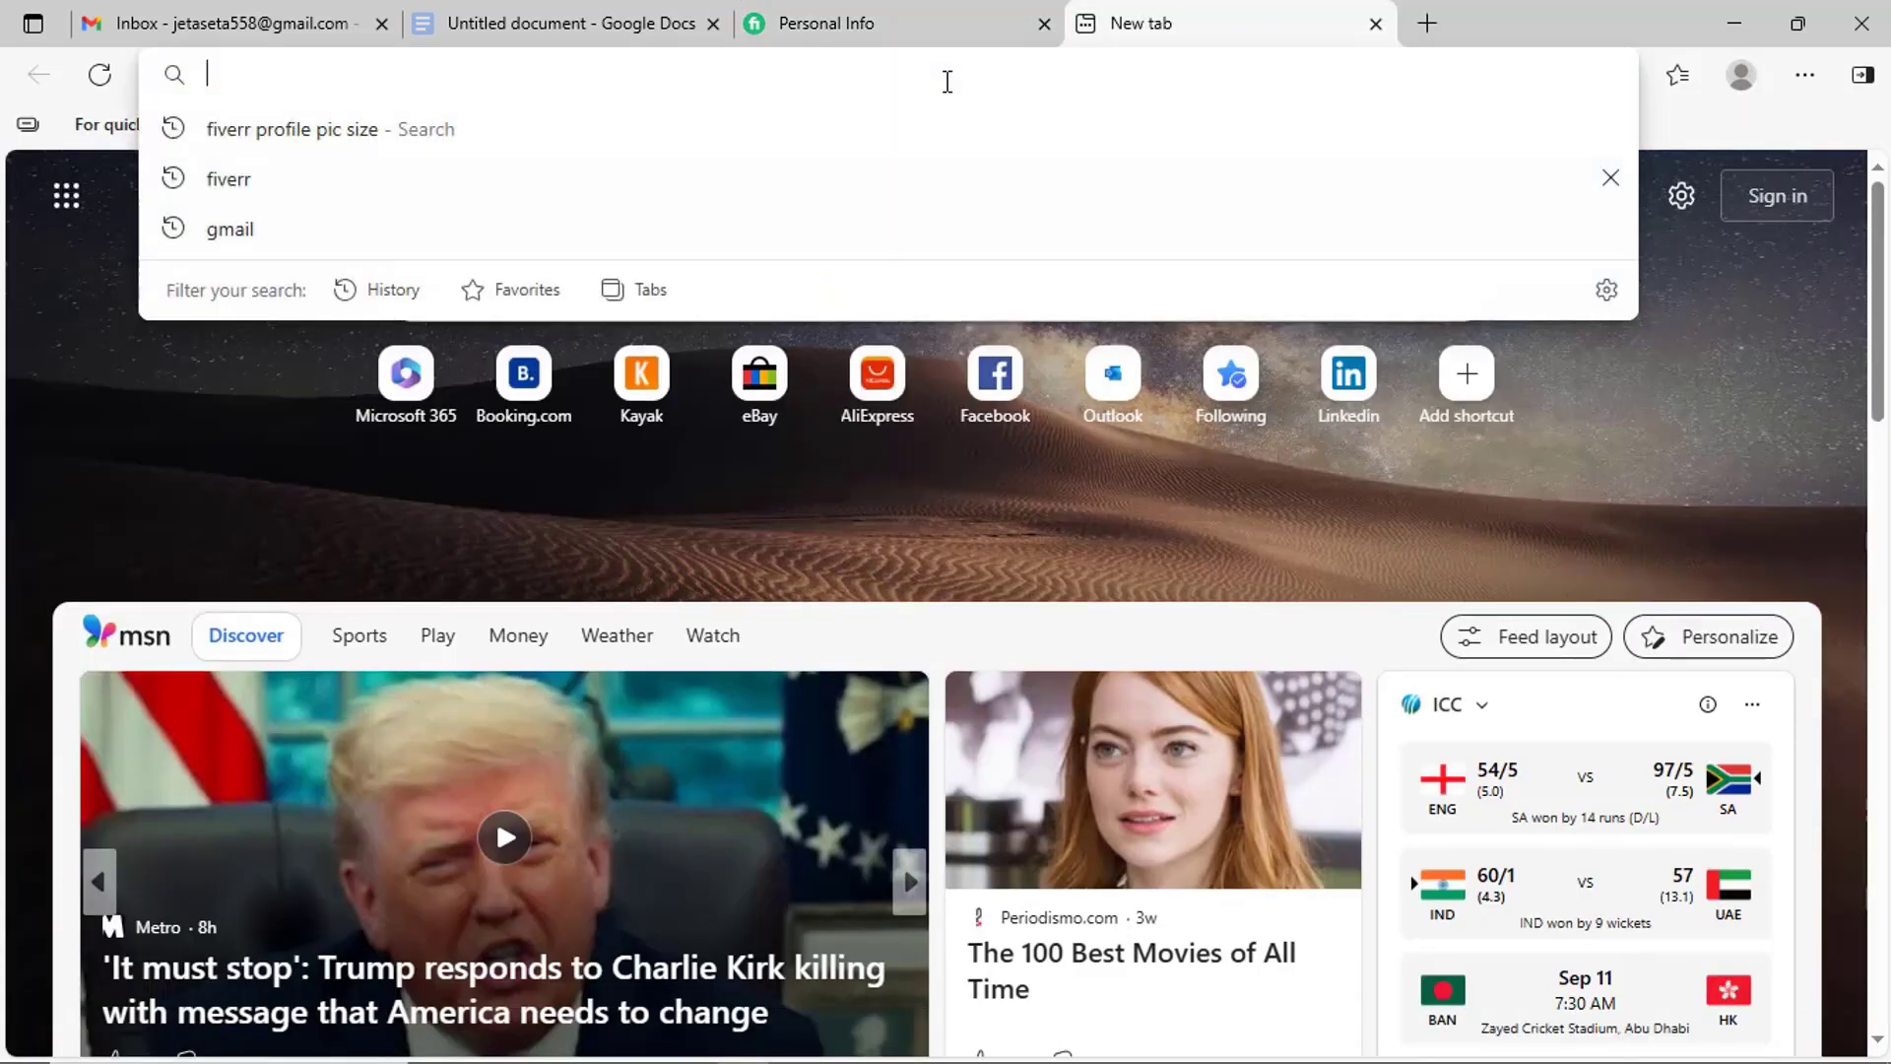
left_click(714, 179)
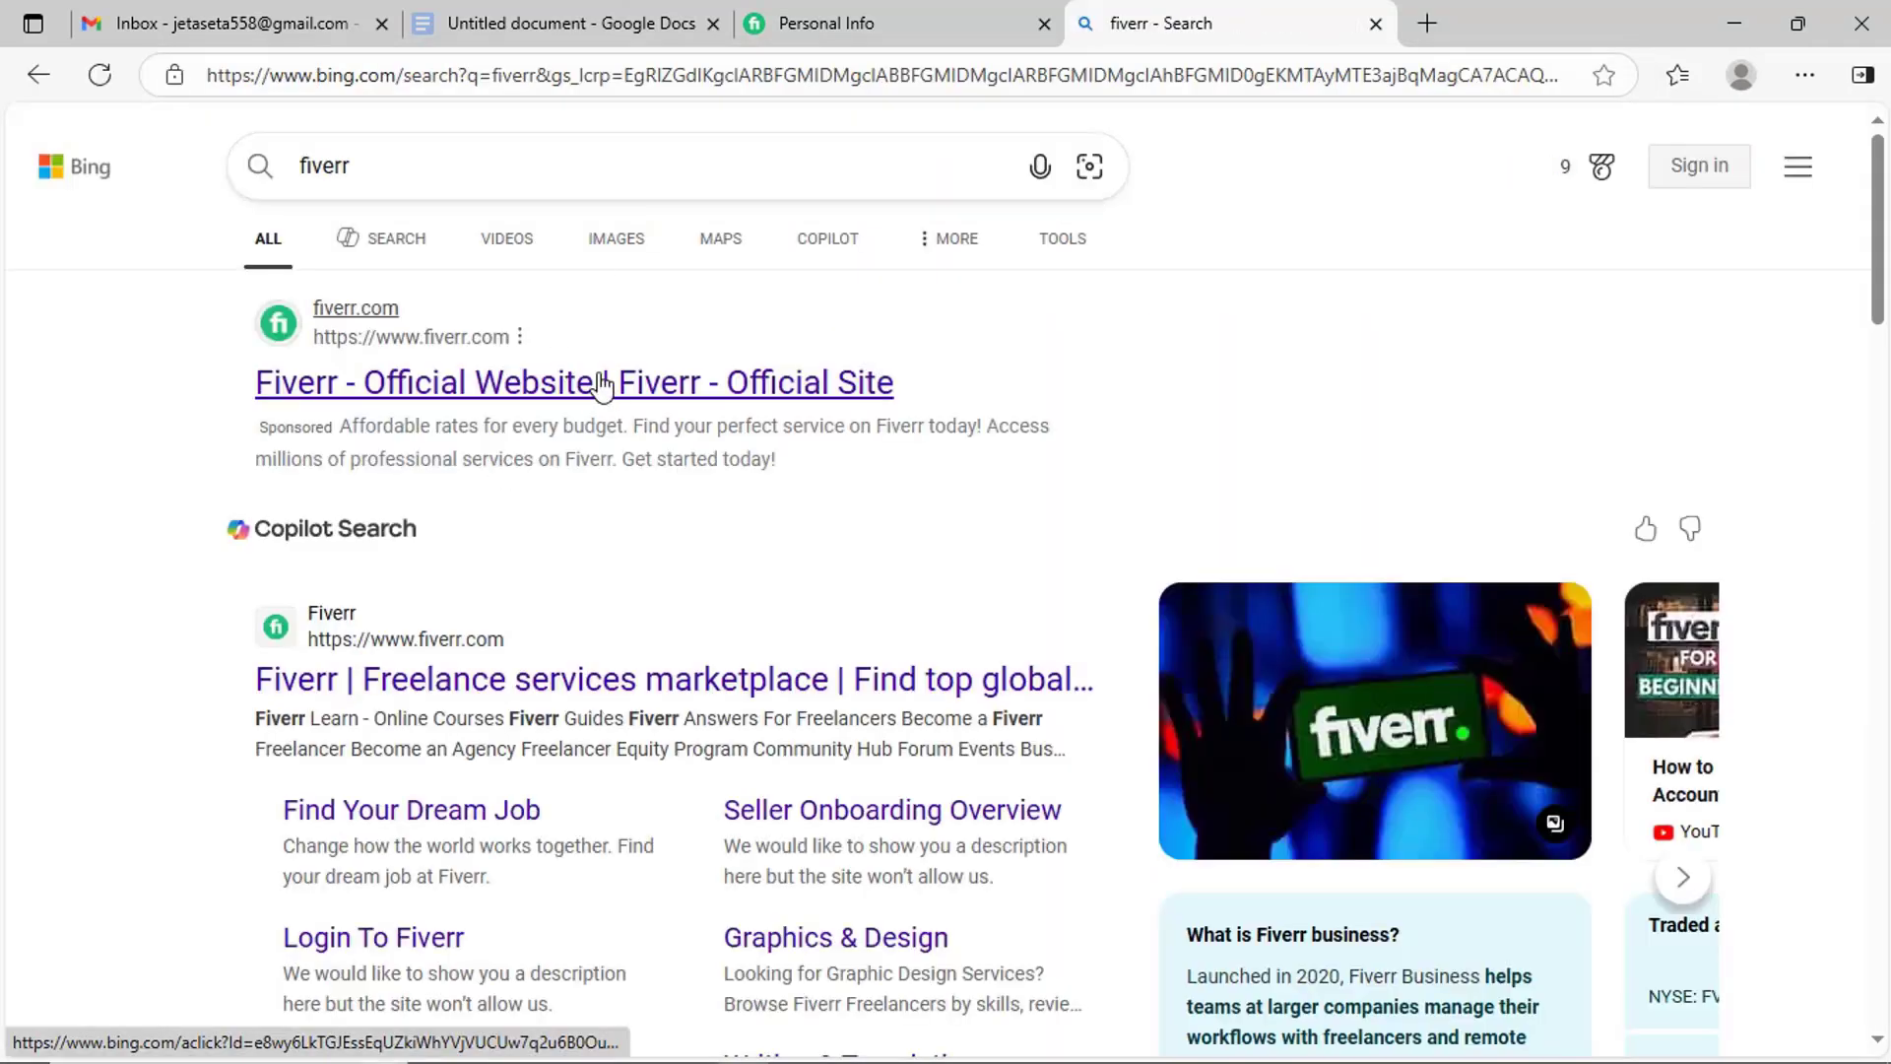
left_click(601, 386)
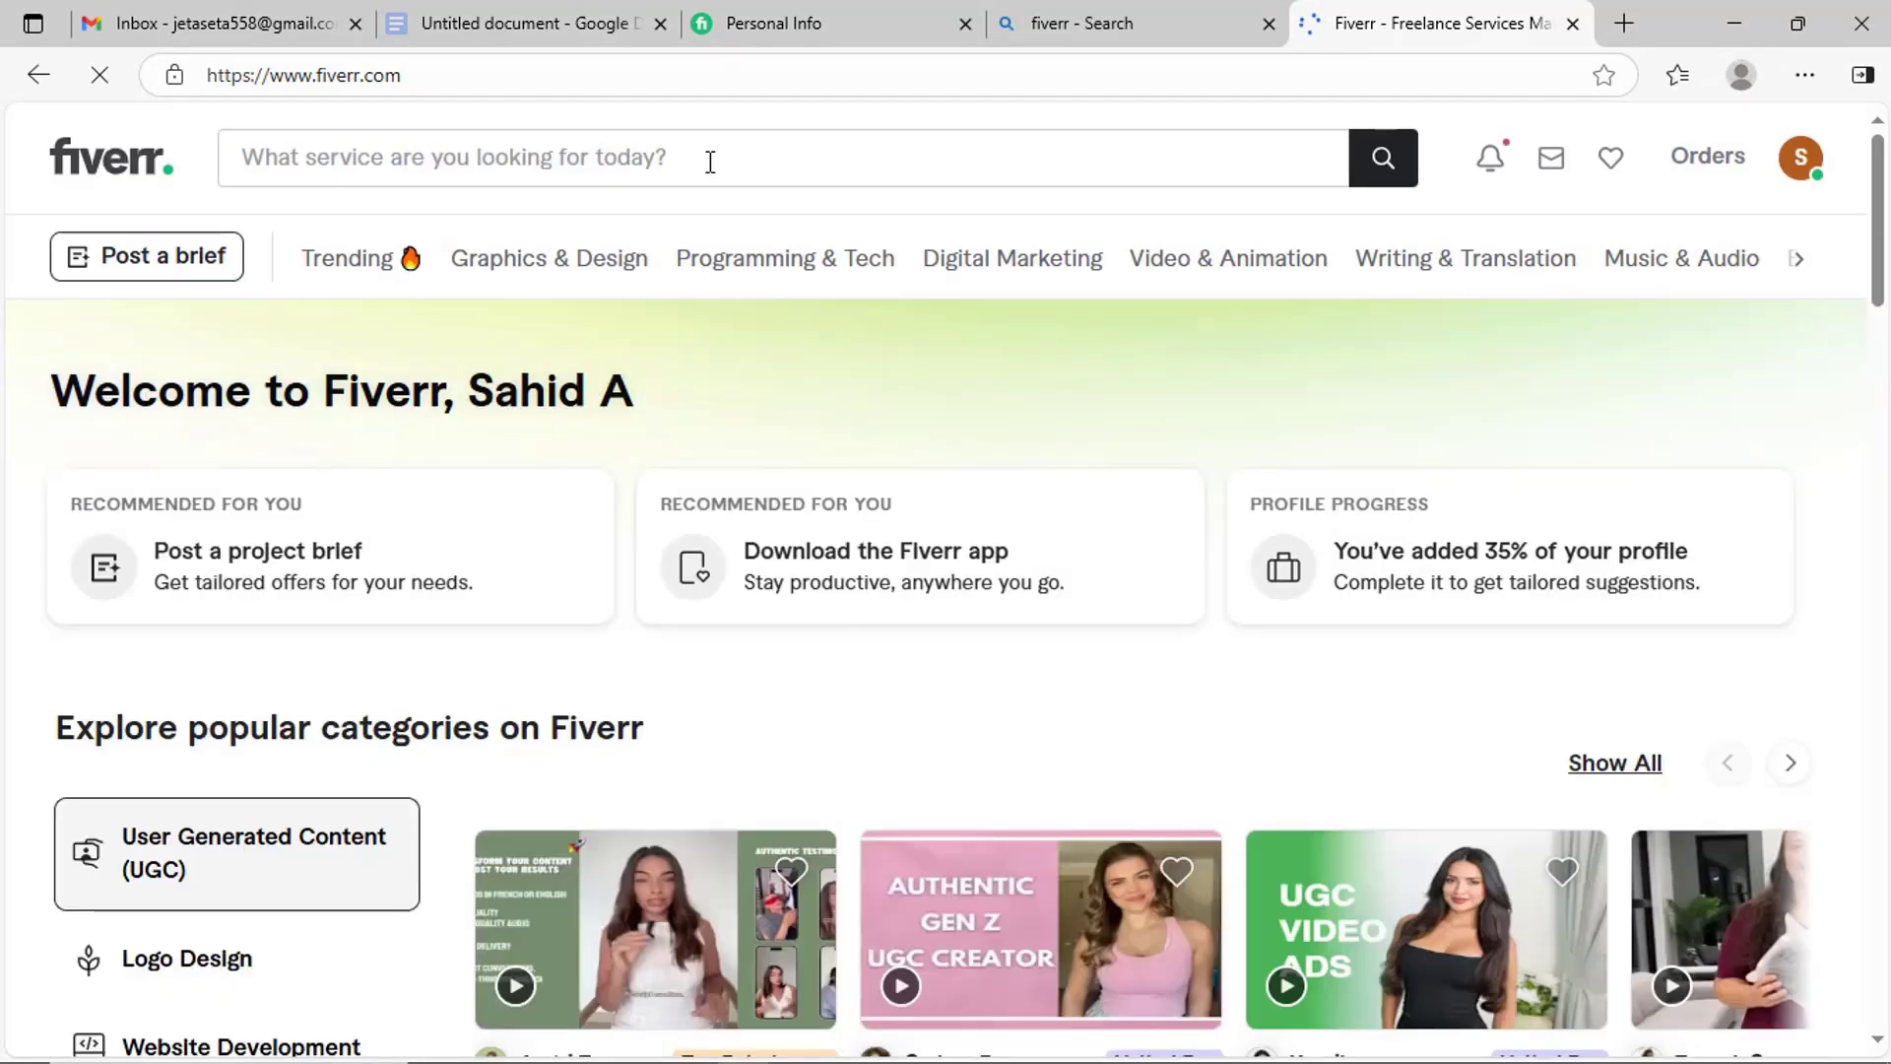
left_click(710, 162)
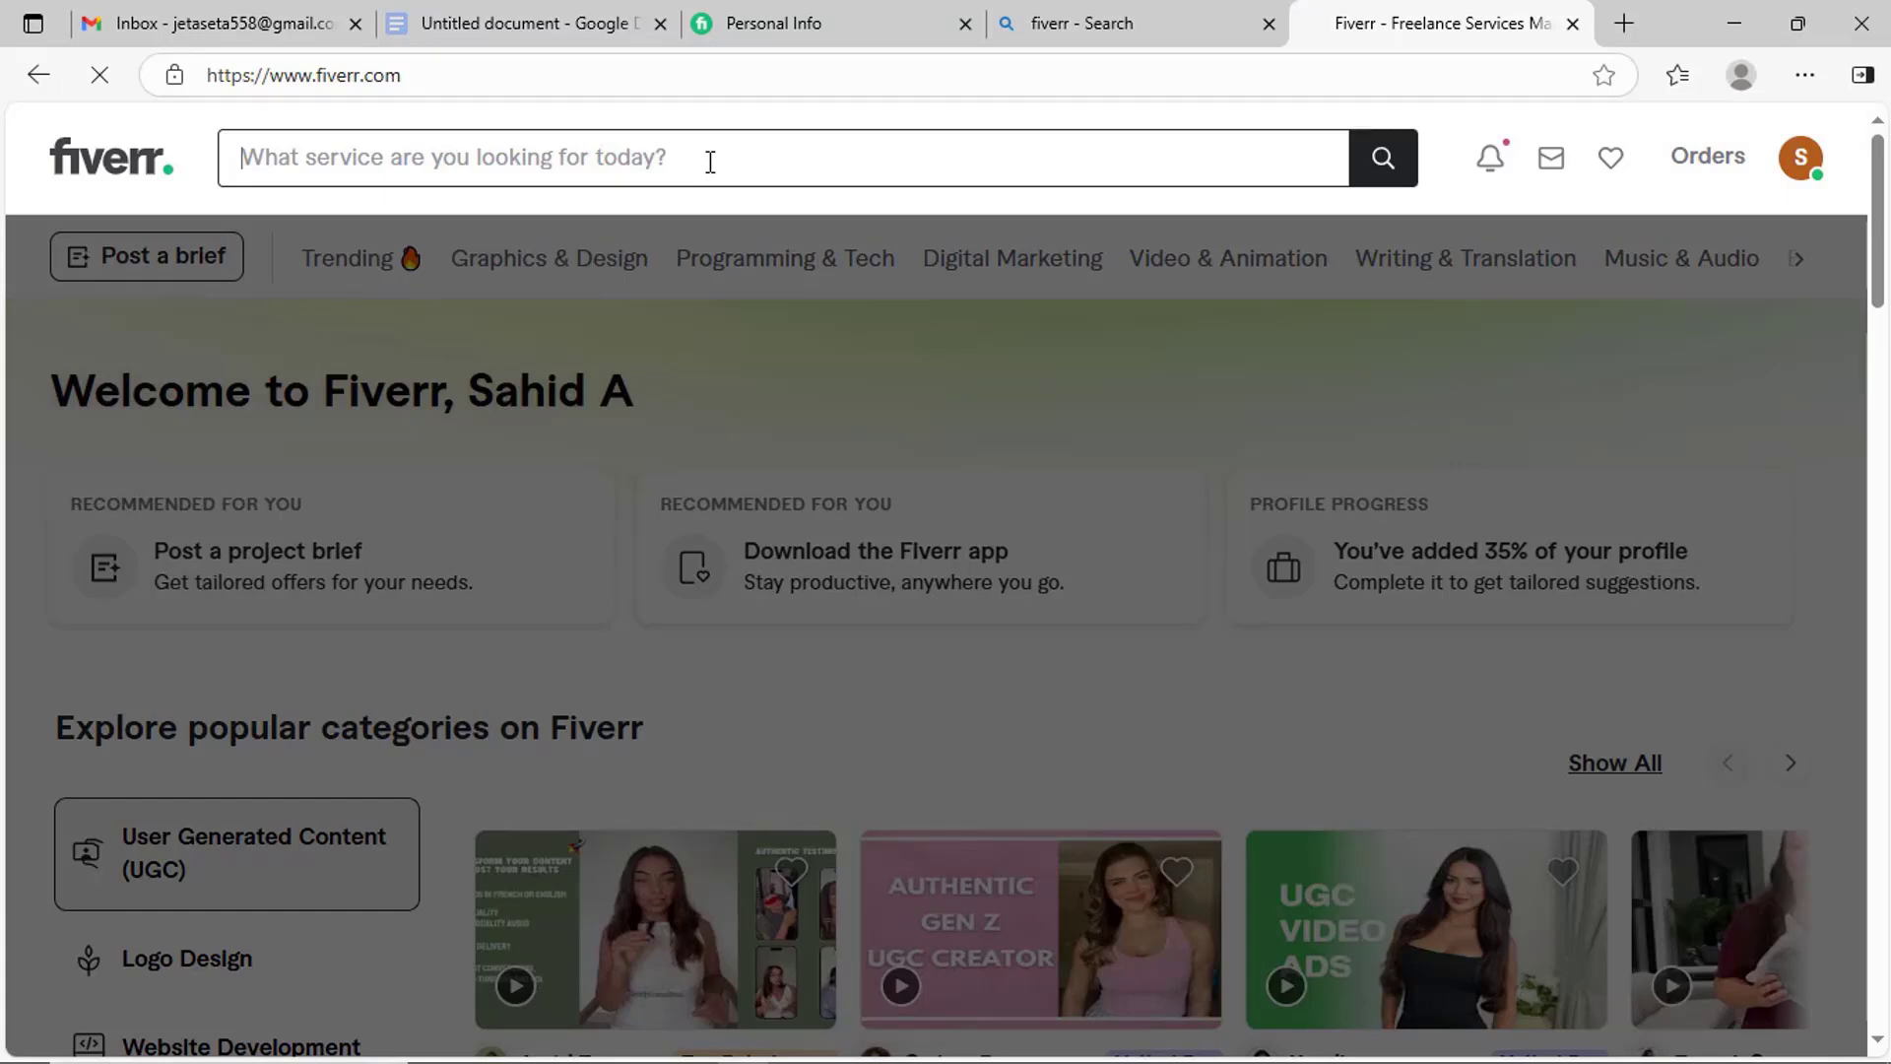
left_click(531, 258)
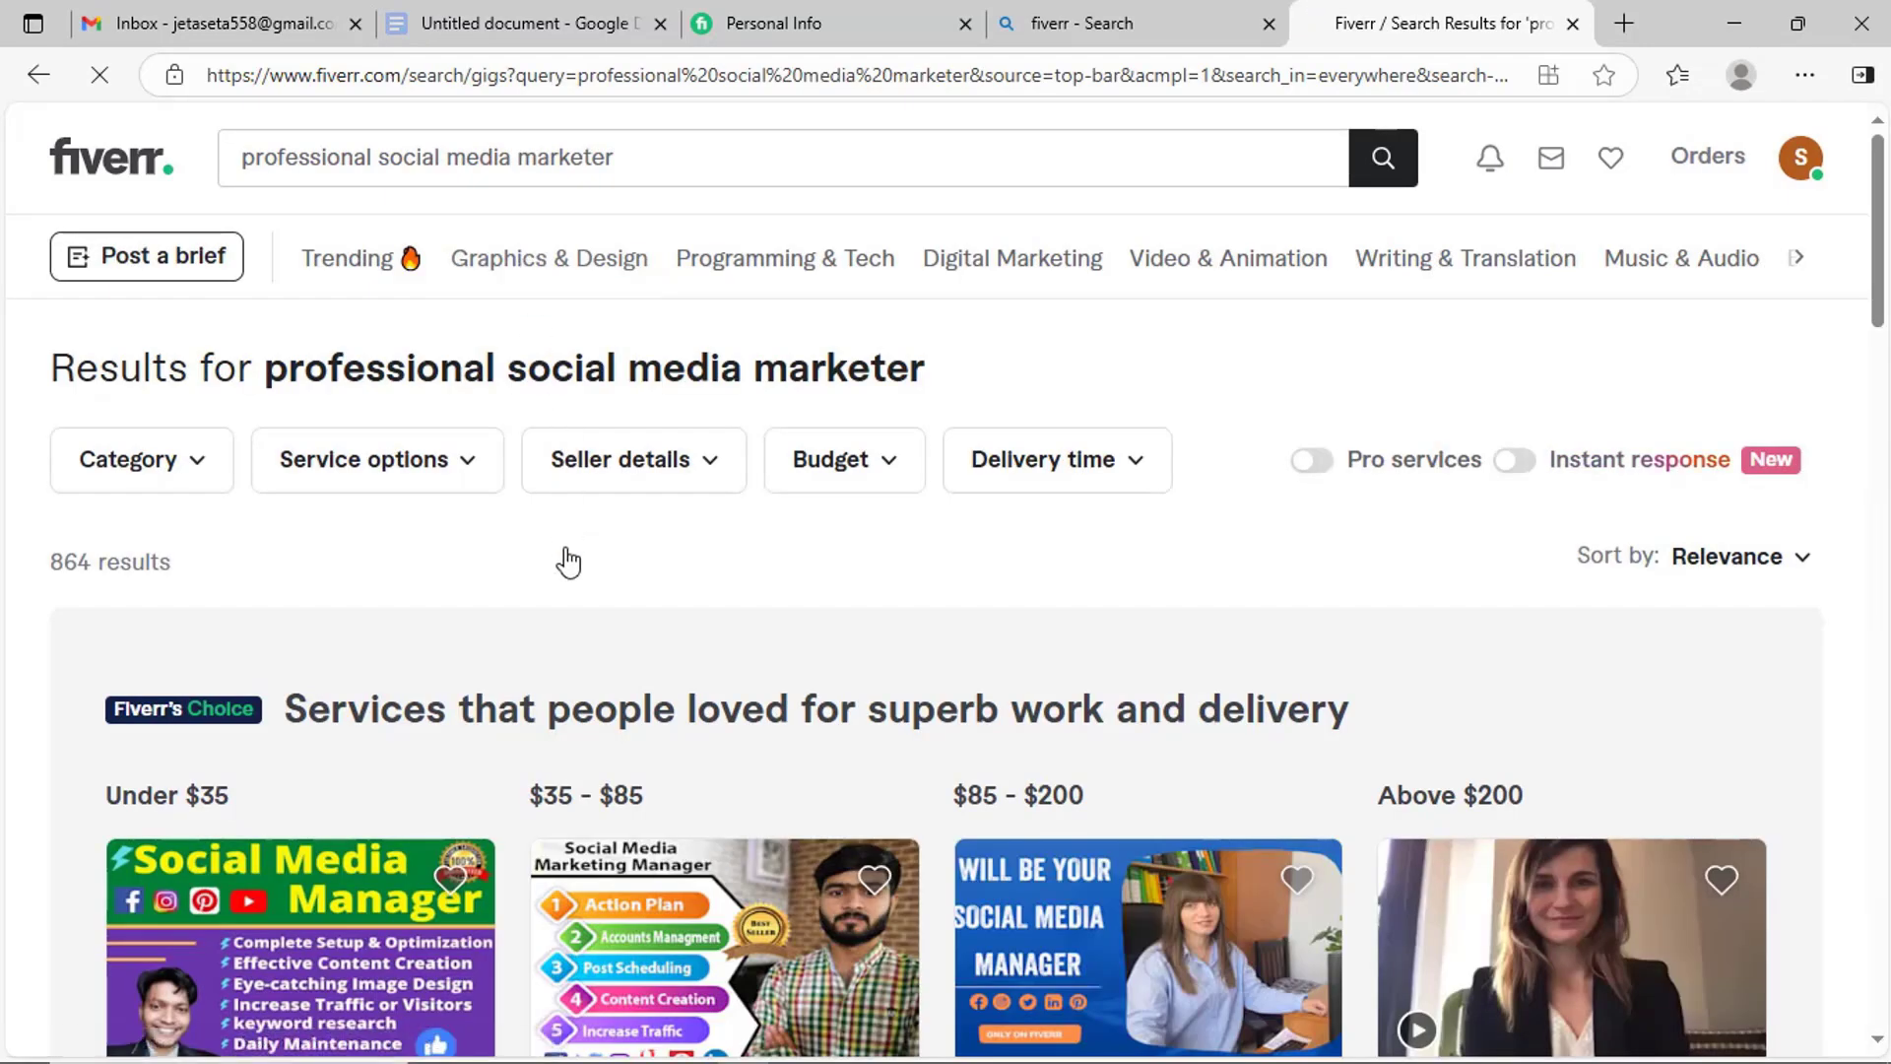
- Open a social media seller's profile and select their full About me text
scroll(1881, 251, "down", 8)
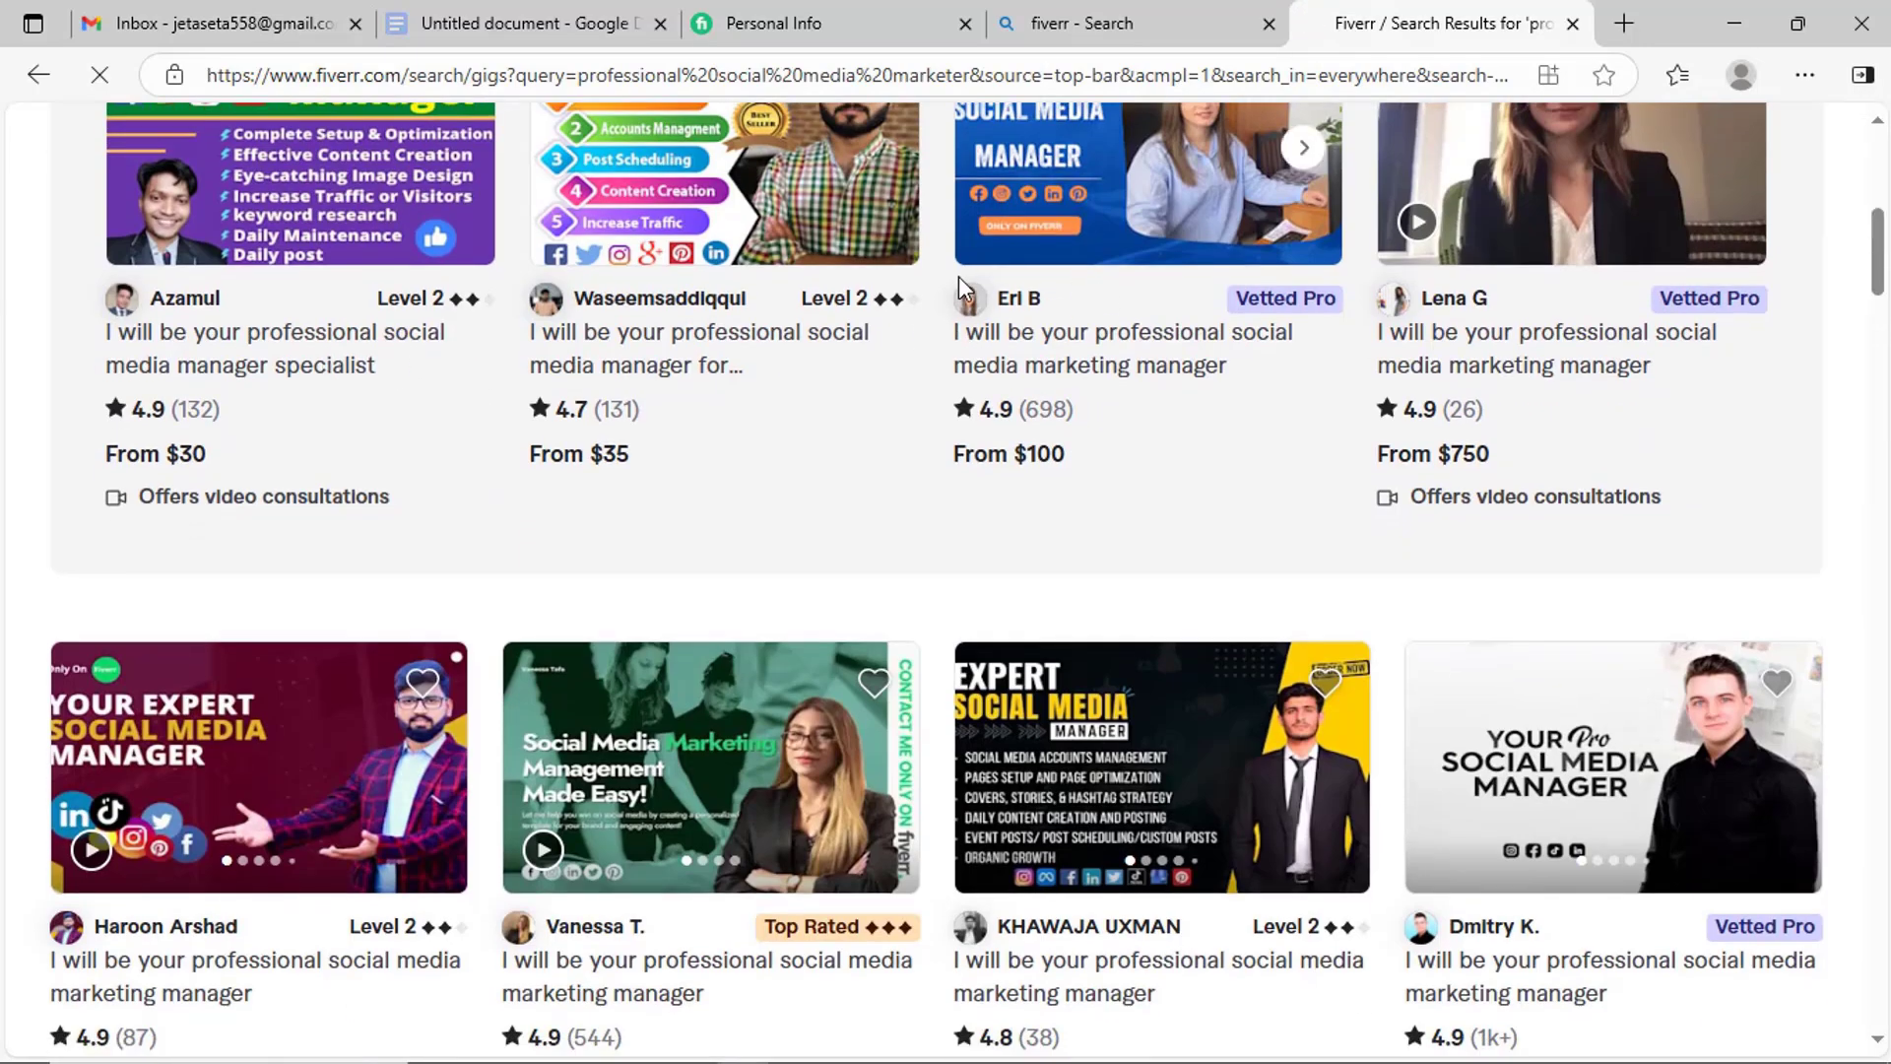
left_click(1015, 305)
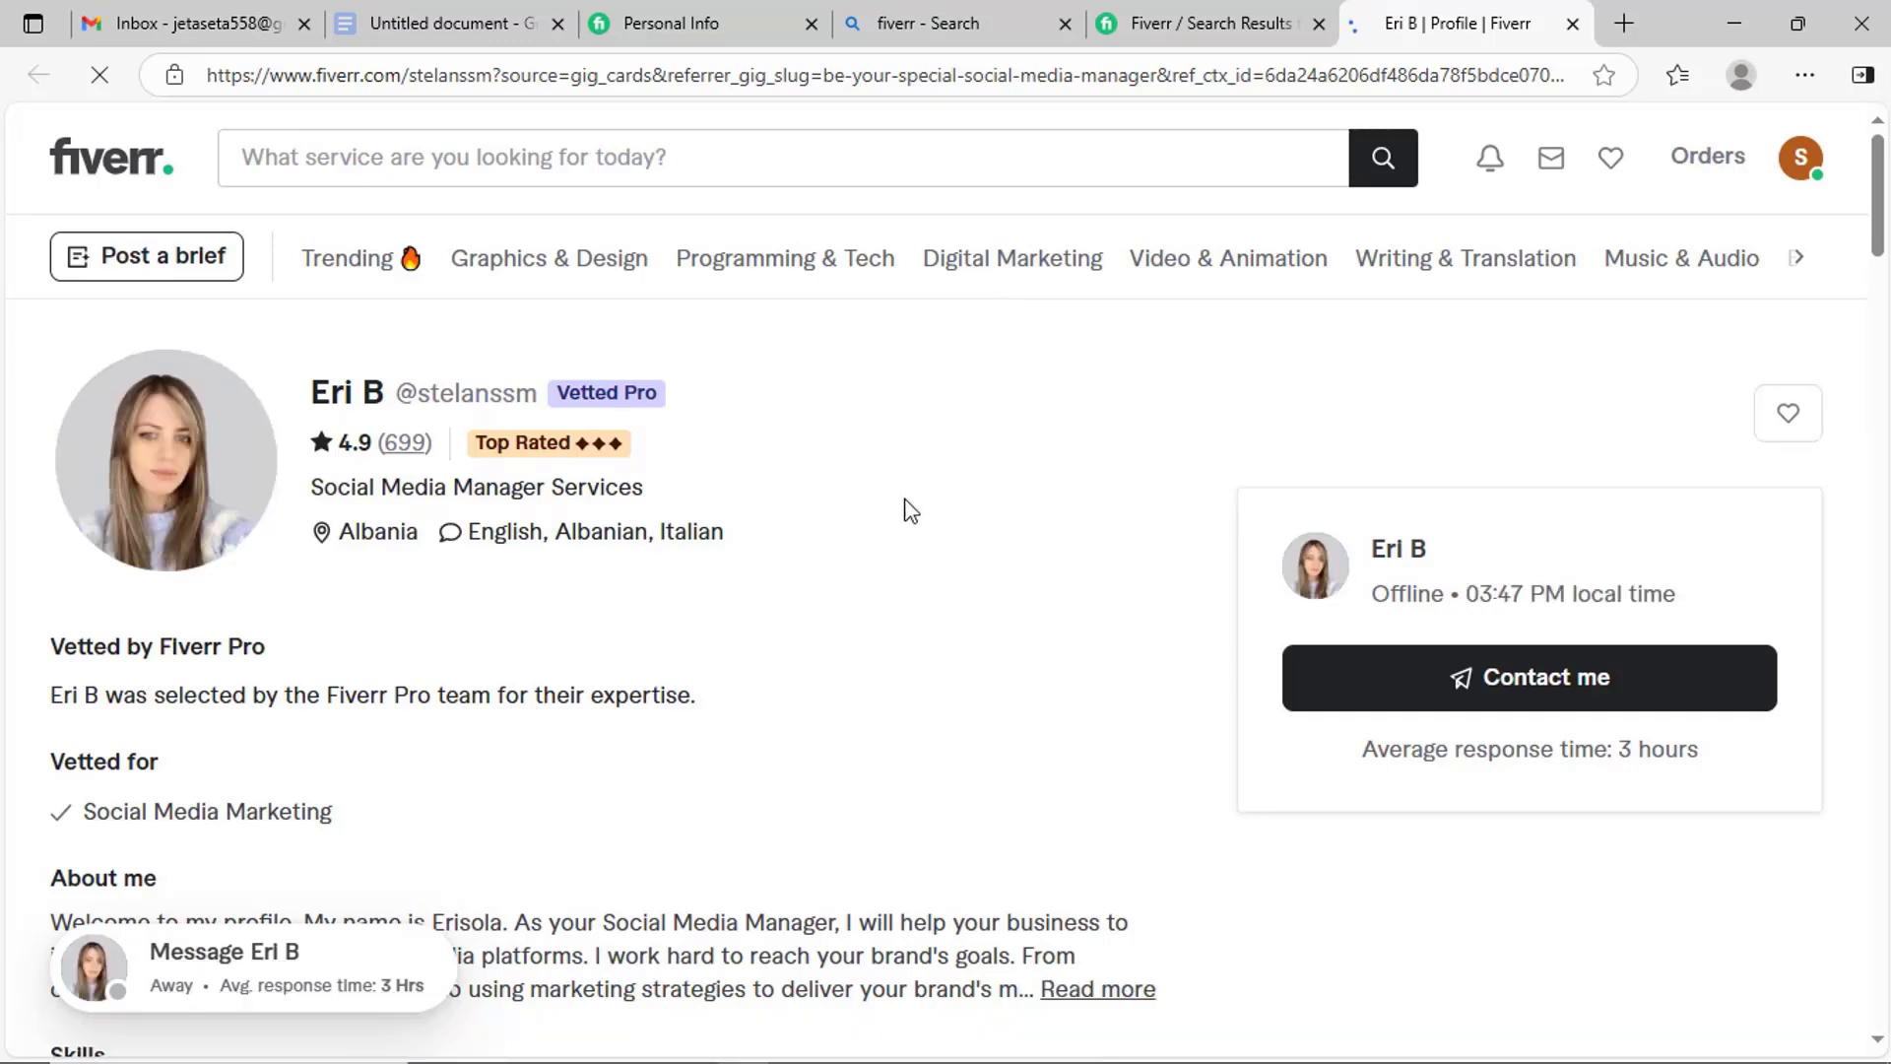
scroll(1881, 227, "down", 3)
scroll(1882, 227, "down", 2)
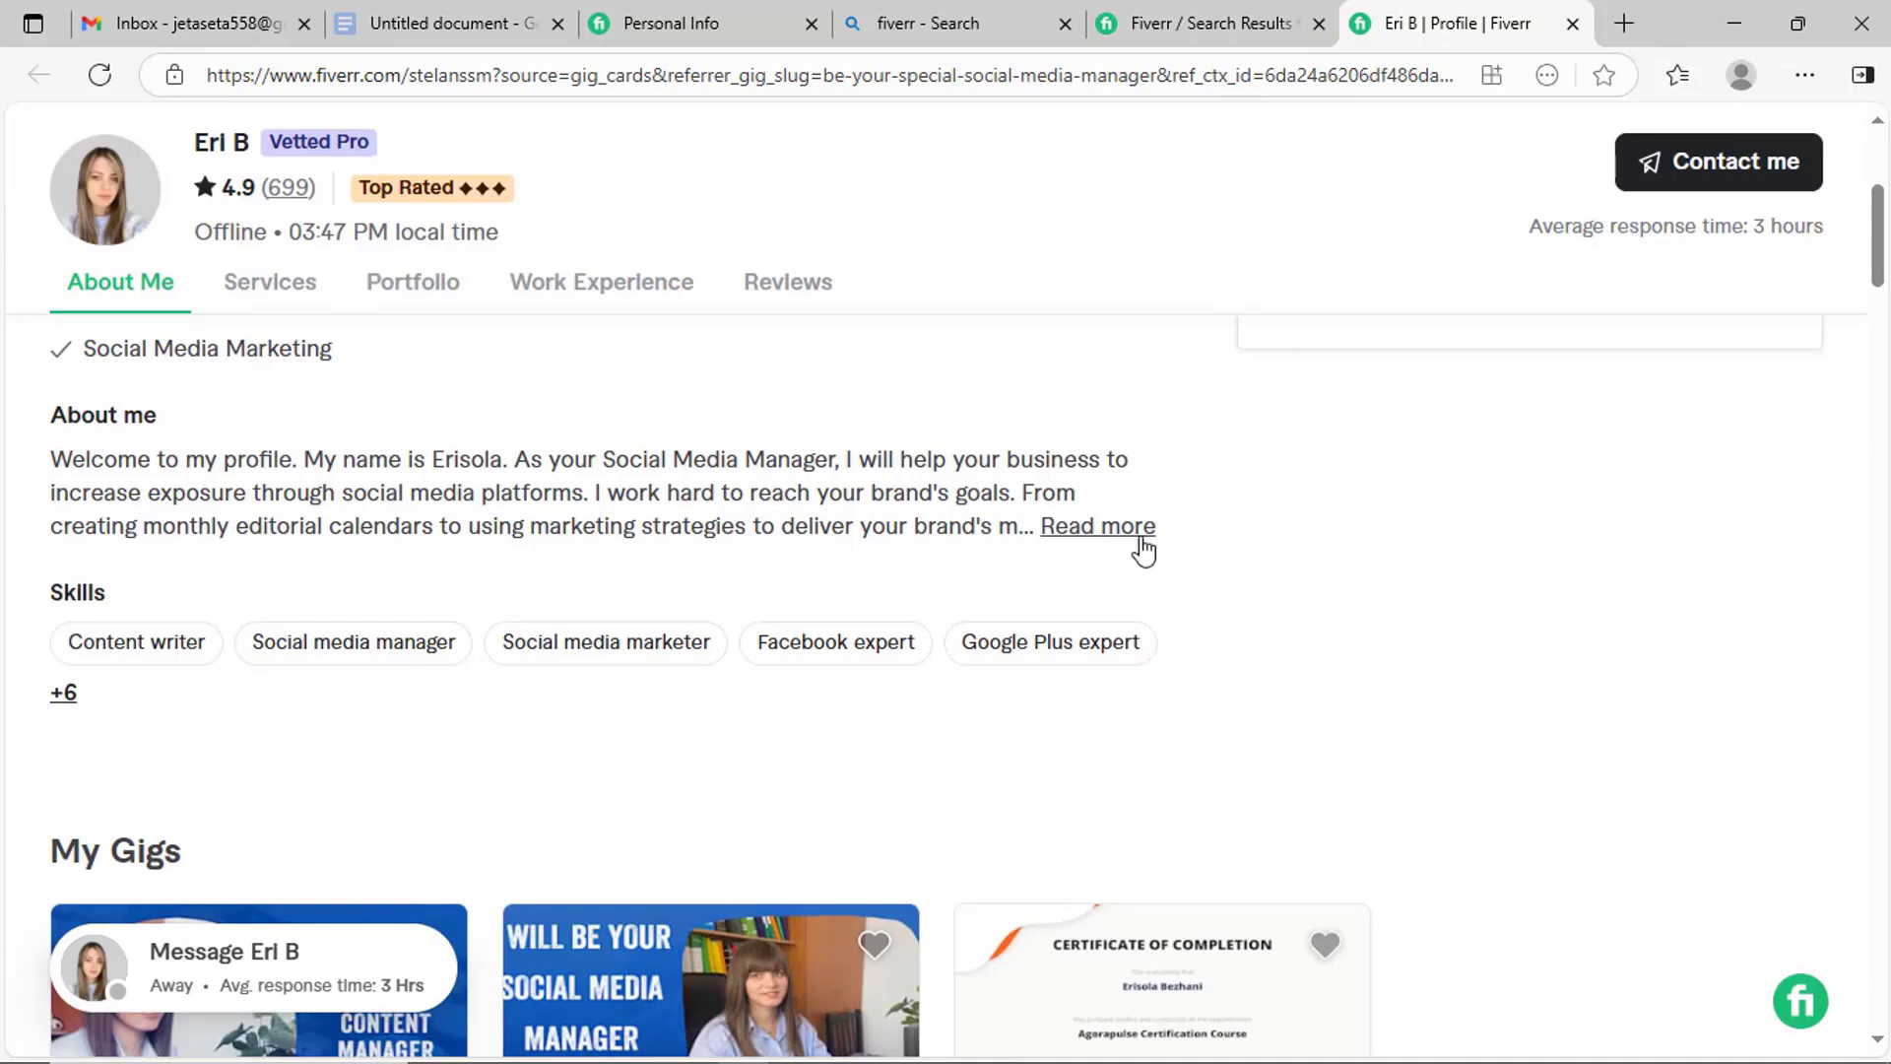
left_click(1142, 552)
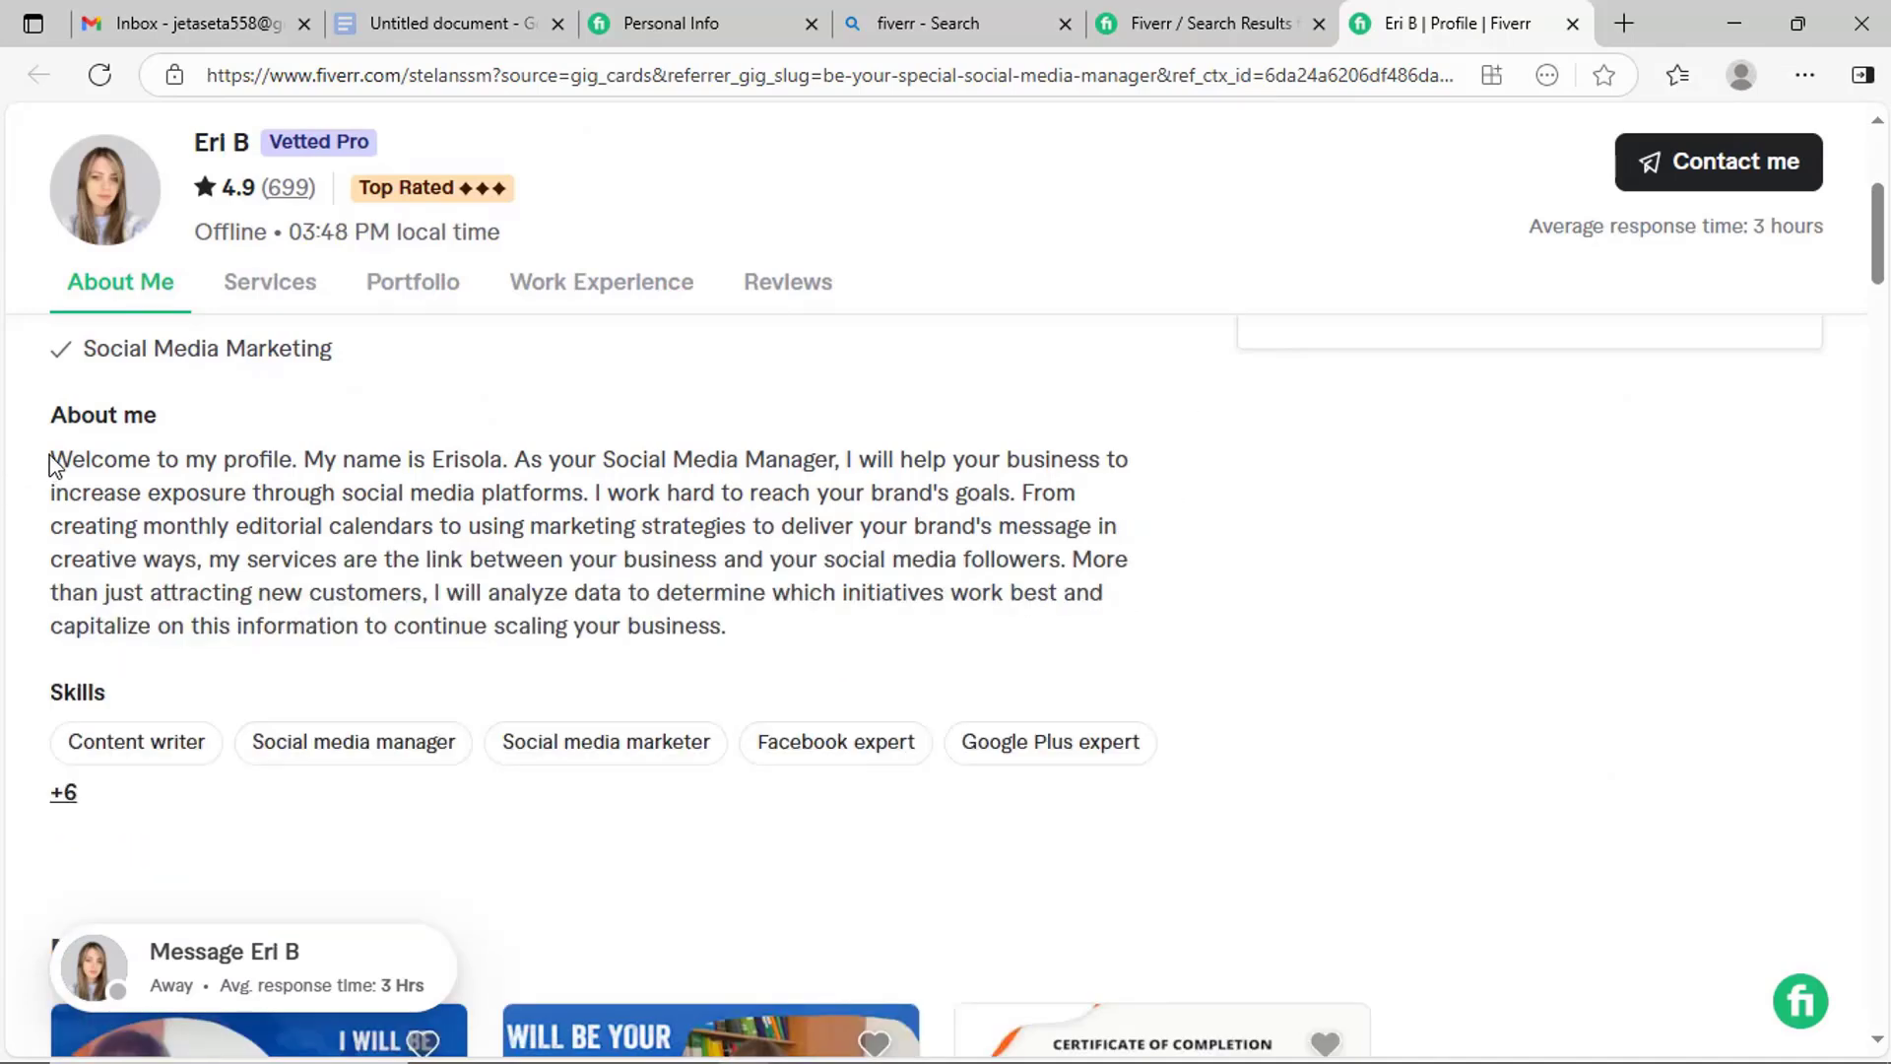
left_click_drag(116, 458, 899, 687)
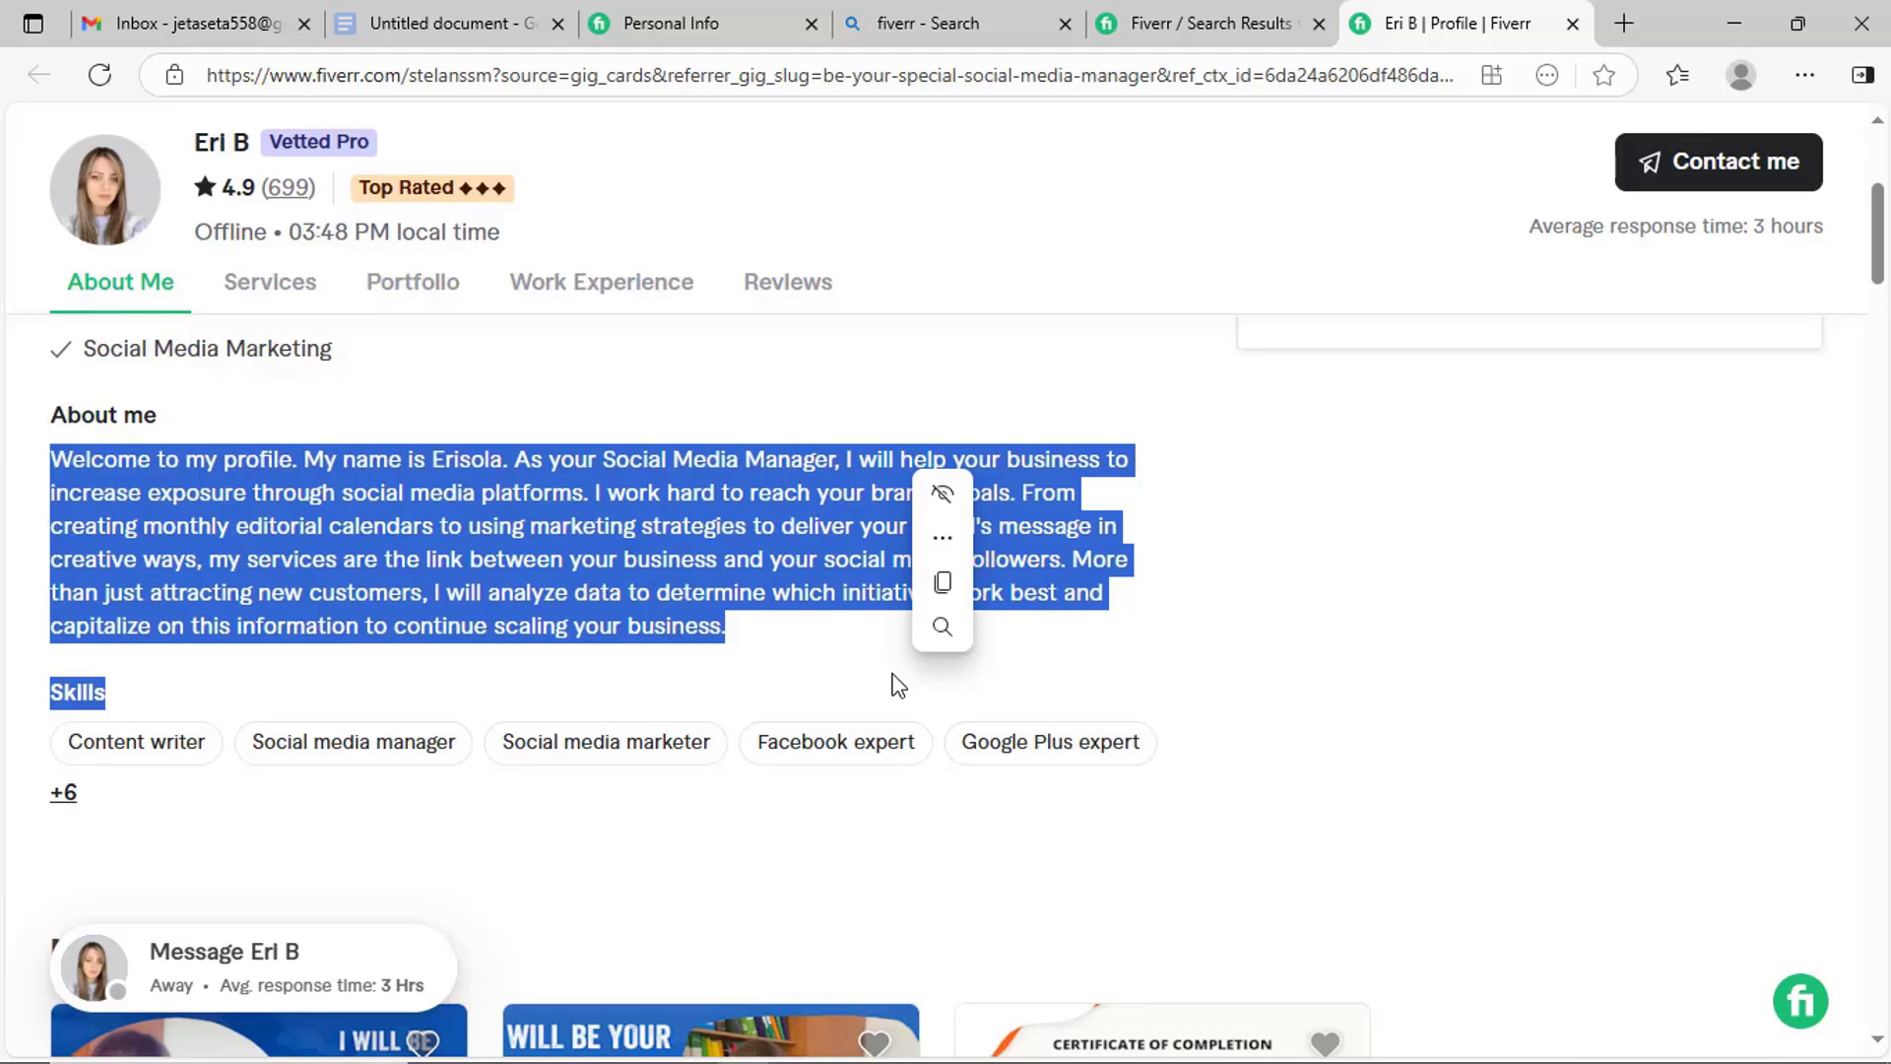
- Copy the draft text from Google Docs and paste it into Description
left_click(479, 10)
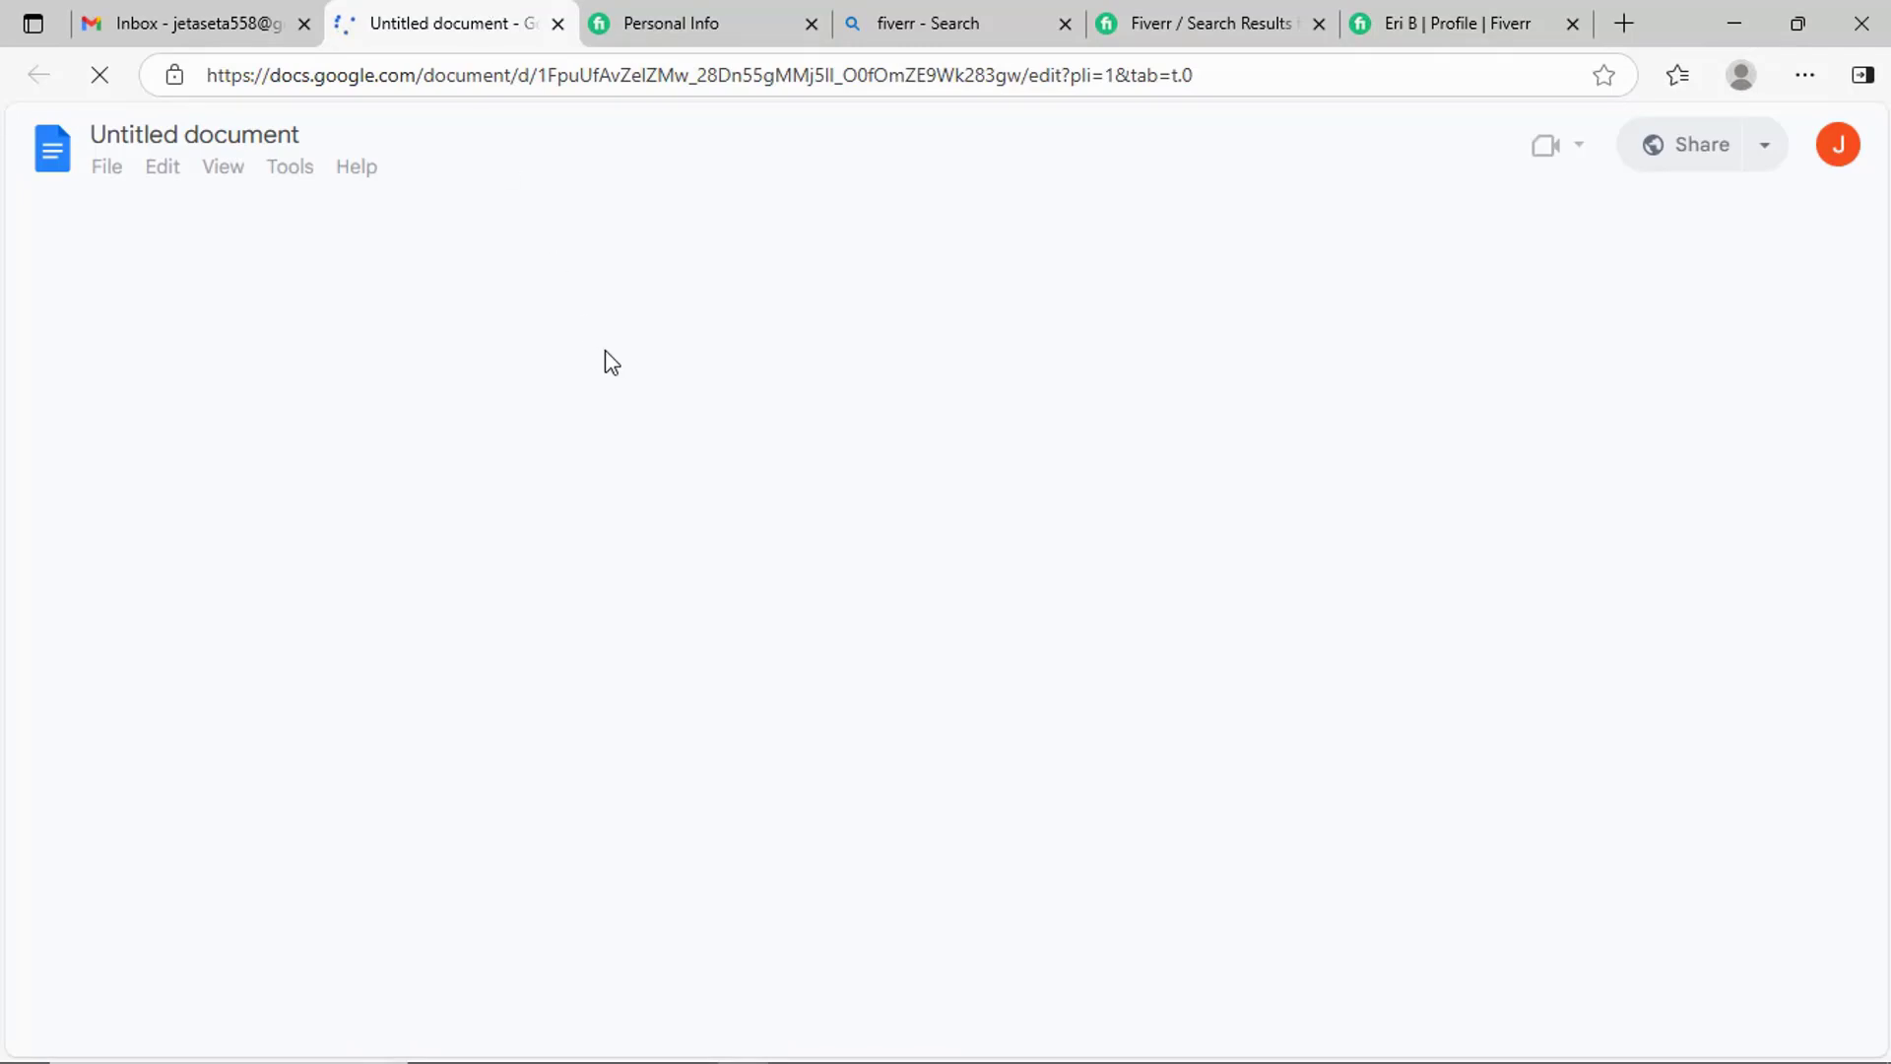
left_click(534, 347, "shift")
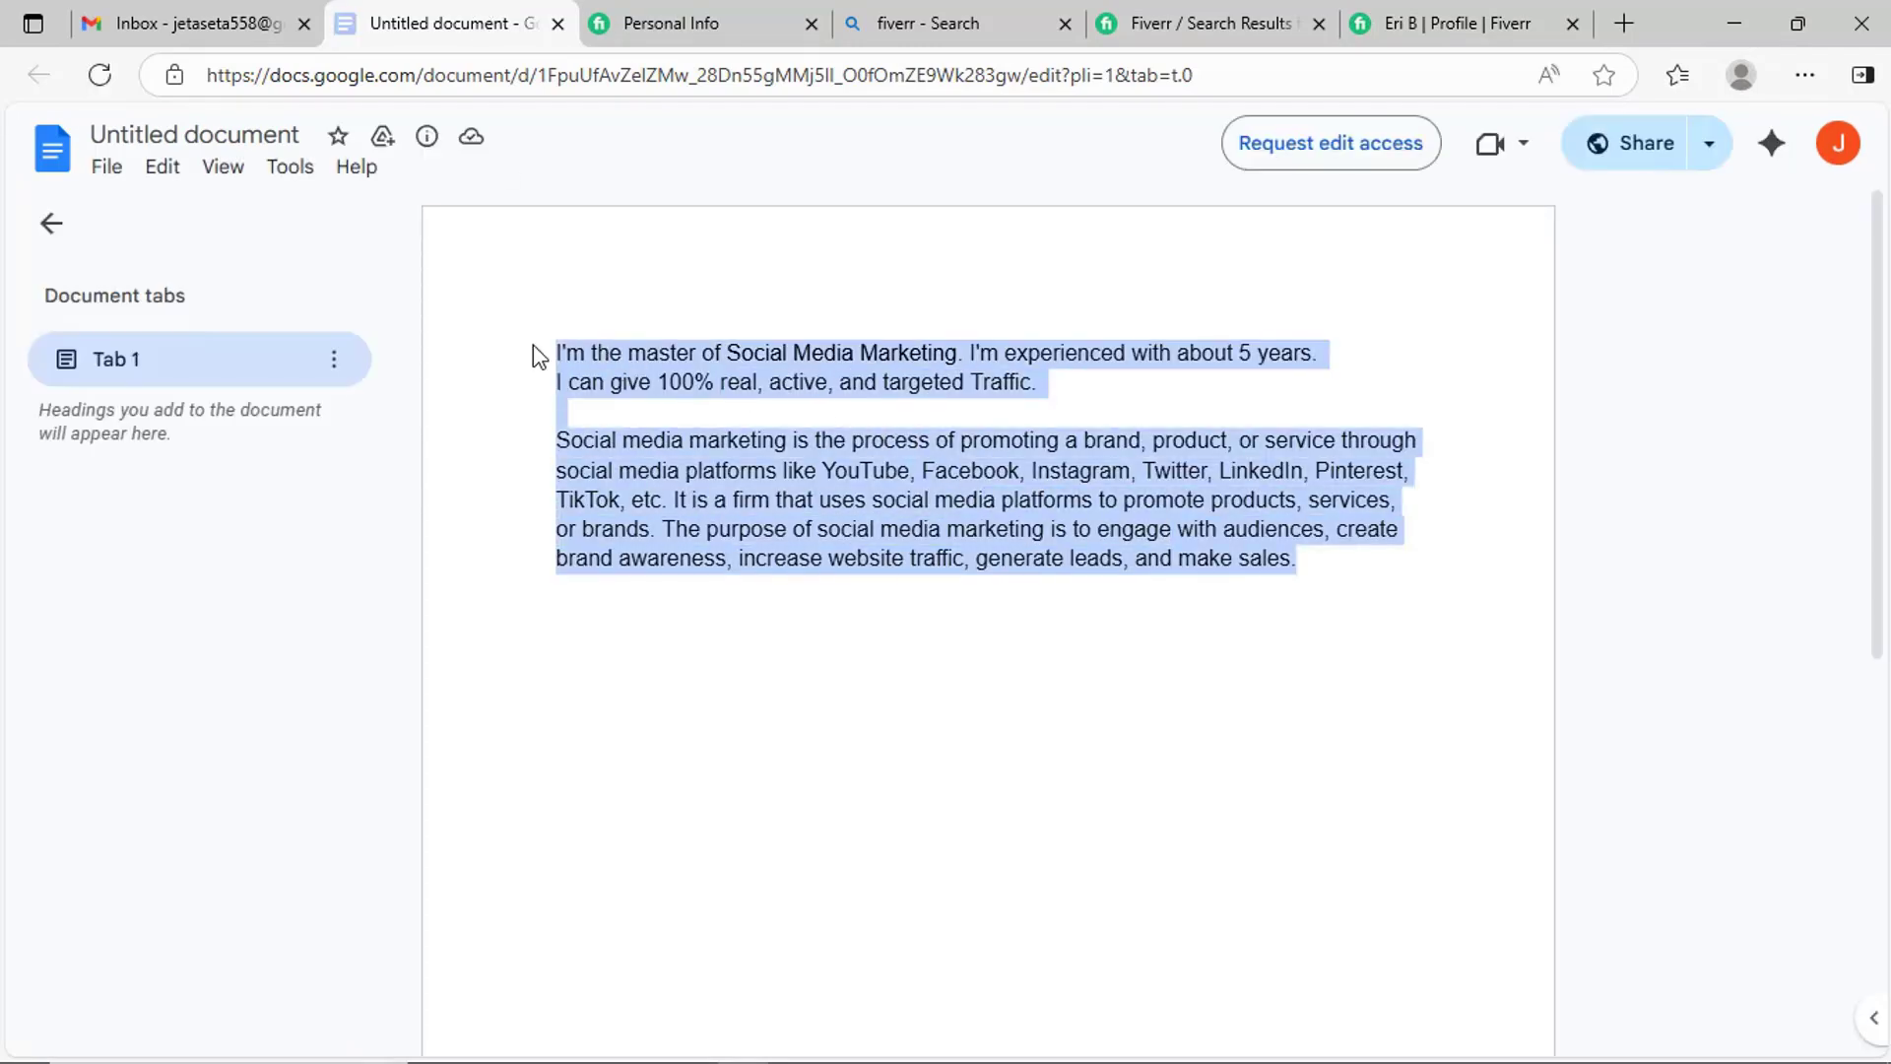
left_click(694, 14)
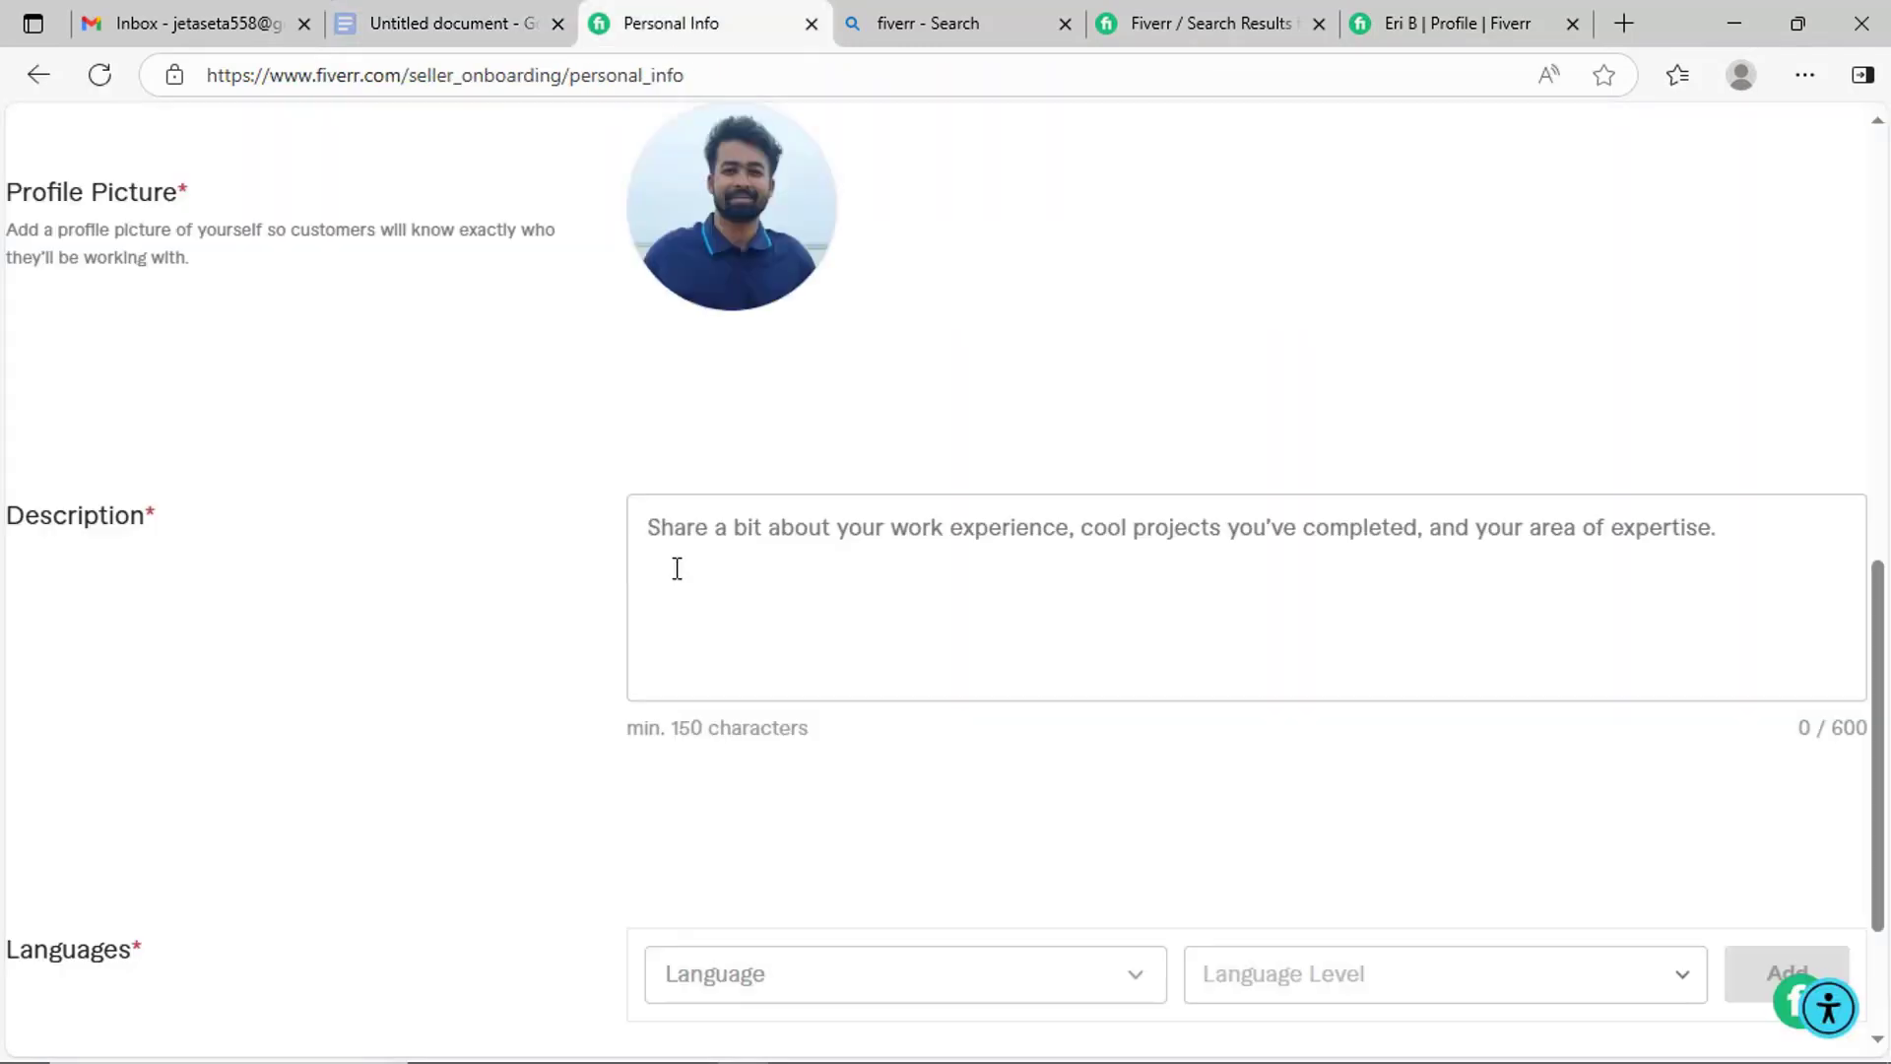
left_click(708, 658)
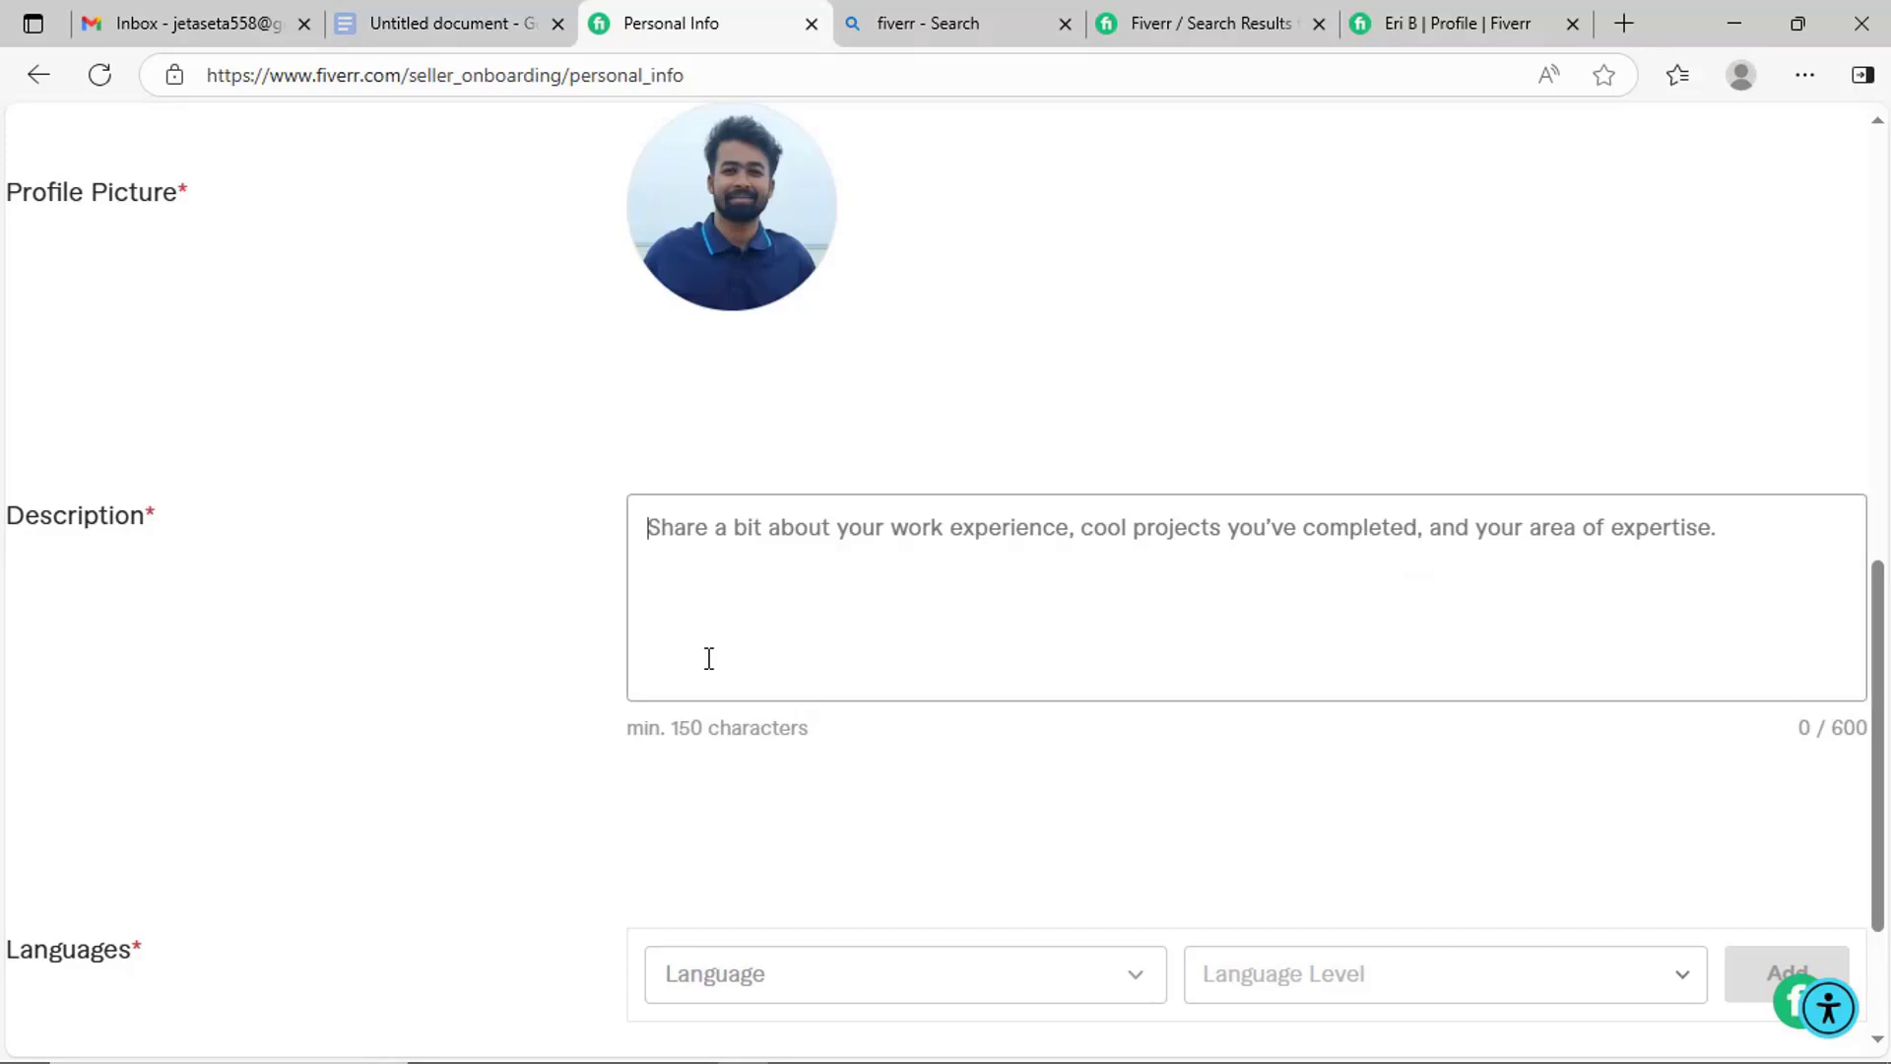
key("ctrl+v")
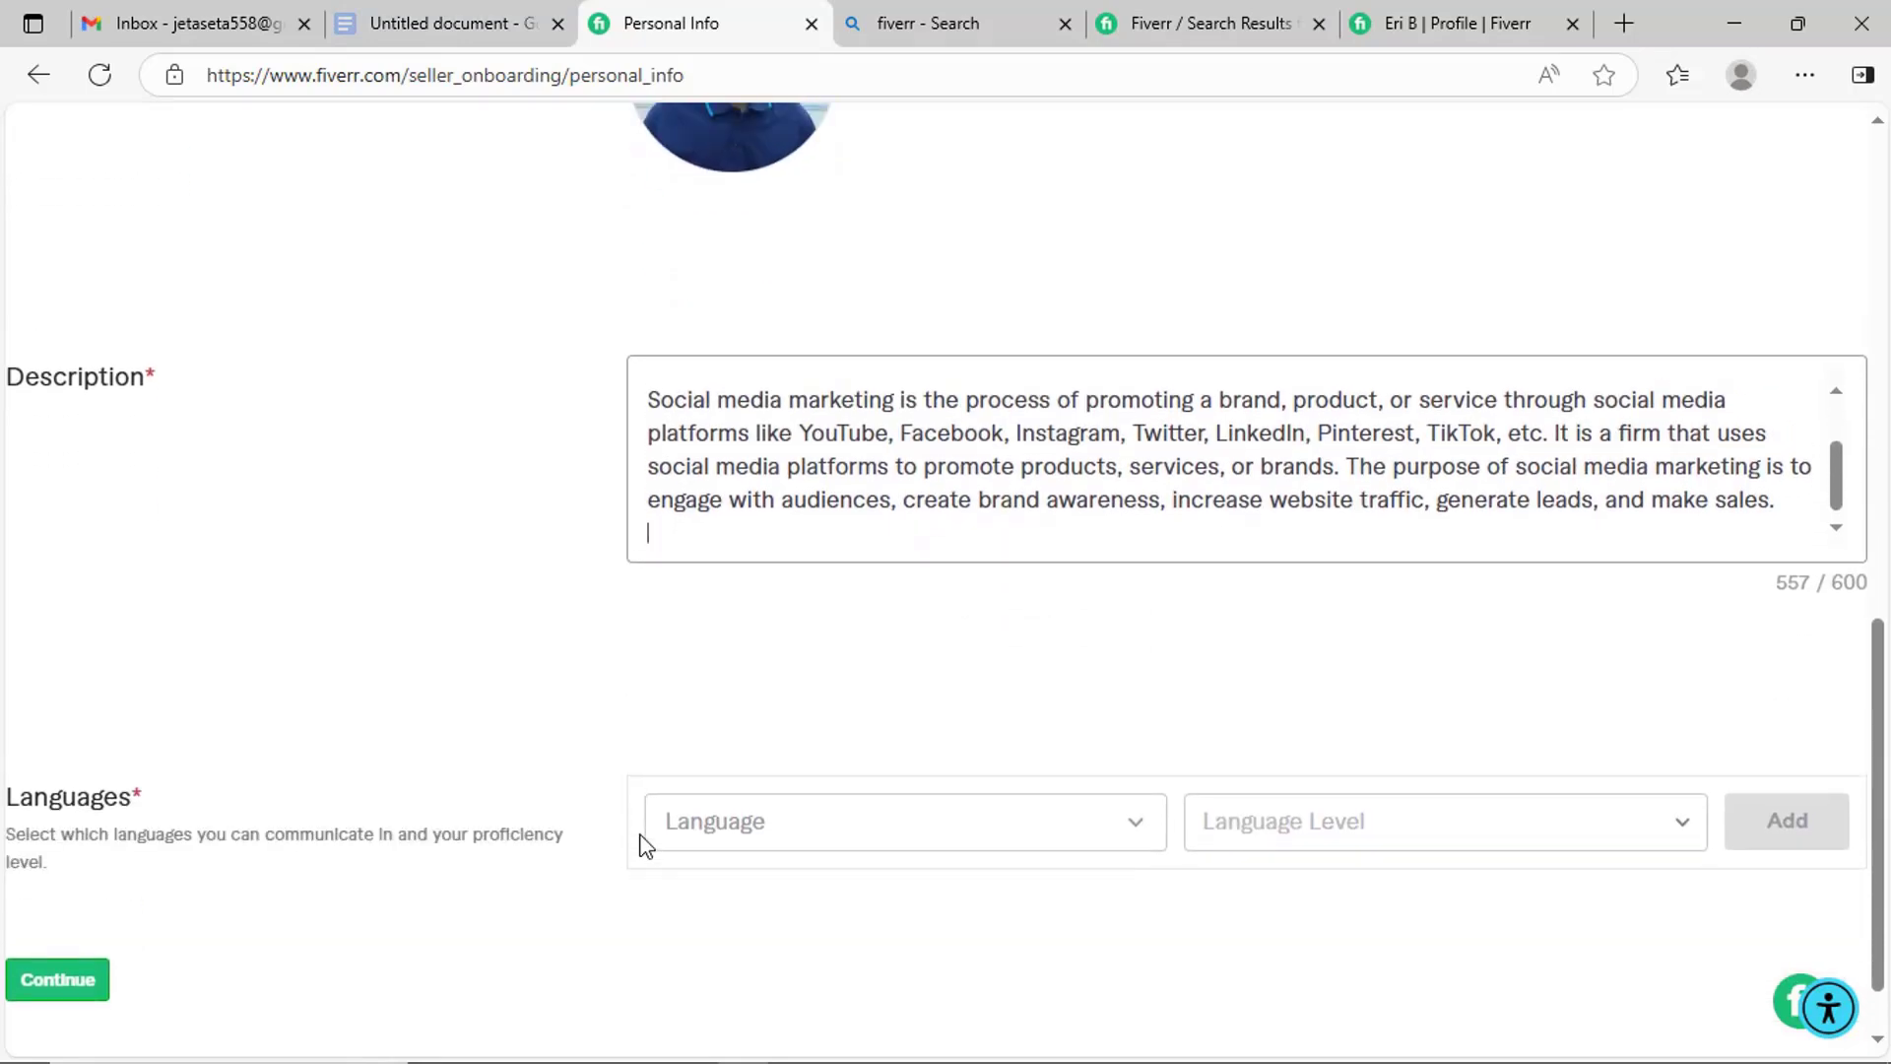
- Add English as a language at Fluent level
left_click(729, 822)
type("e")
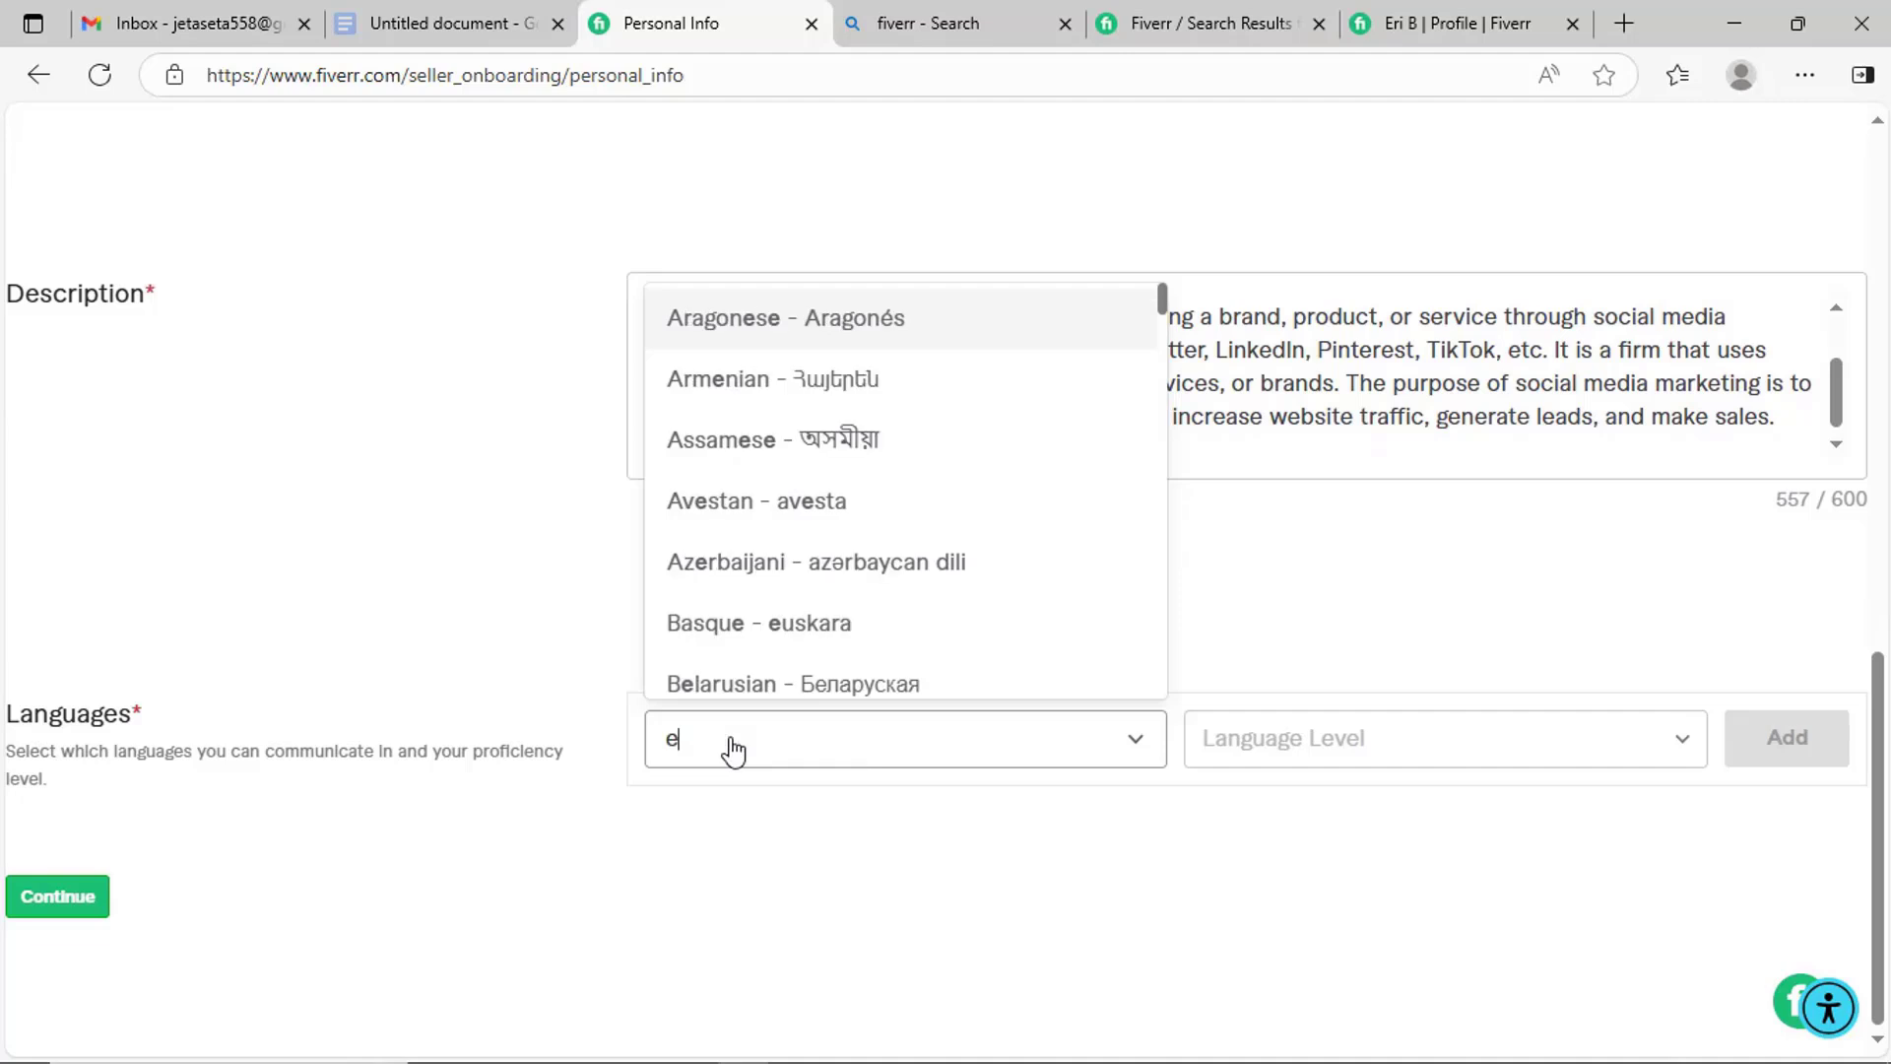
type("n")
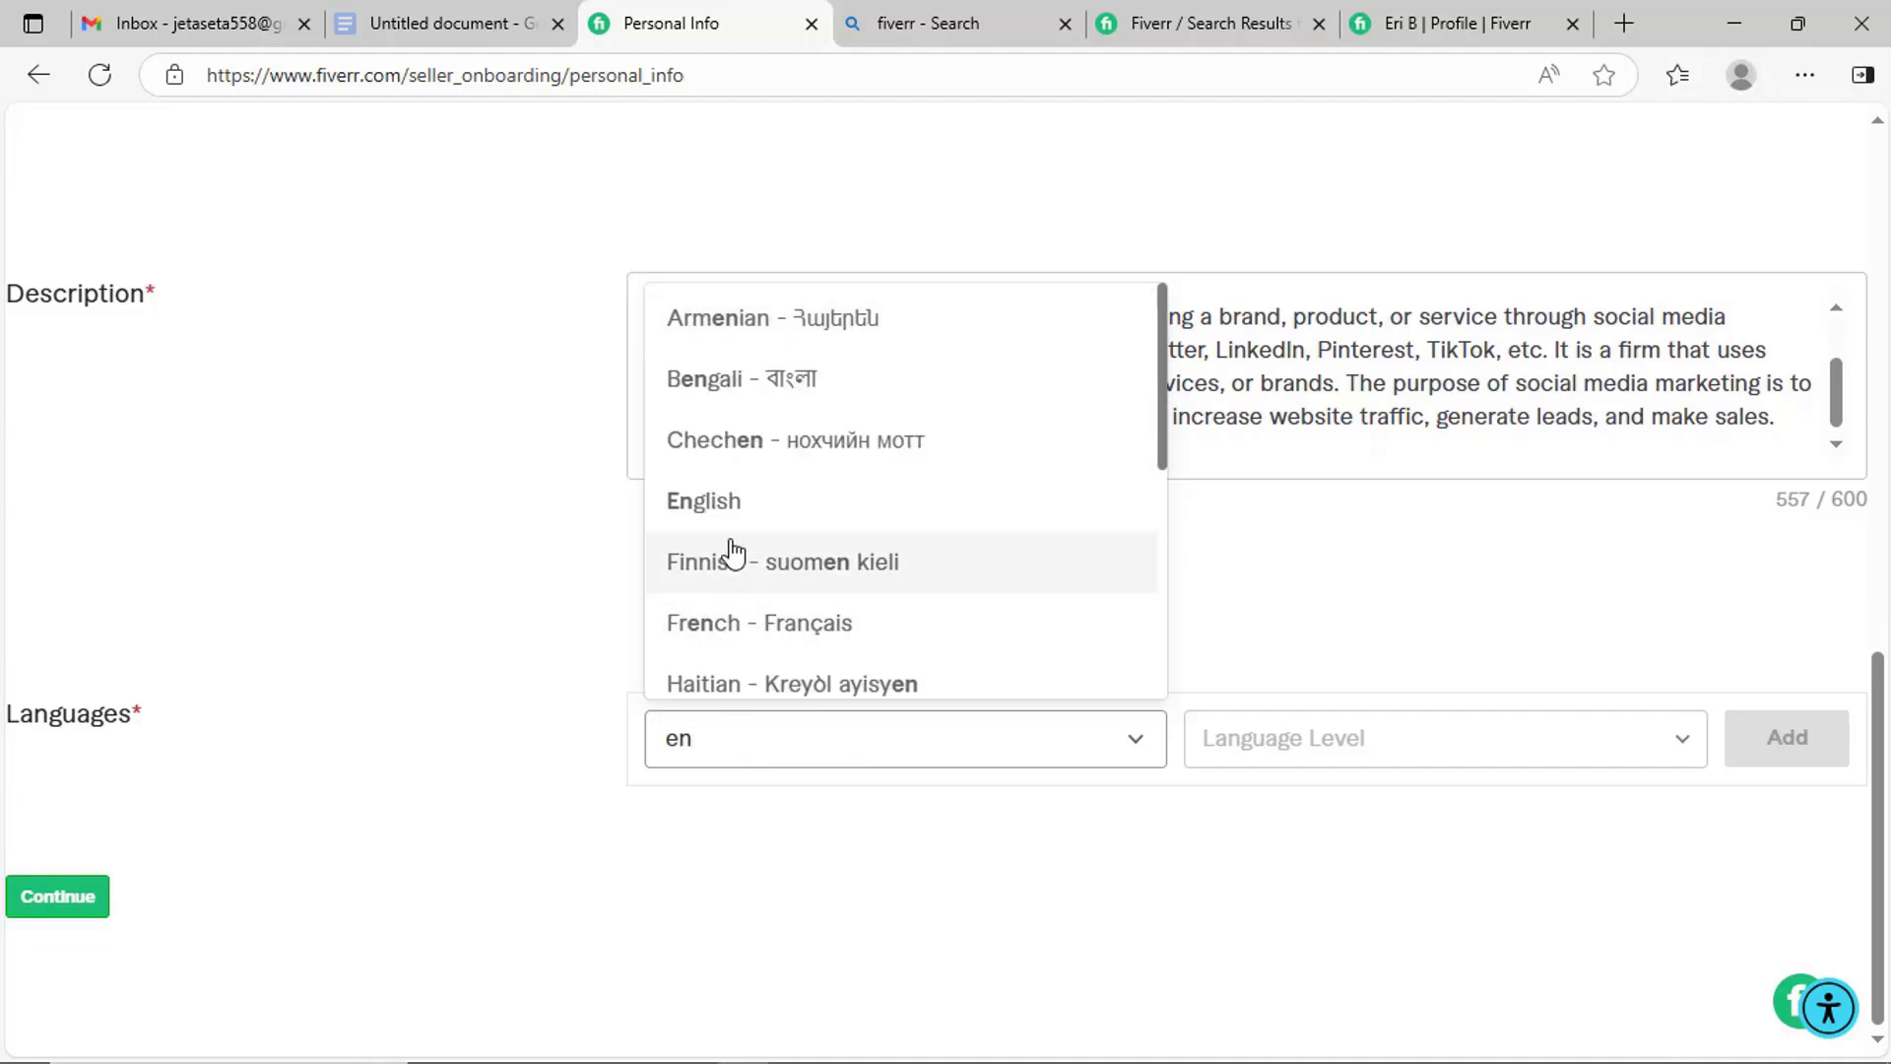
left_click(724, 510)
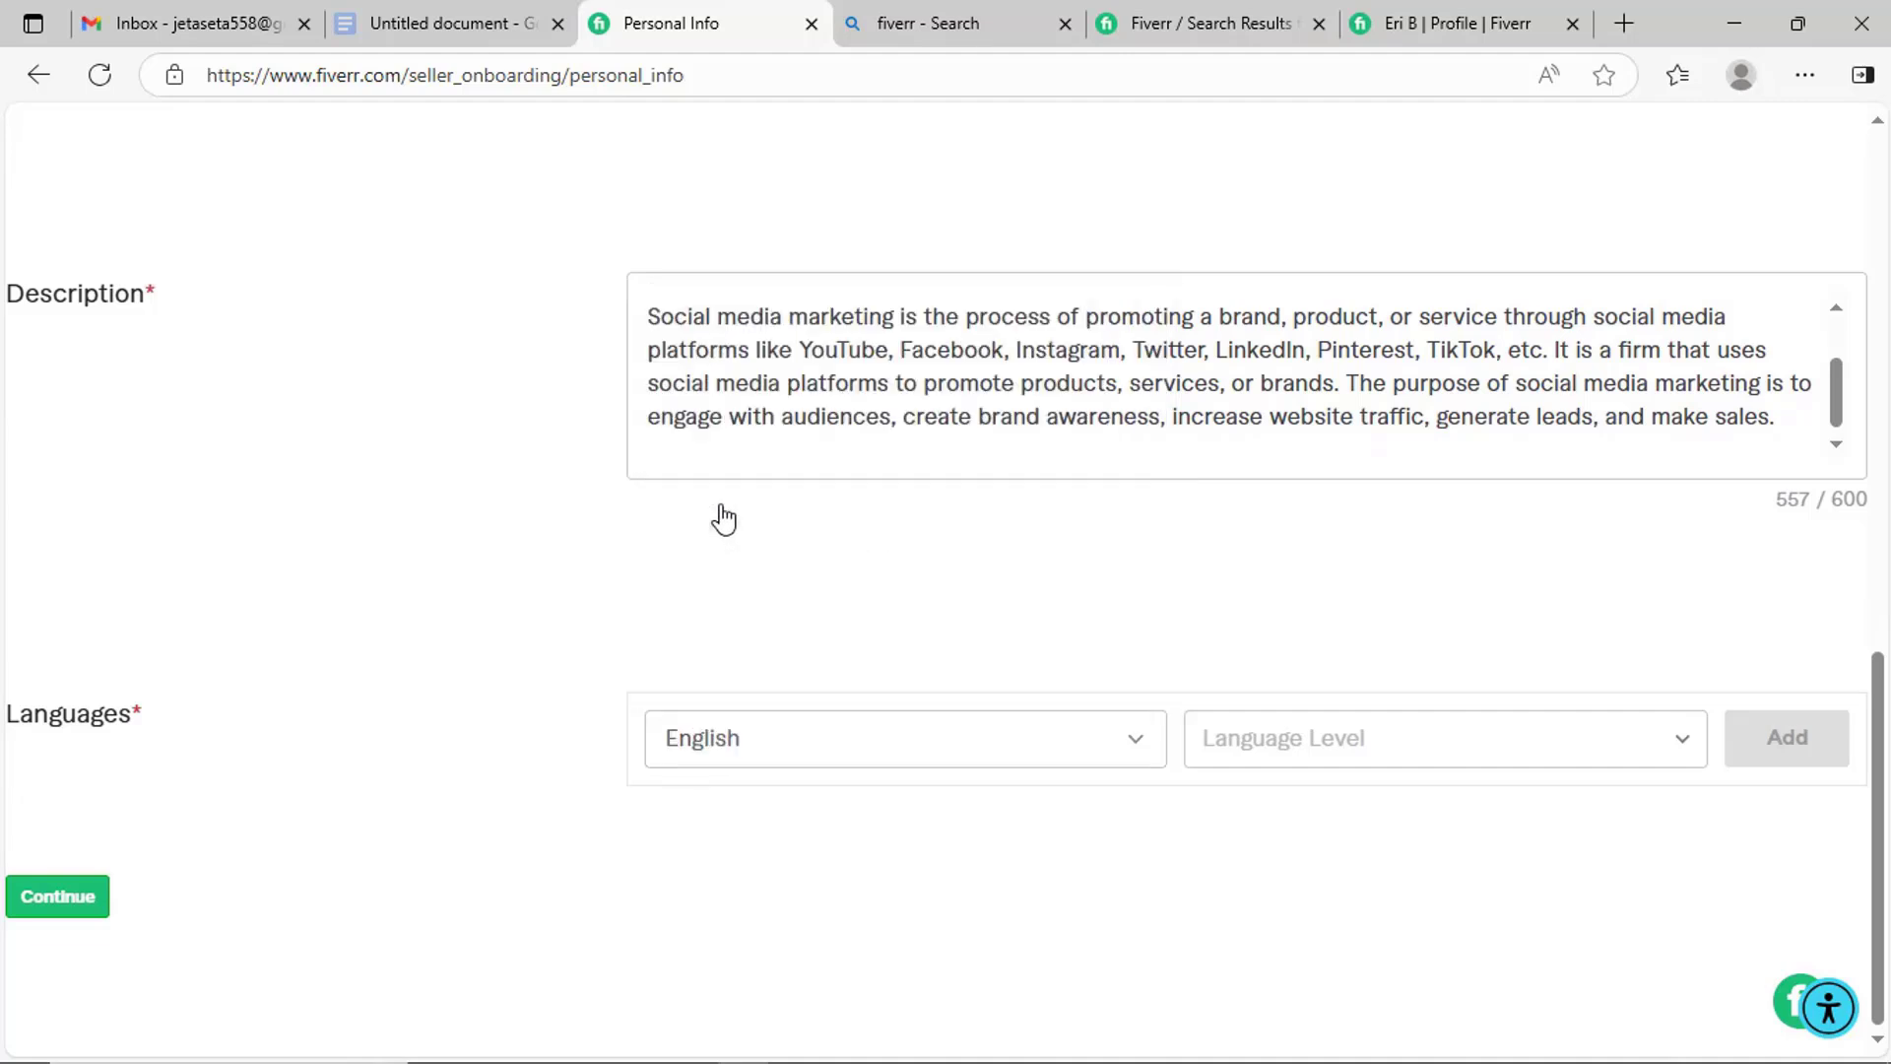
left_click(1661, 753)
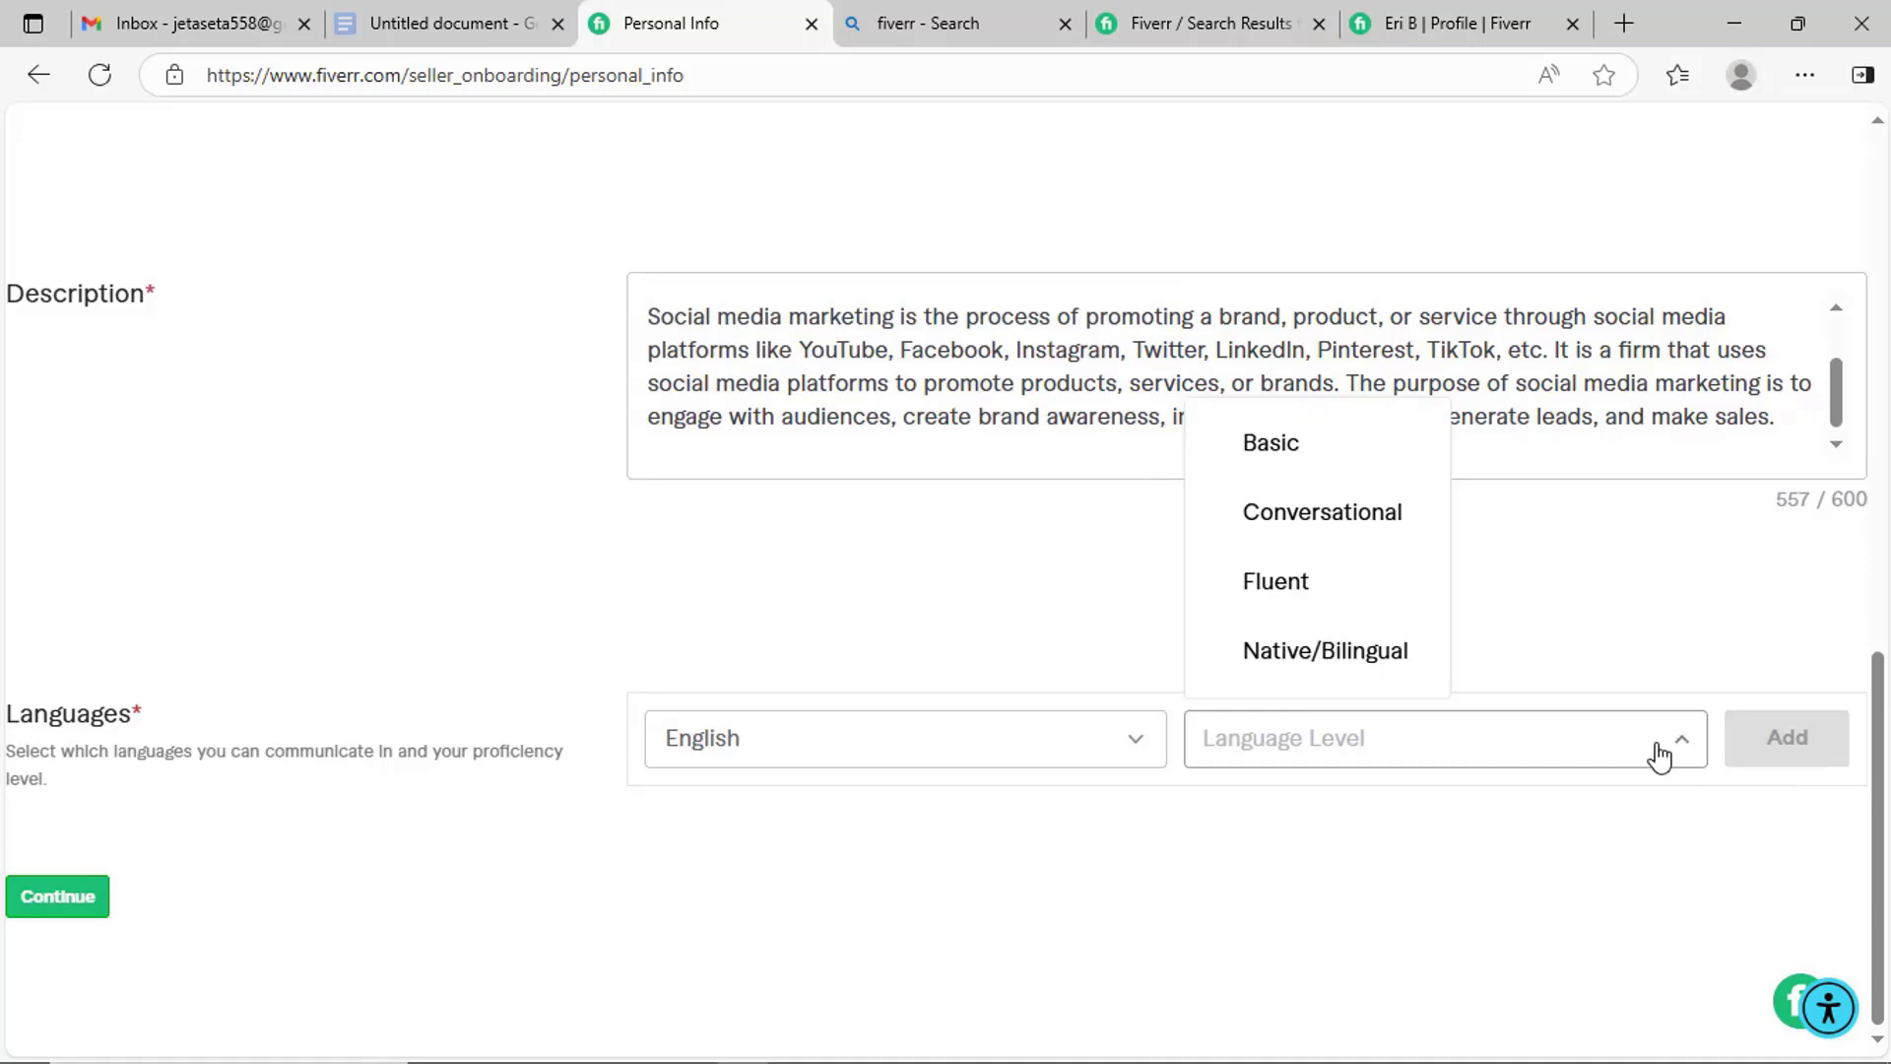
left_click(1304, 593)
left_click(1825, 738)
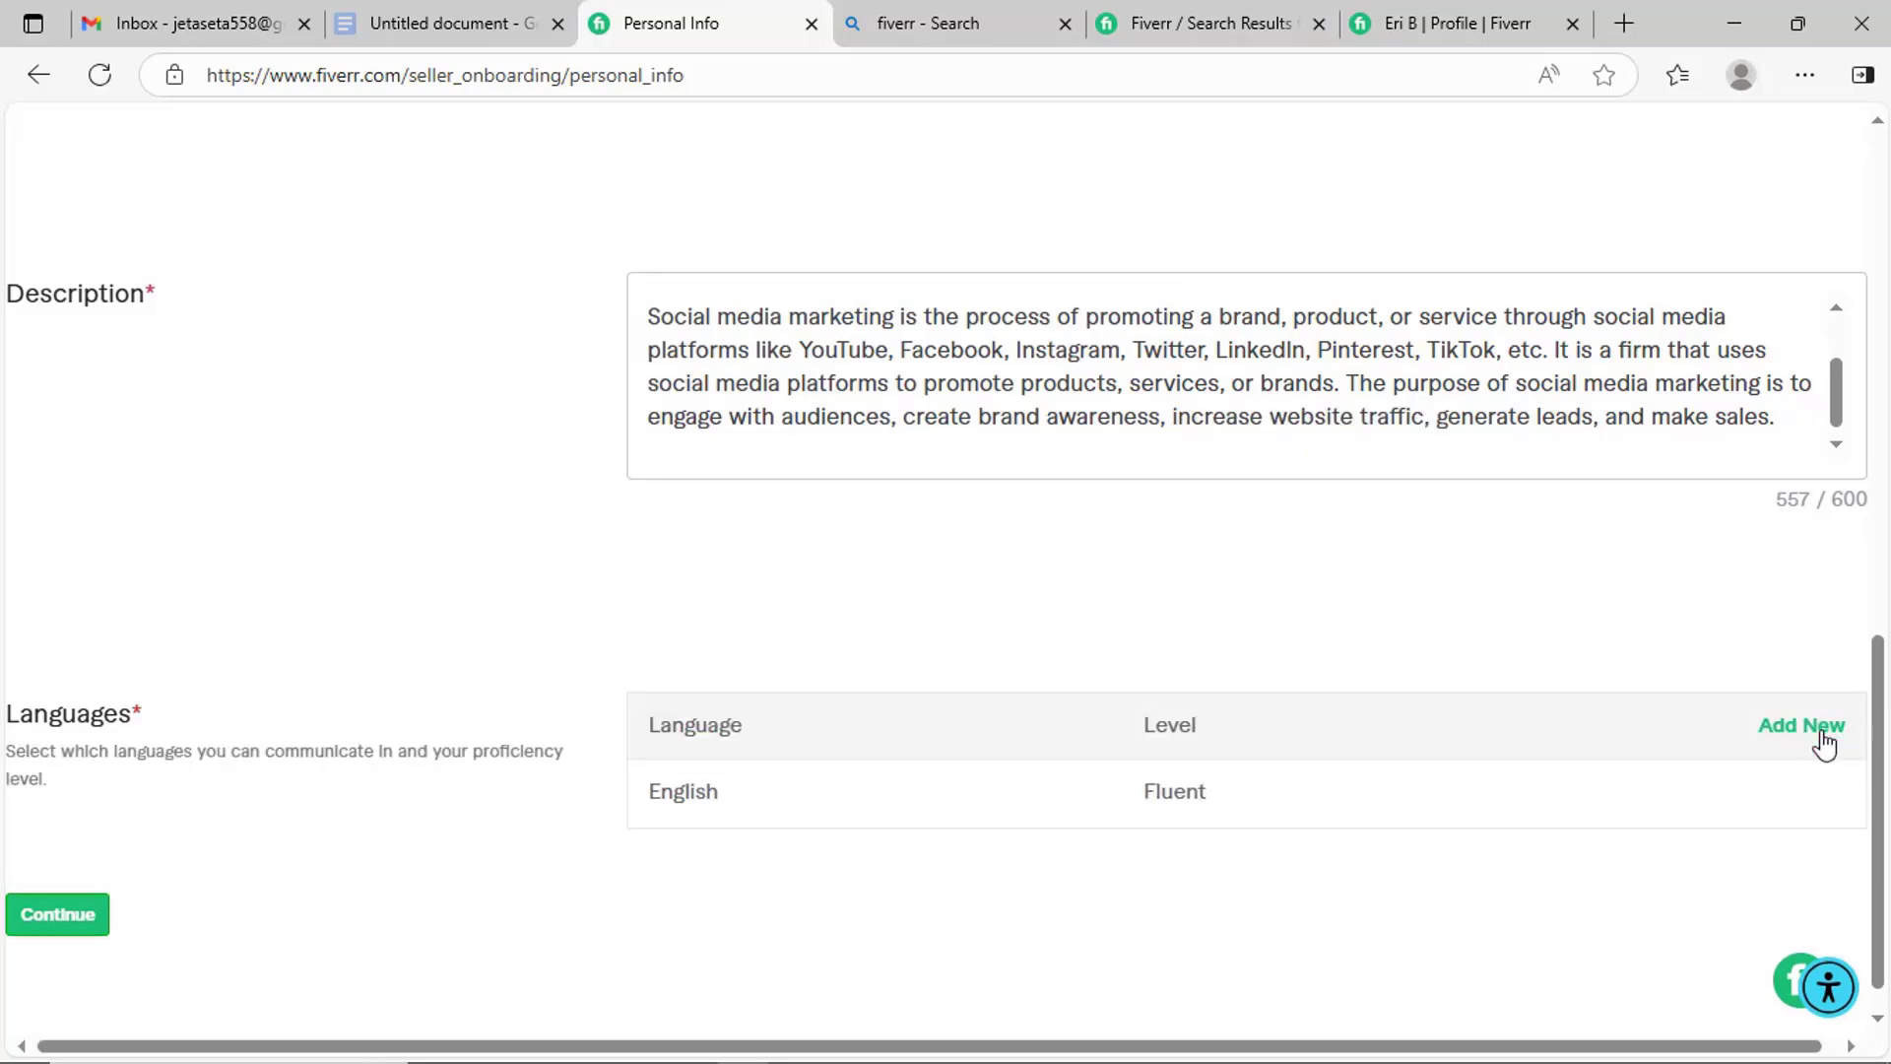
- Add Bengali as a second language at Fluent level
left_click(1823, 738)
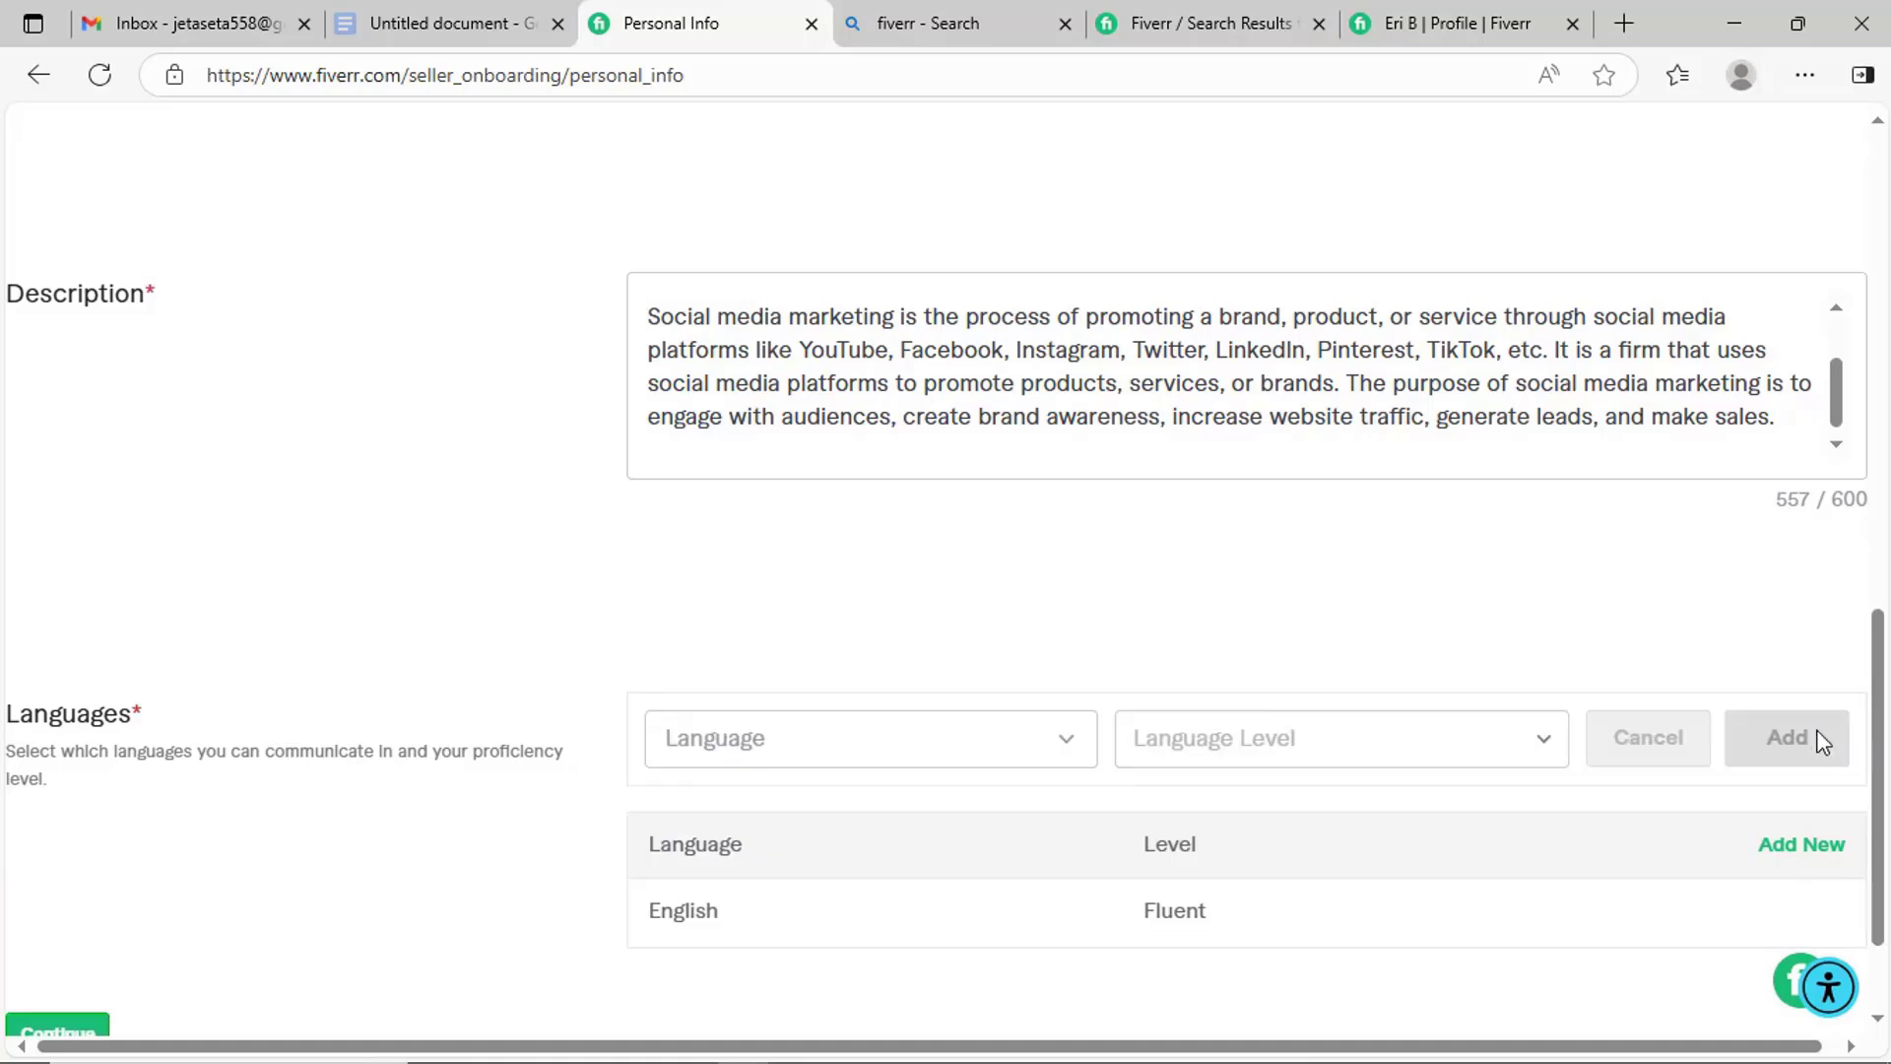
left_click(811, 752)
type("b")
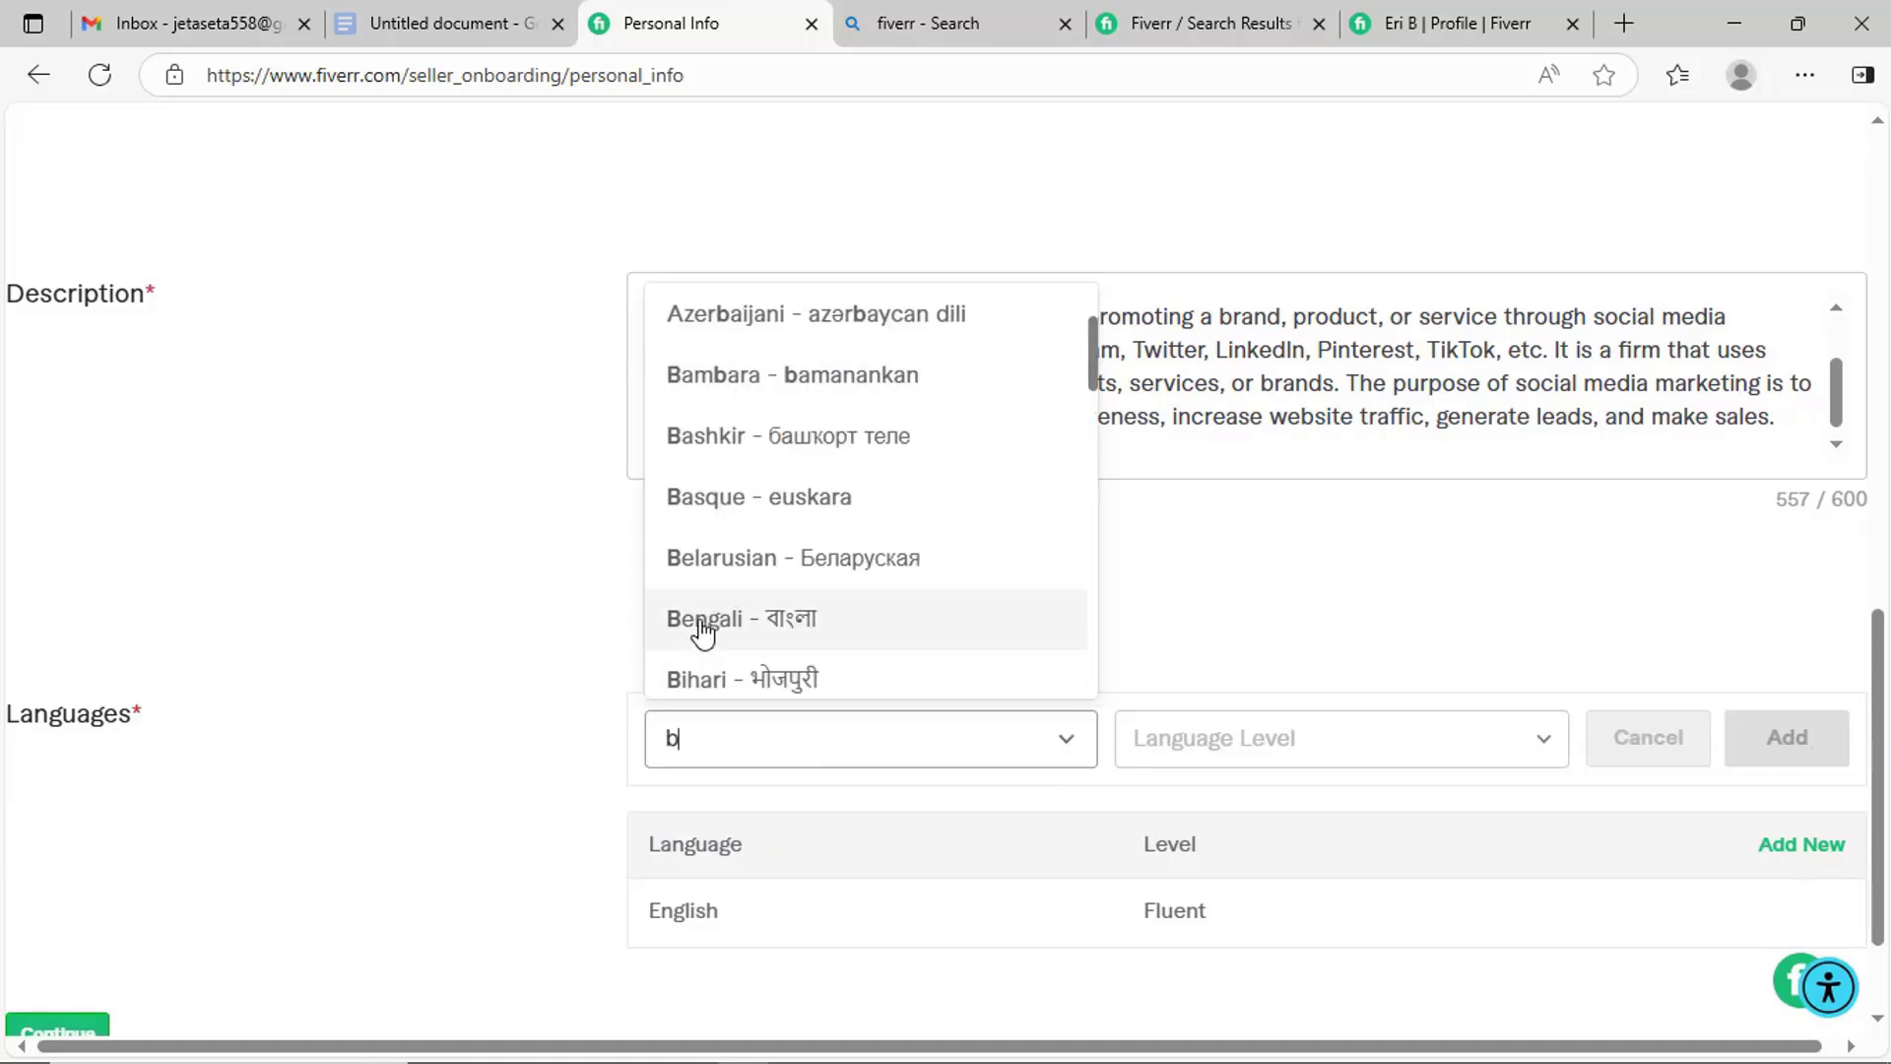
left_click(700, 630)
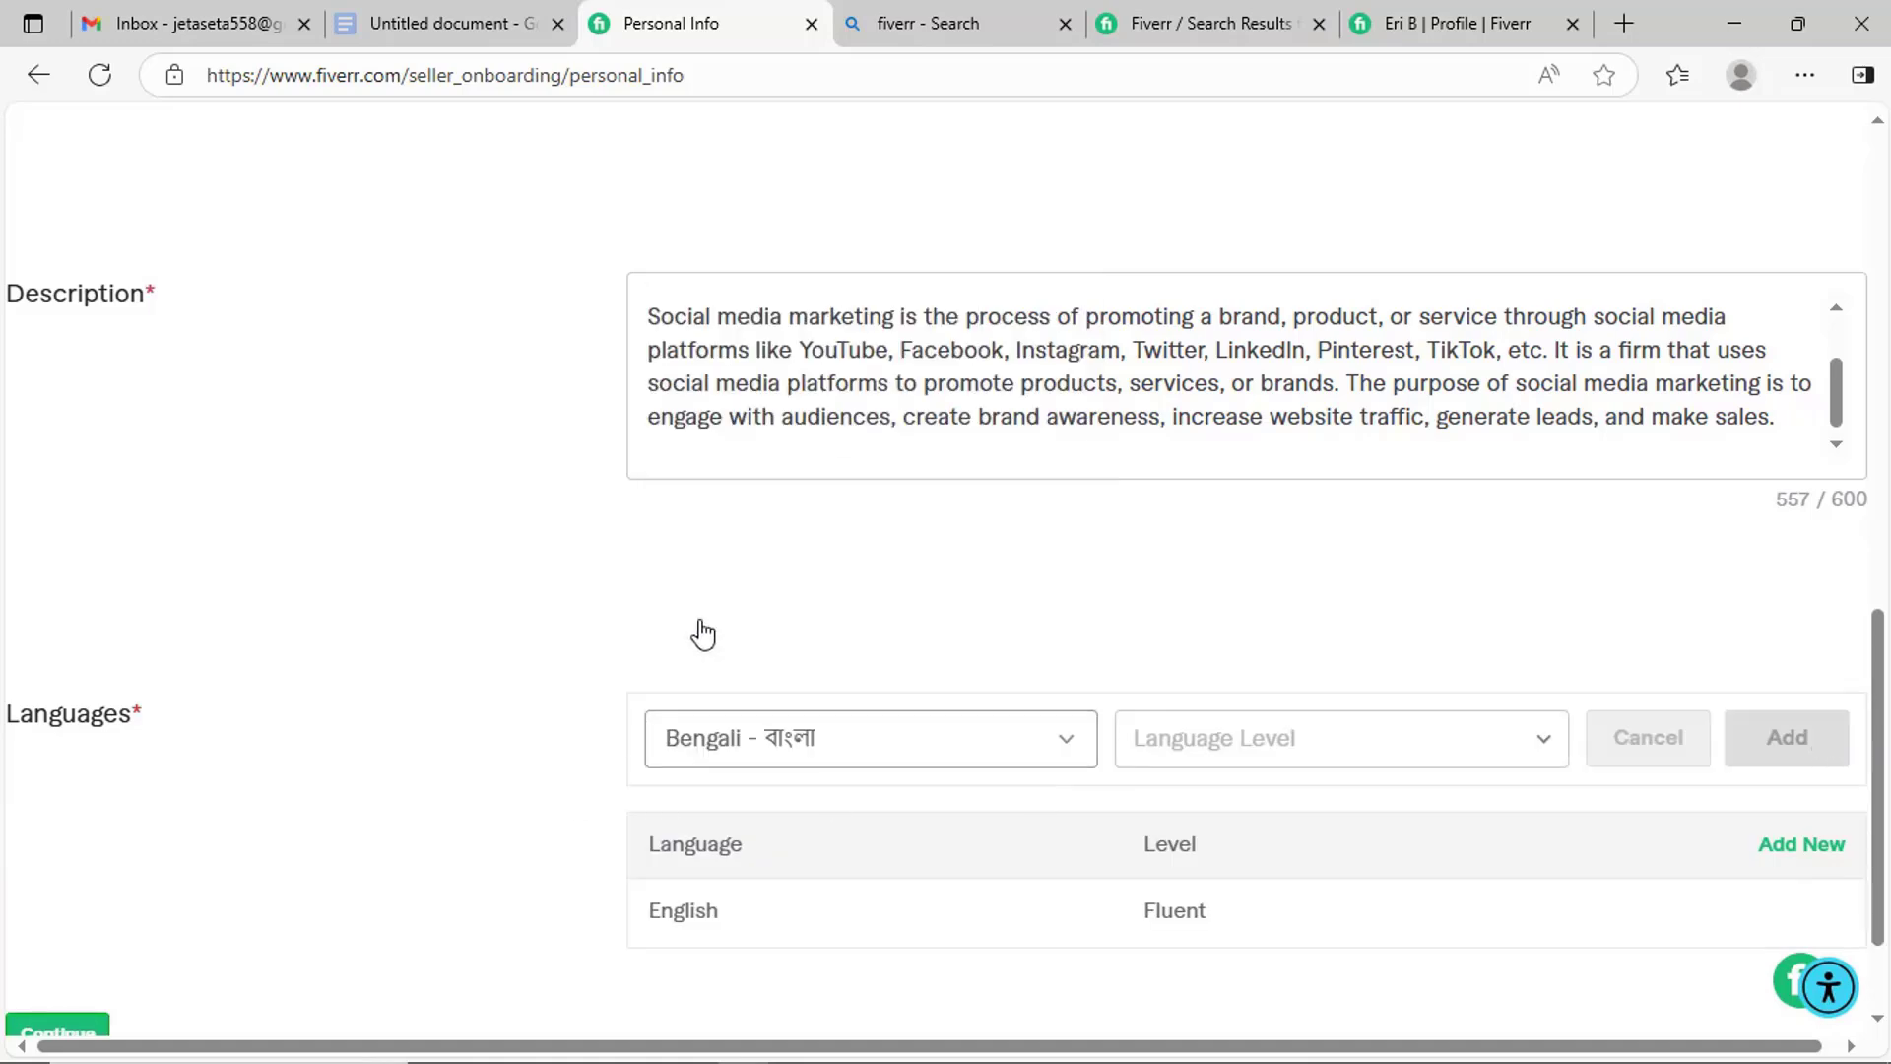
left_click(1436, 751)
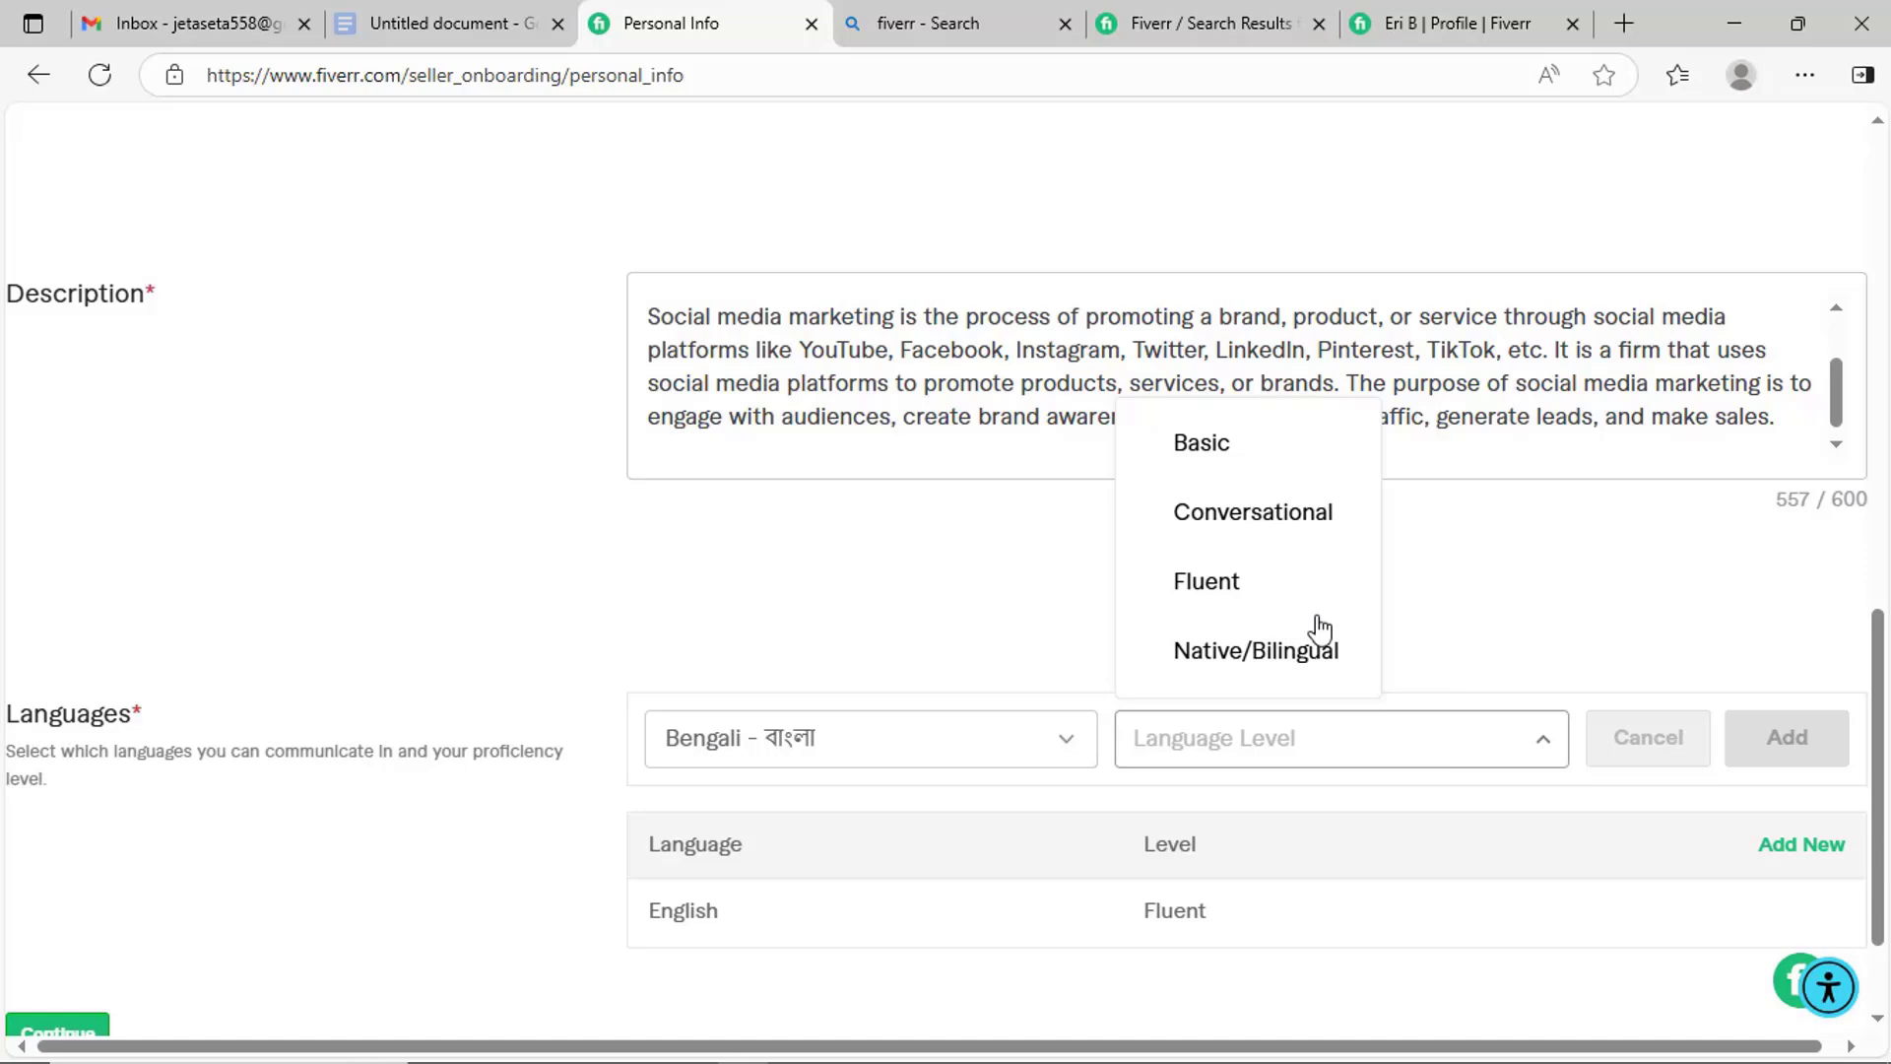
left_click(1261, 580)
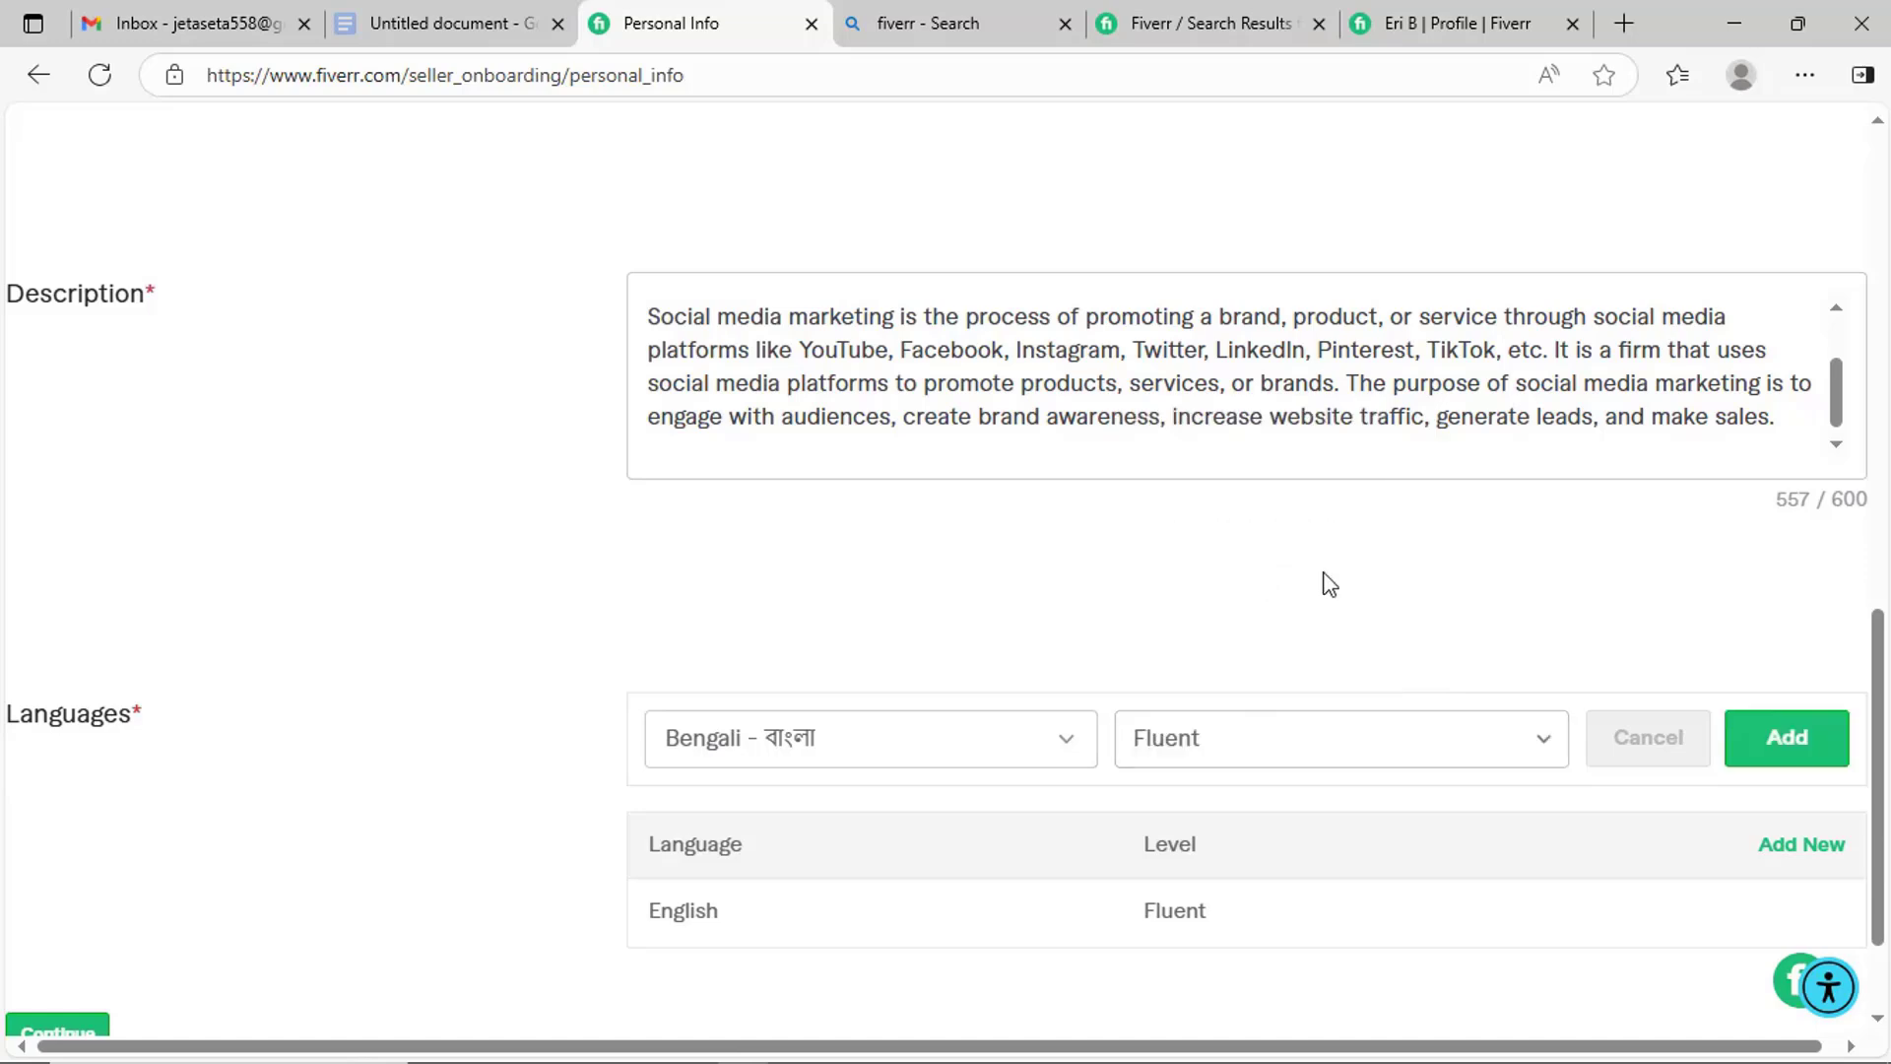
left_click(1786, 738)
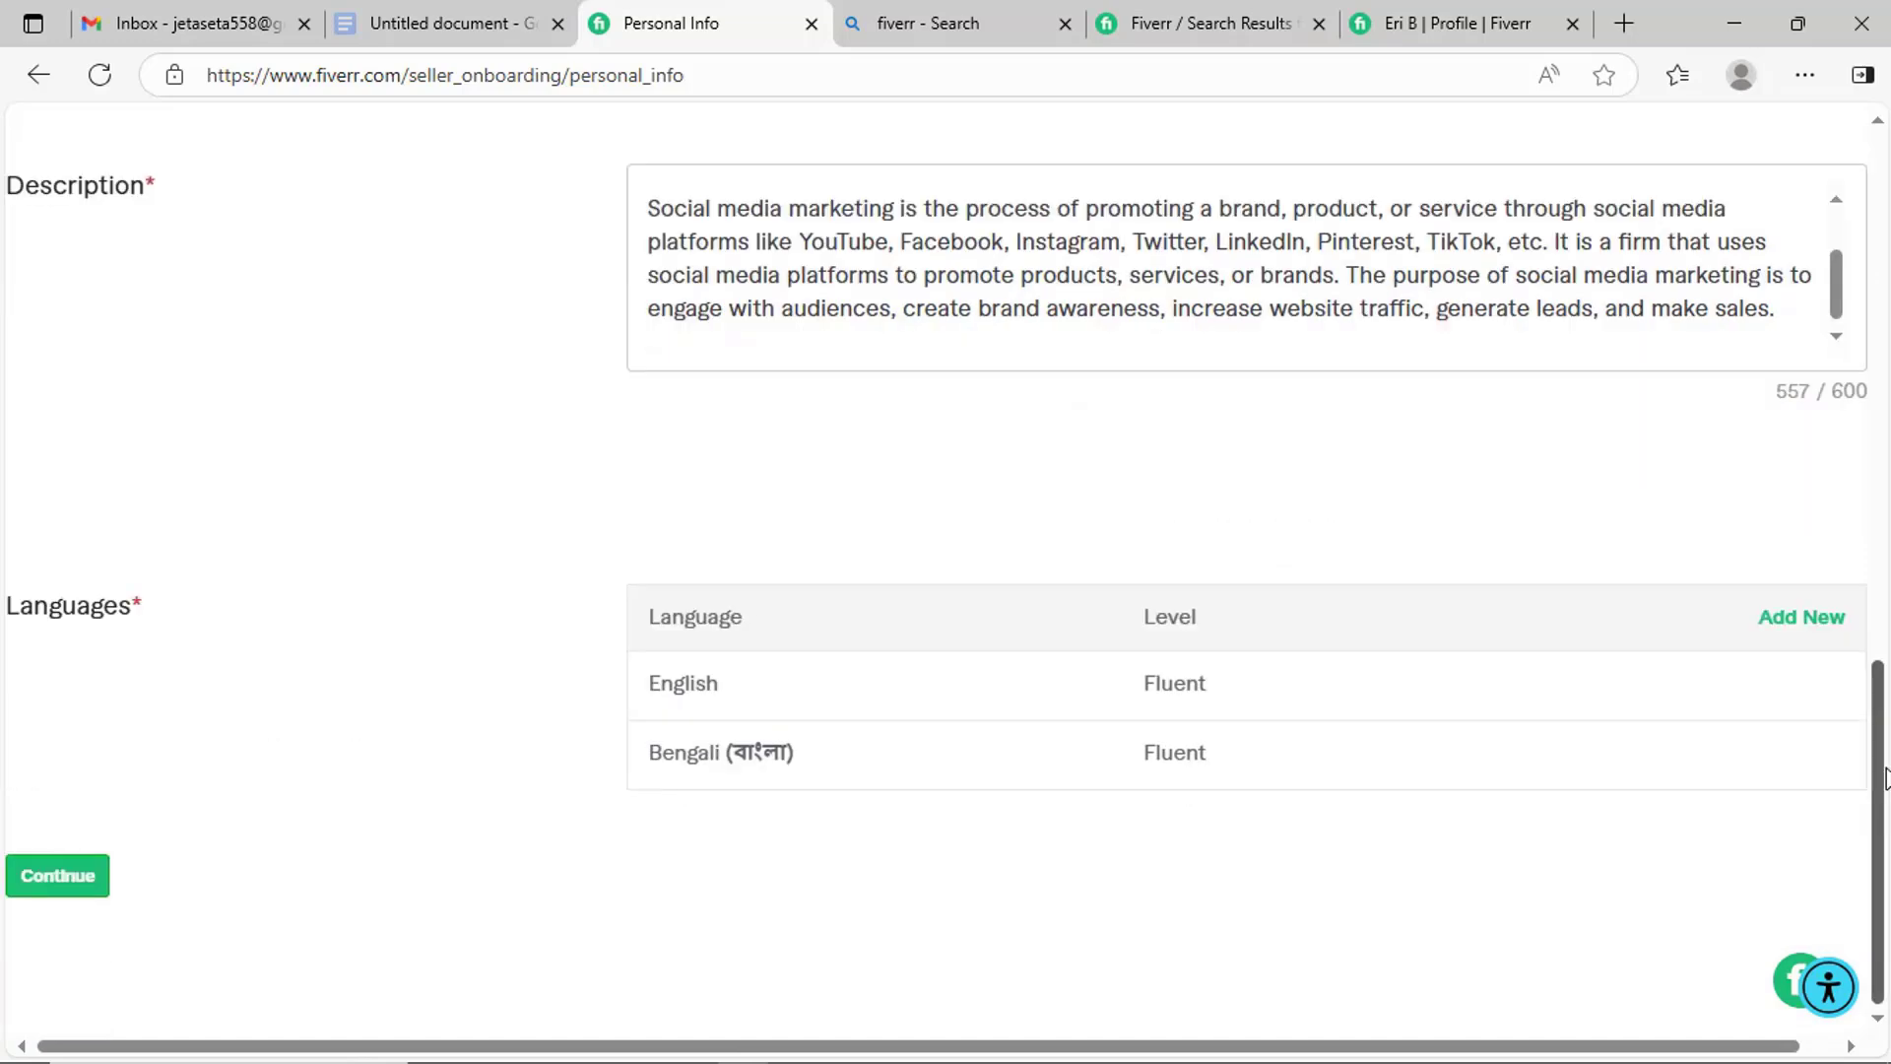
- On Professional Info, choose the Digital Marketing occupation and tick Video, Social Media and E-Commerce Marketing
left_click(45, 875)
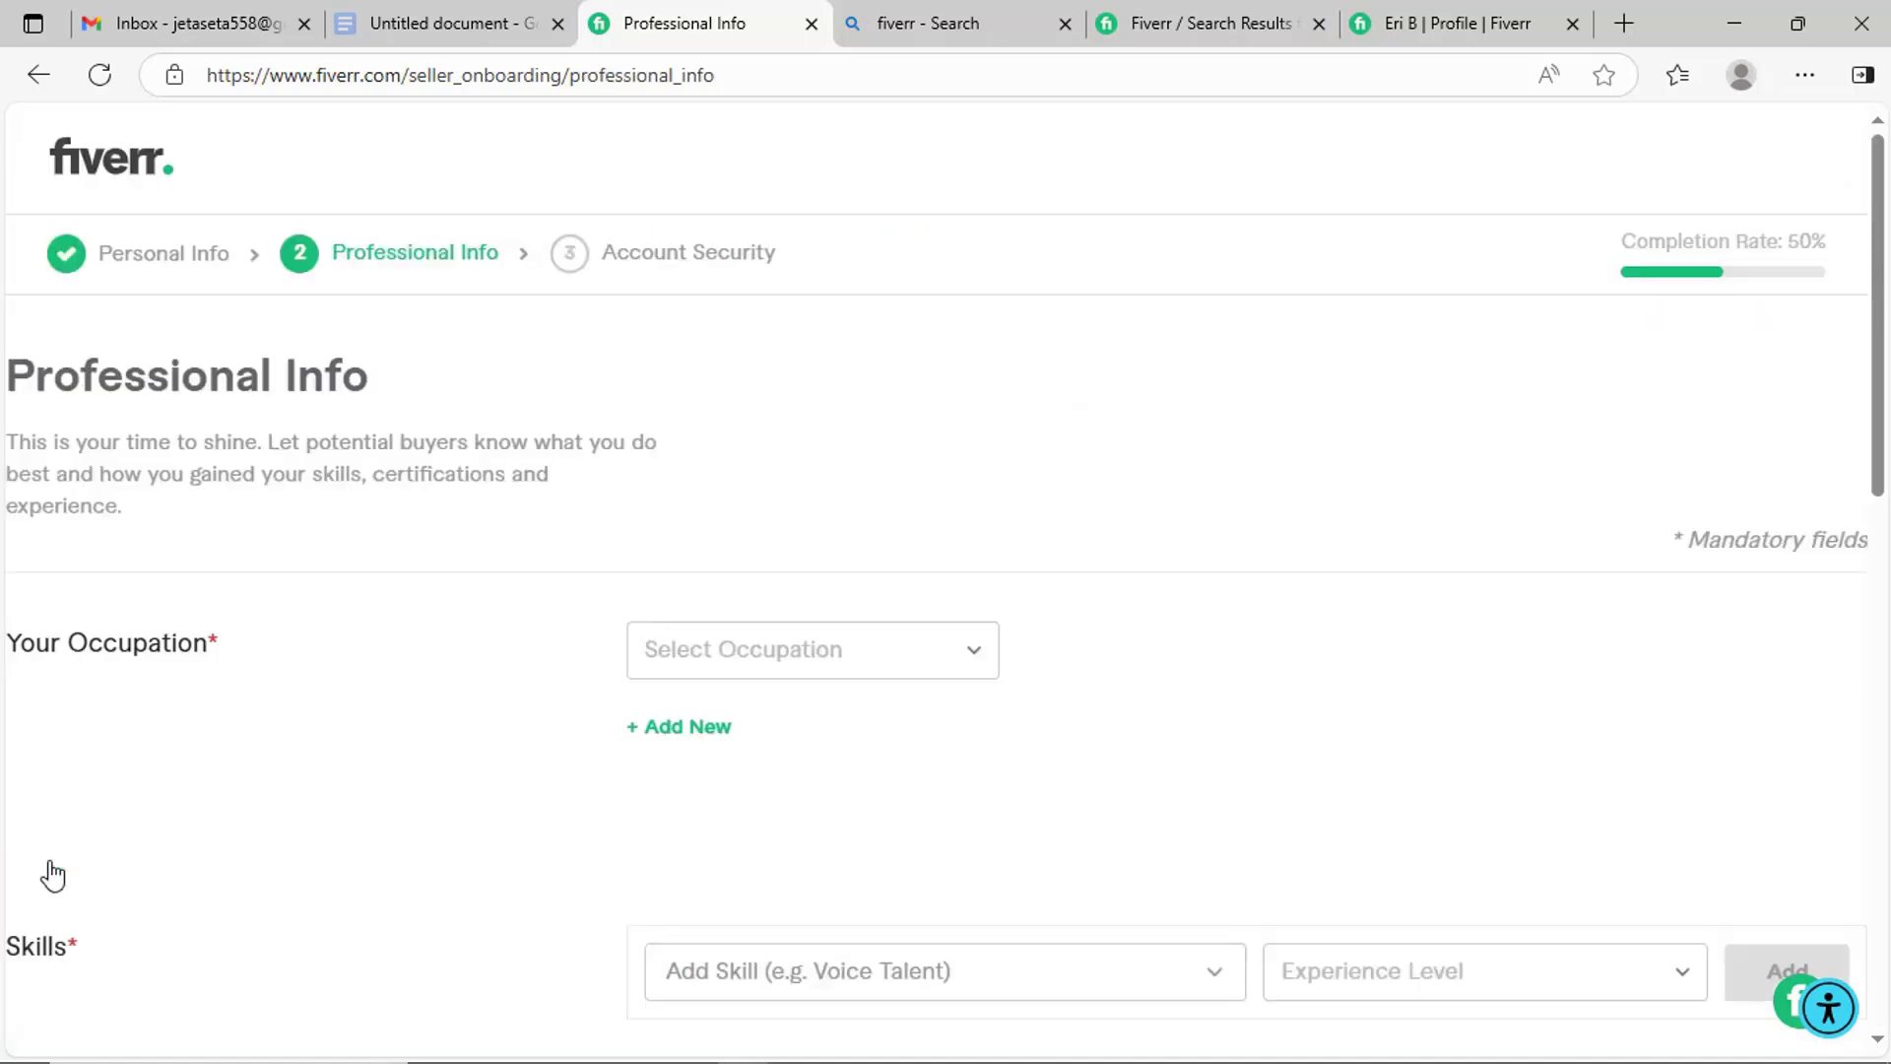
left_click(979, 663)
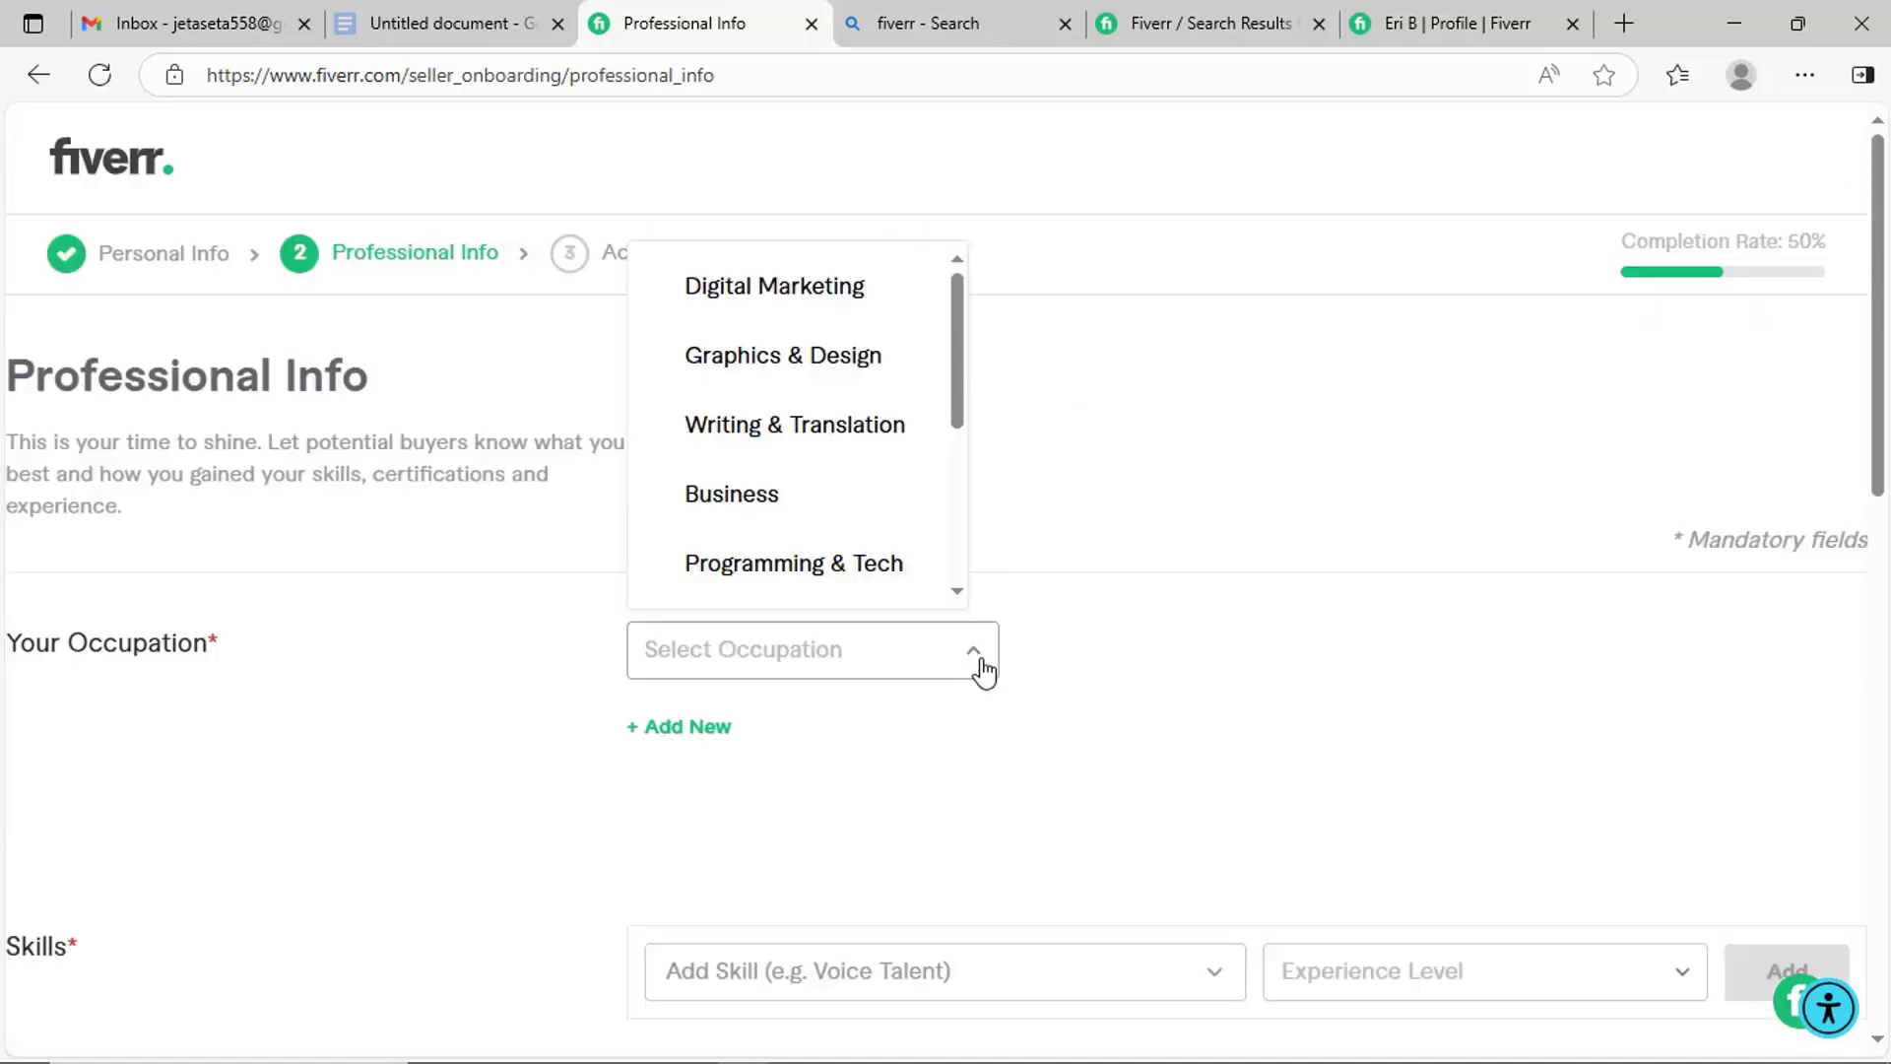
left_click(804, 286)
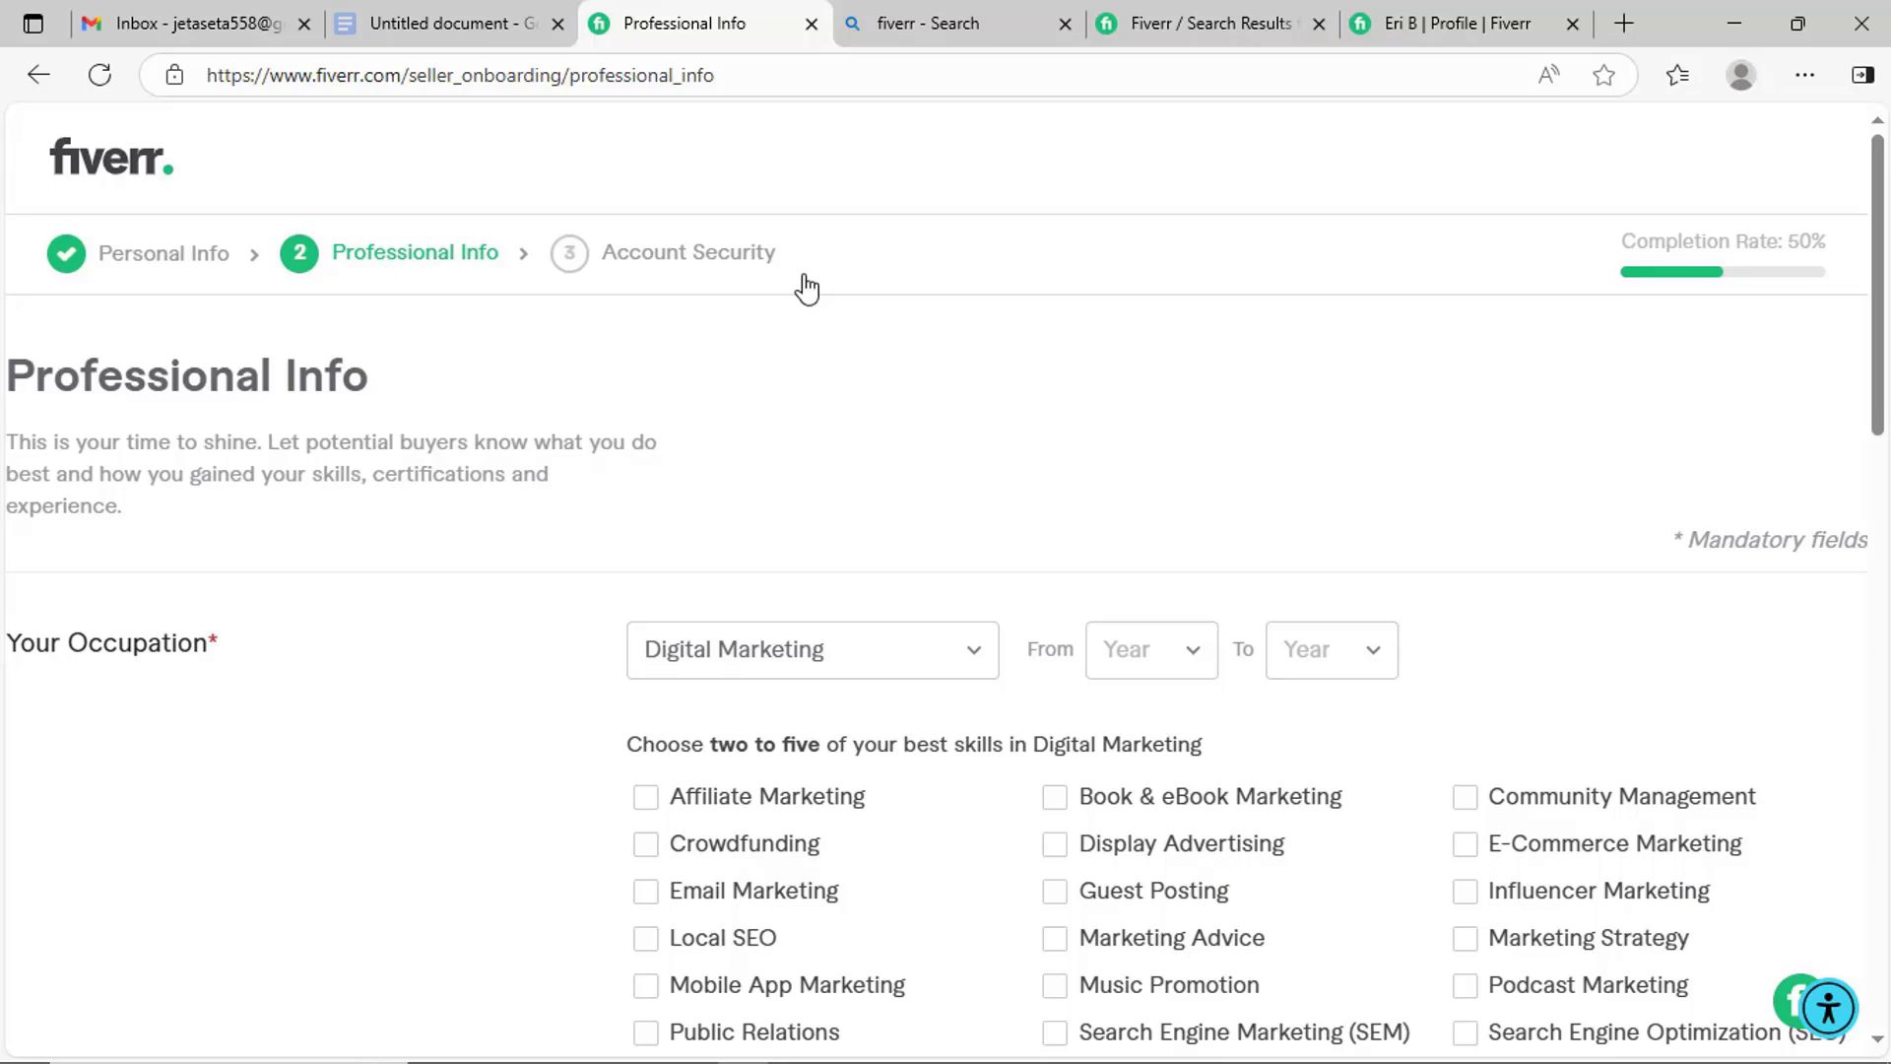
scroll(1356, 715, "down", 3)
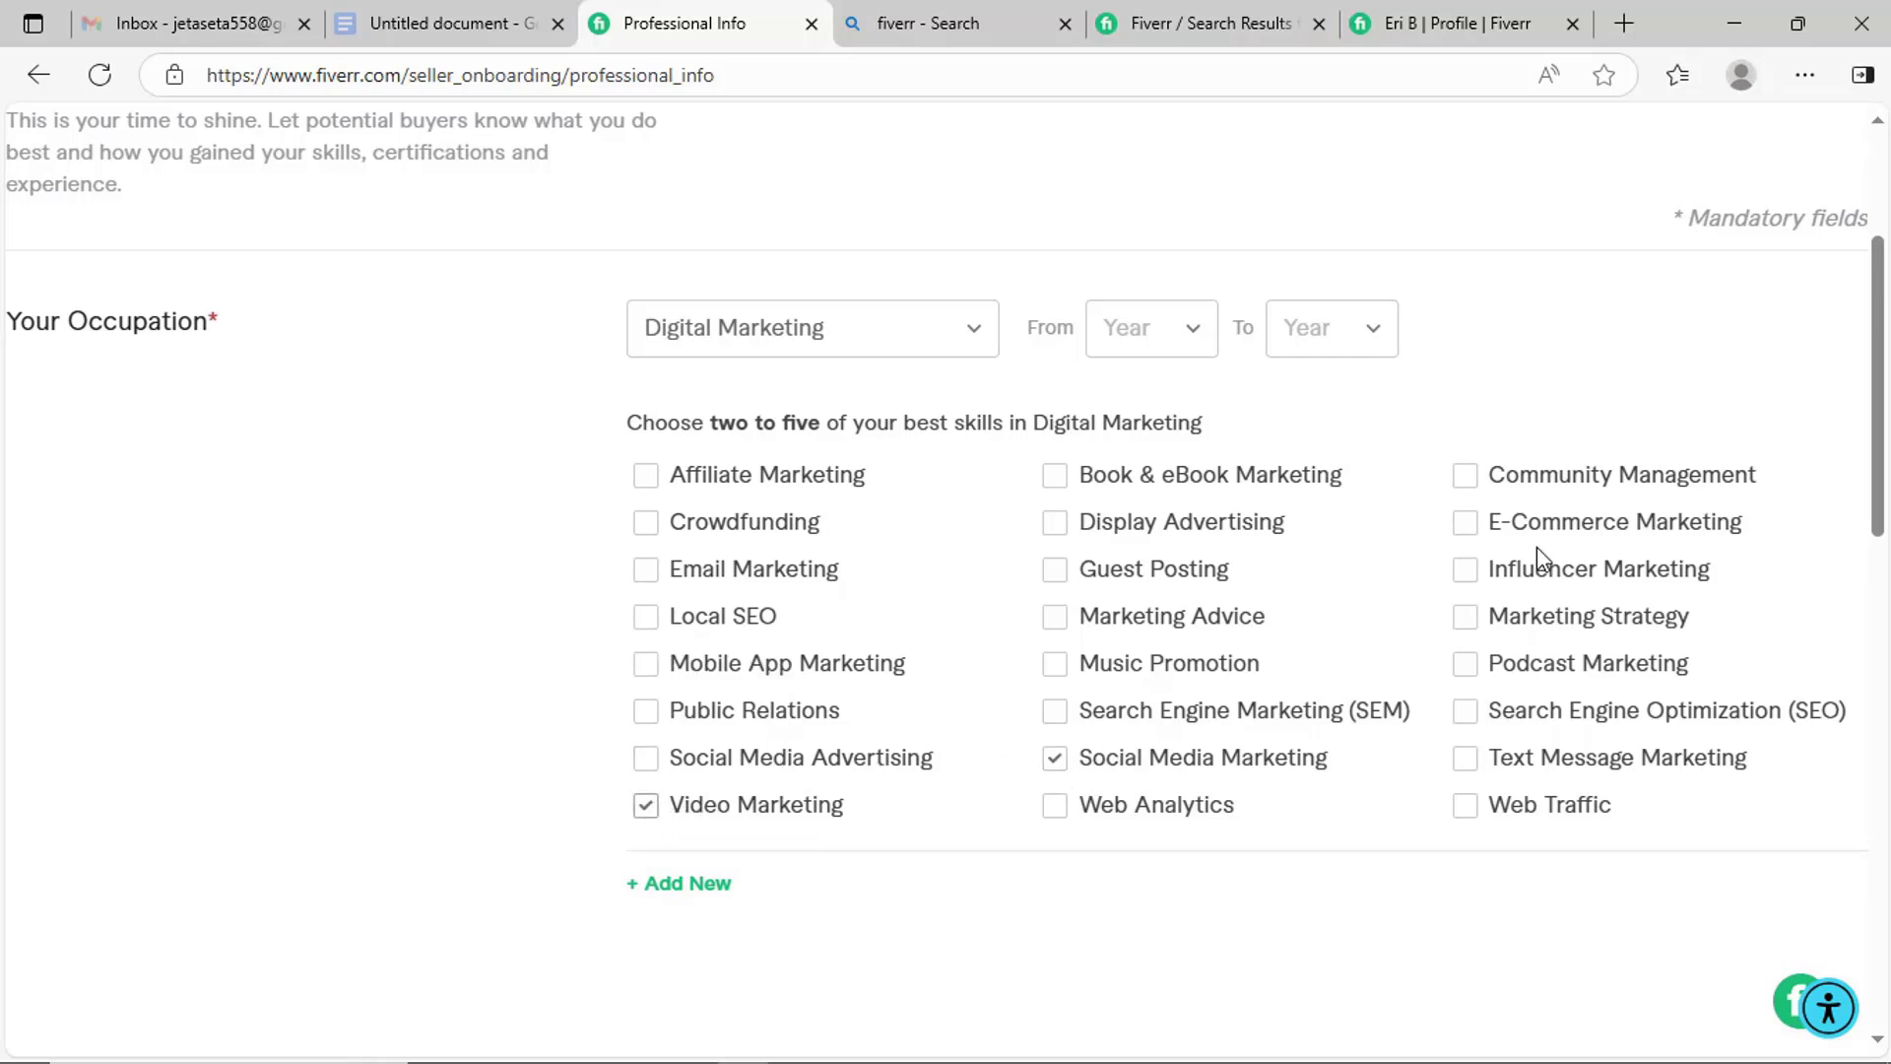
left_click(1467, 532)
left_click_drag(1877, 268, 1876, 315)
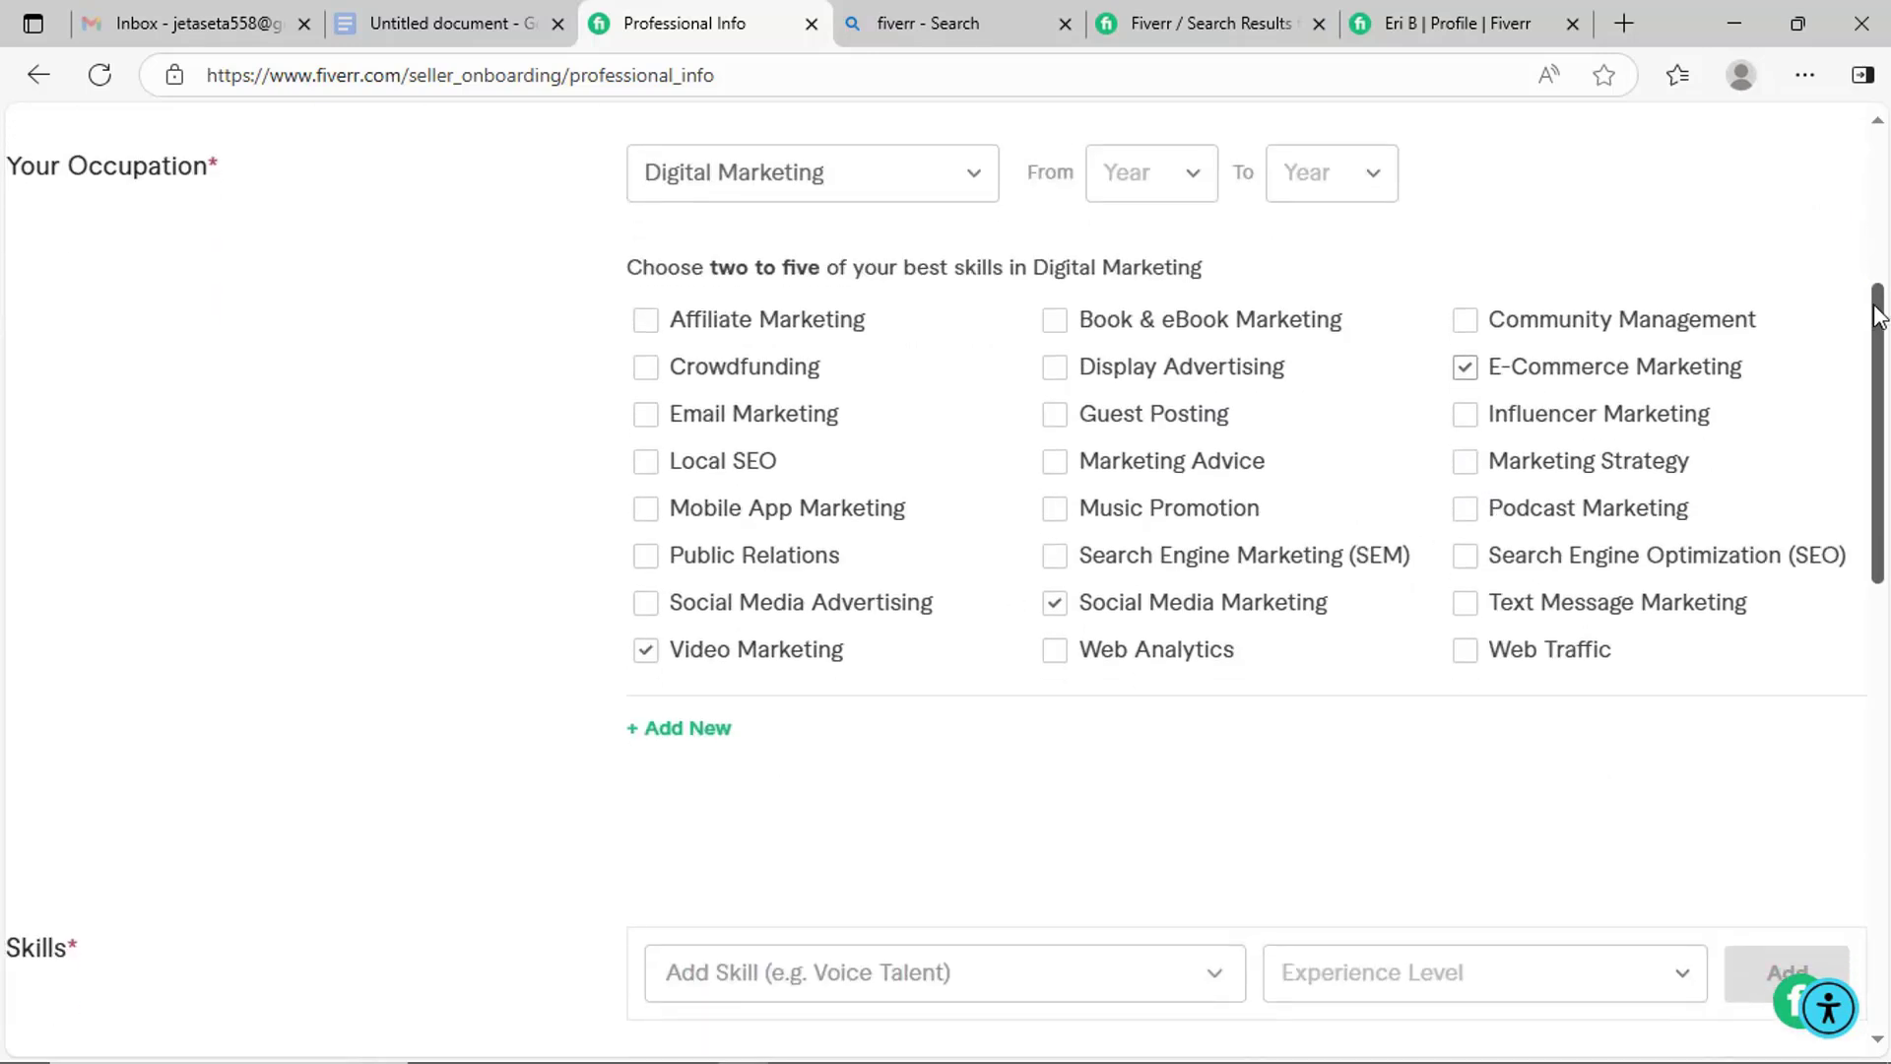
- Add Graphics & Design as a second occupation
left_click(680, 730)
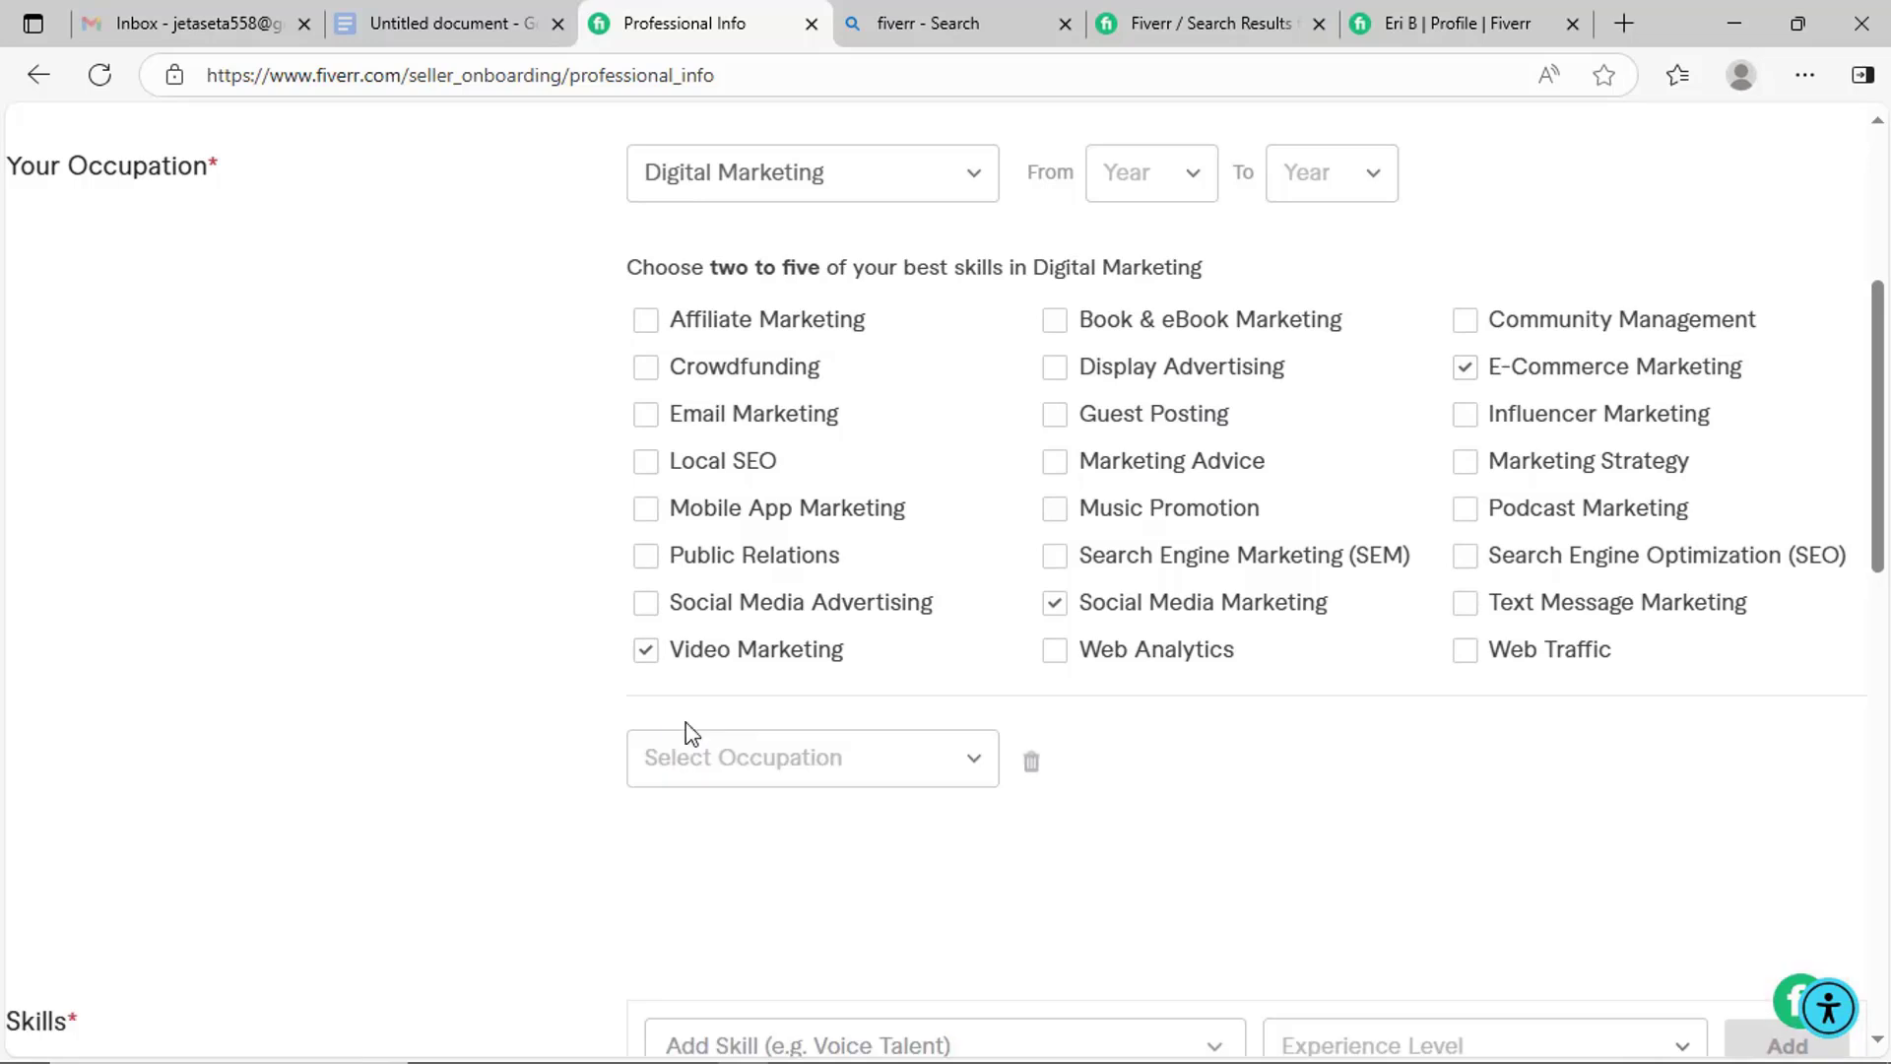
left_click(983, 766)
left_click(781, 470)
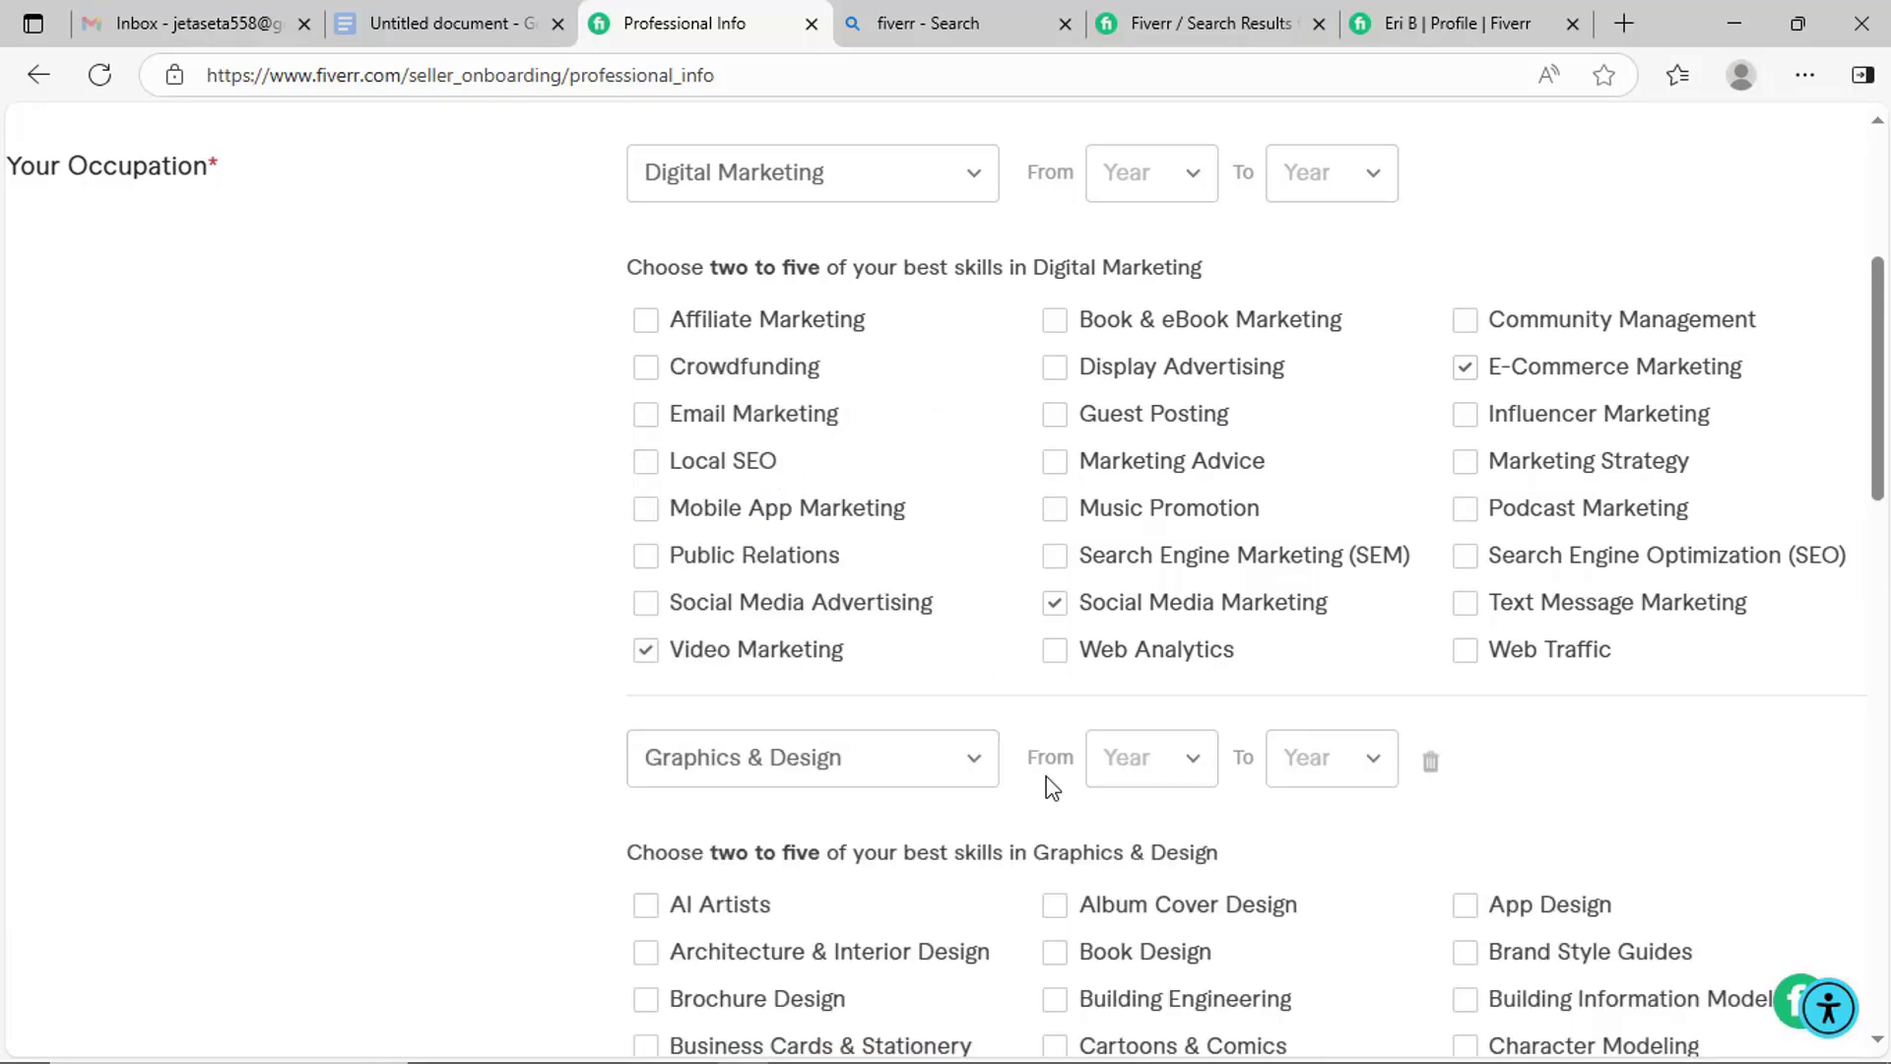
scroll(1210, 576, "up", 2)
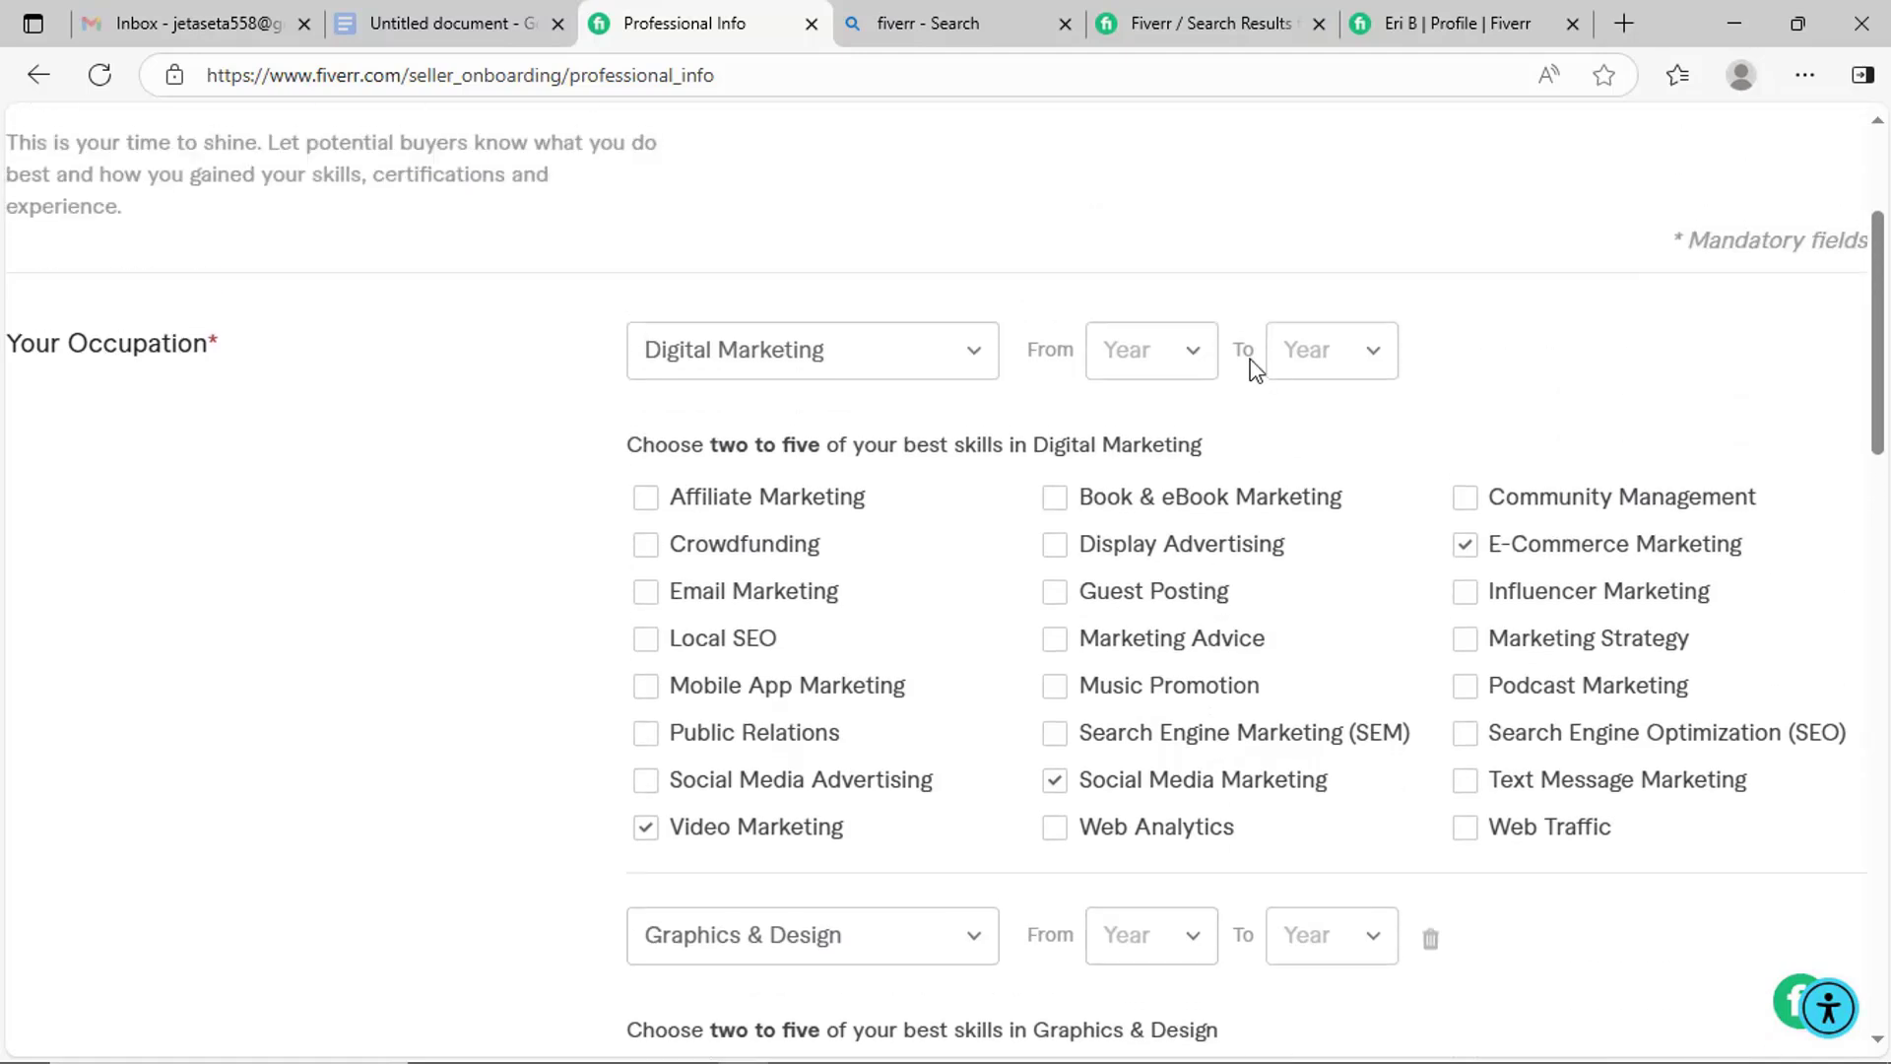
- Set the Digital Marketing occupation years from 2021 to 2024
left_click(1197, 356)
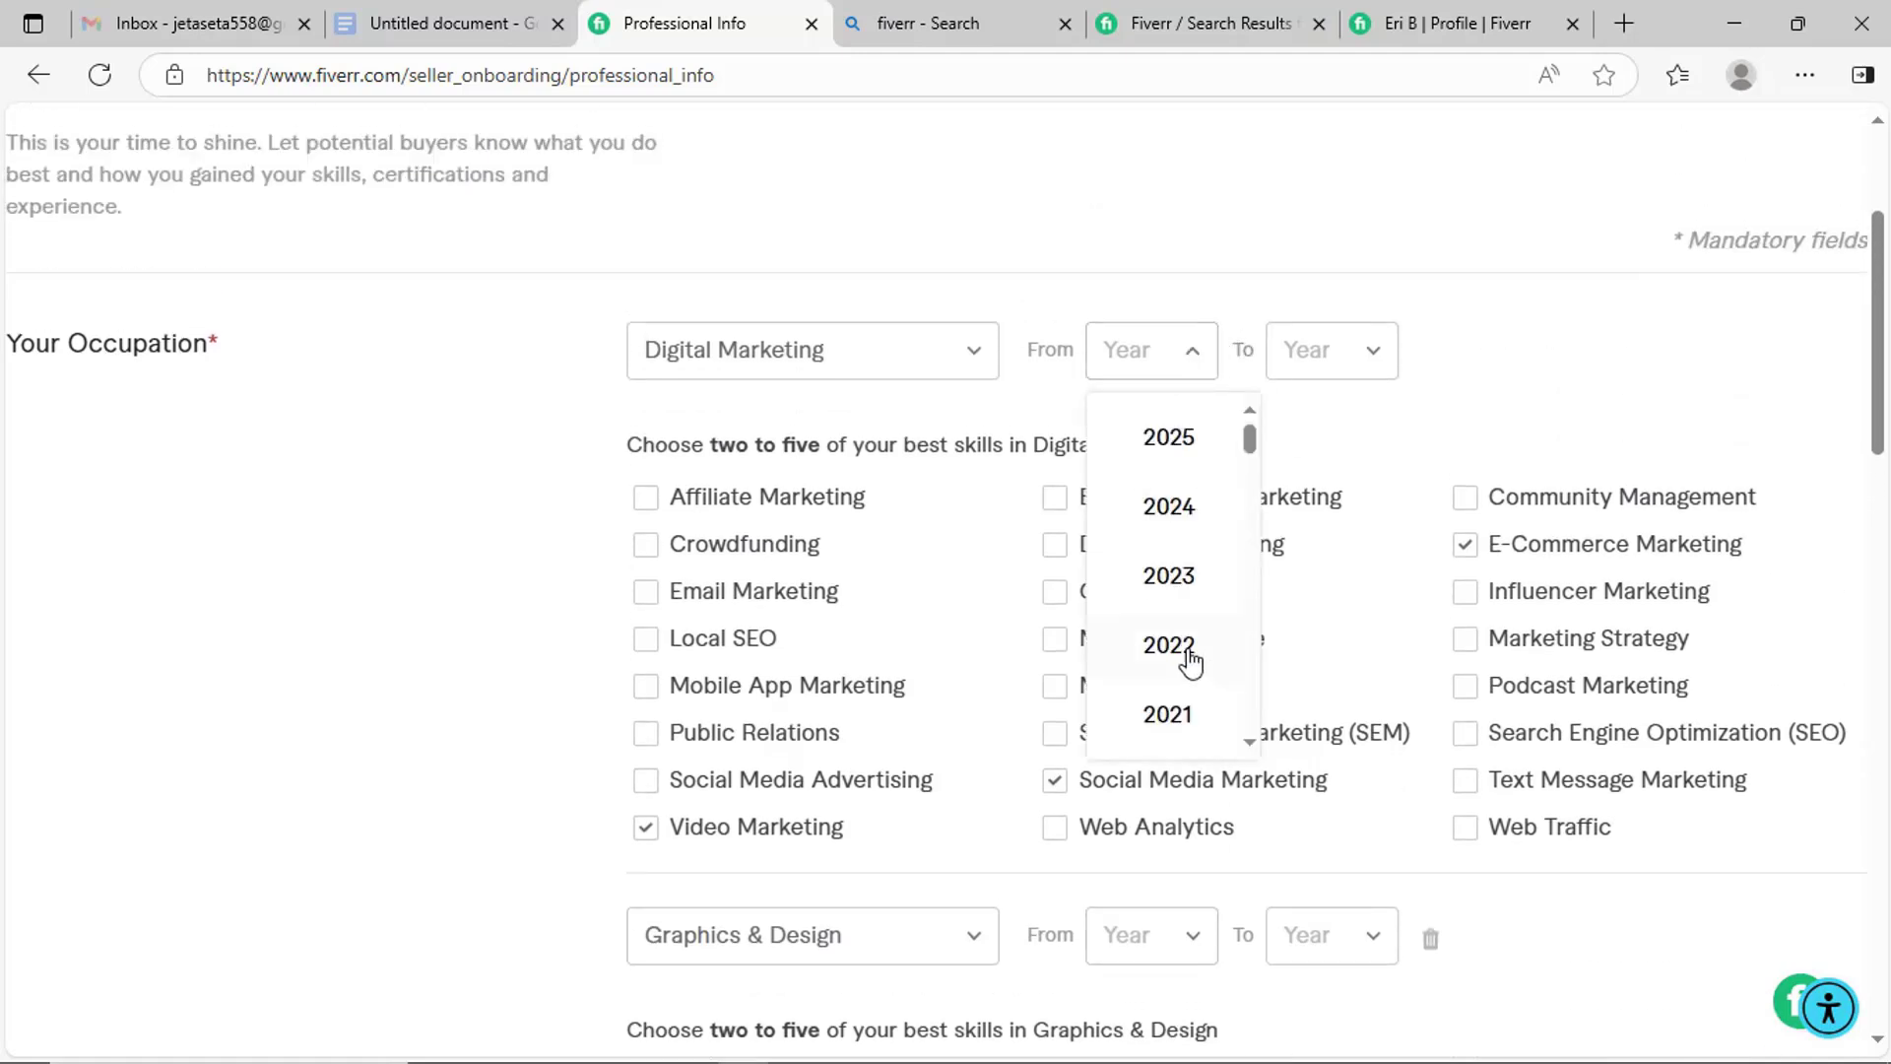
left_click(1190, 711)
left_click(1375, 346)
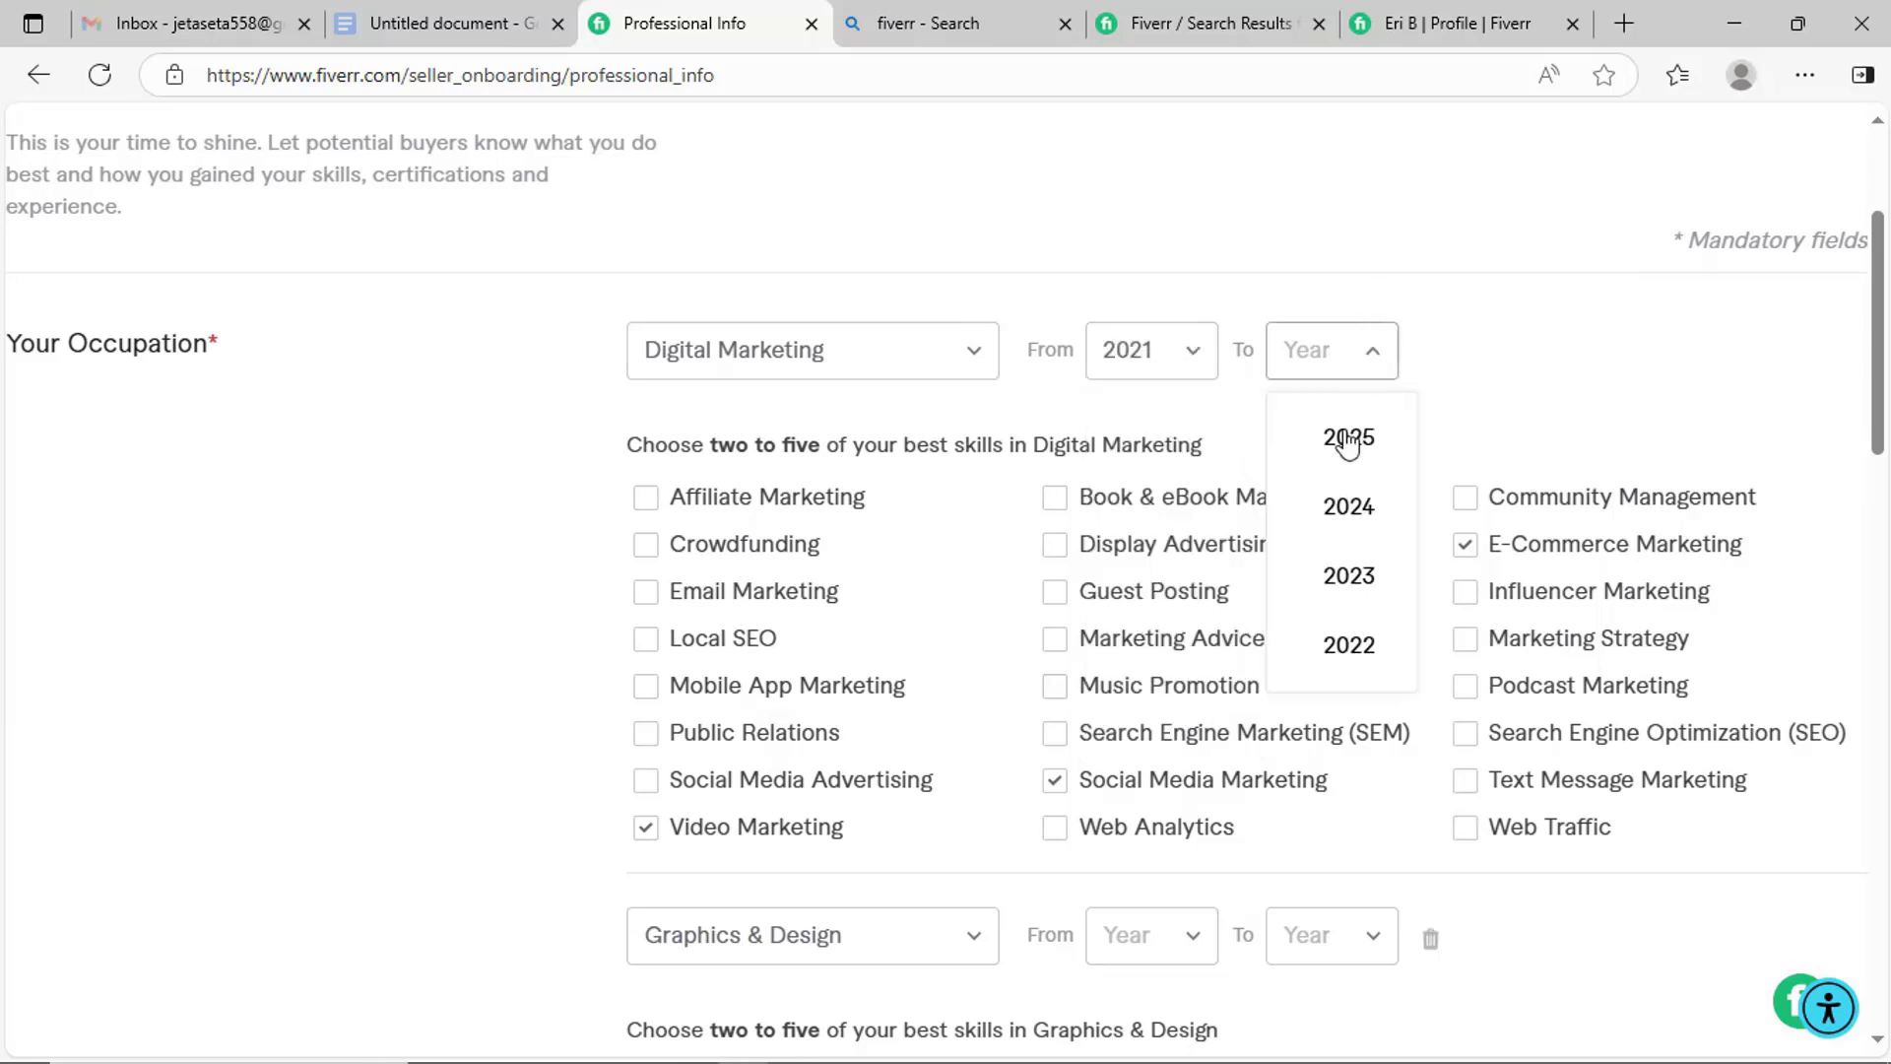
left_click(1349, 509)
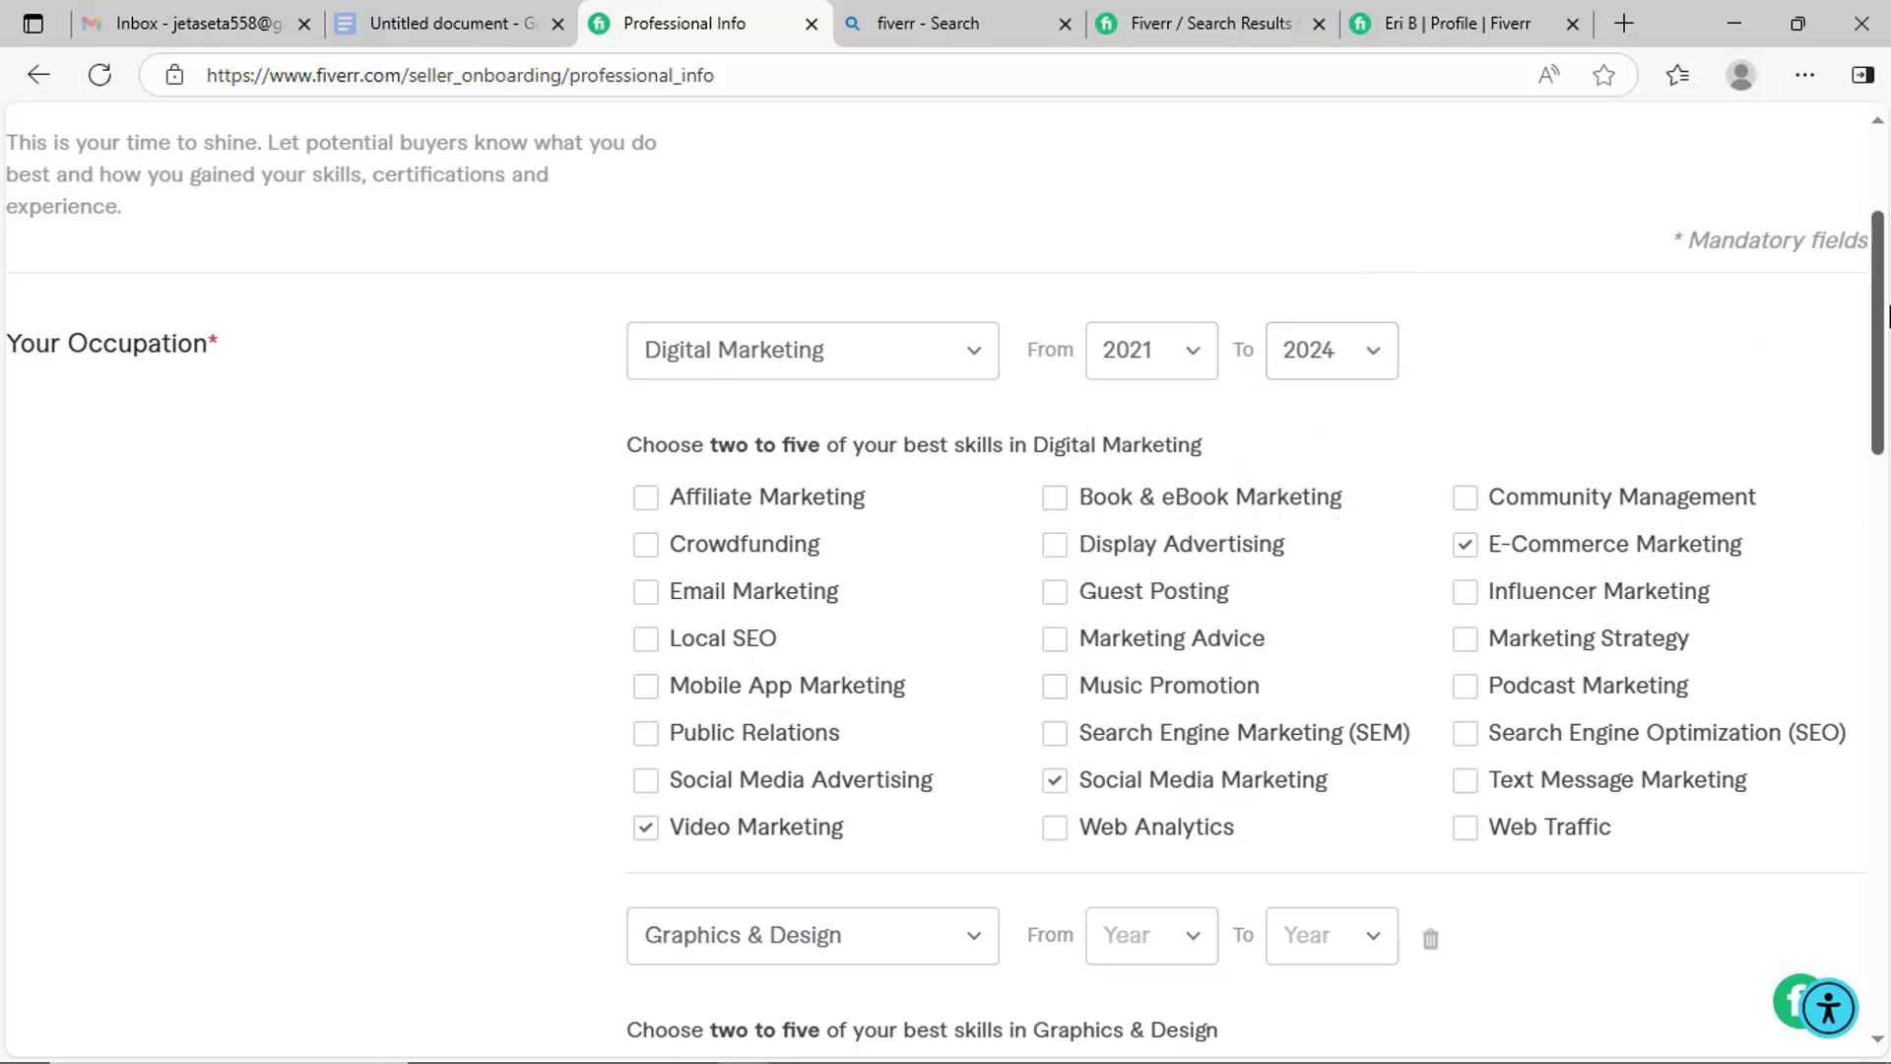
left_click_drag(1876, 316, 1881, 450)
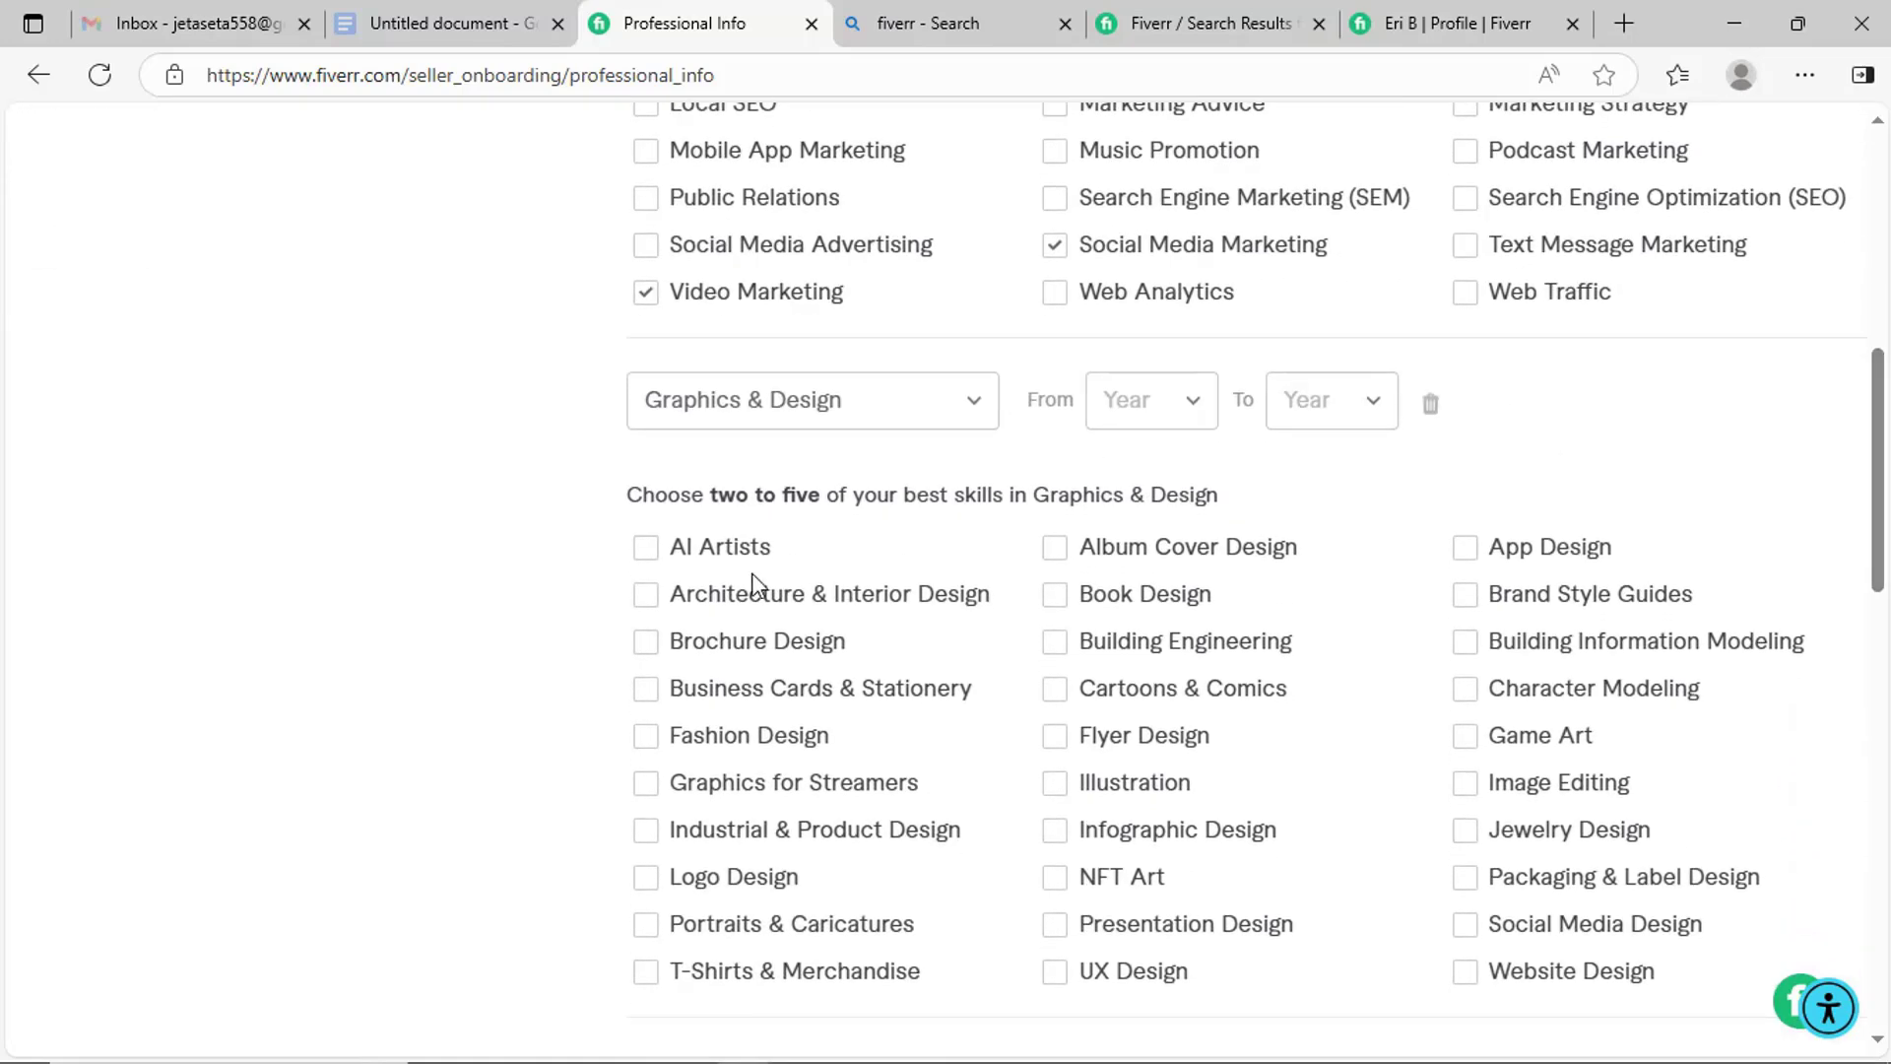
- Tick Fashion Design, Graphics for Streamers and Book Design, and set Graphics & Design to 2021–2024
left_click(646, 736)
left_click(652, 791)
left_click(1055, 595)
left_click(1194, 403)
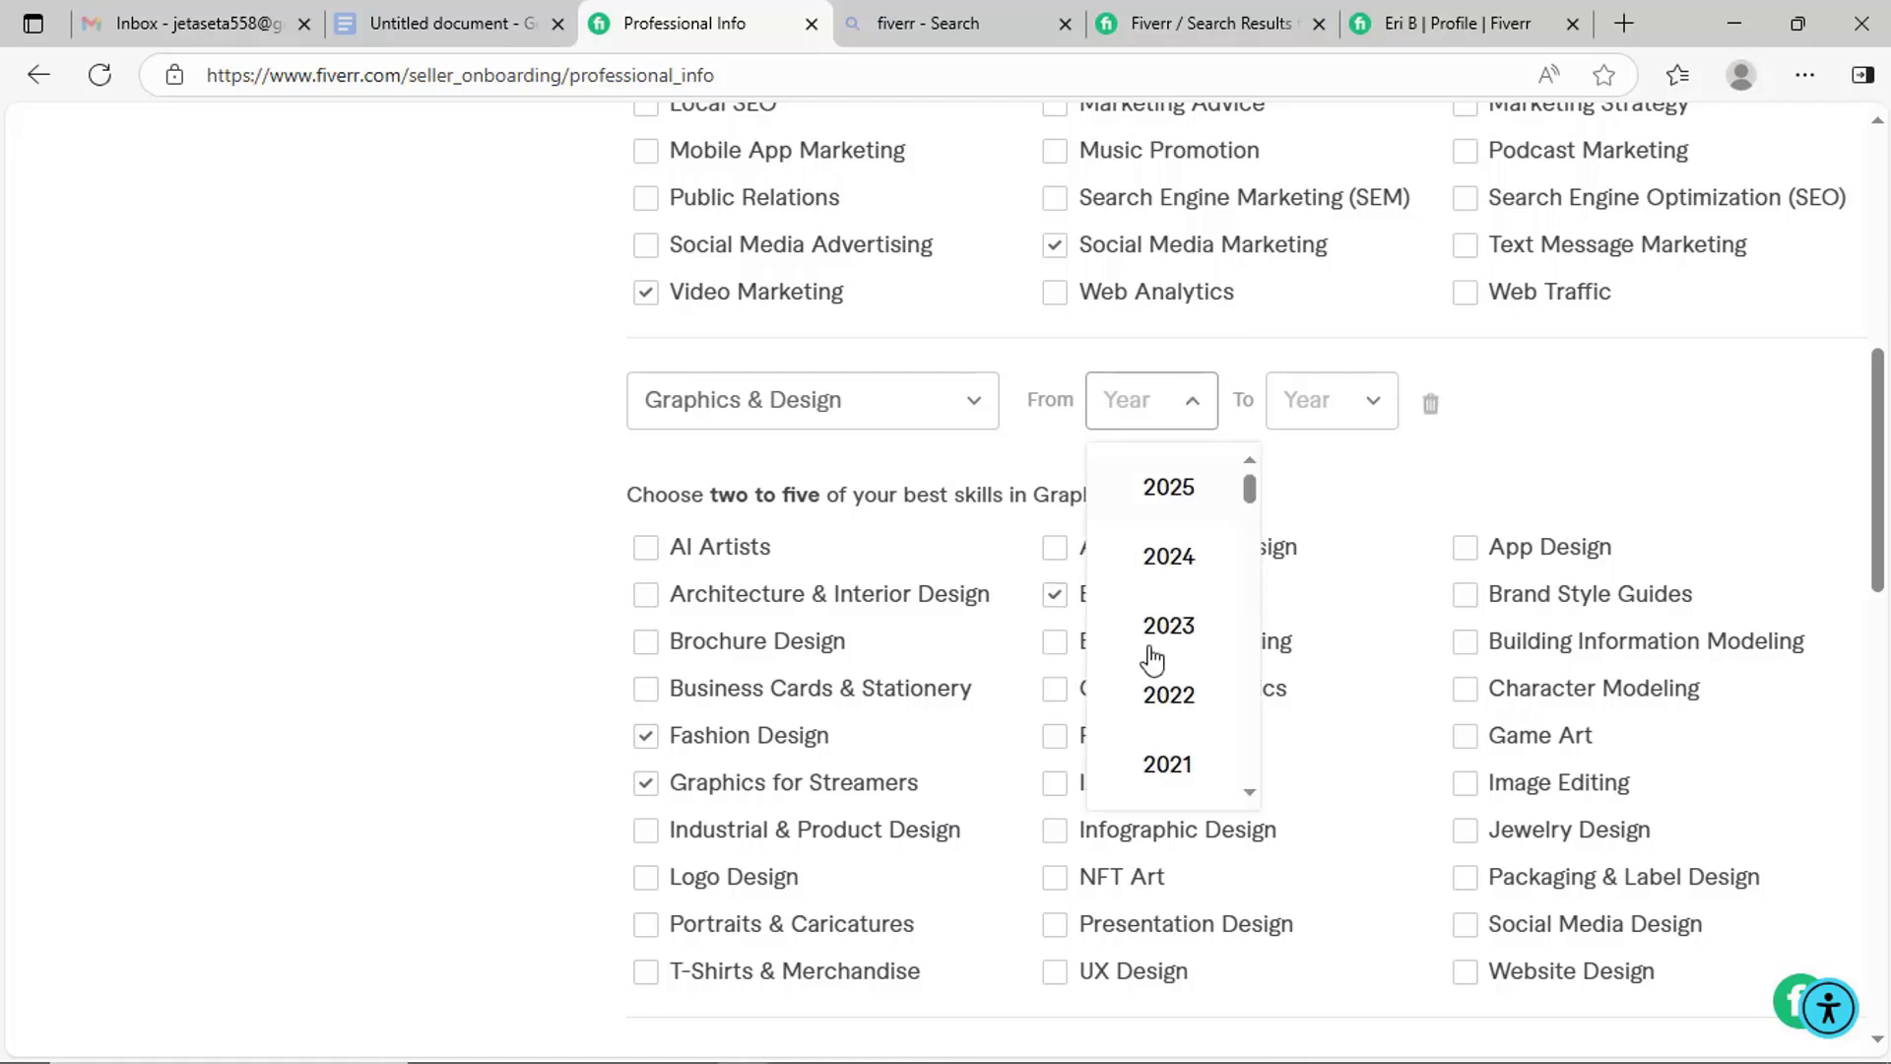
left_click(1166, 764)
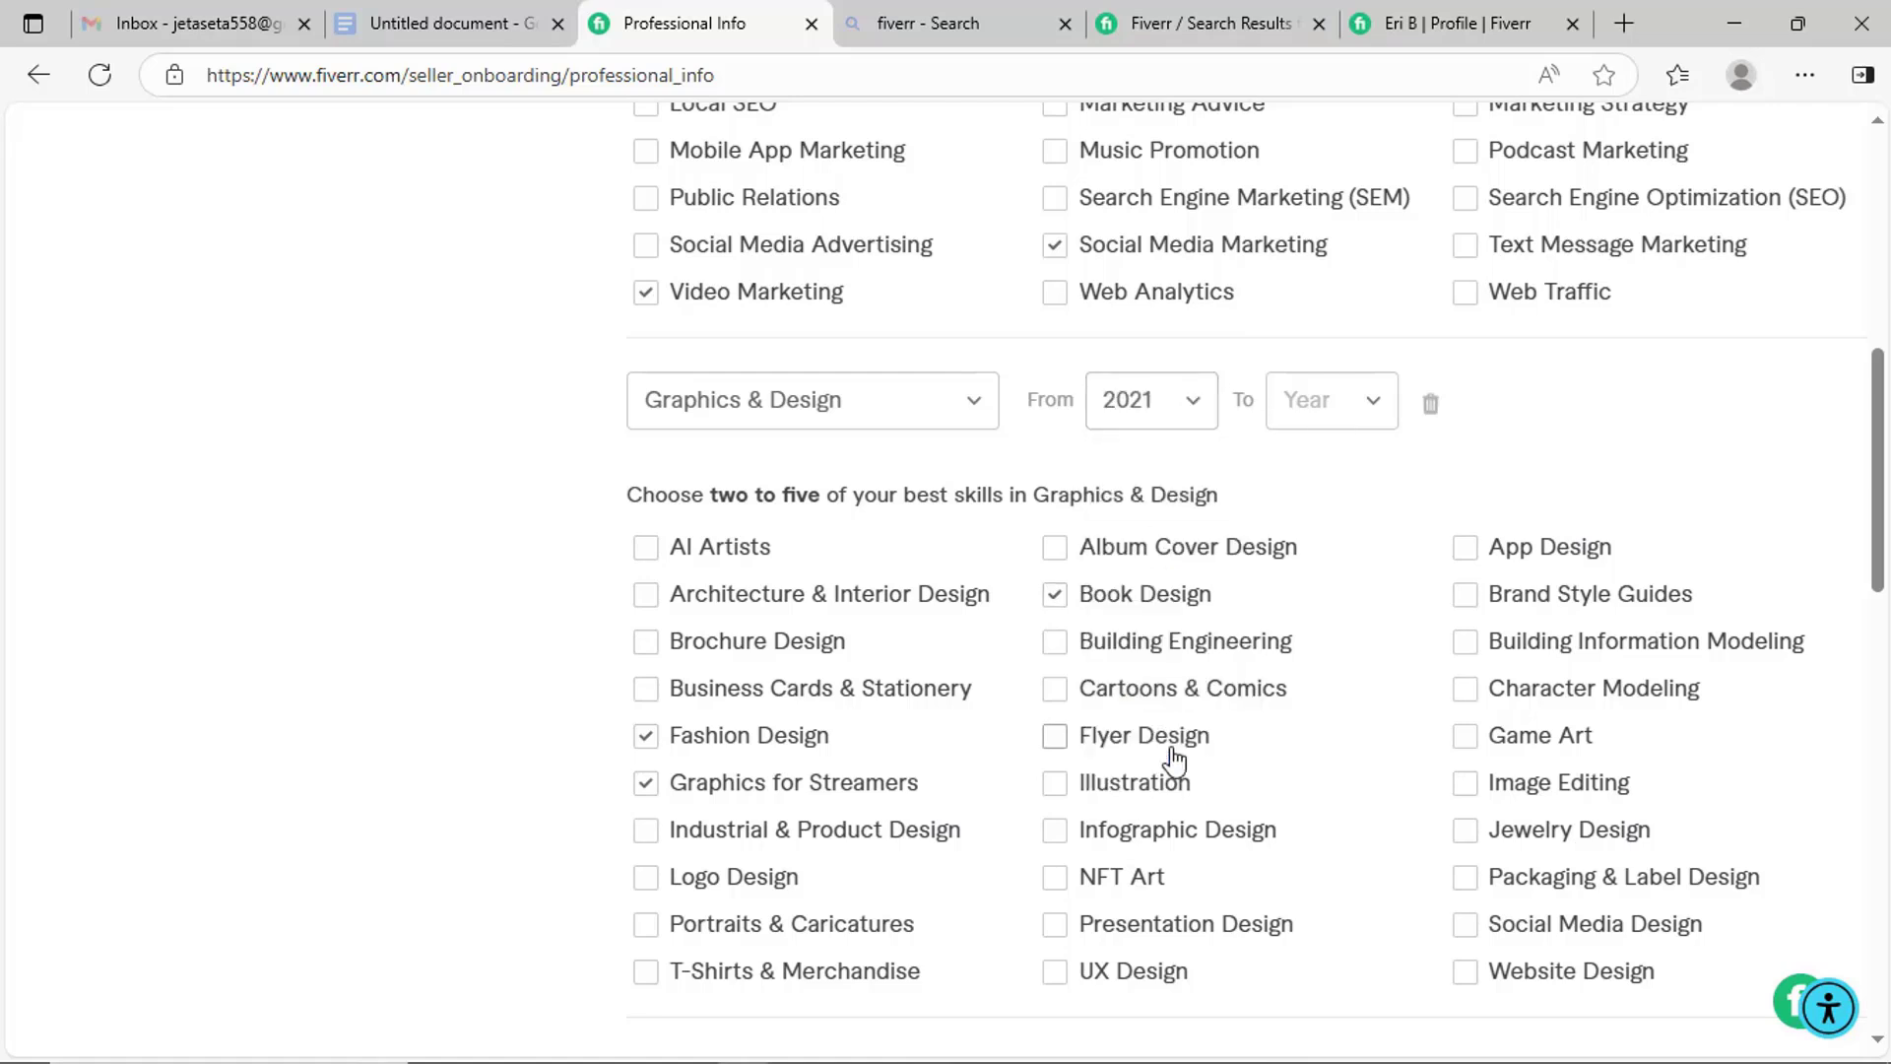
left_click(1364, 397)
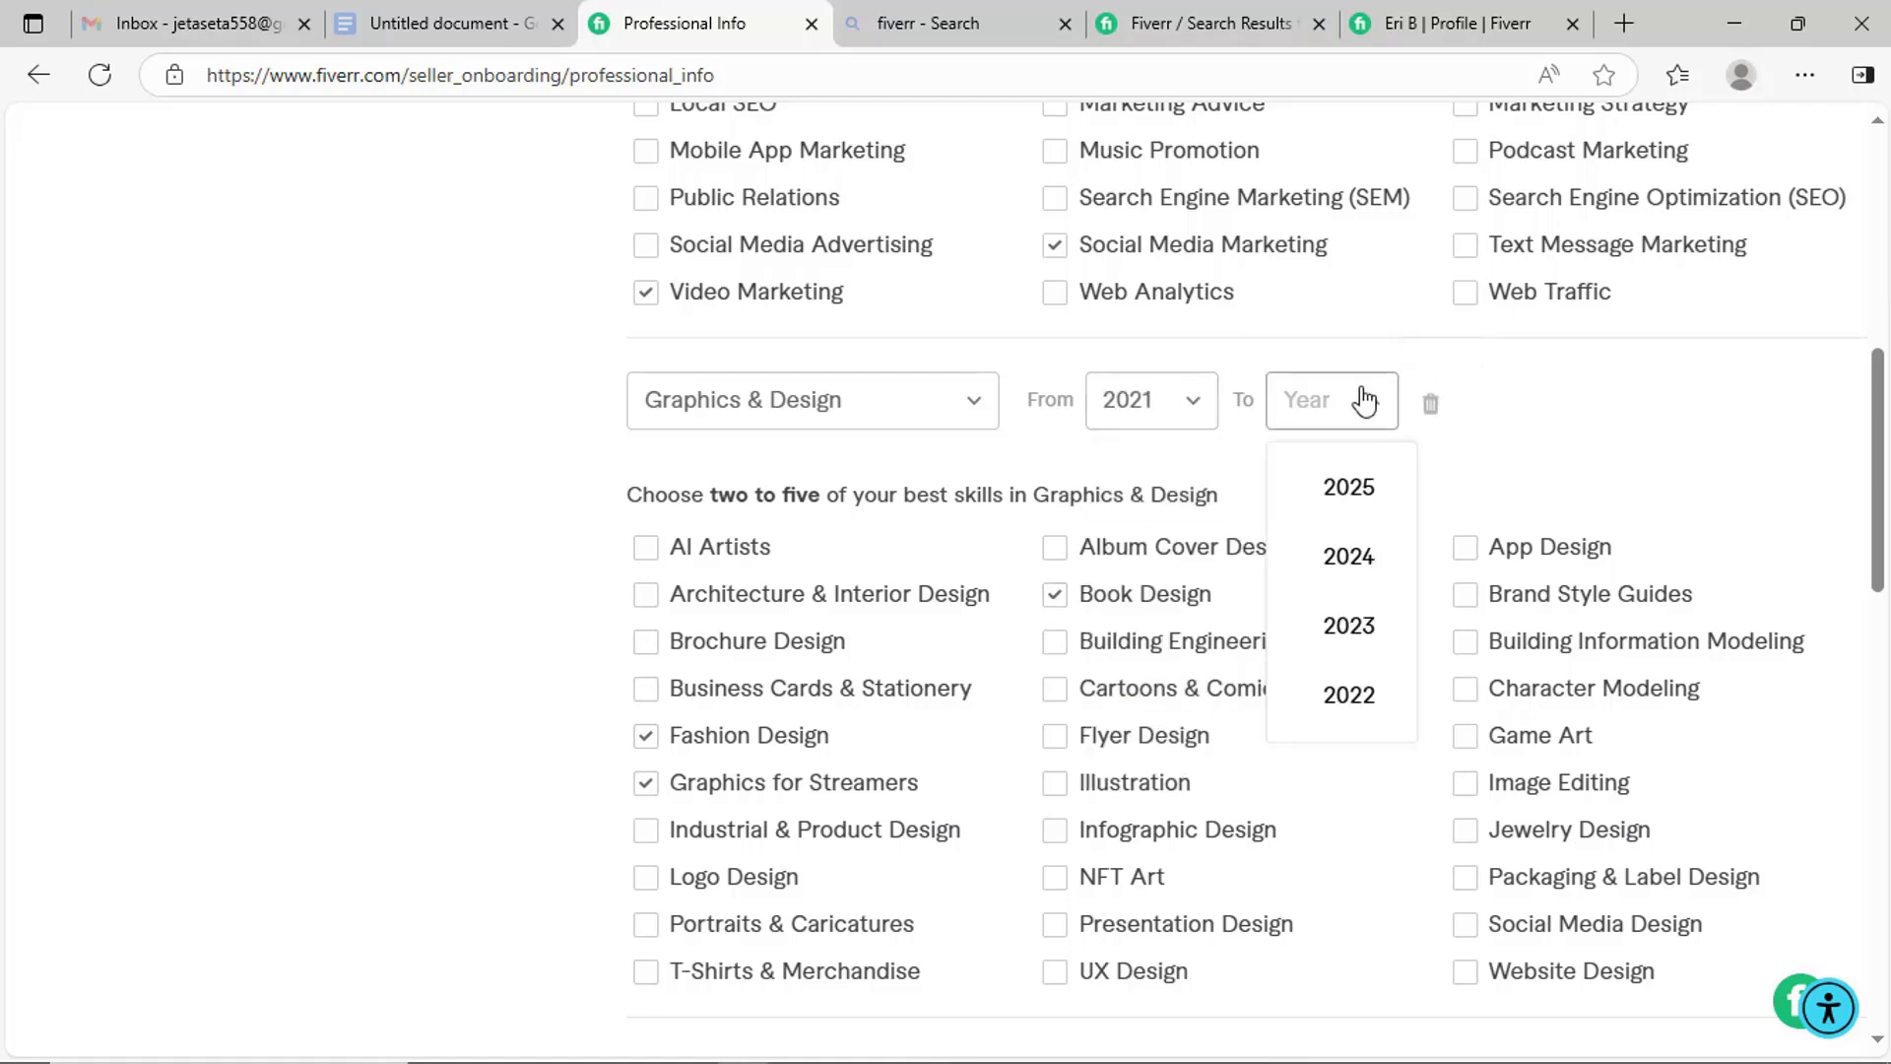
left_click(1346, 573)
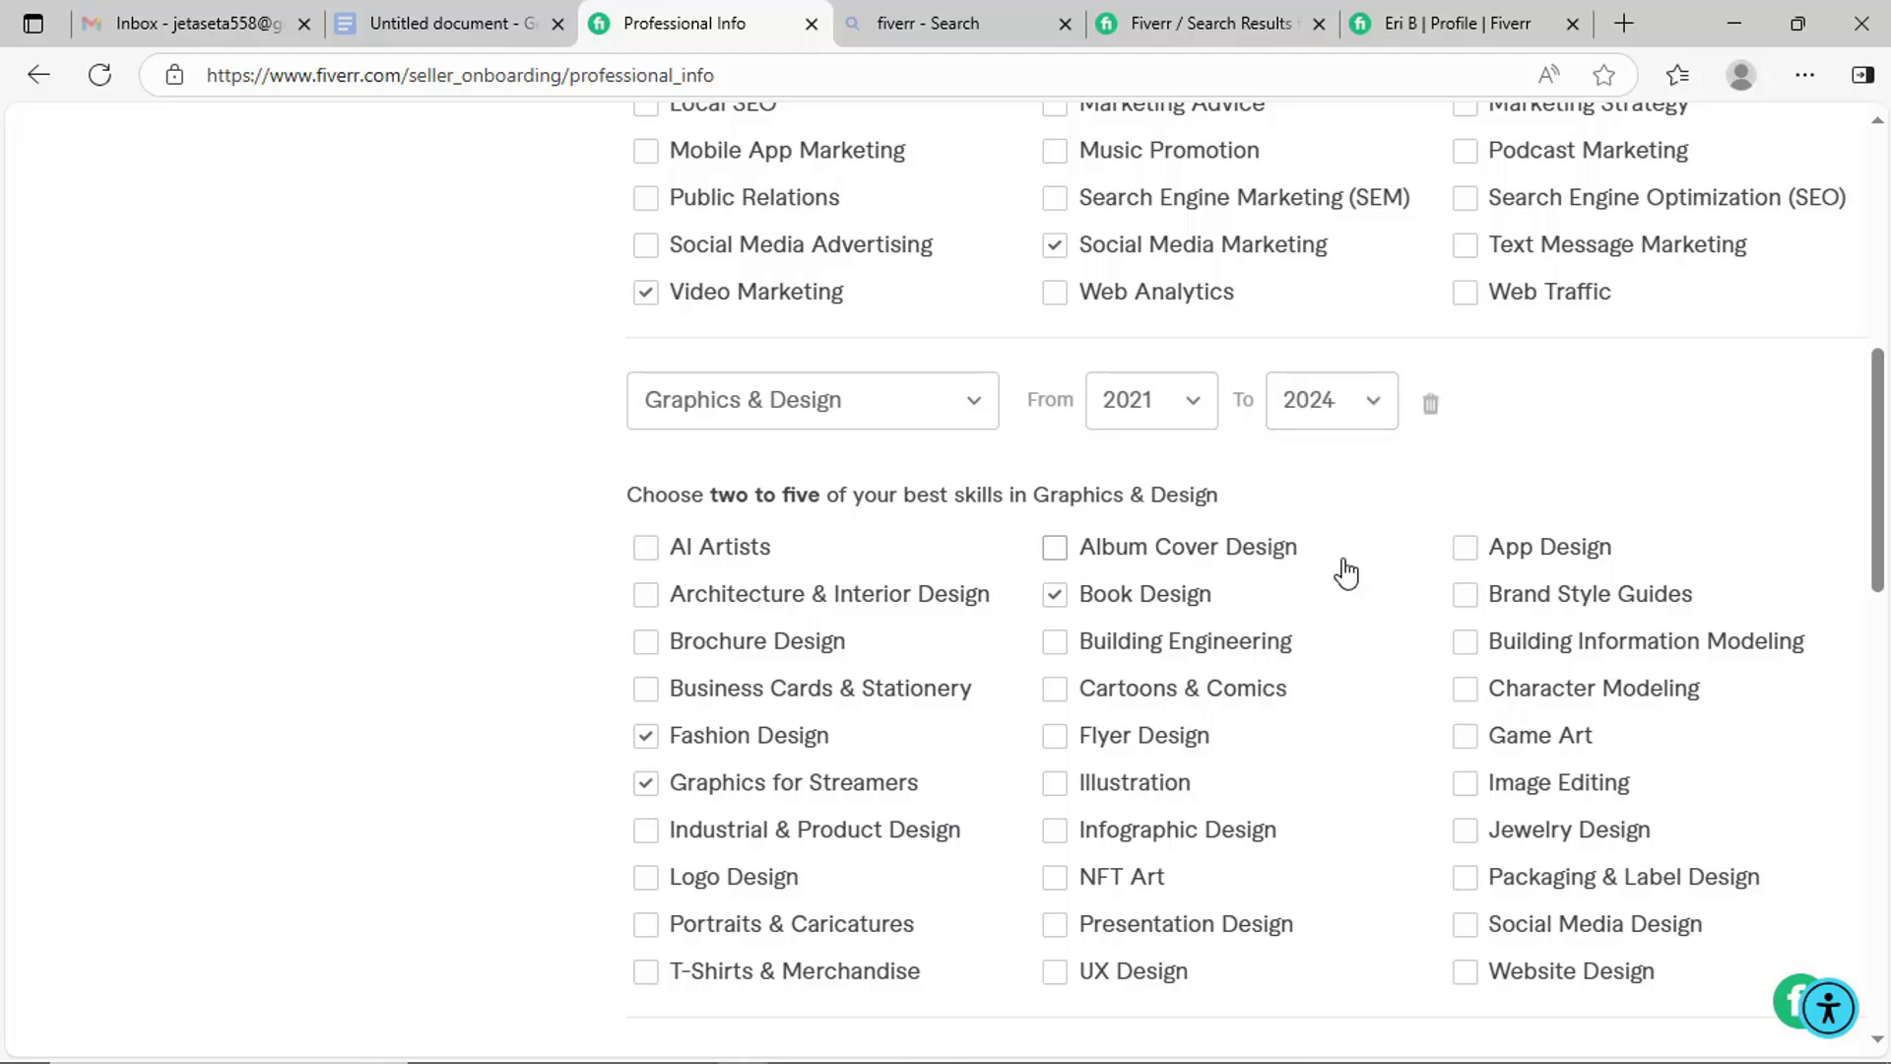
- Add Social media marketing to Skills at Expert level
scroll(1347, 573, "down", 8)
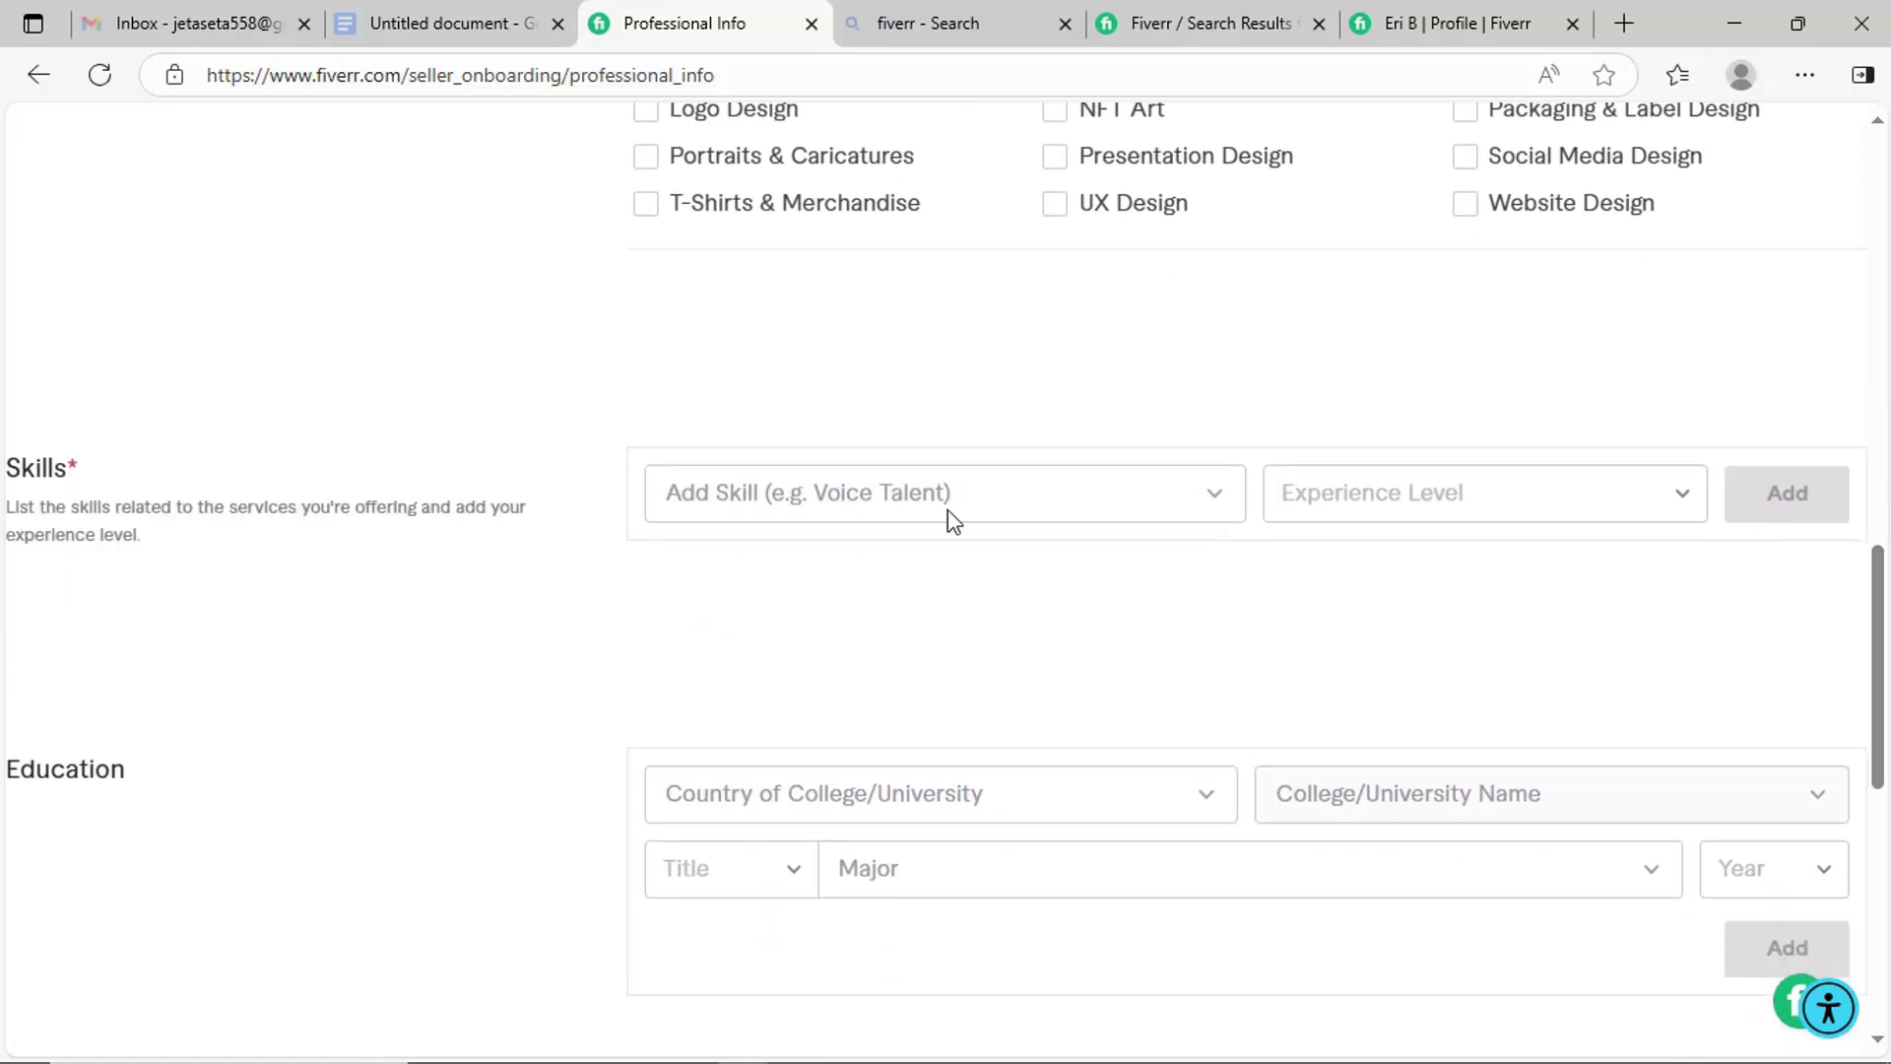
left_click(890, 491)
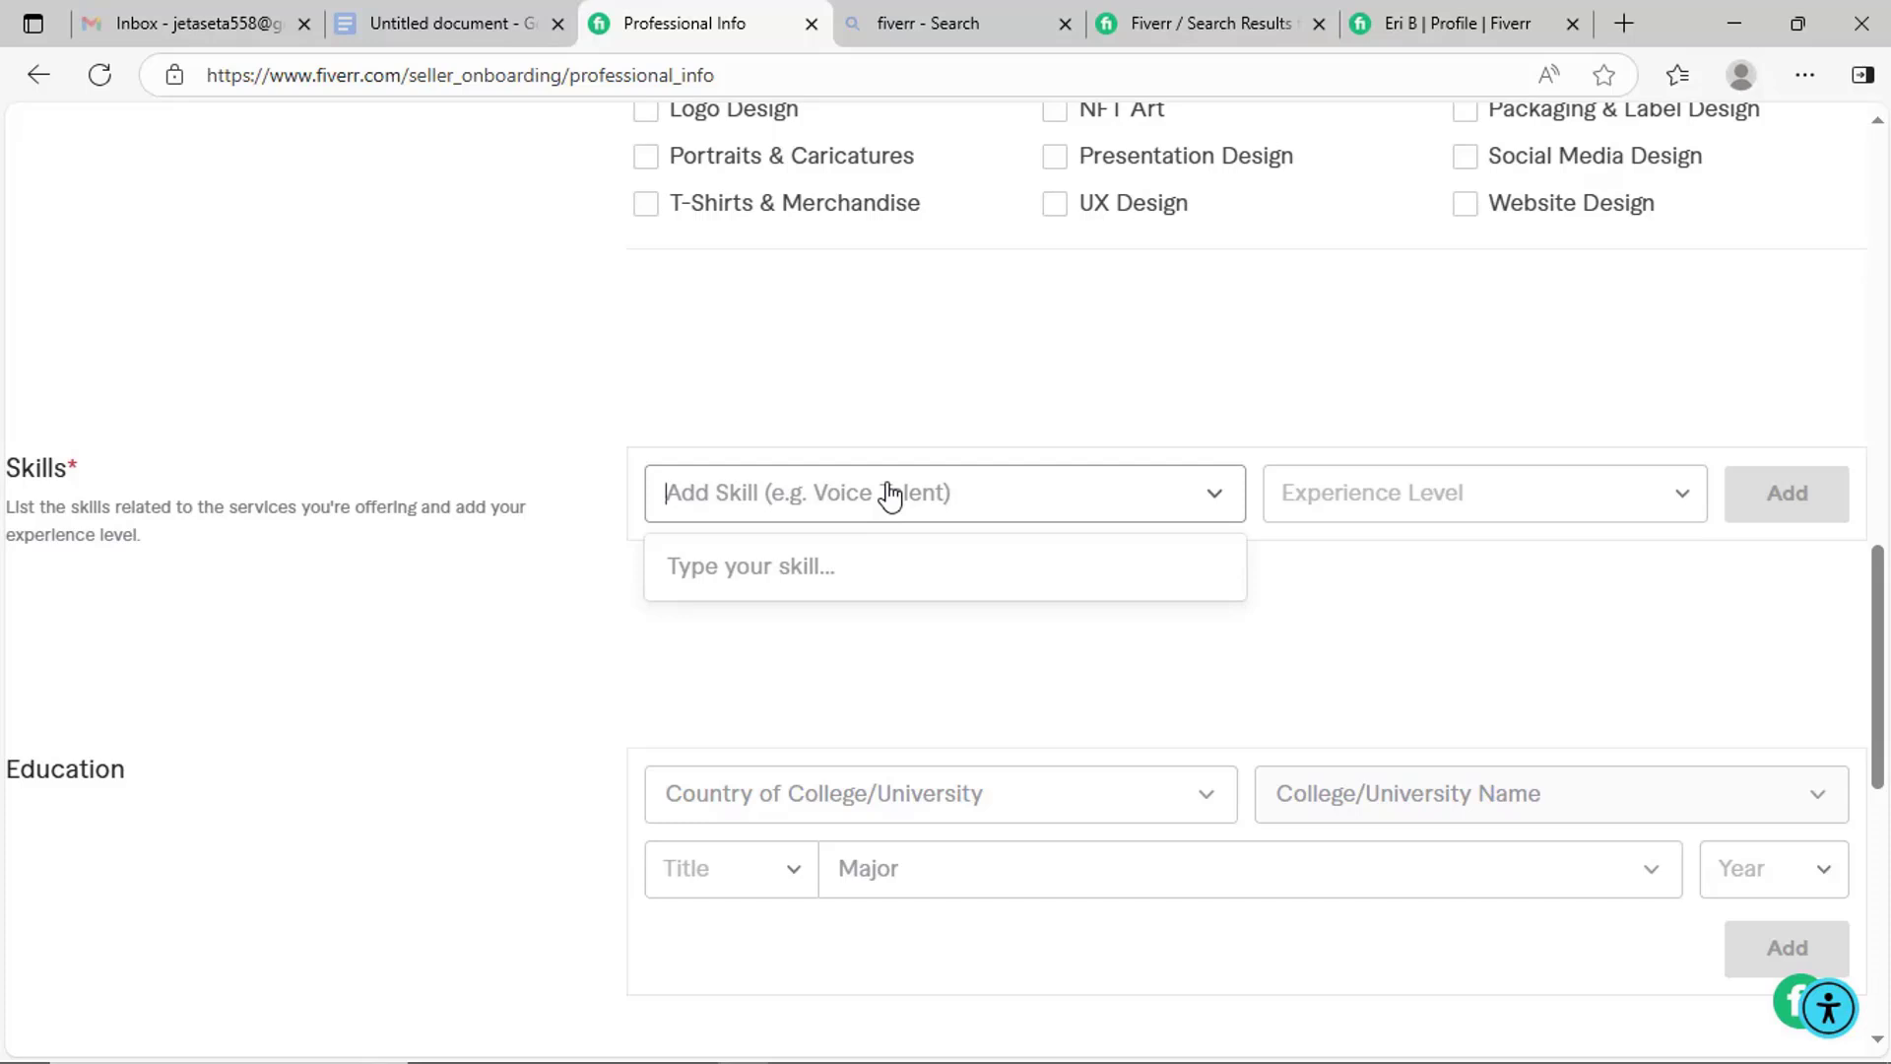
type("social media m")
left_click(853, 636)
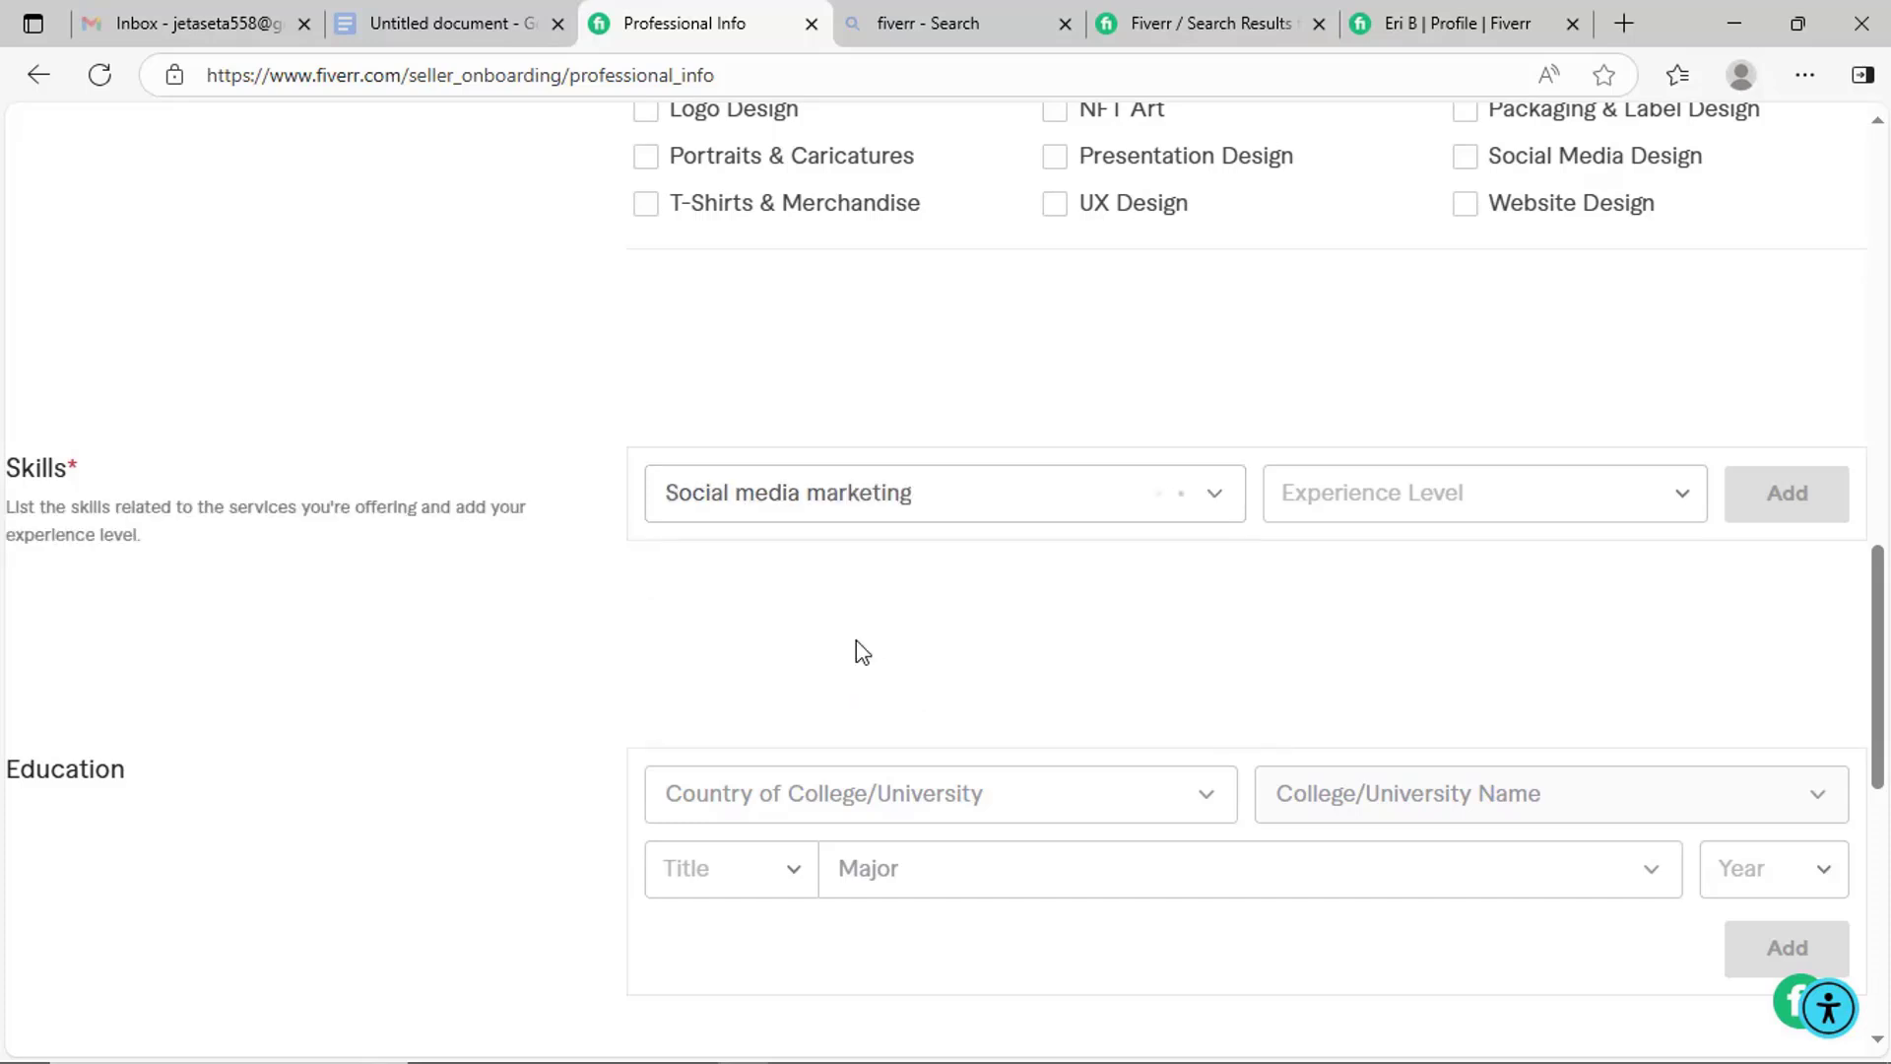
left_click(1520, 498)
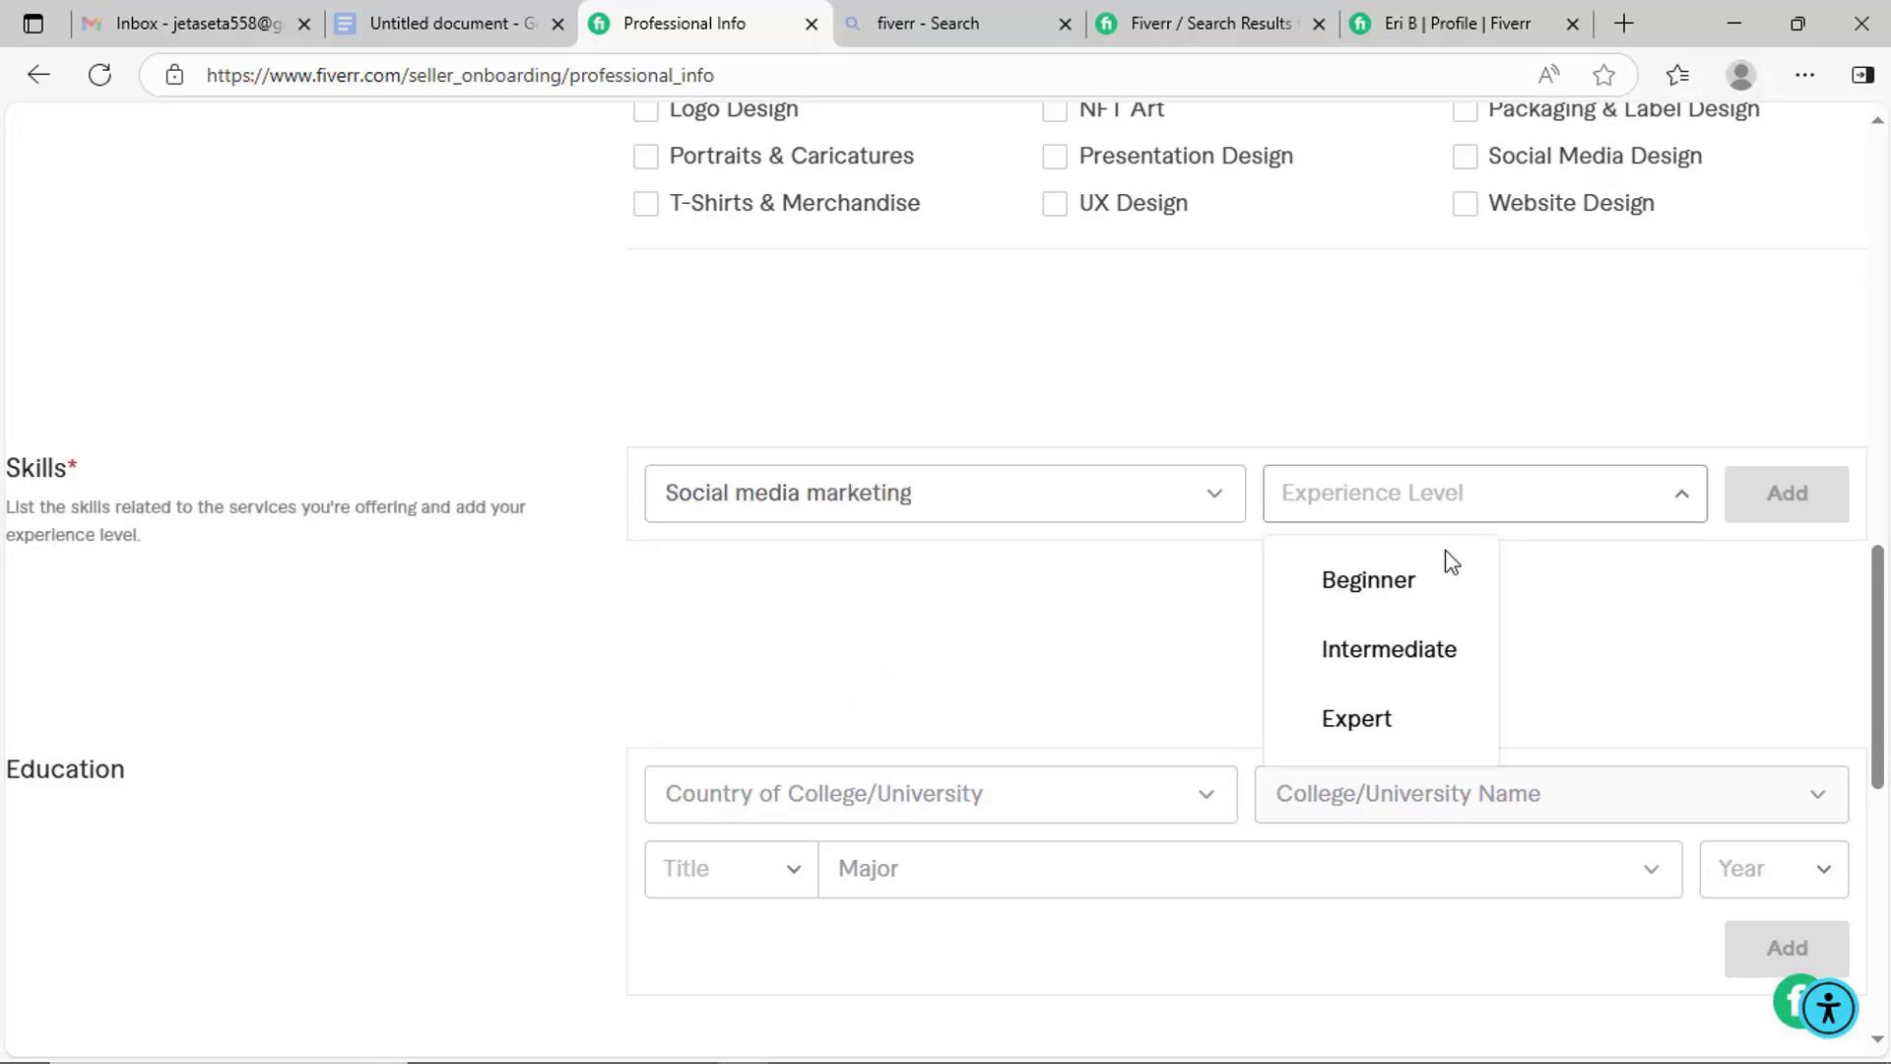
left_click(1408, 721)
left_click(1792, 495)
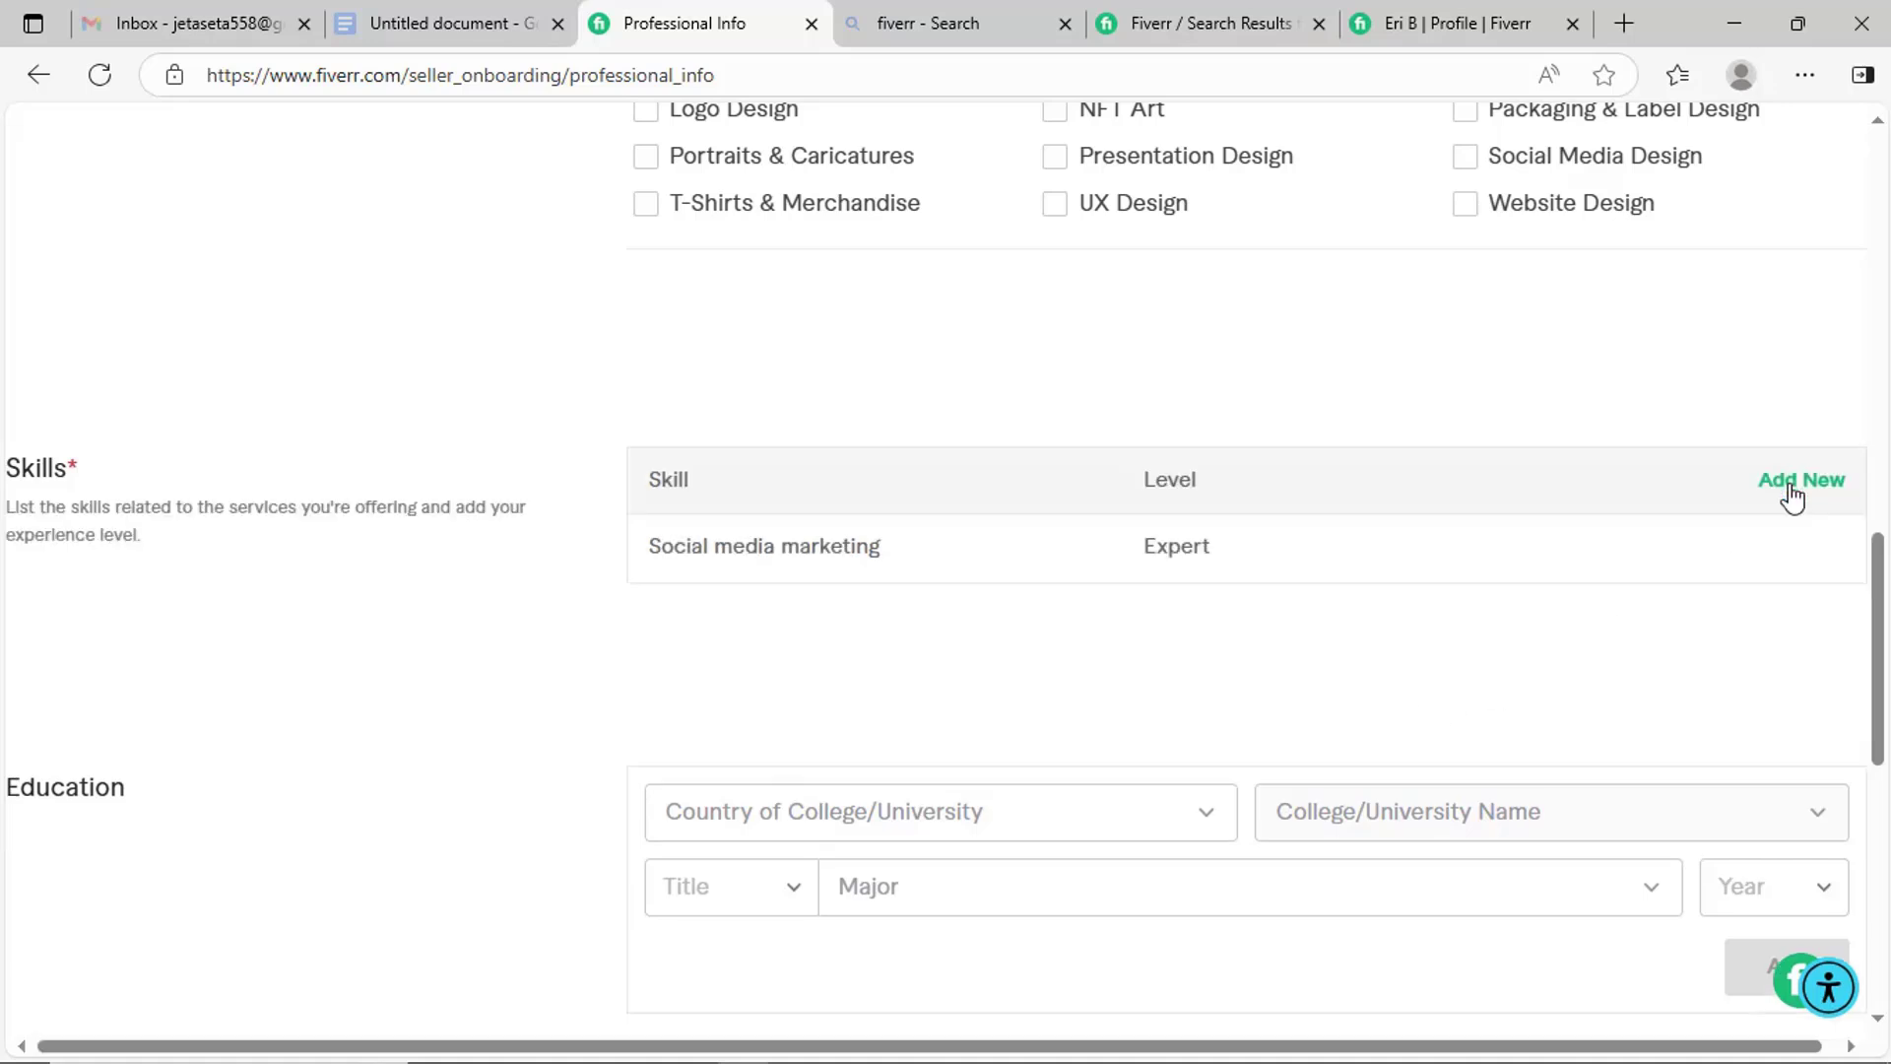
- Add YouTube SEO to Skills at Expert level
left_click(1817, 486)
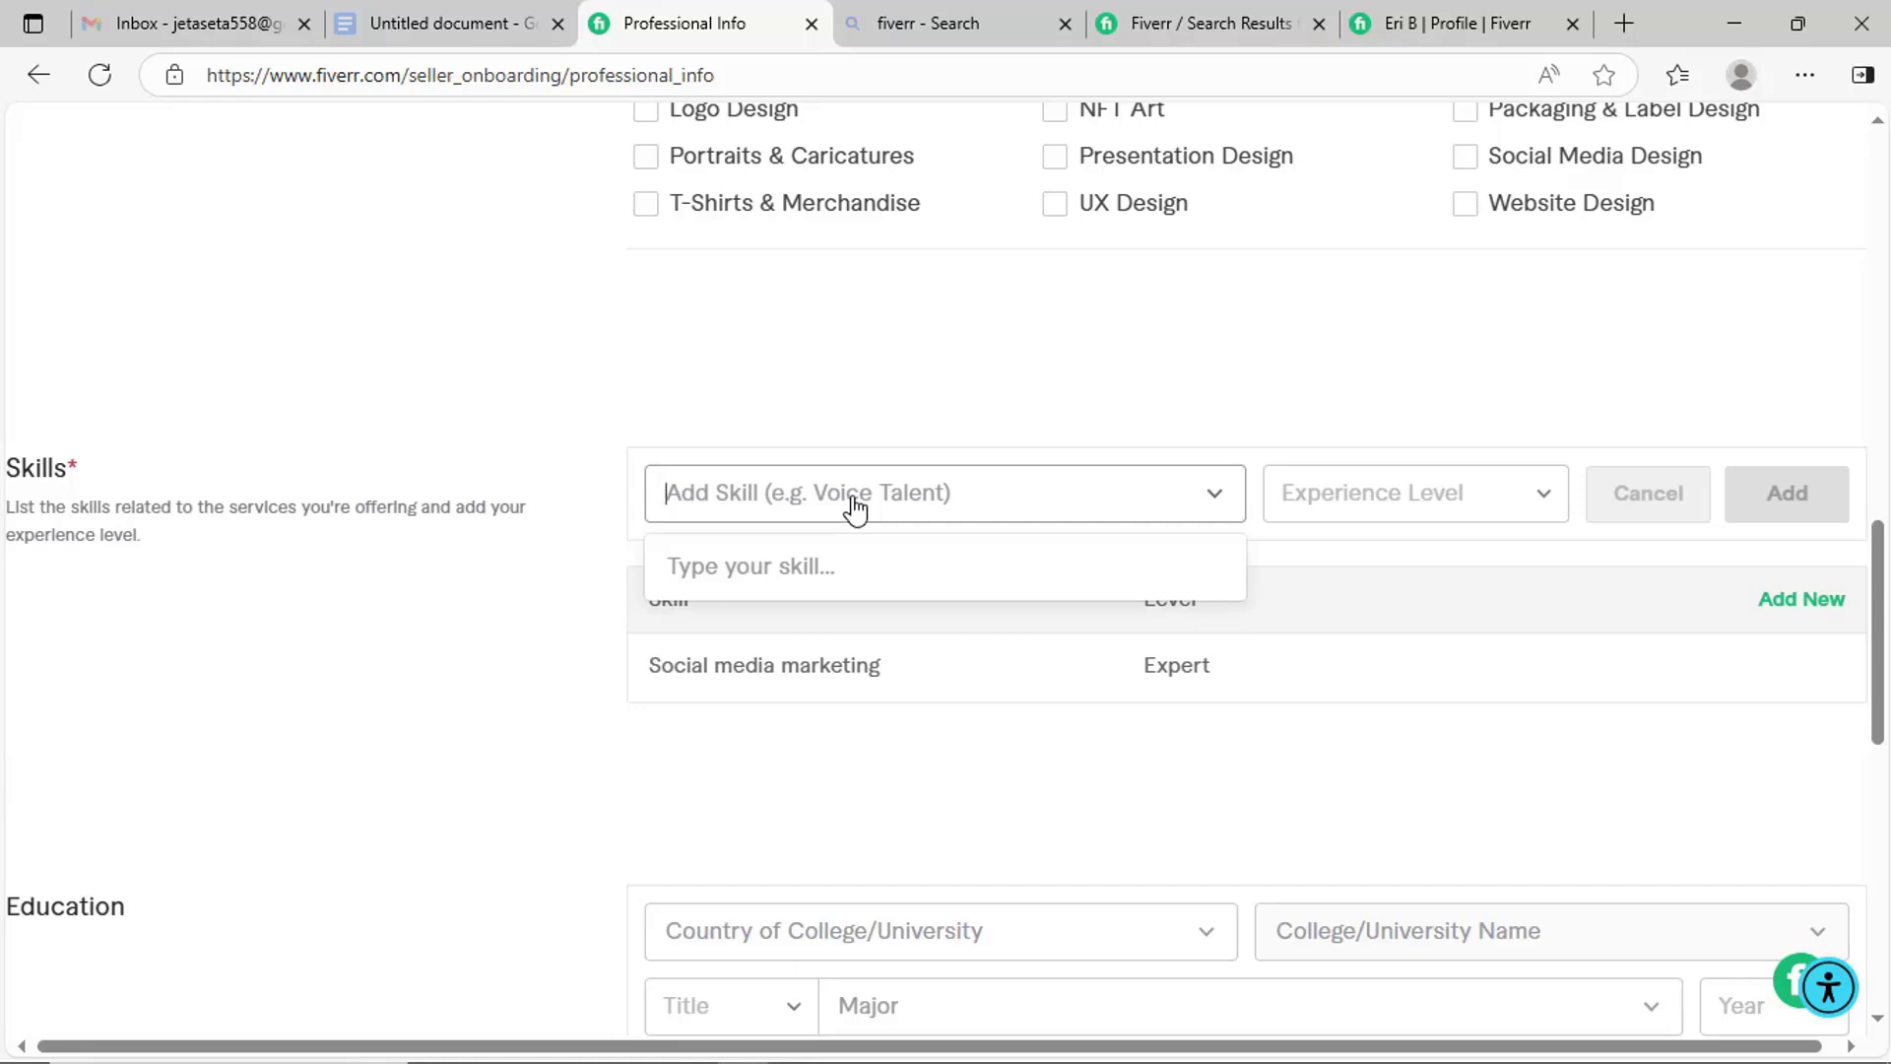
type("youtube s")
left_click(849, 566)
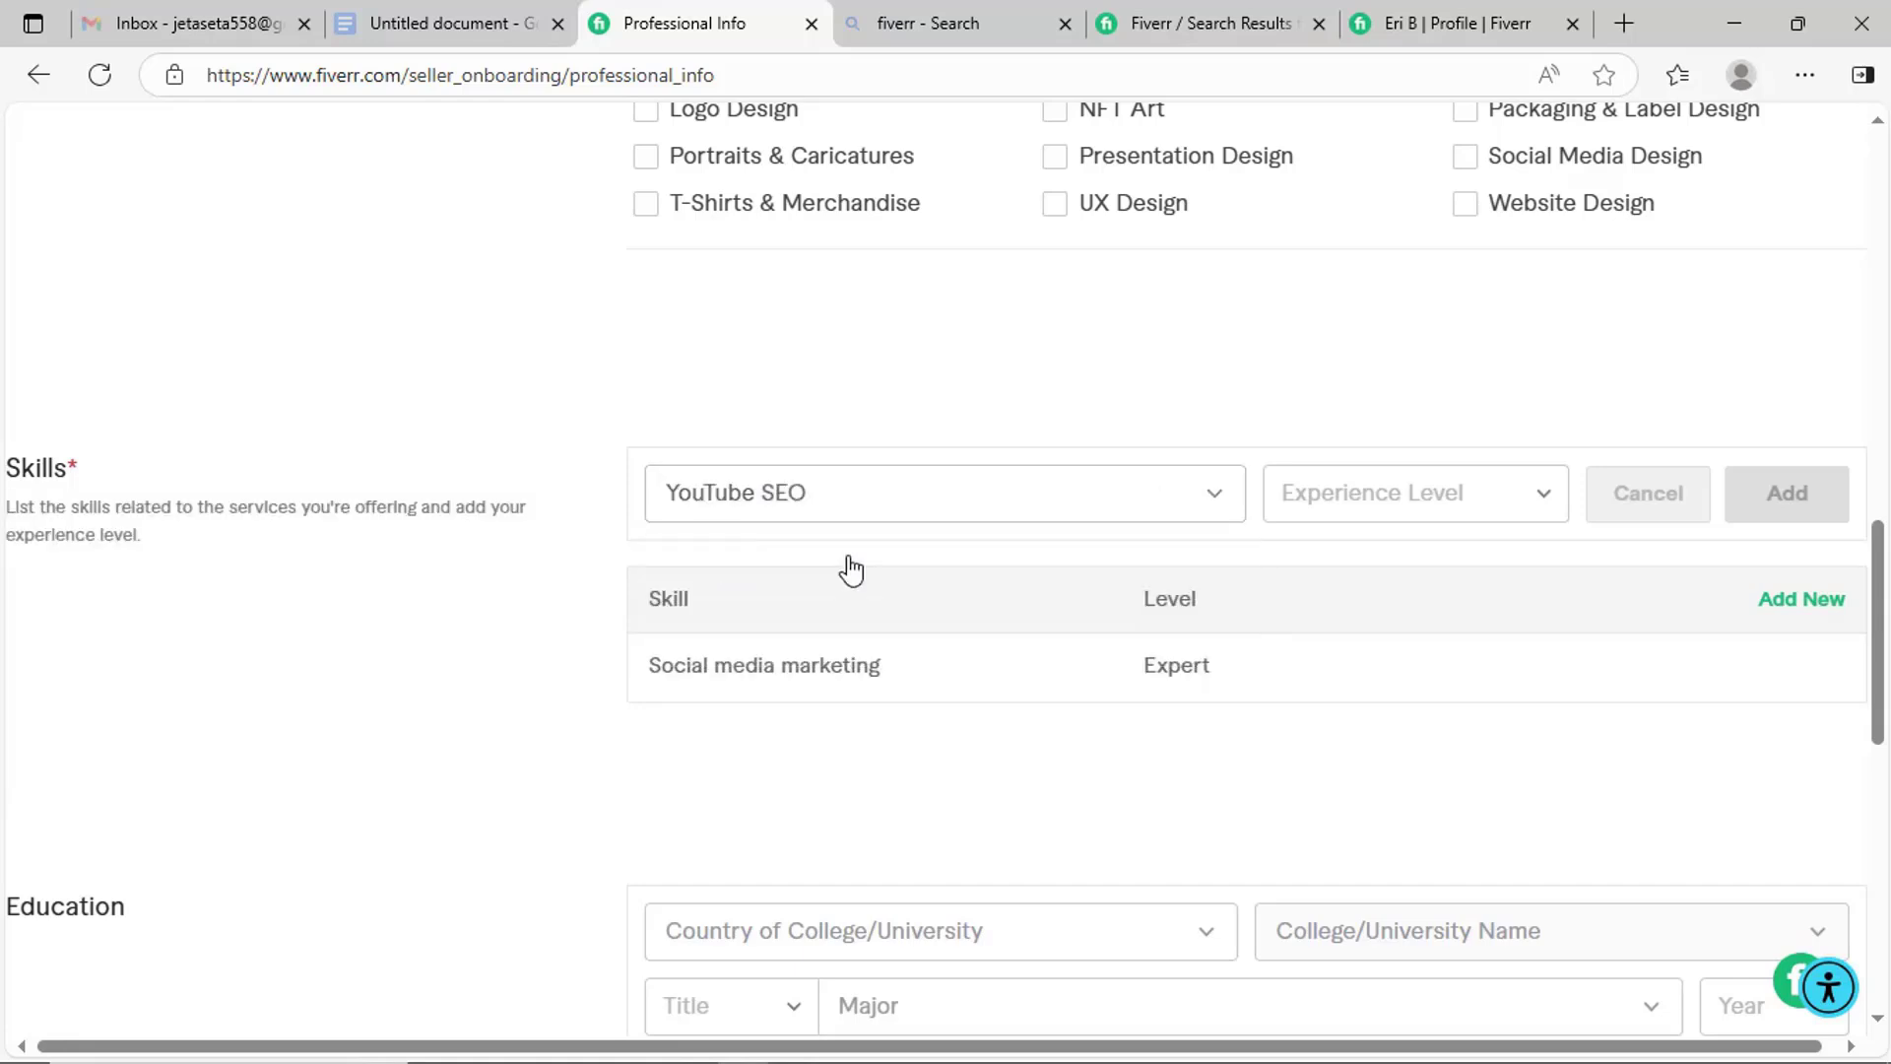
left_click(1486, 508)
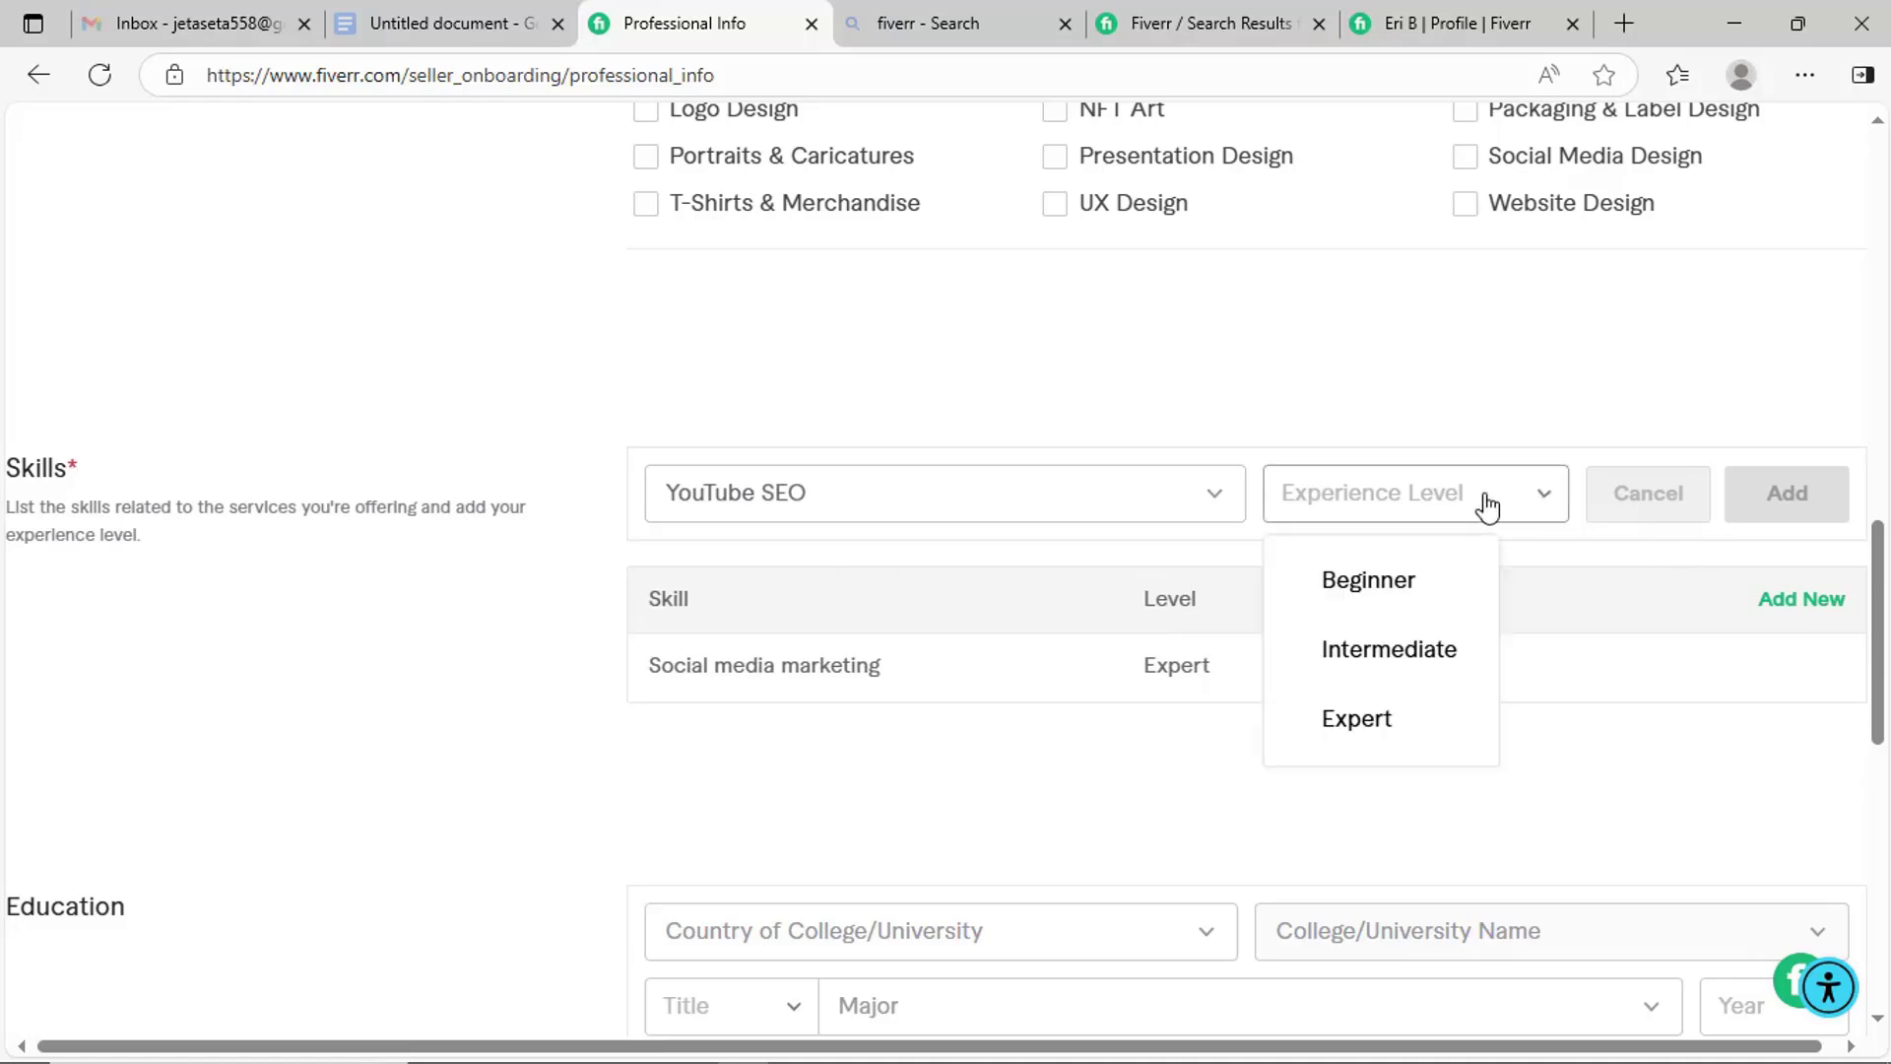
left_click(1365, 718)
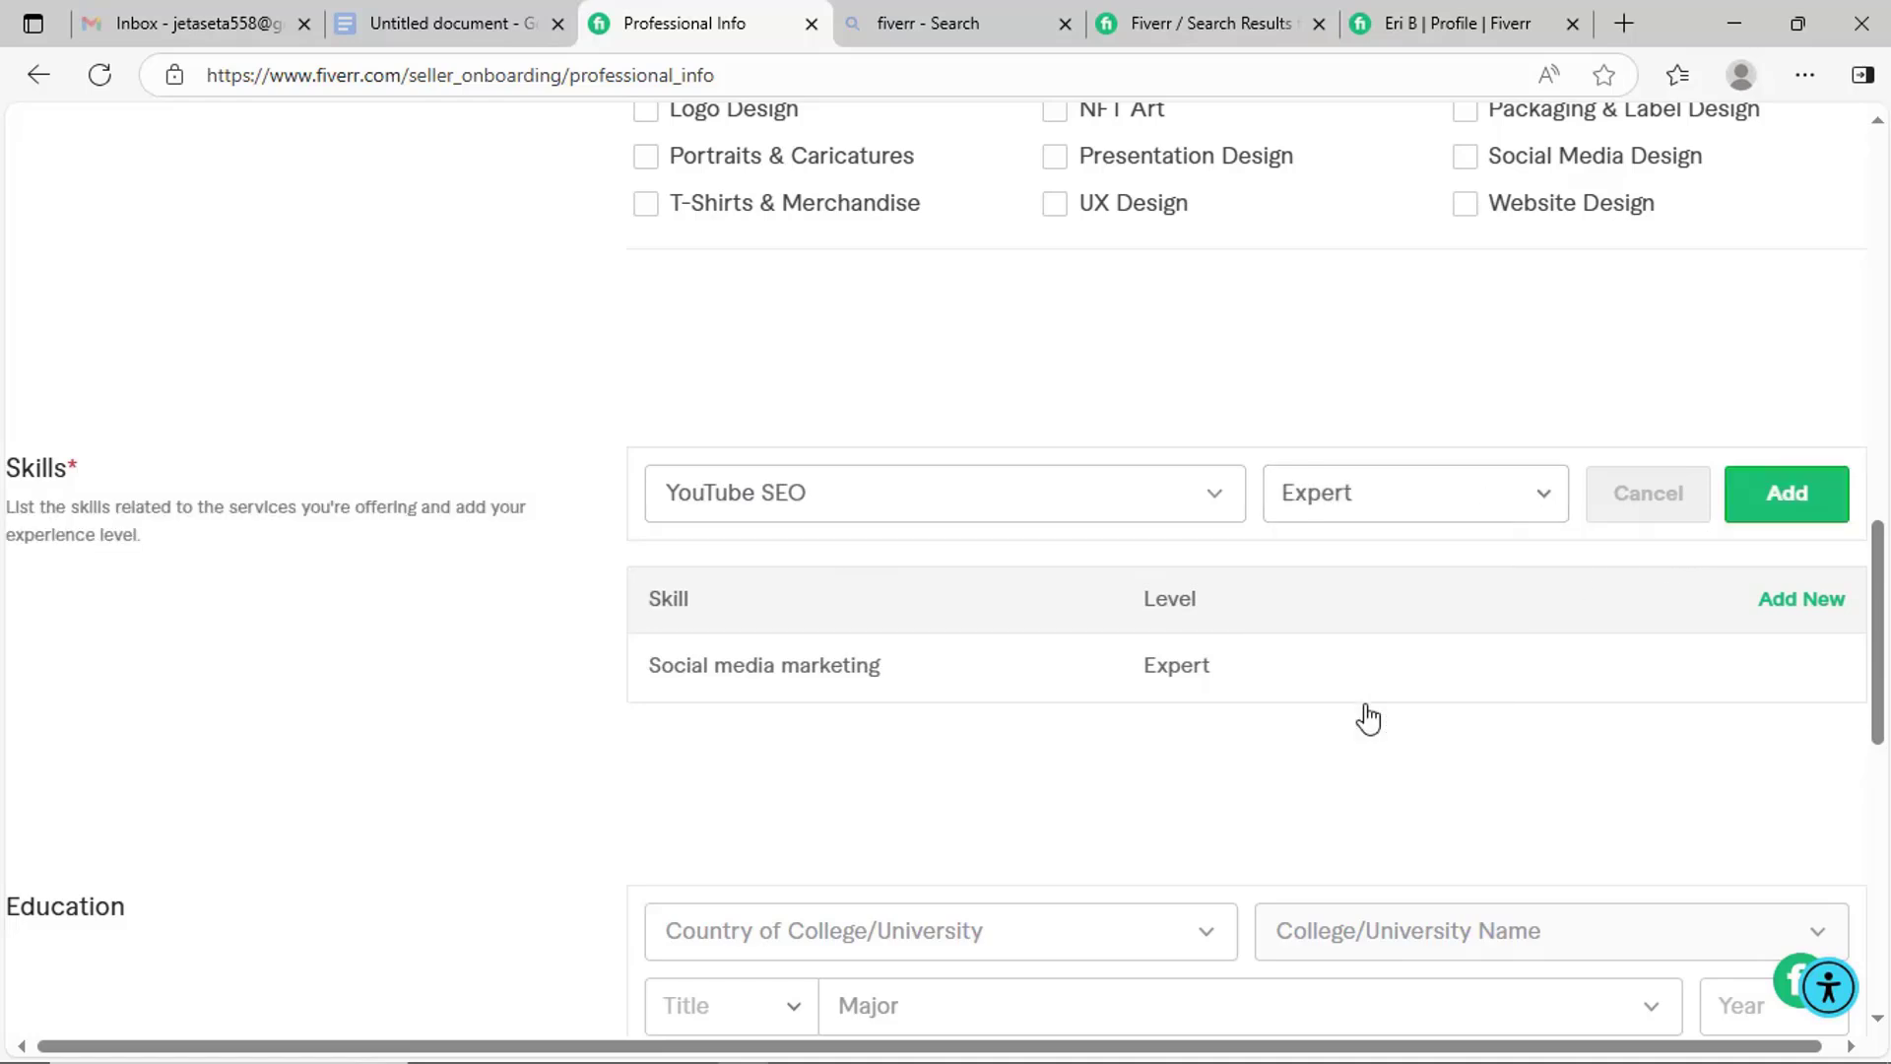
left_click(1810, 498)
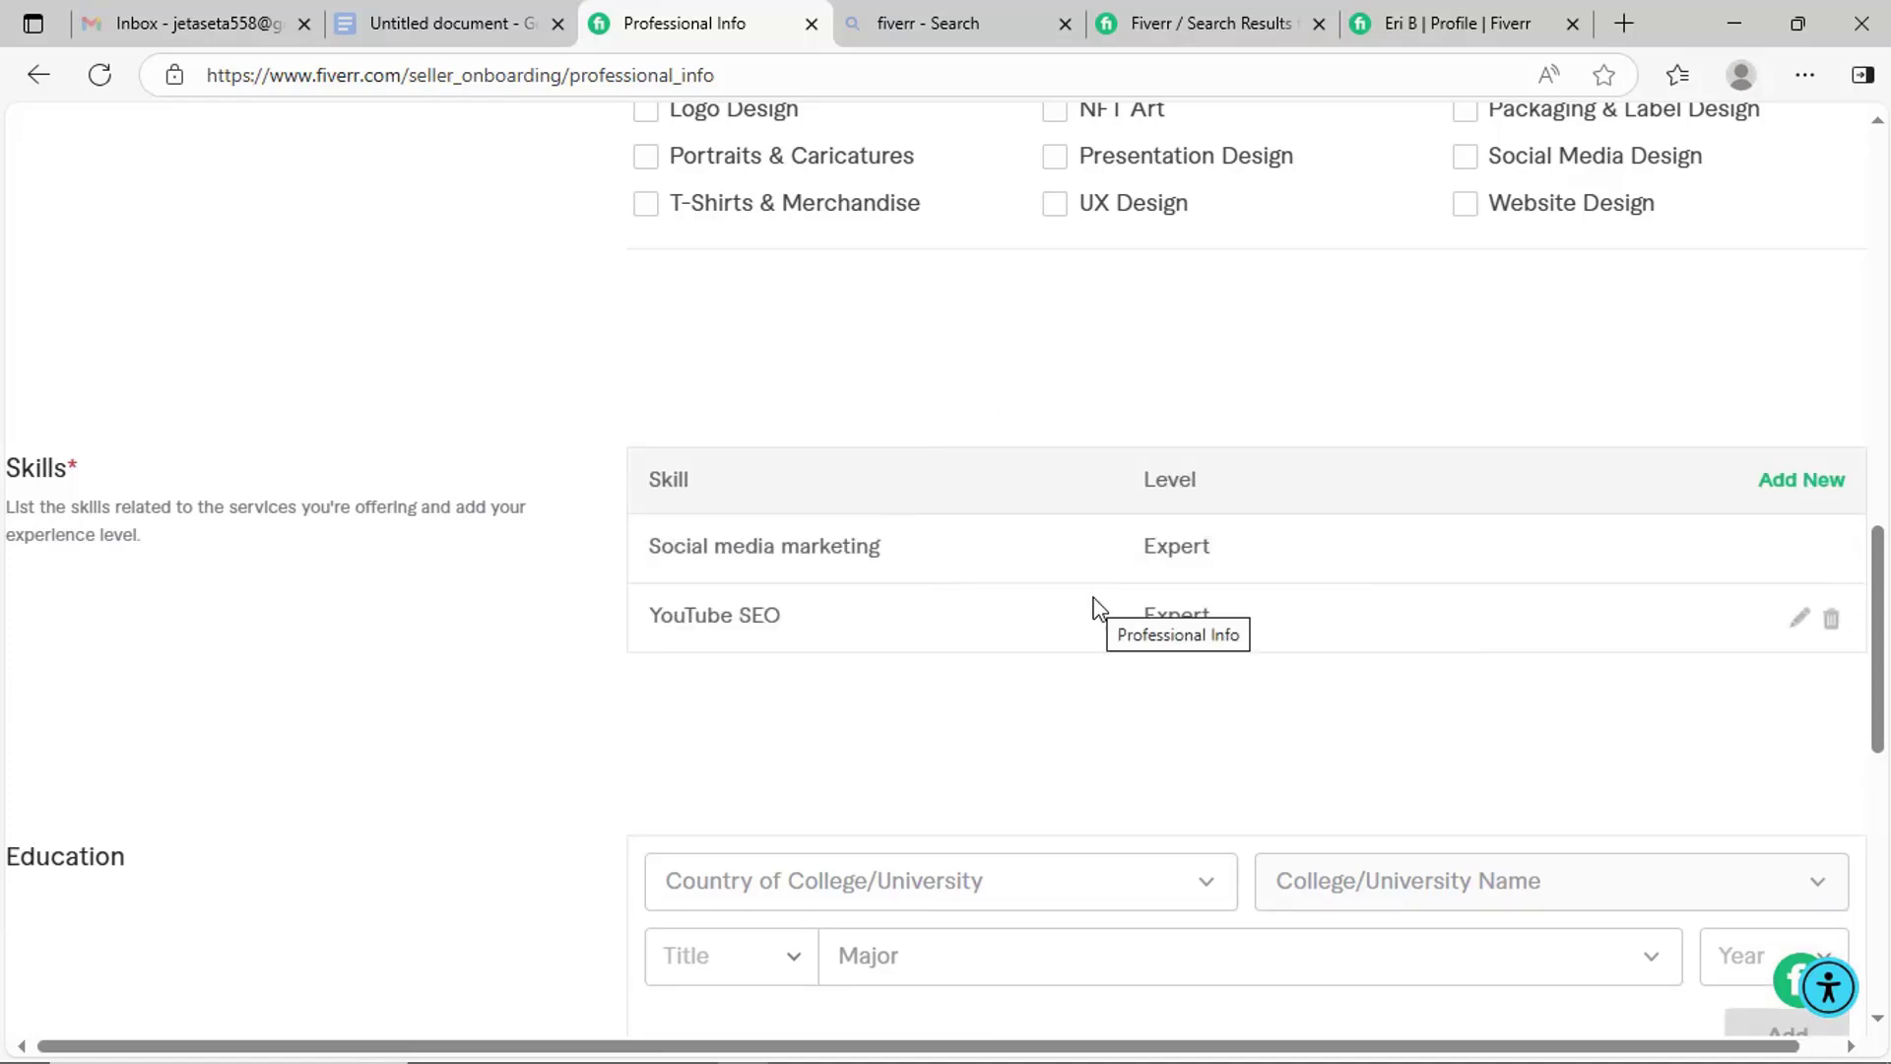
scroll(867, 591, "down", 3)
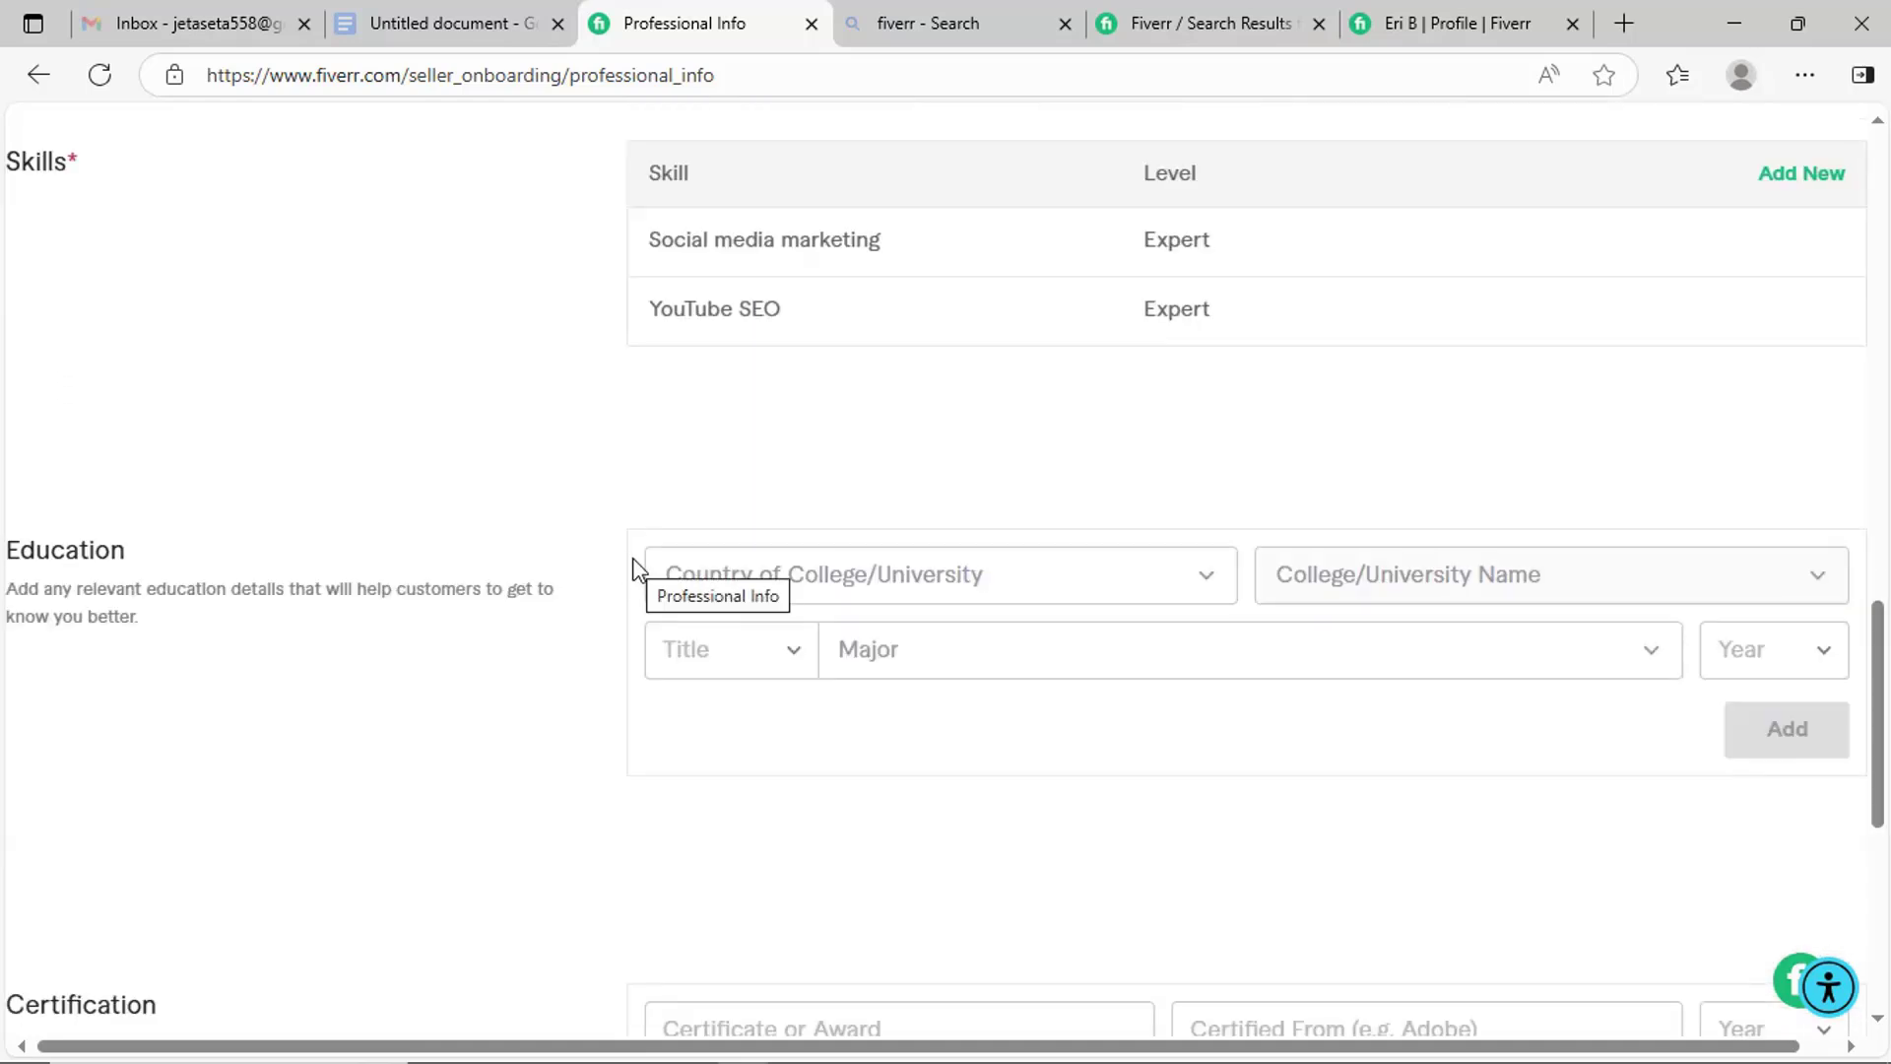
left_click(867, 583)
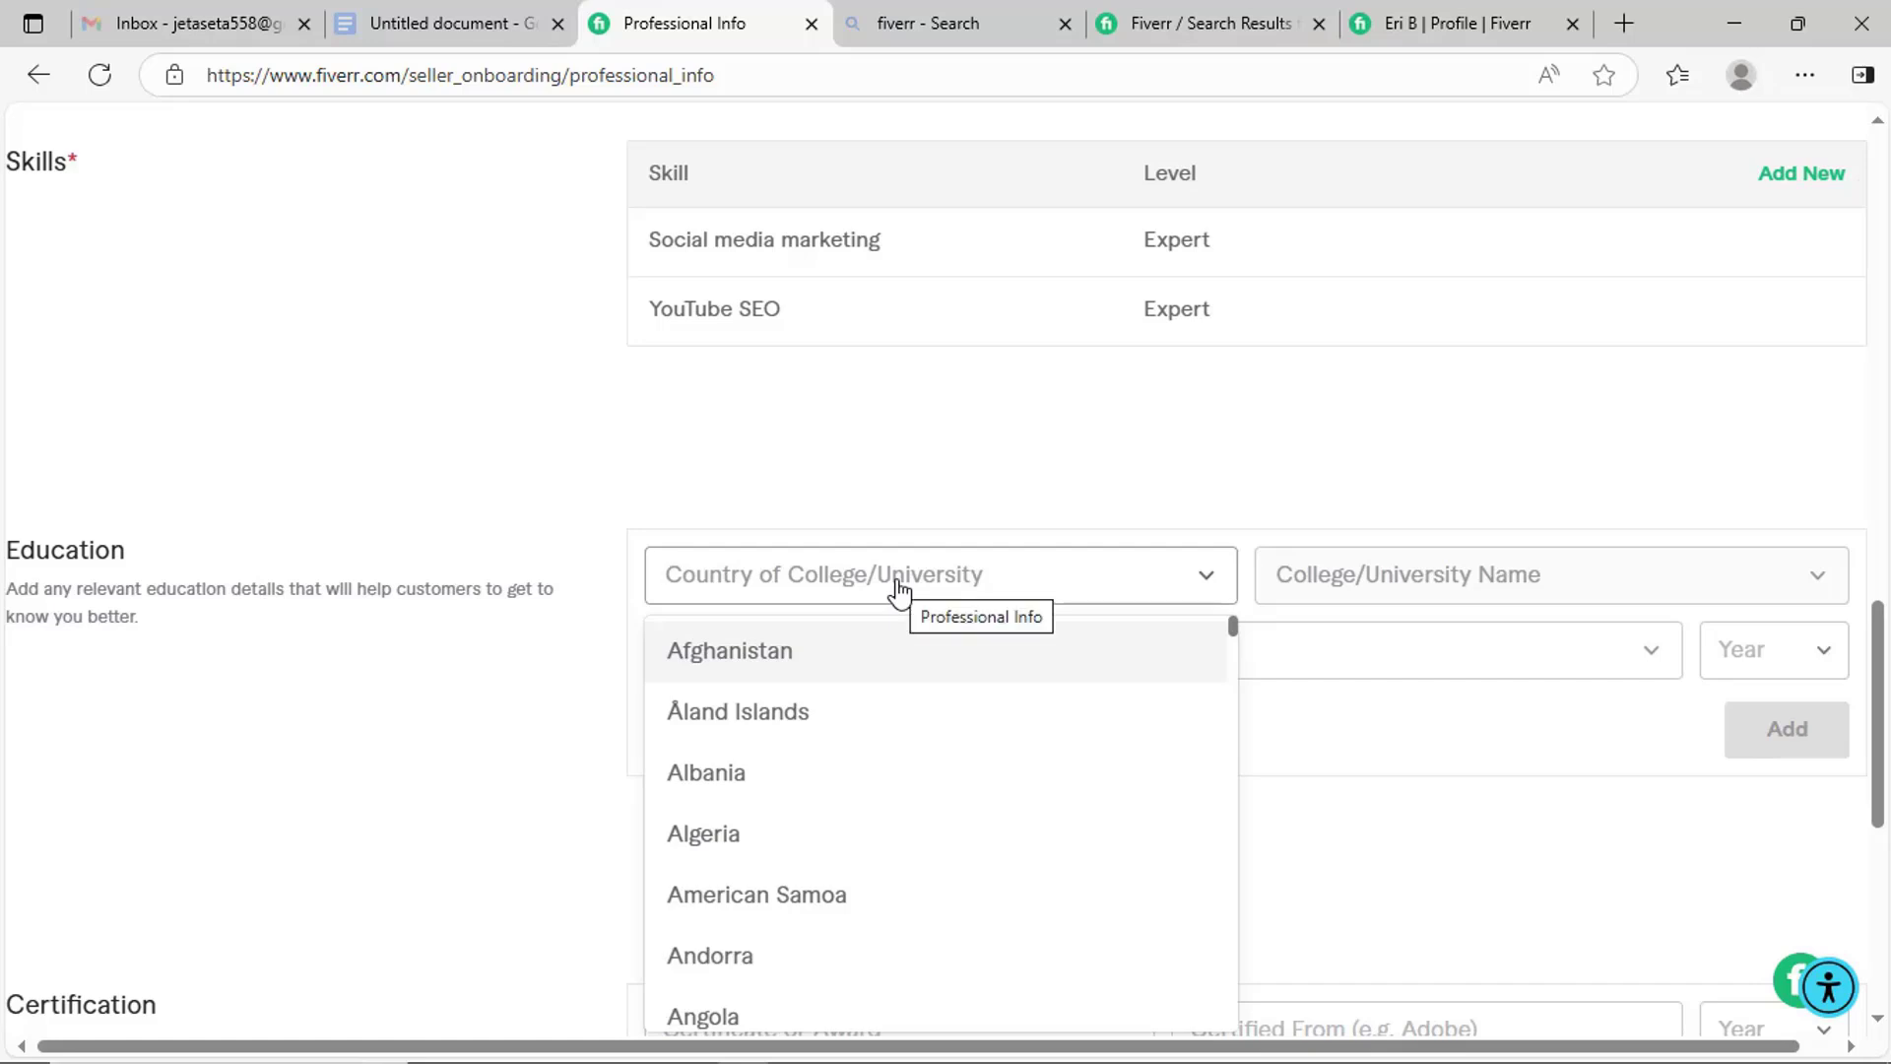
- Set the education country to Bangladesh, fill in the college name, and choose degree title B.Sc
type("ban")
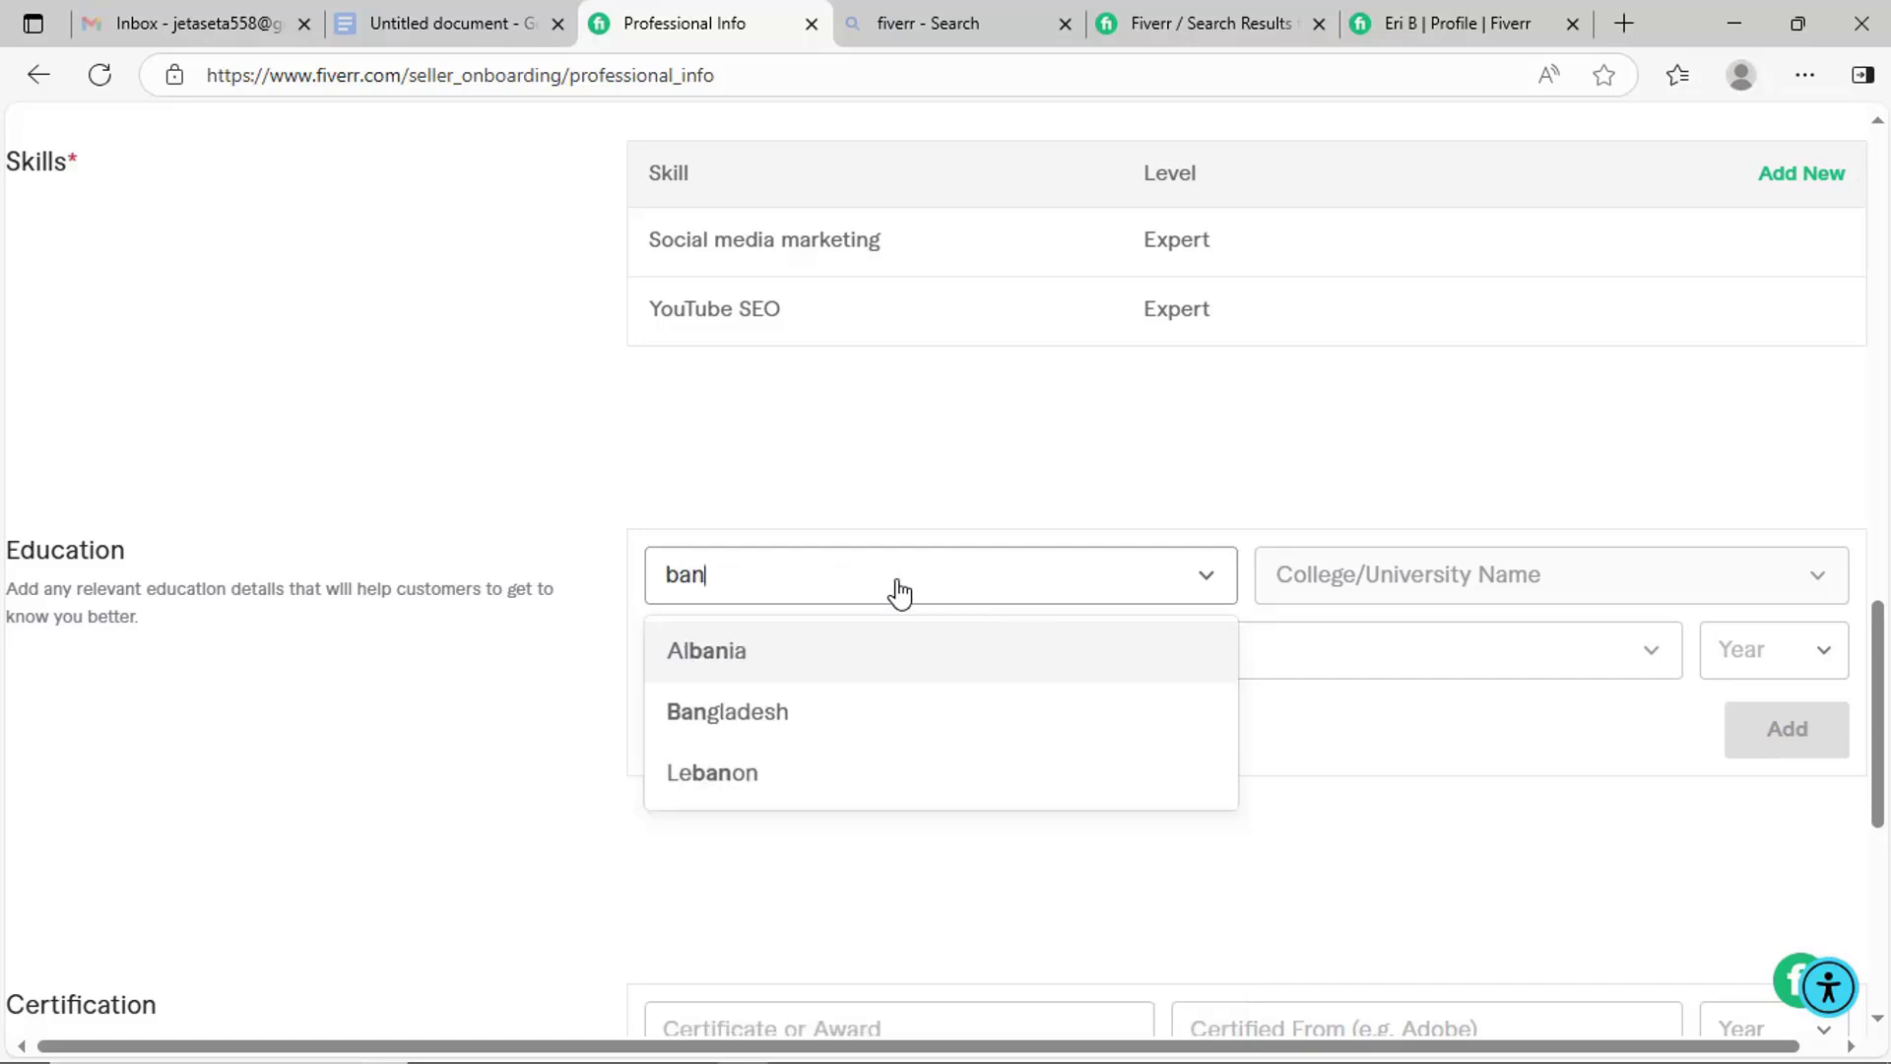
left_click(827, 711)
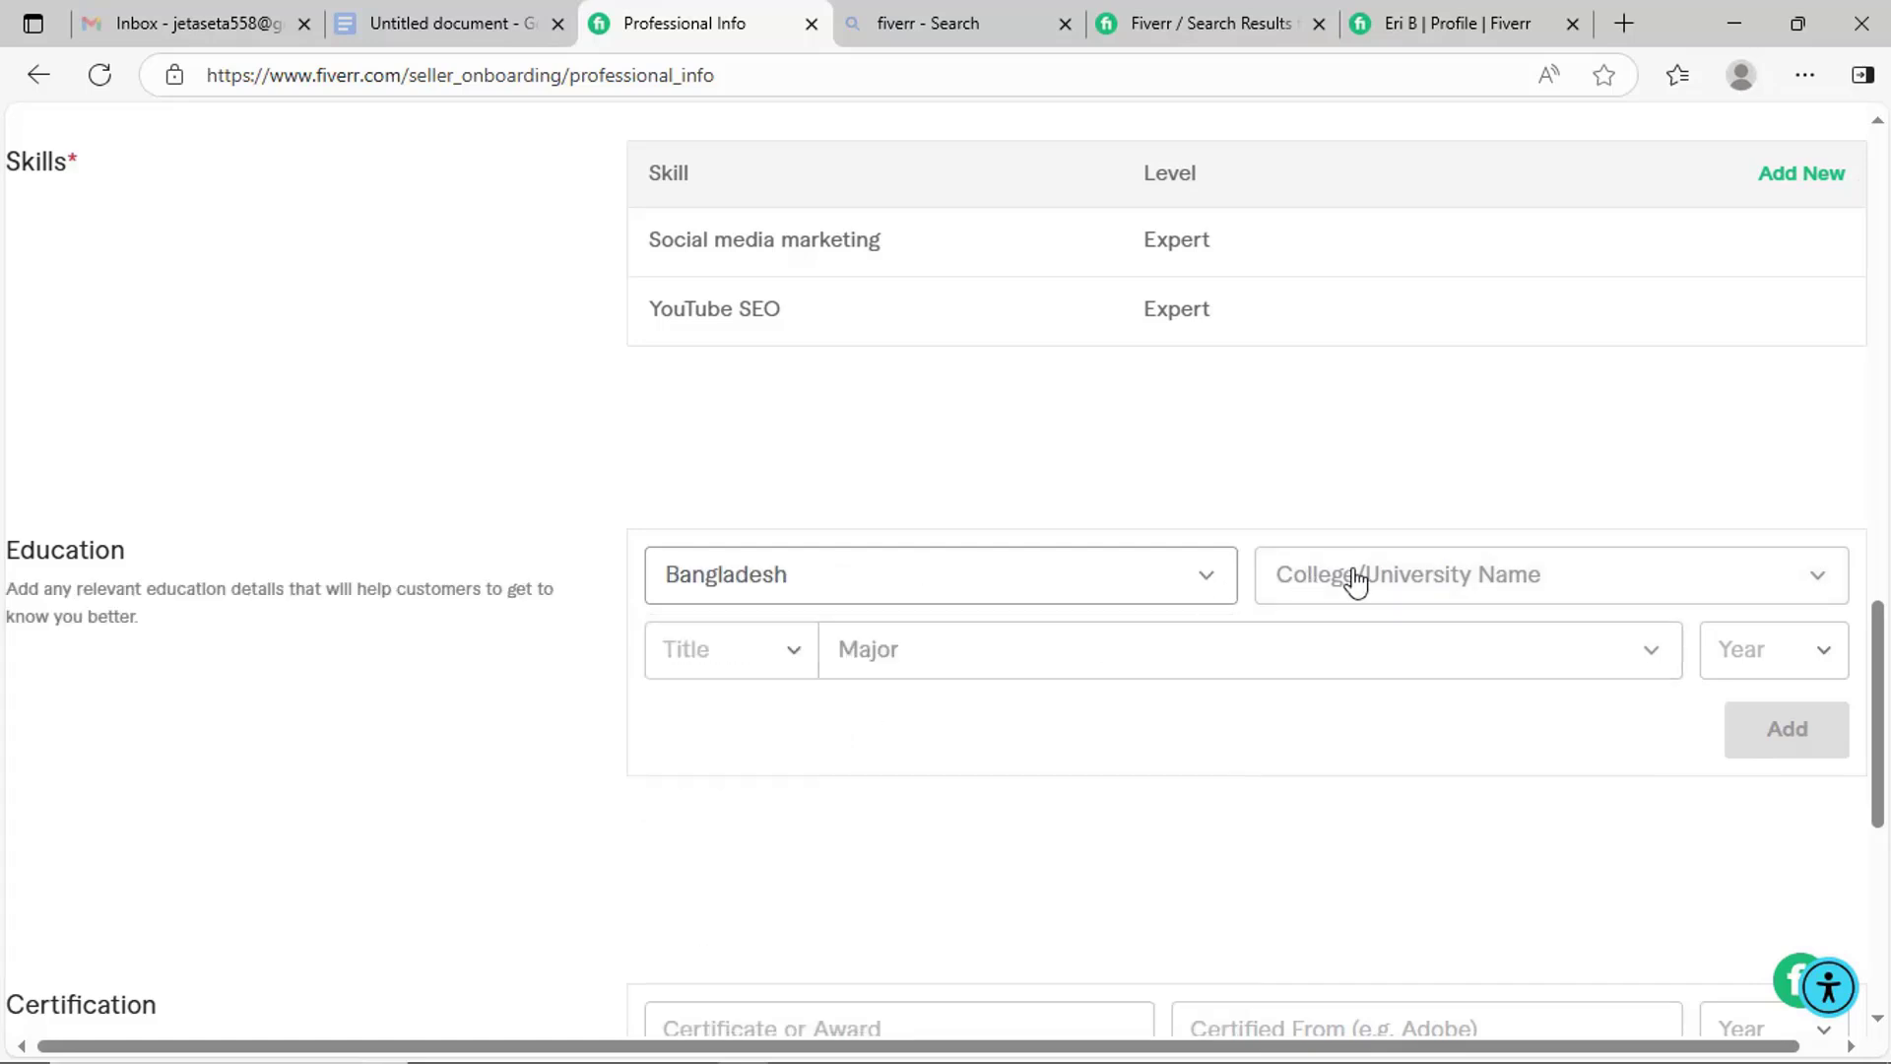
left_click(1500, 573)
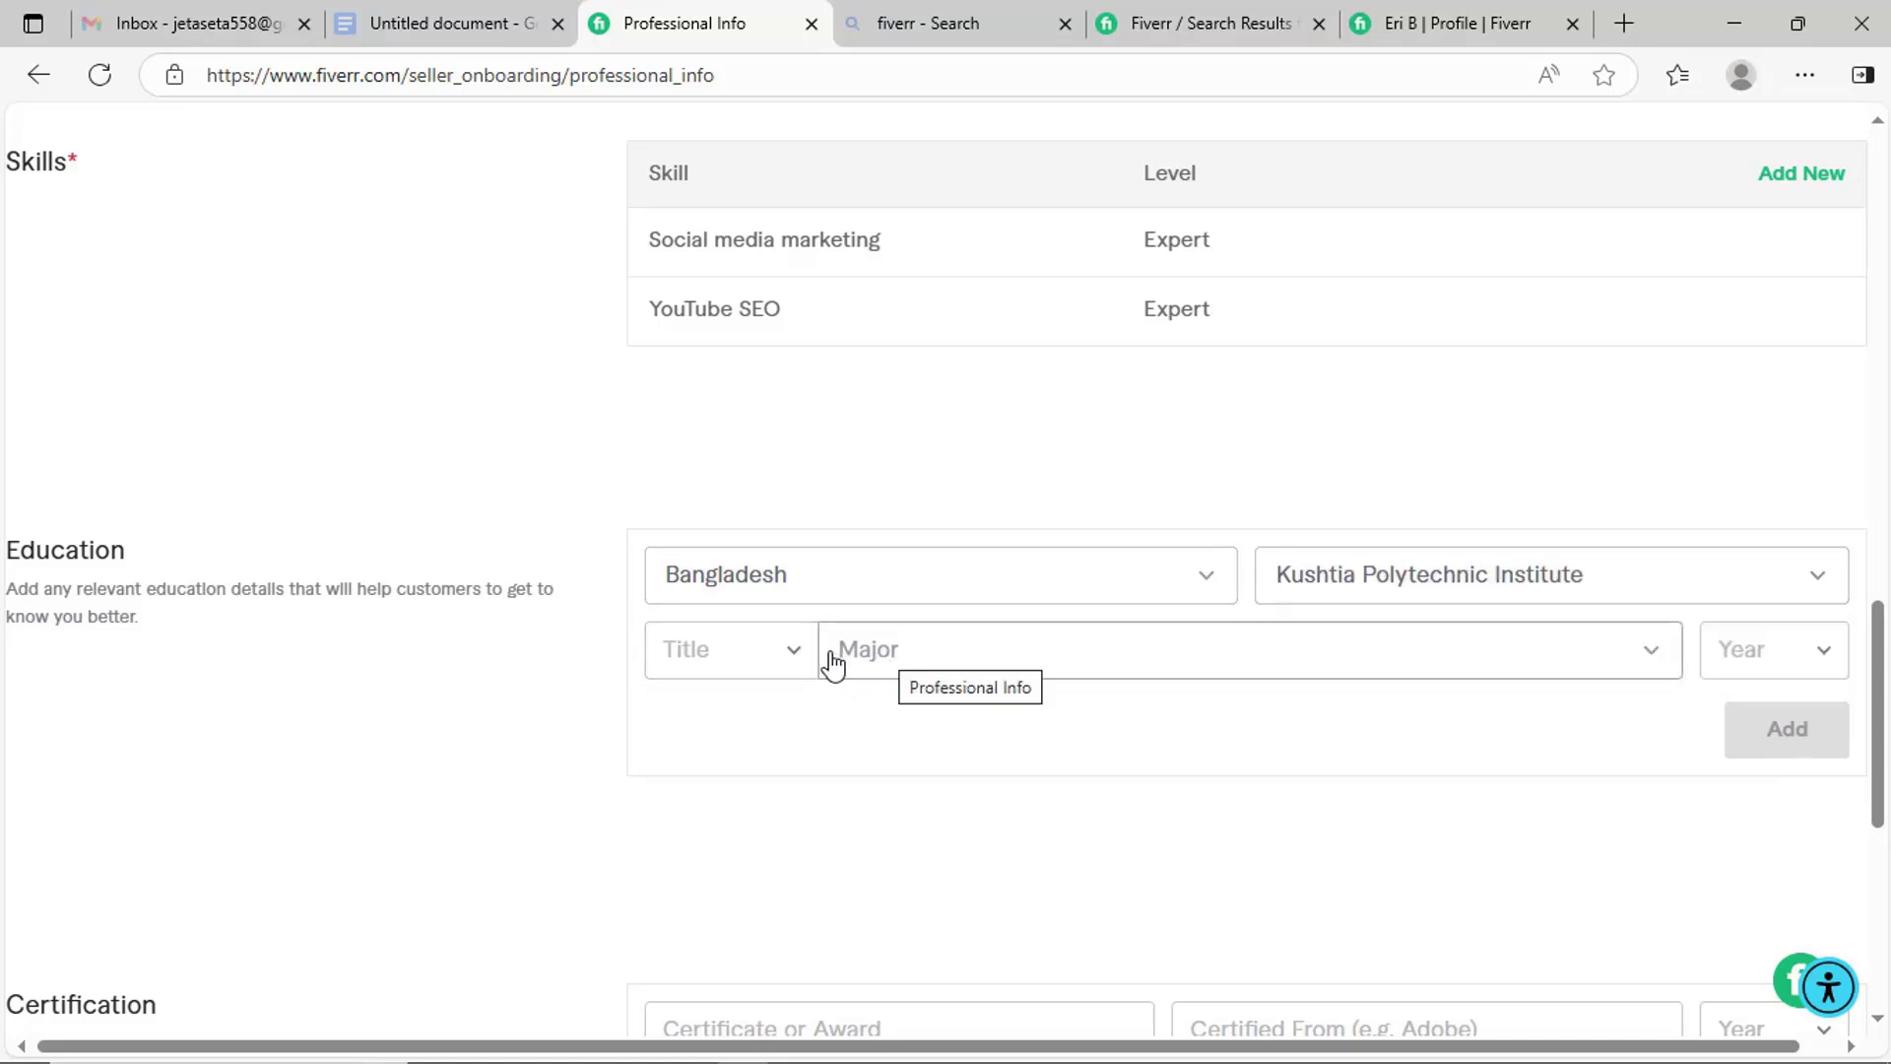
left_click(800, 650)
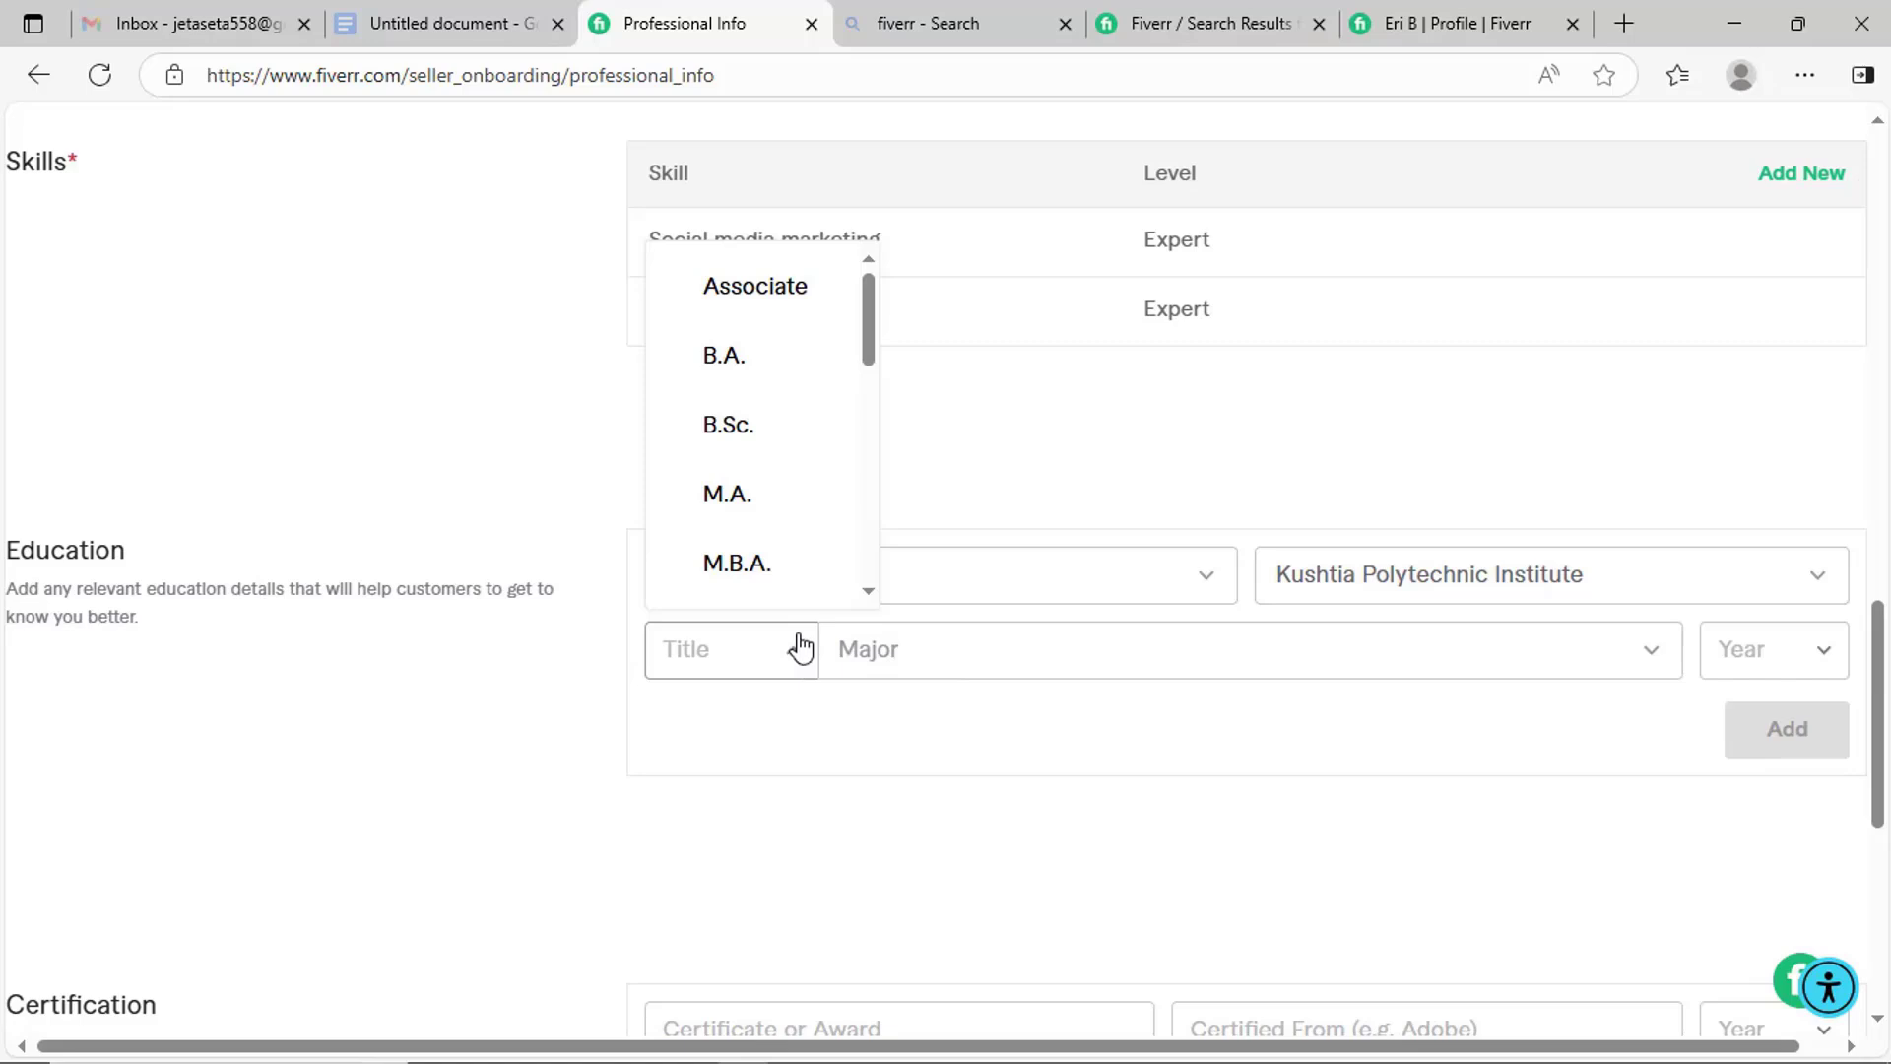
left_click(760, 423)
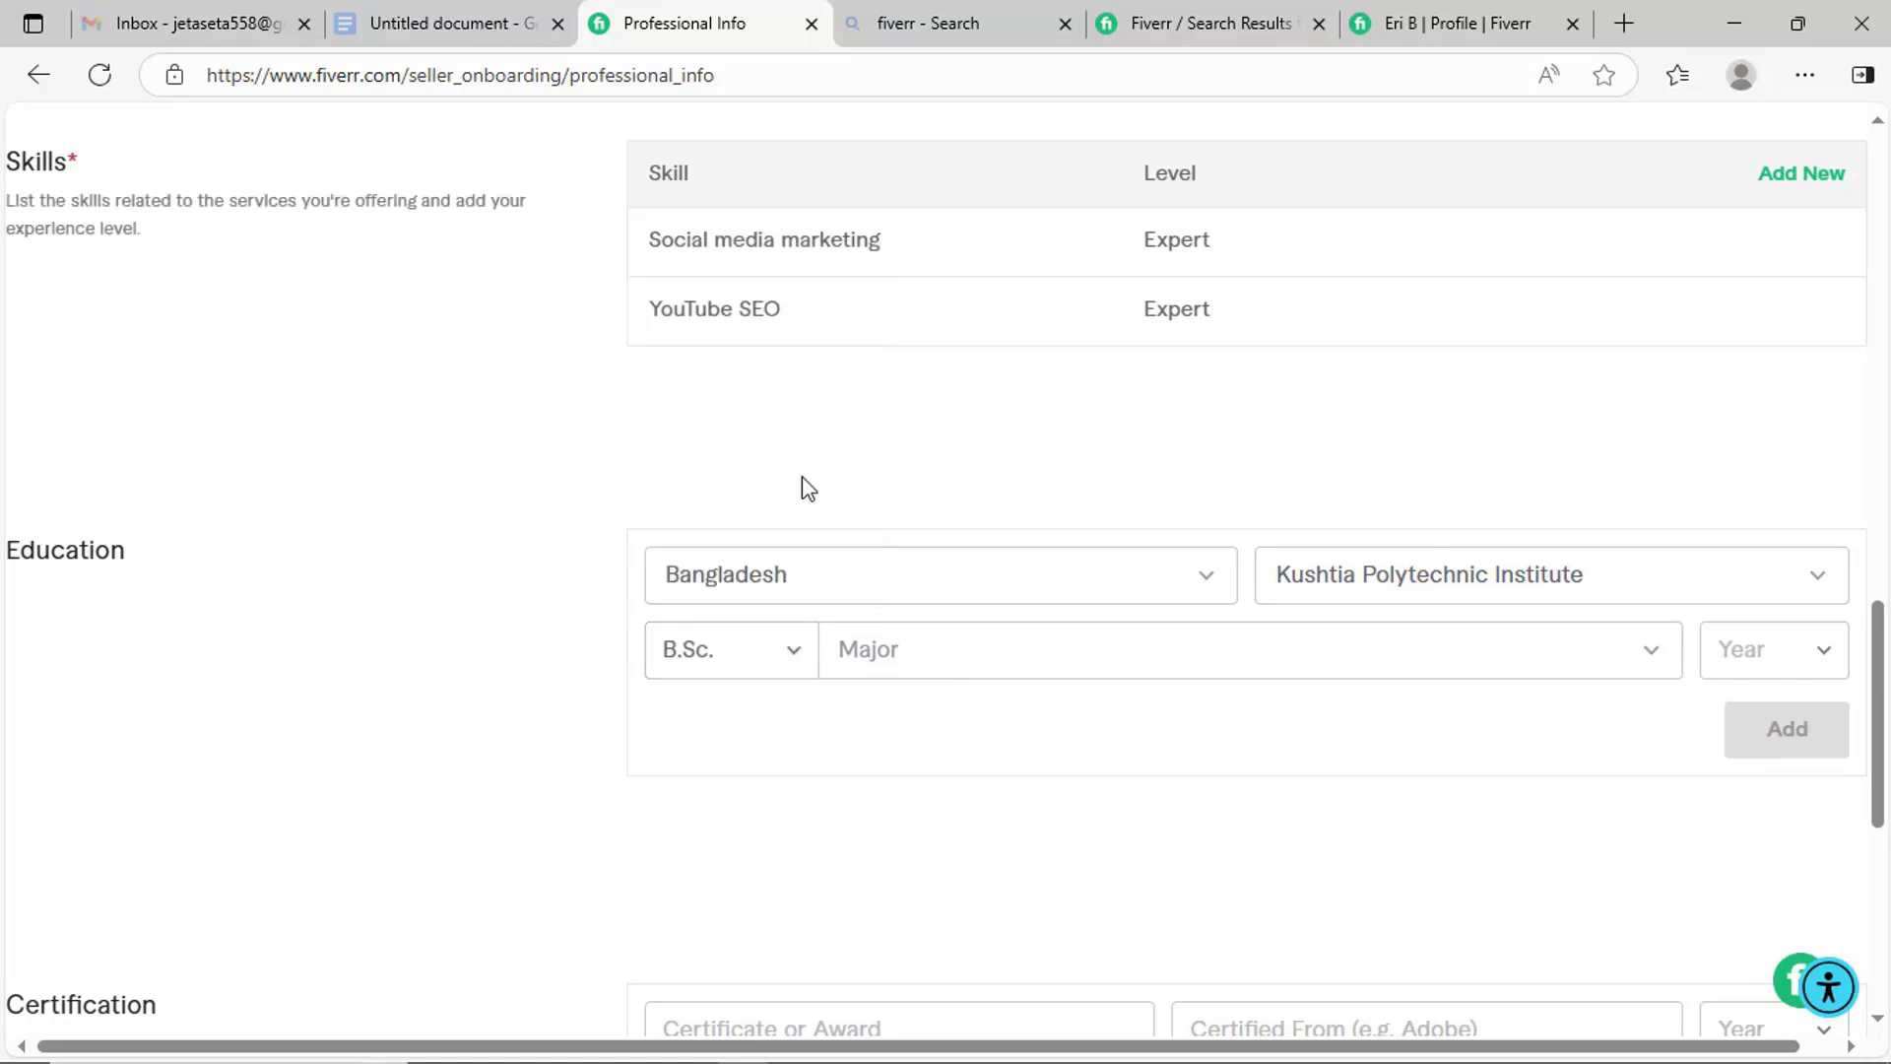
- Enter Social media marketing as the major
left_click(899, 650)
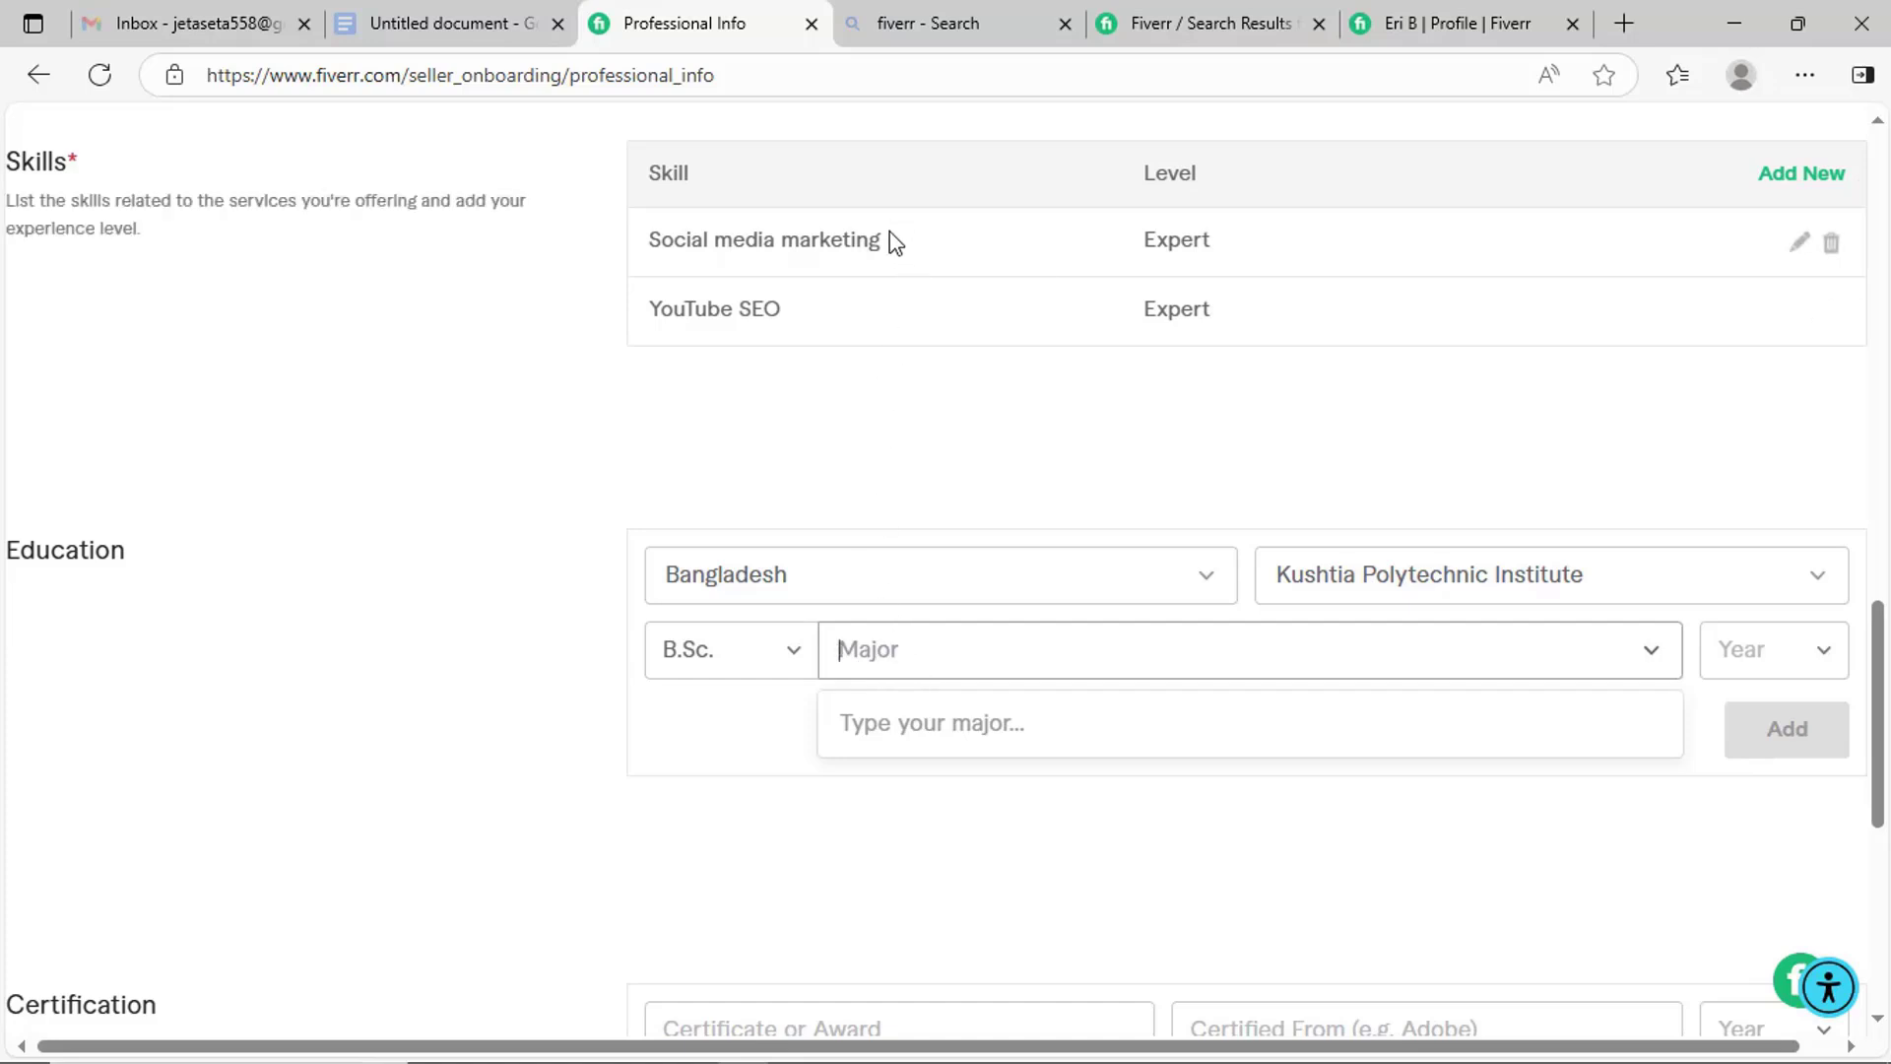
left_click_drag(892, 241, 650, 260)
key("ctrl+c")
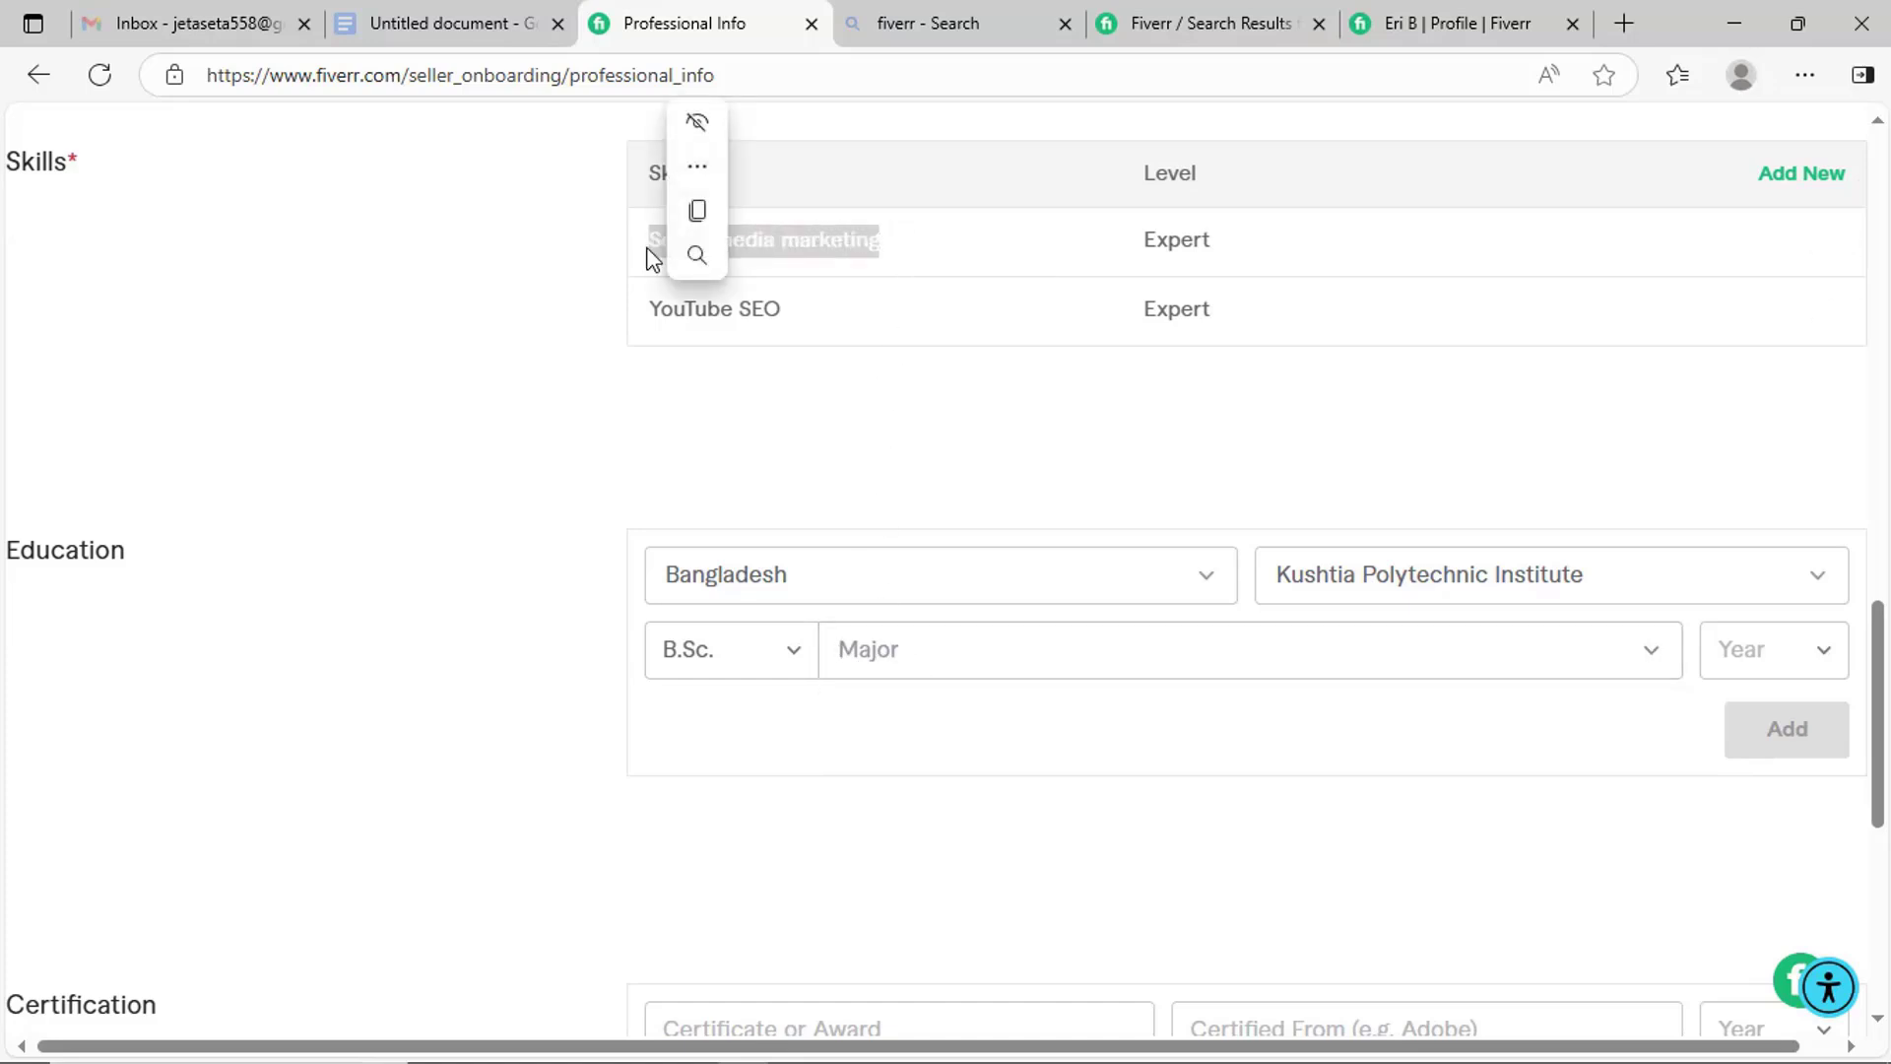
left_click(984, 652)
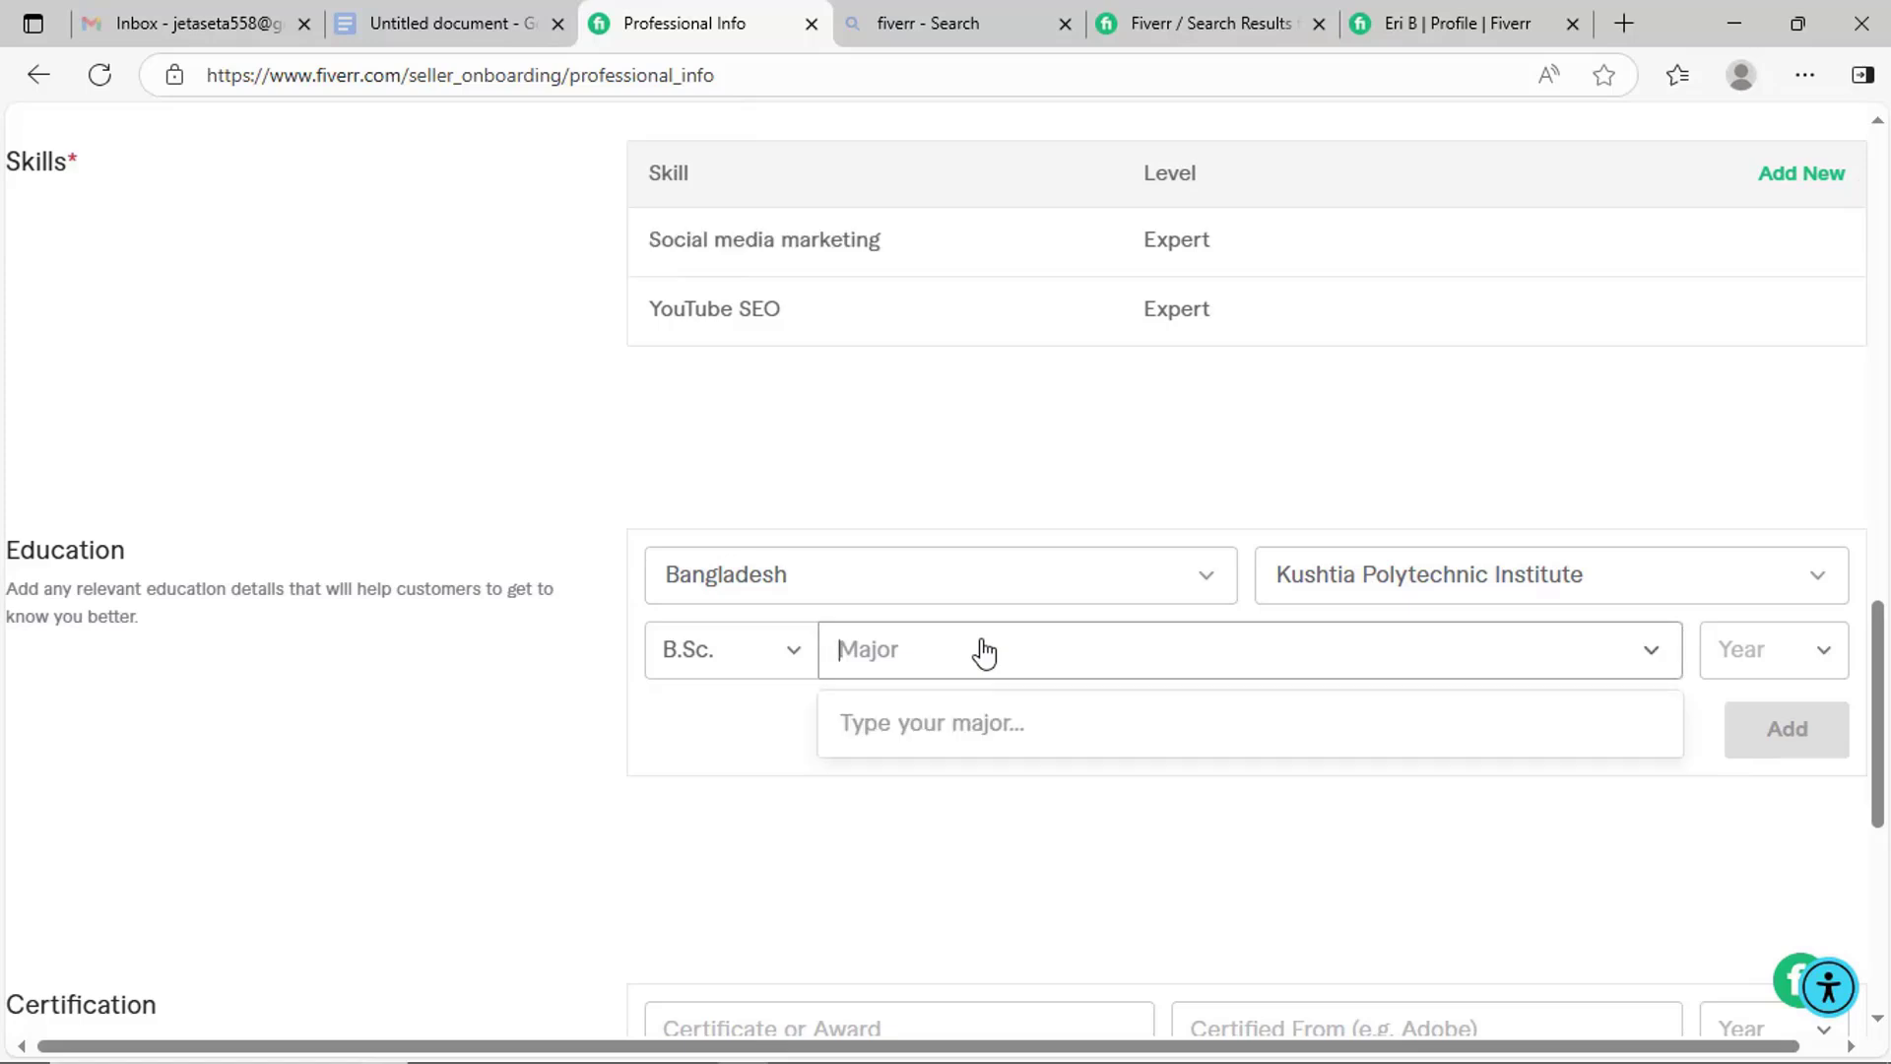
key("ctrl+v")
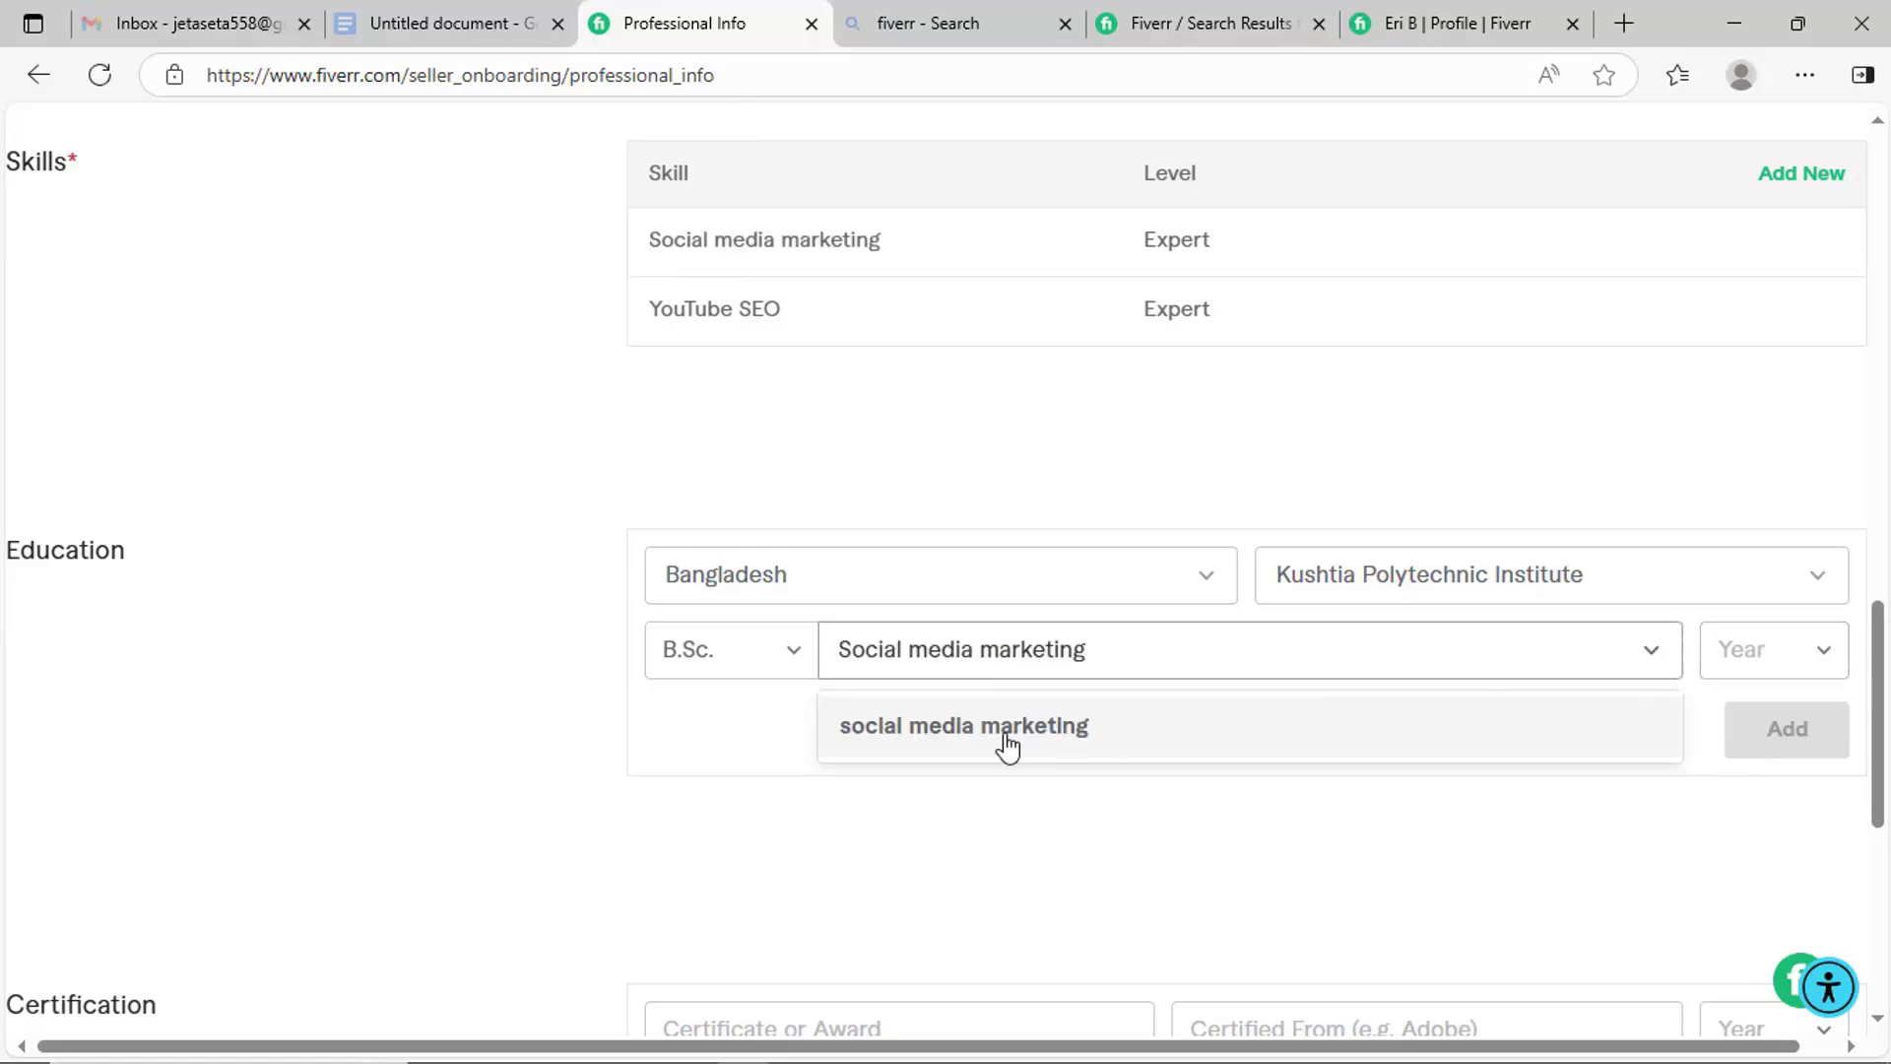
left_click(1007, 741)
- Set the graduation year to 2019 and add the education entry
left_click(1807, 680)
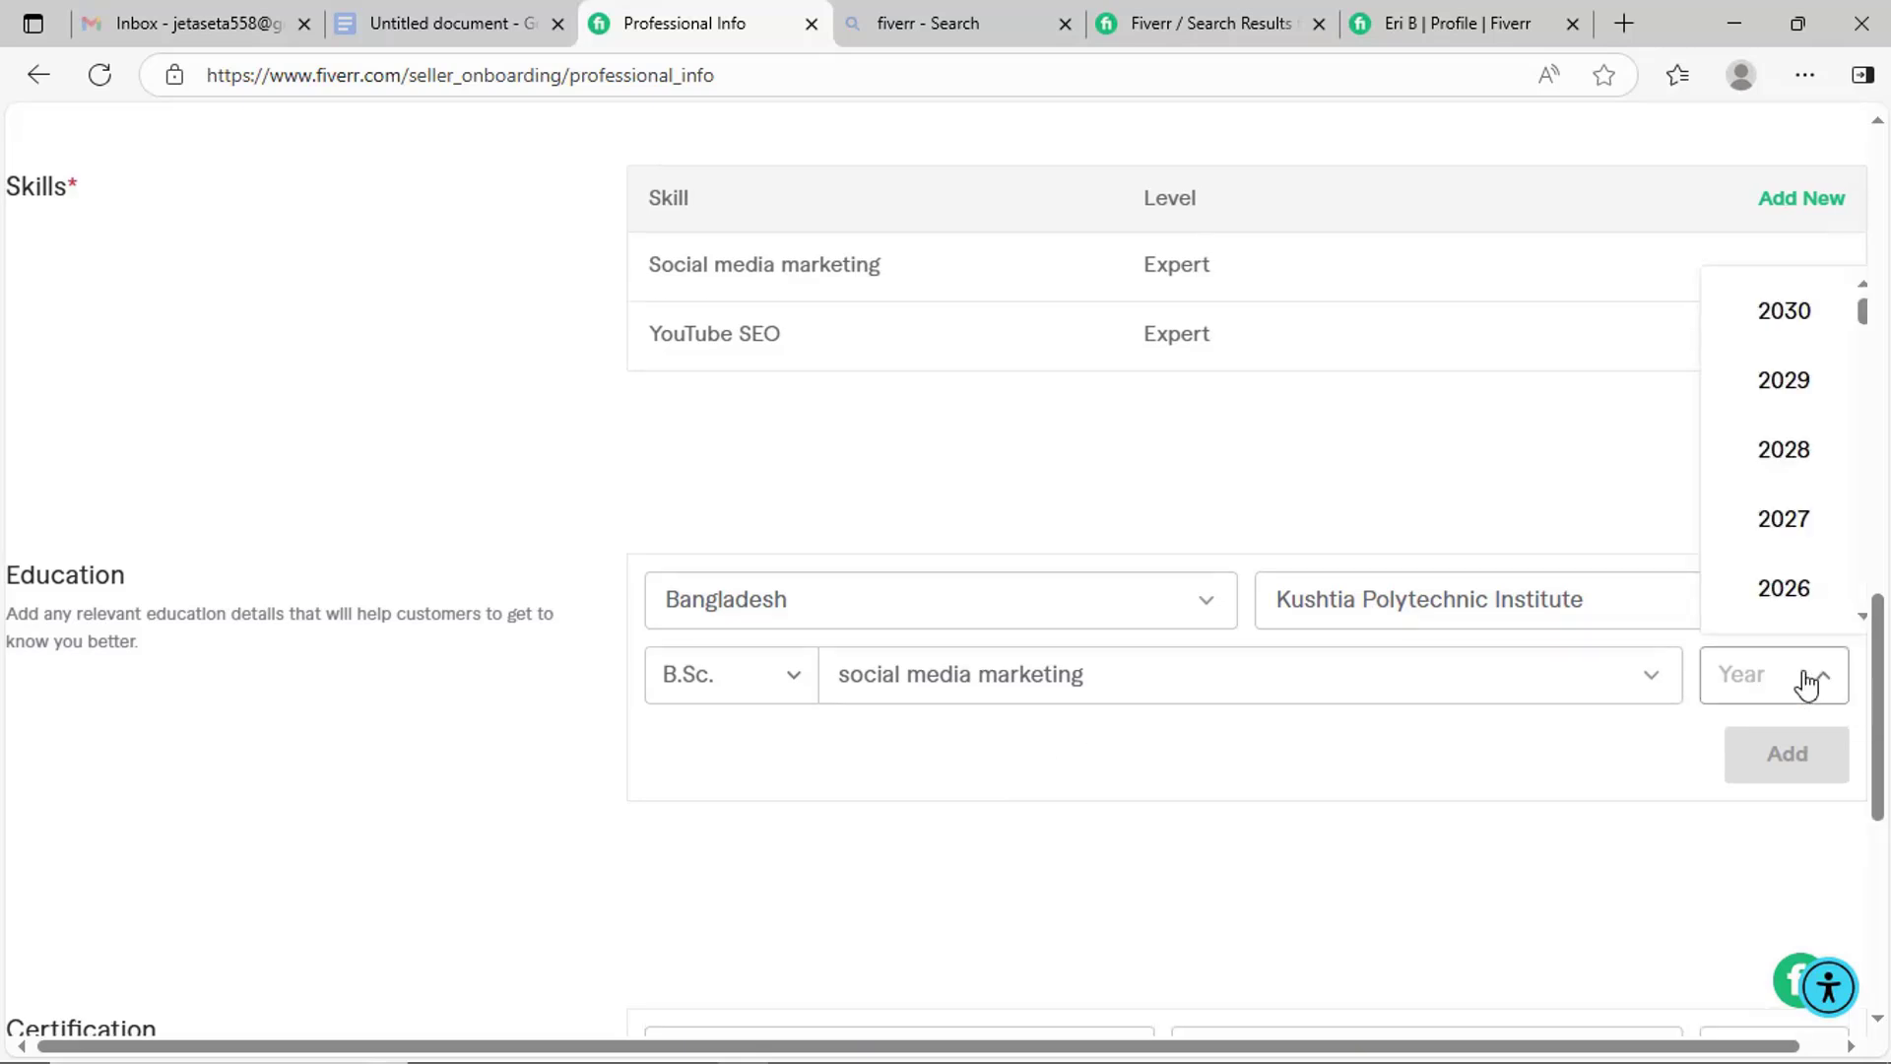
scroll(1870, 359, "down", 5)
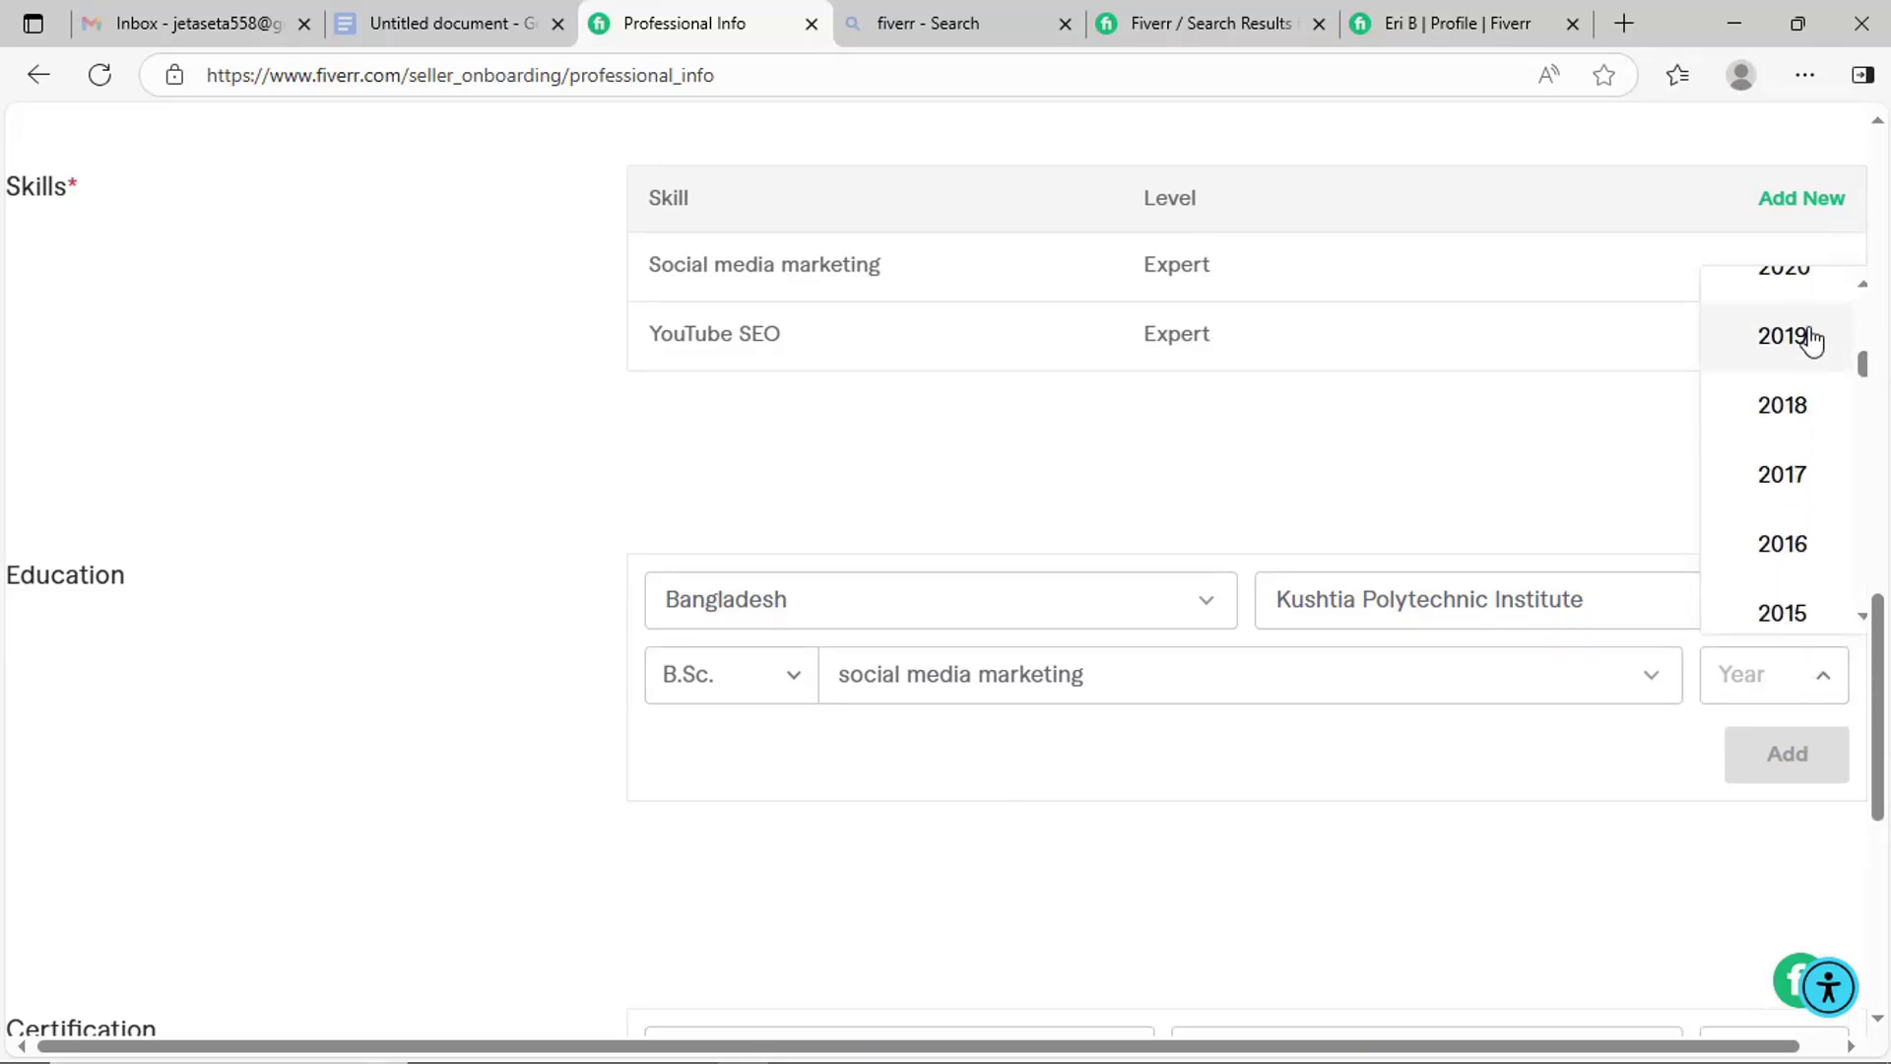
left_click(1808, 336)
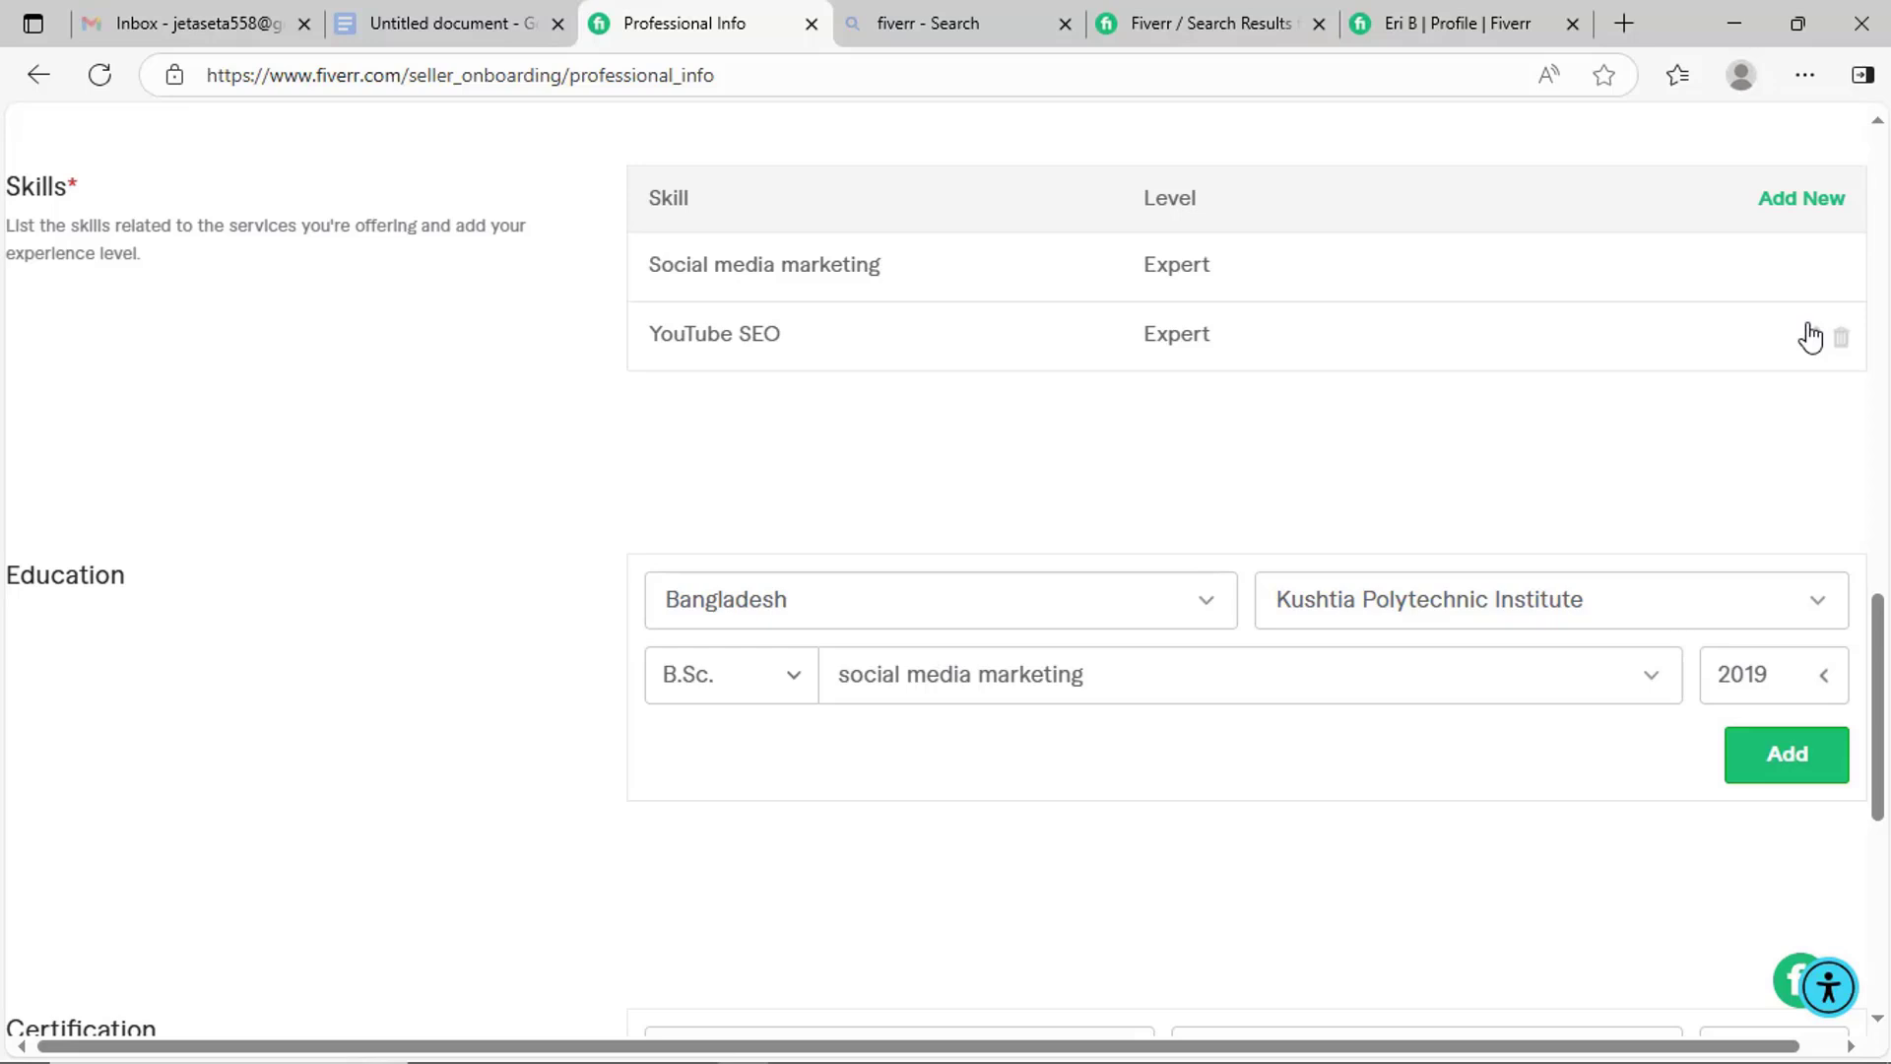
left_click(1803, 771)
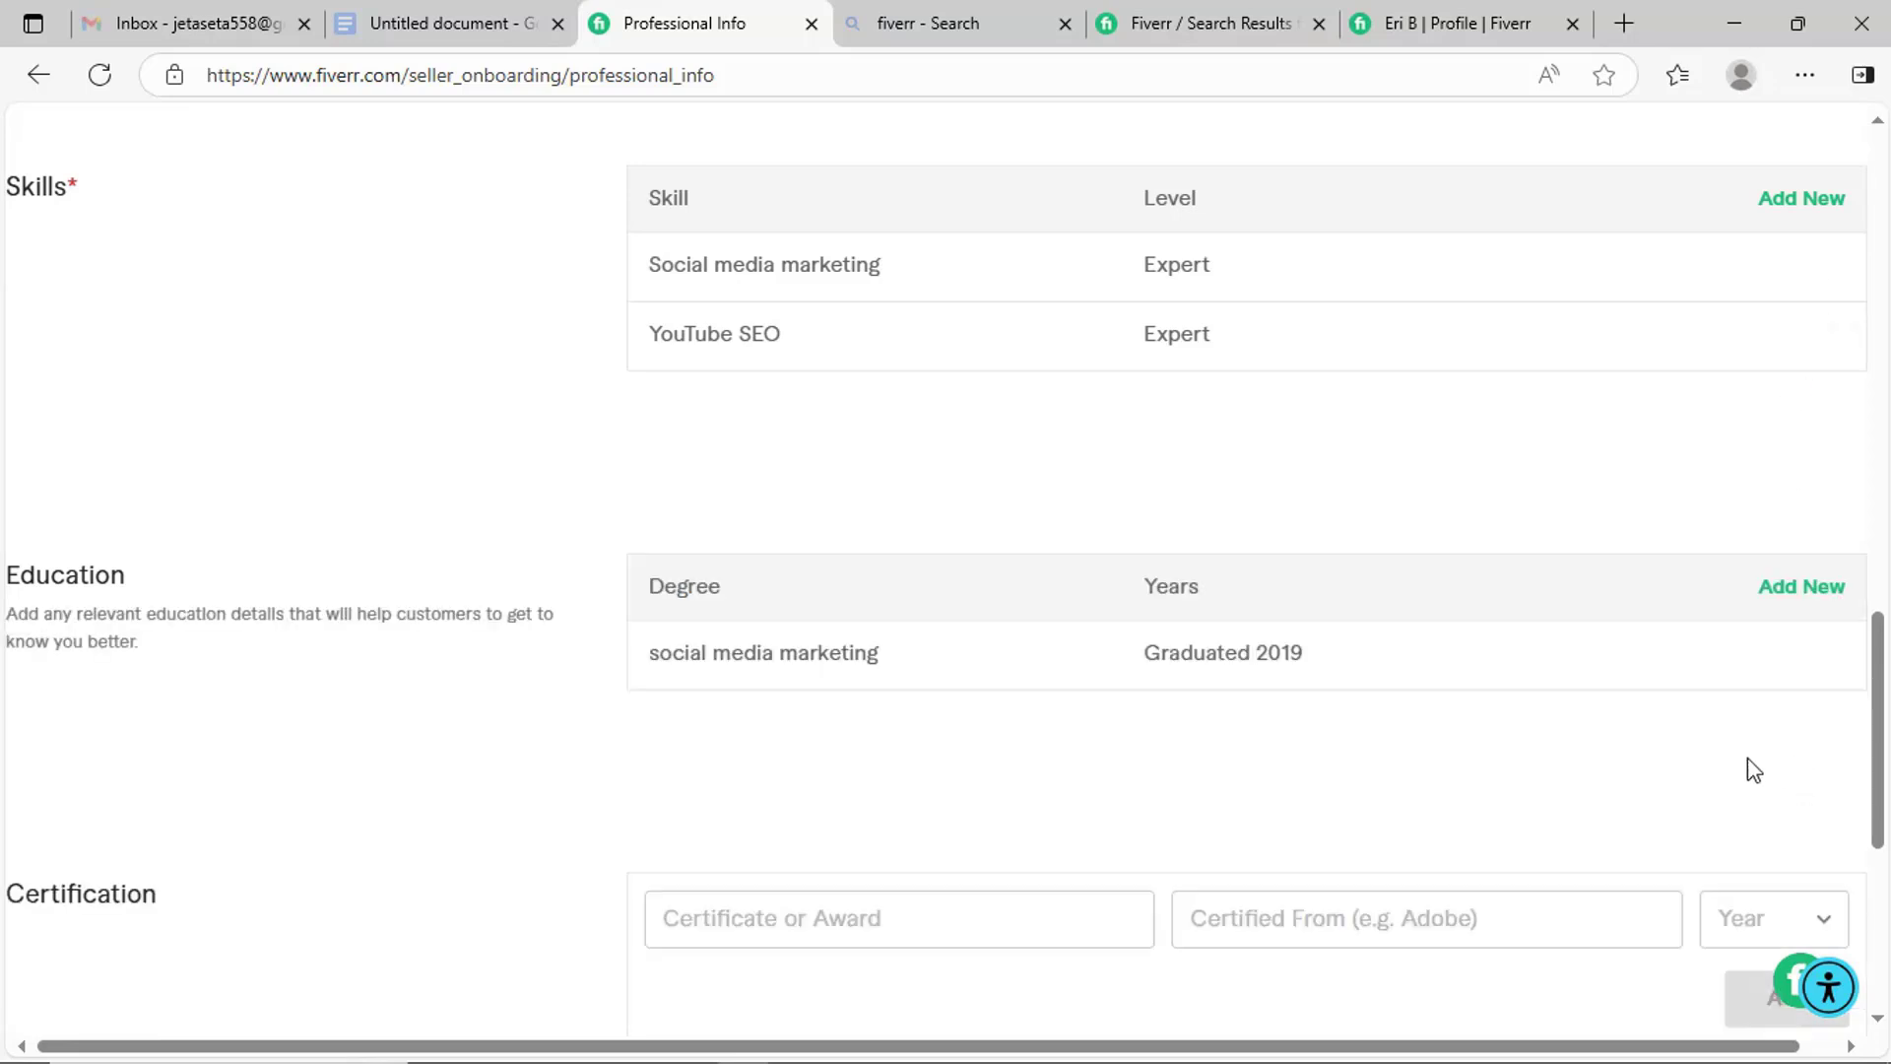
- Add a pasted digital marketing course certificate and its issuer, year 2020, to Certification
left_click_drag(1881, 668, 1881, 759)
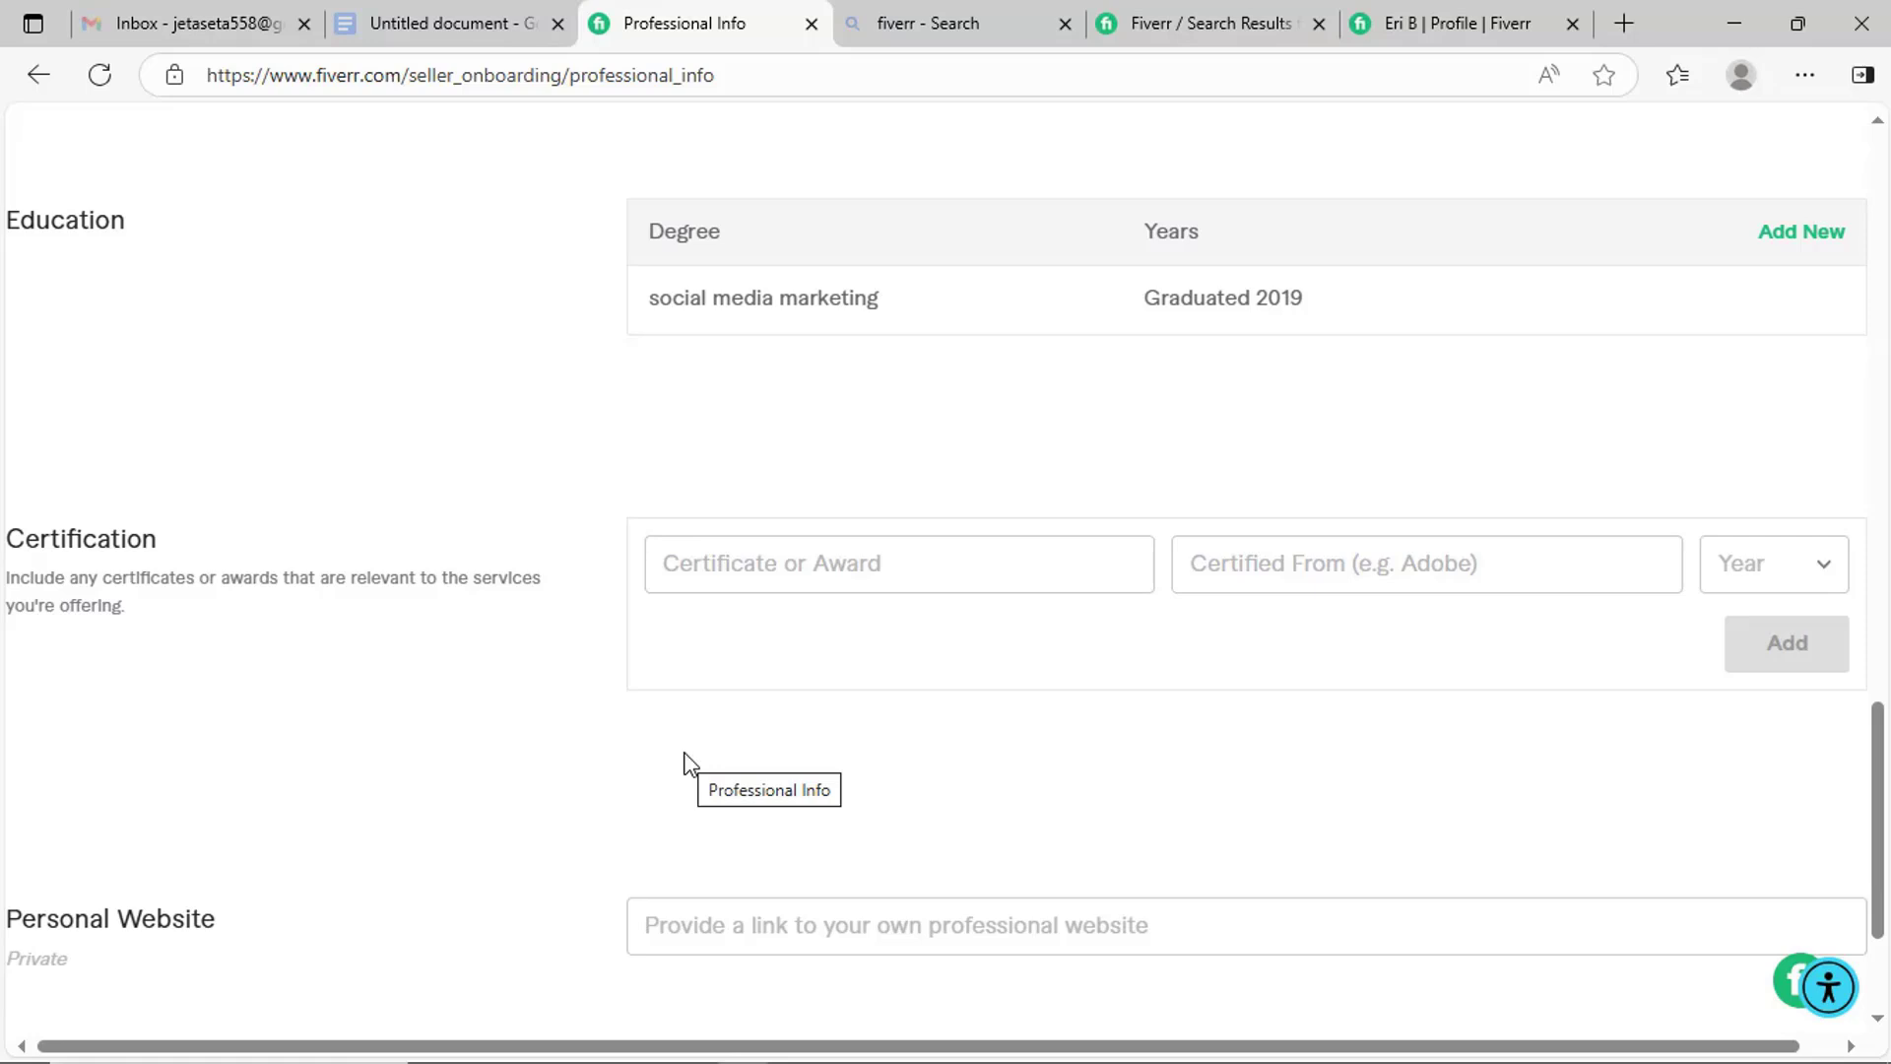
left_click(762, 567)
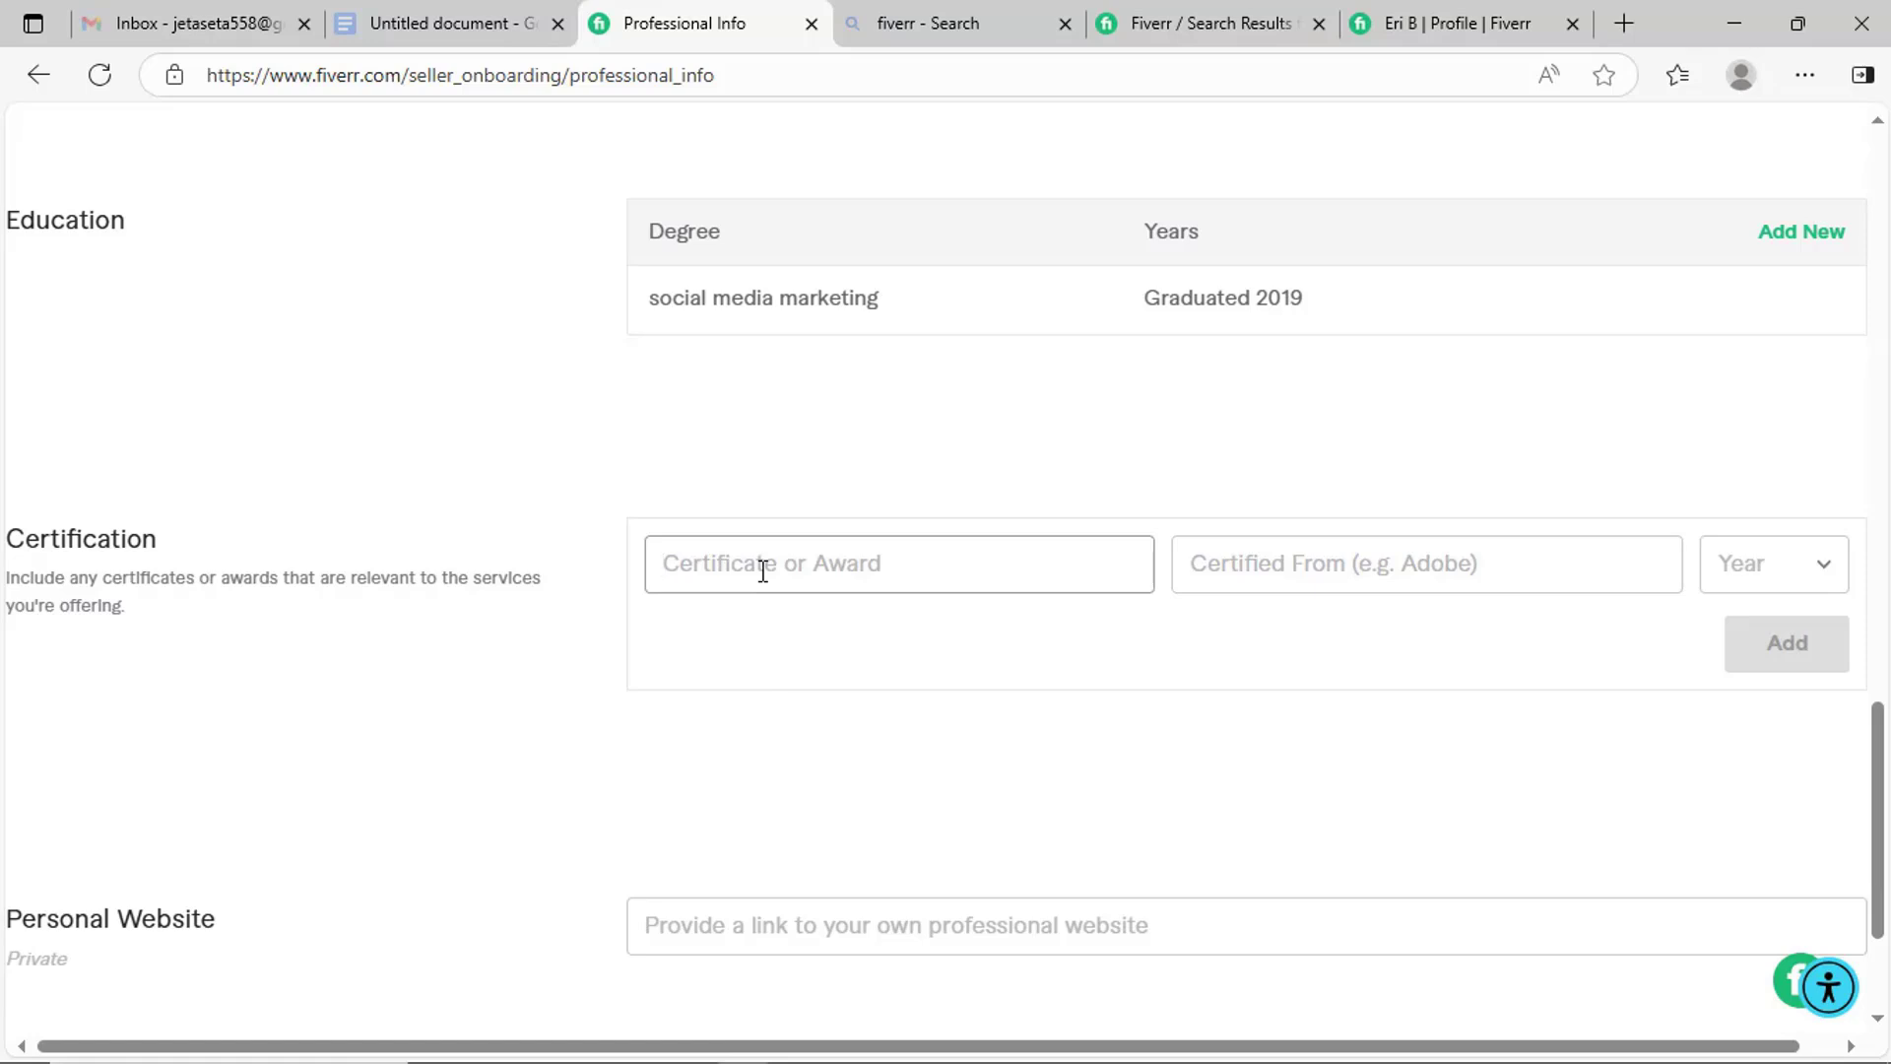
type("digital marketing course")
left_click(1389, 570)
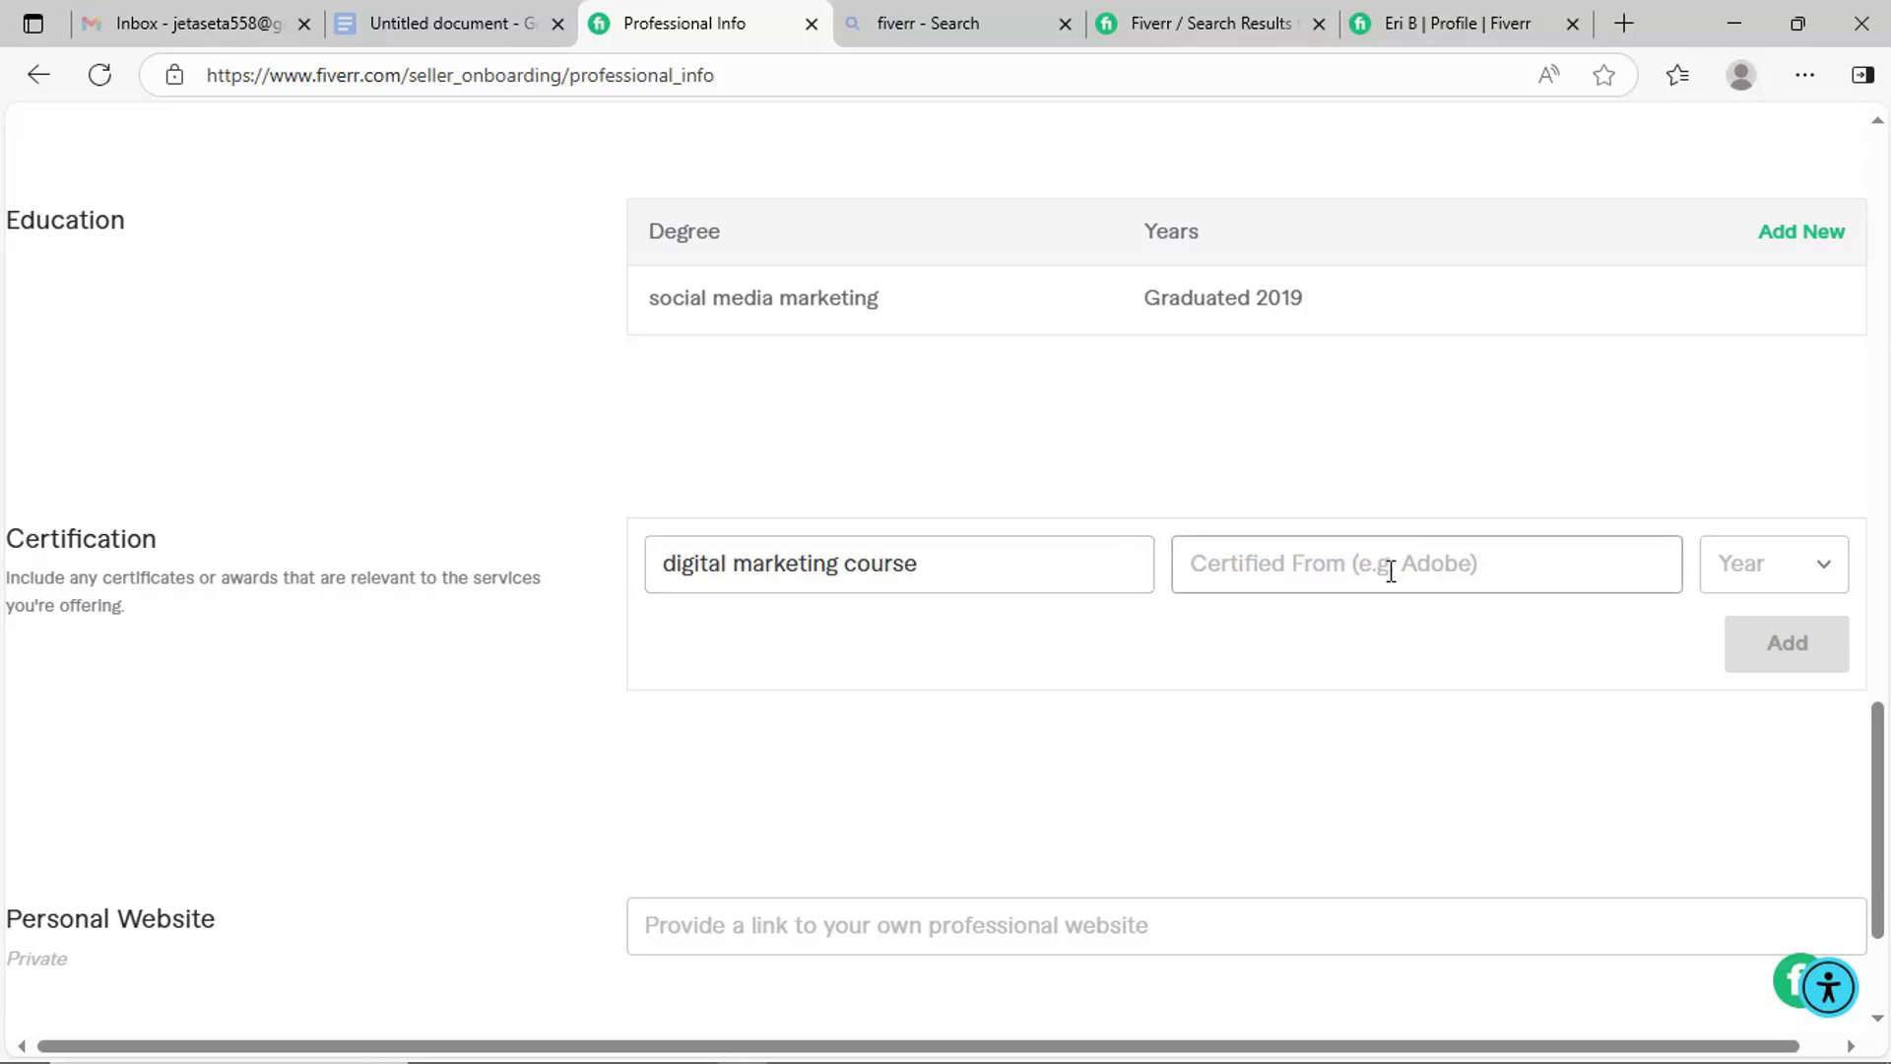
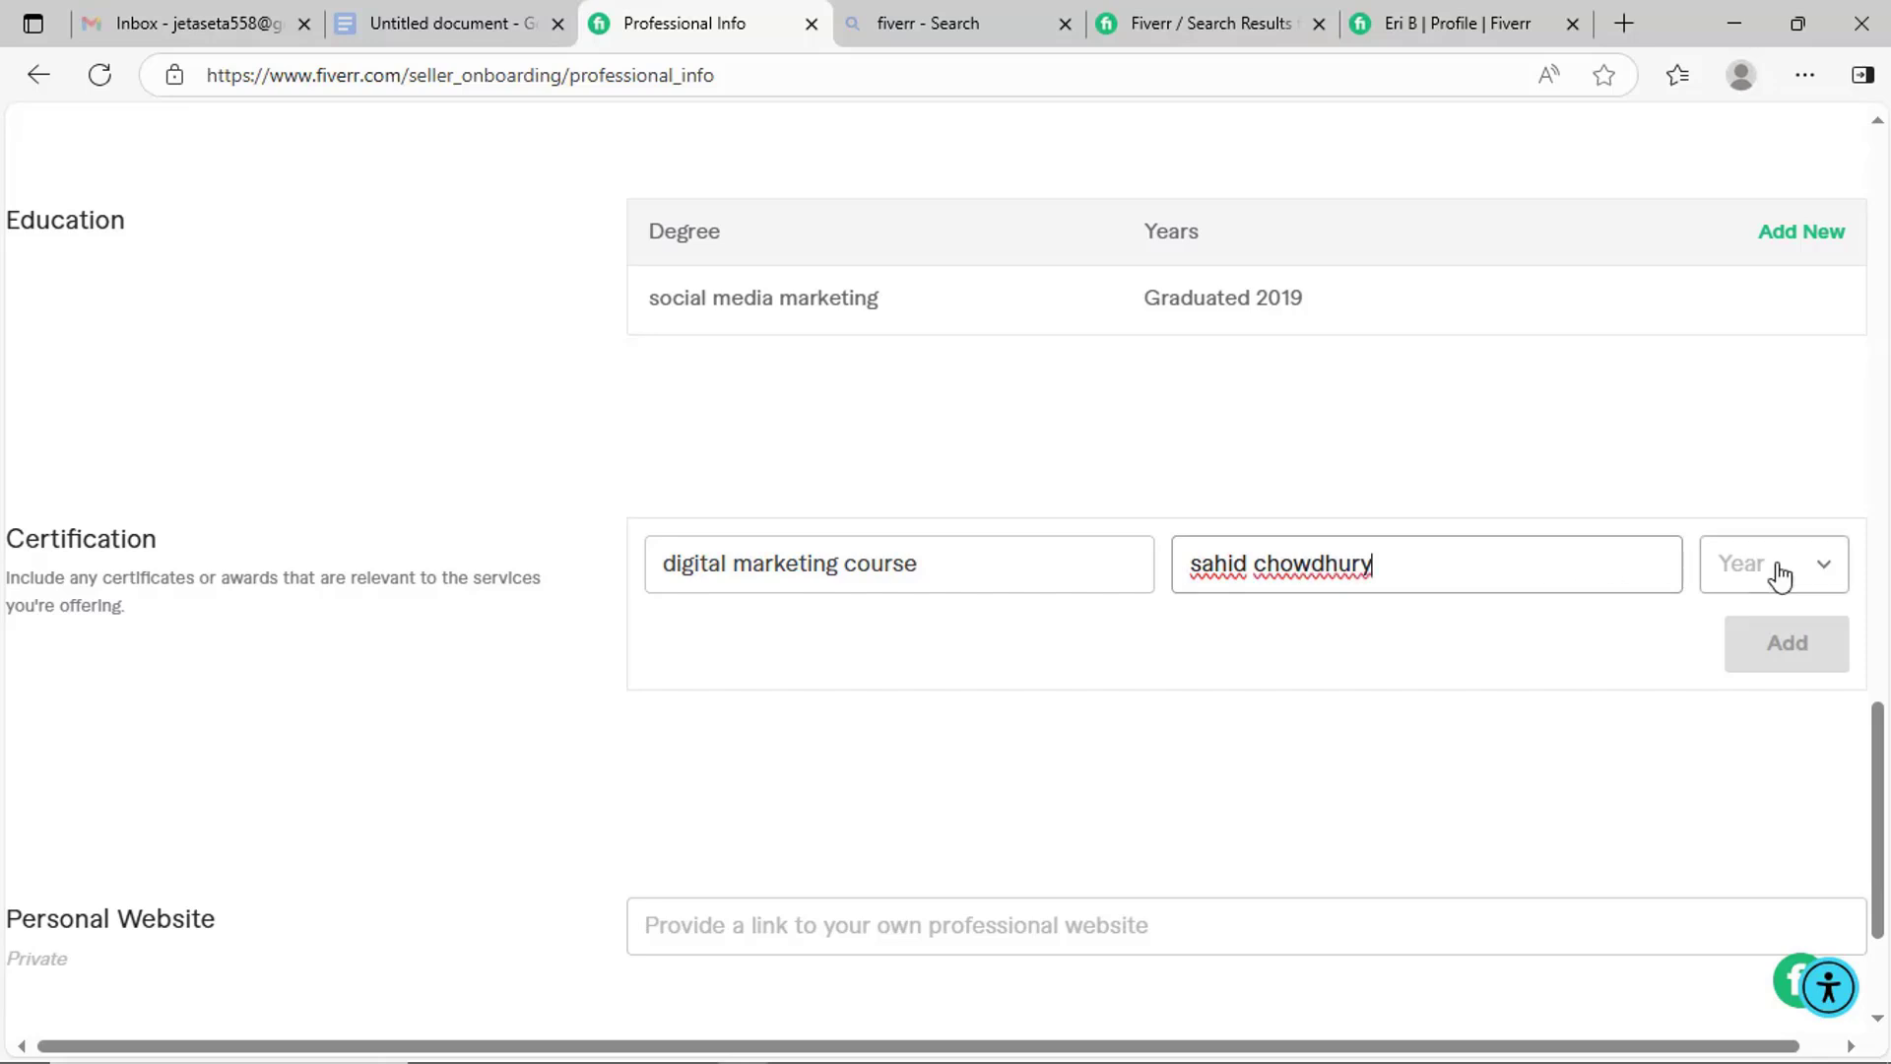
left_click(1778, 575)
left_click_drag(1862, 650, 1864, 665)
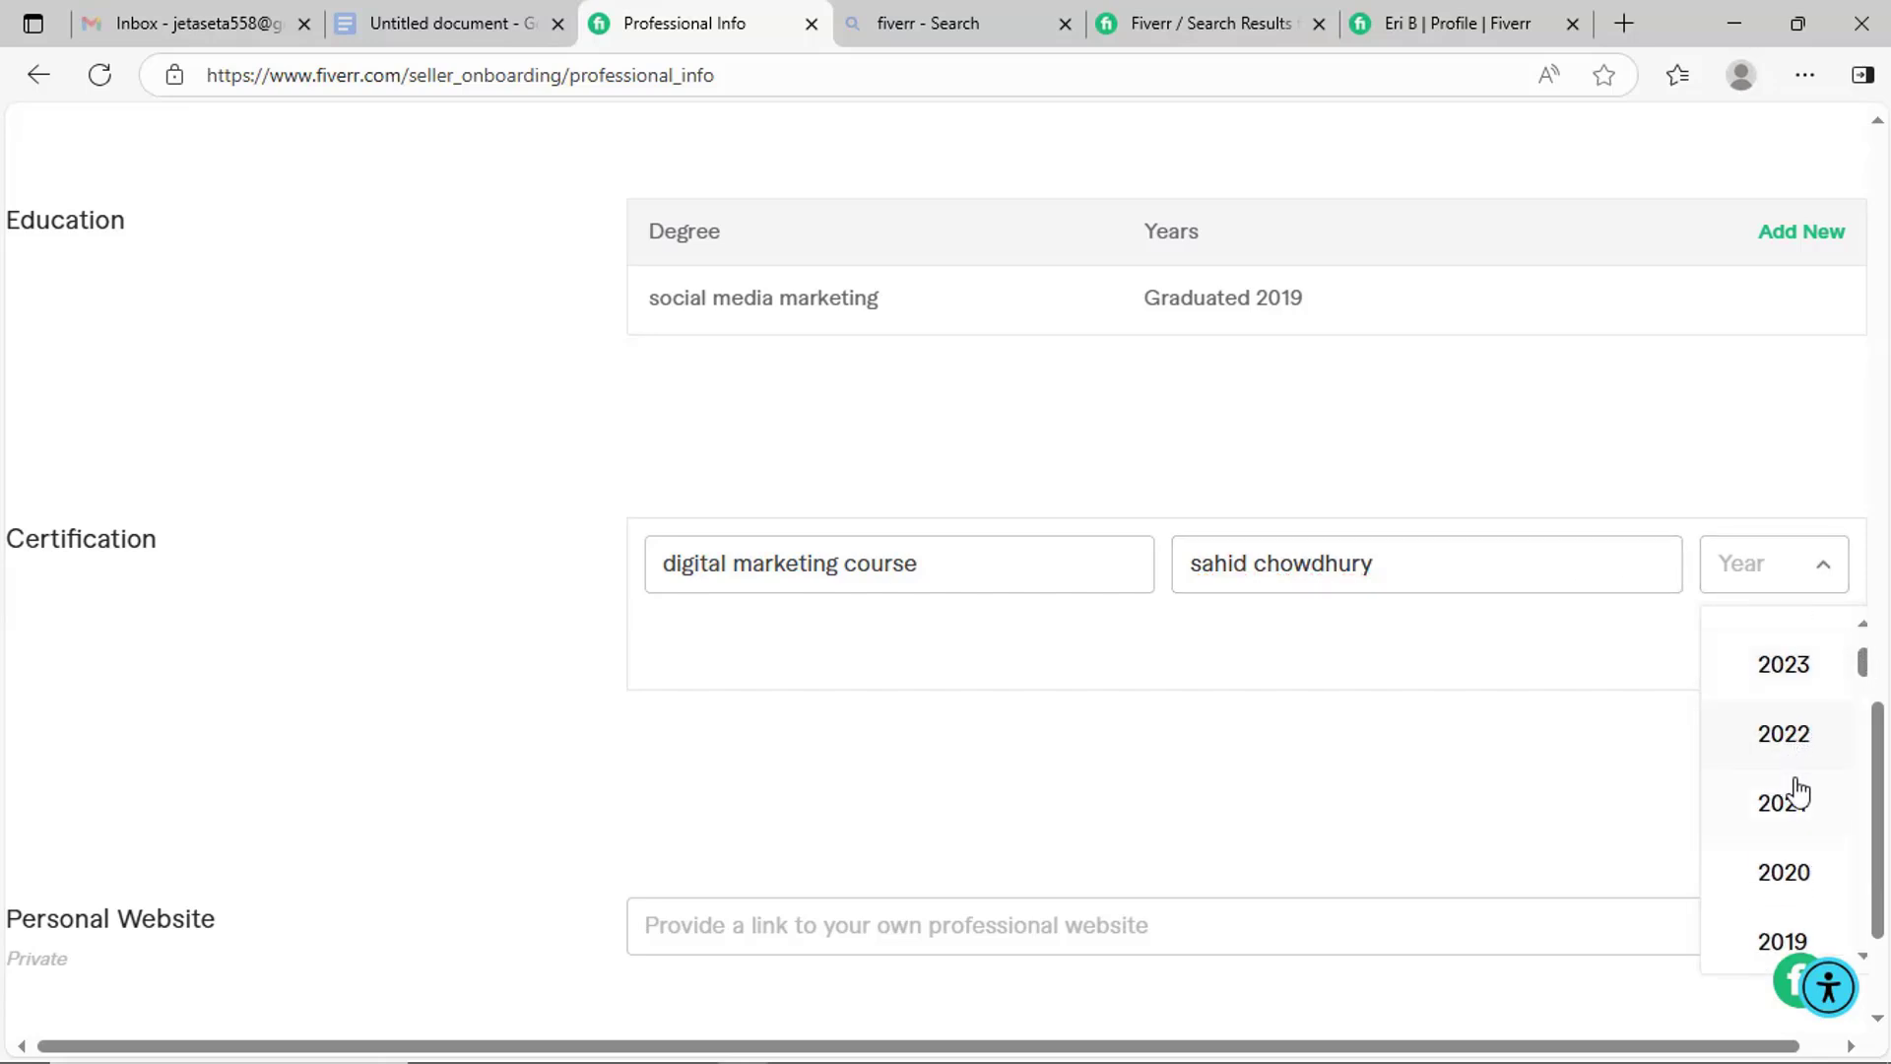
left_click(1769, 879)
left_click(1779, 648)
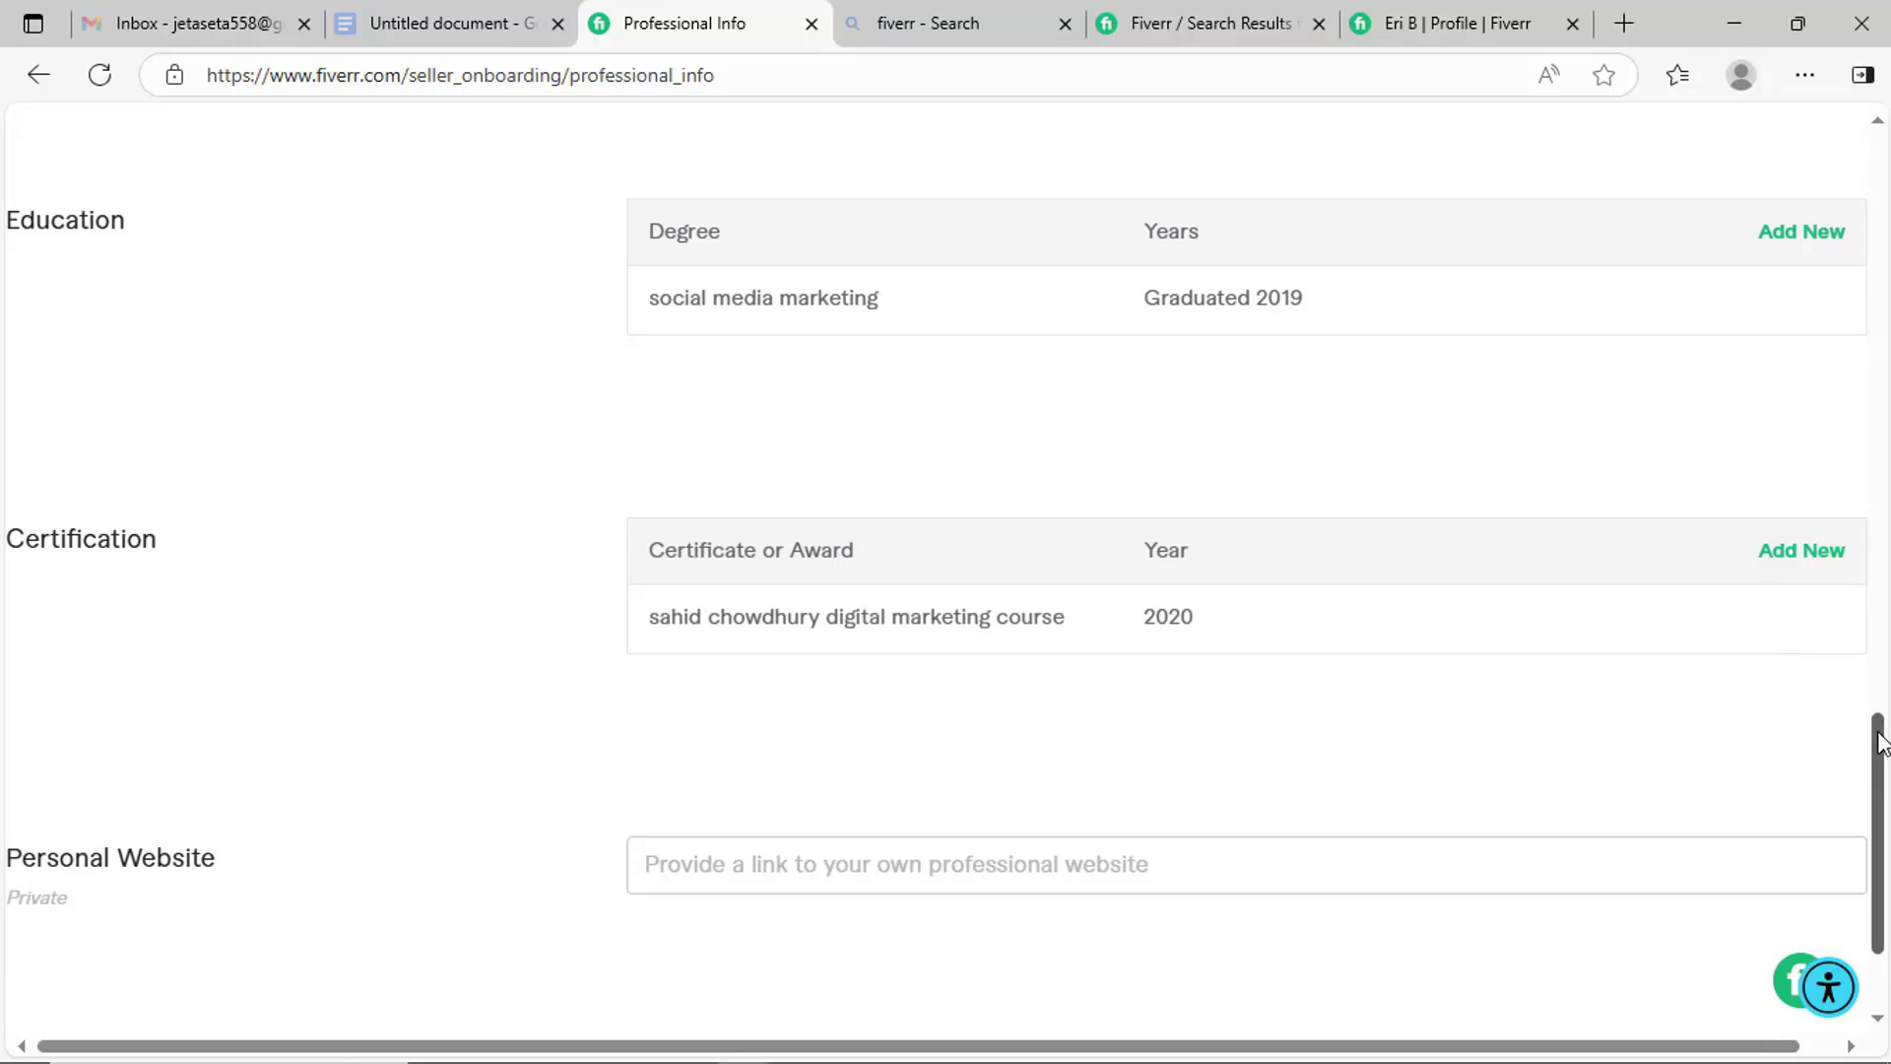
left_click_drag(1880, 759, 1881, 808)
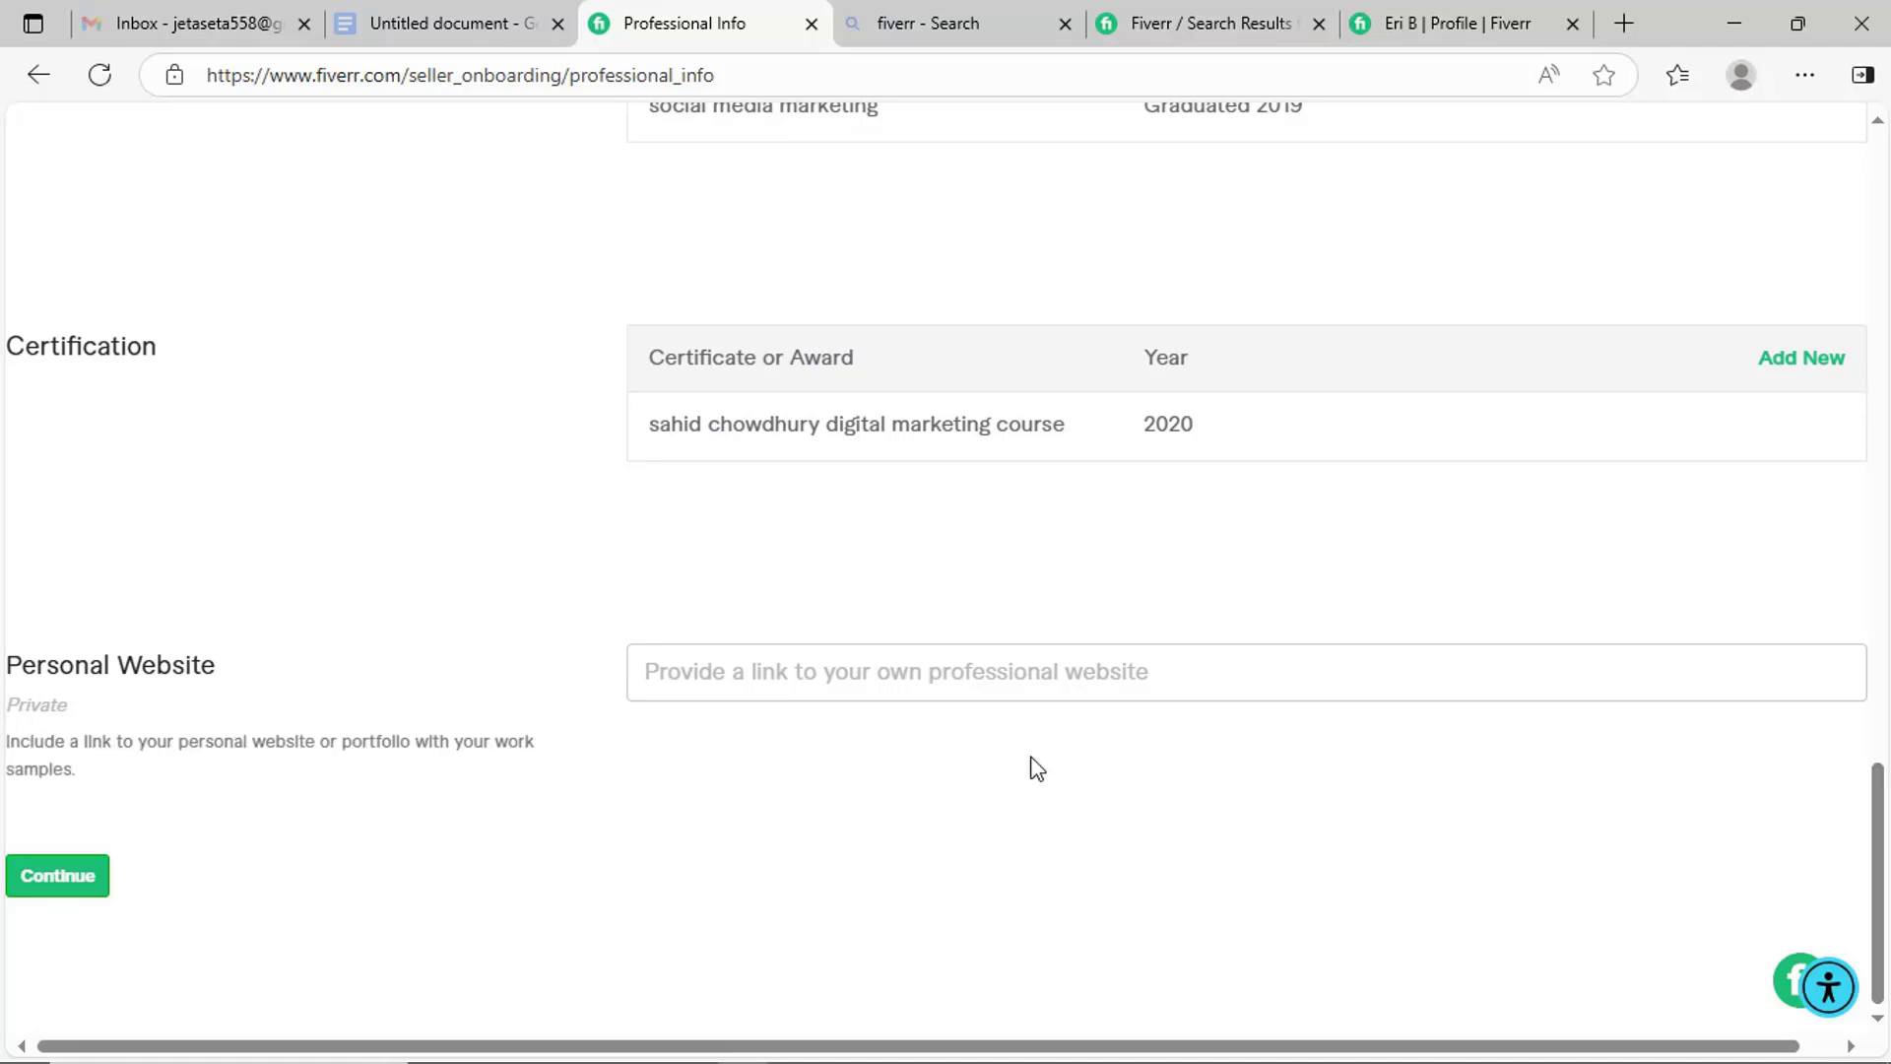
- Continue from the completed Professional Info page to the Account Security step
left_click(997, 686)
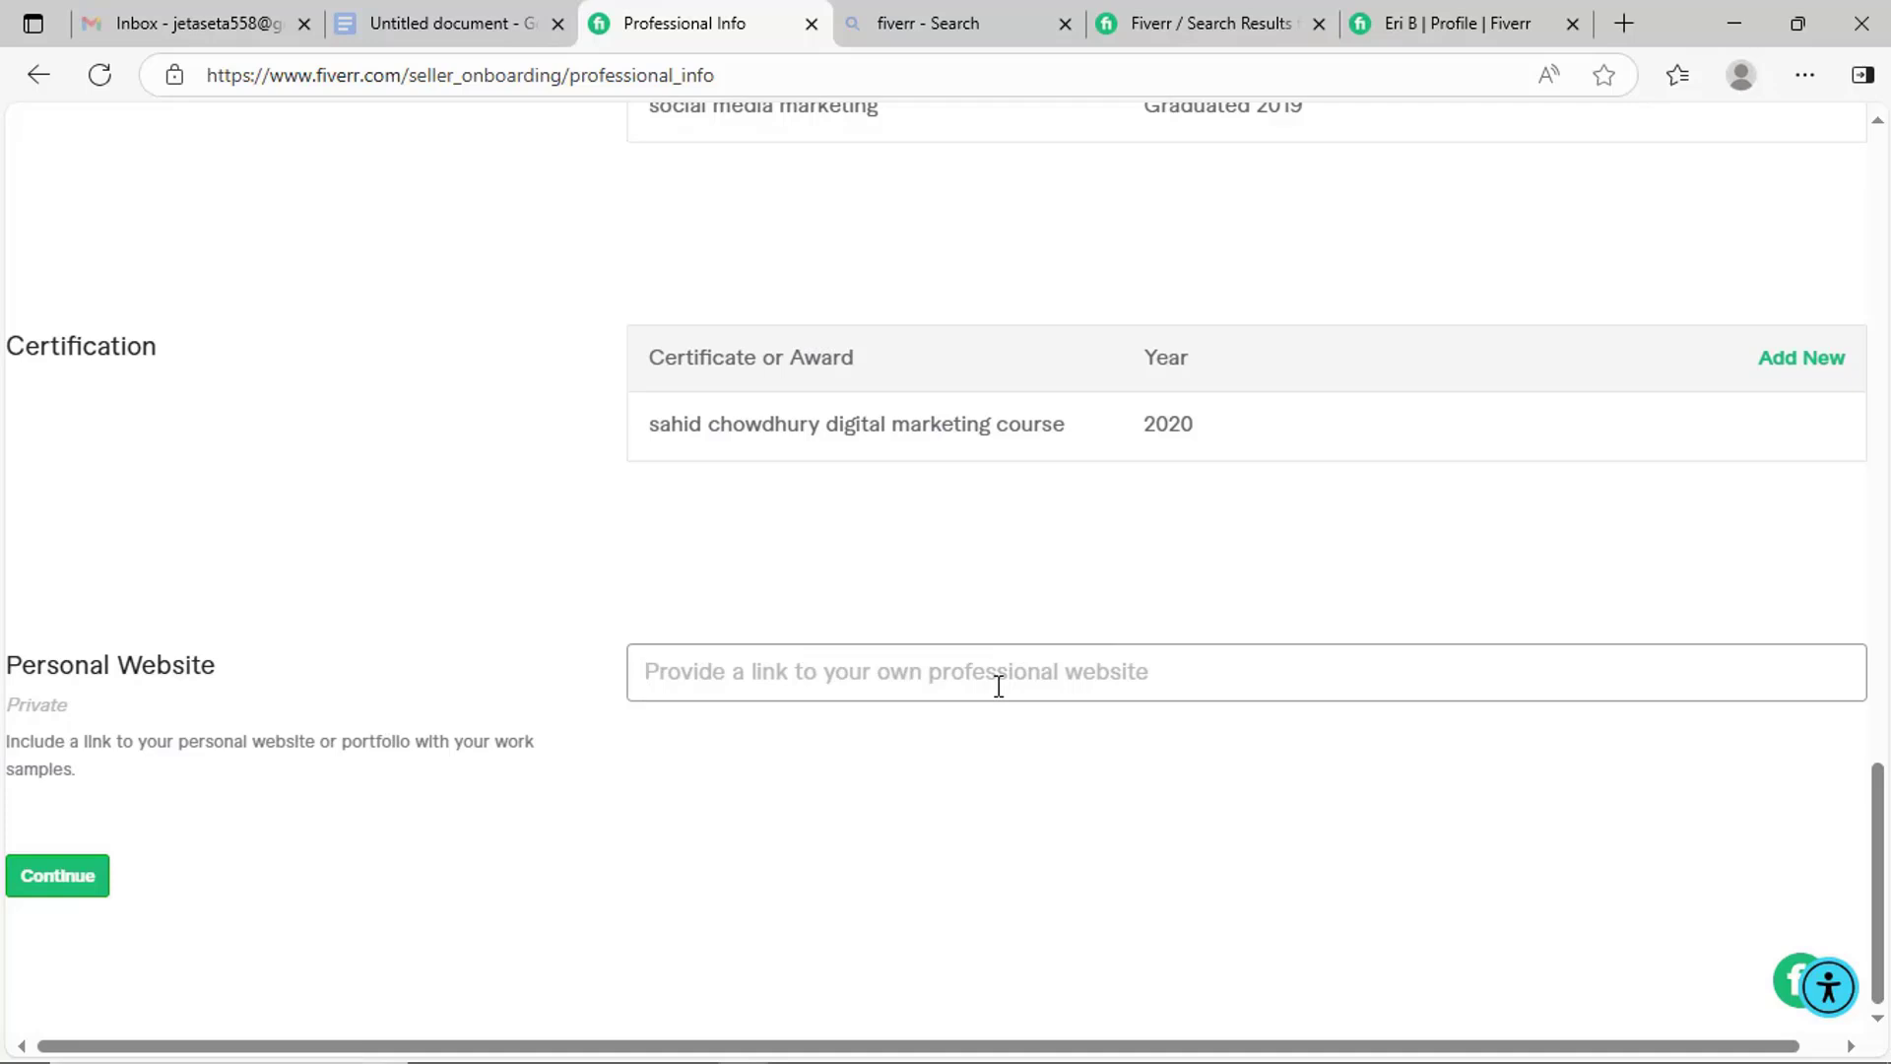
left_click(81, 885)
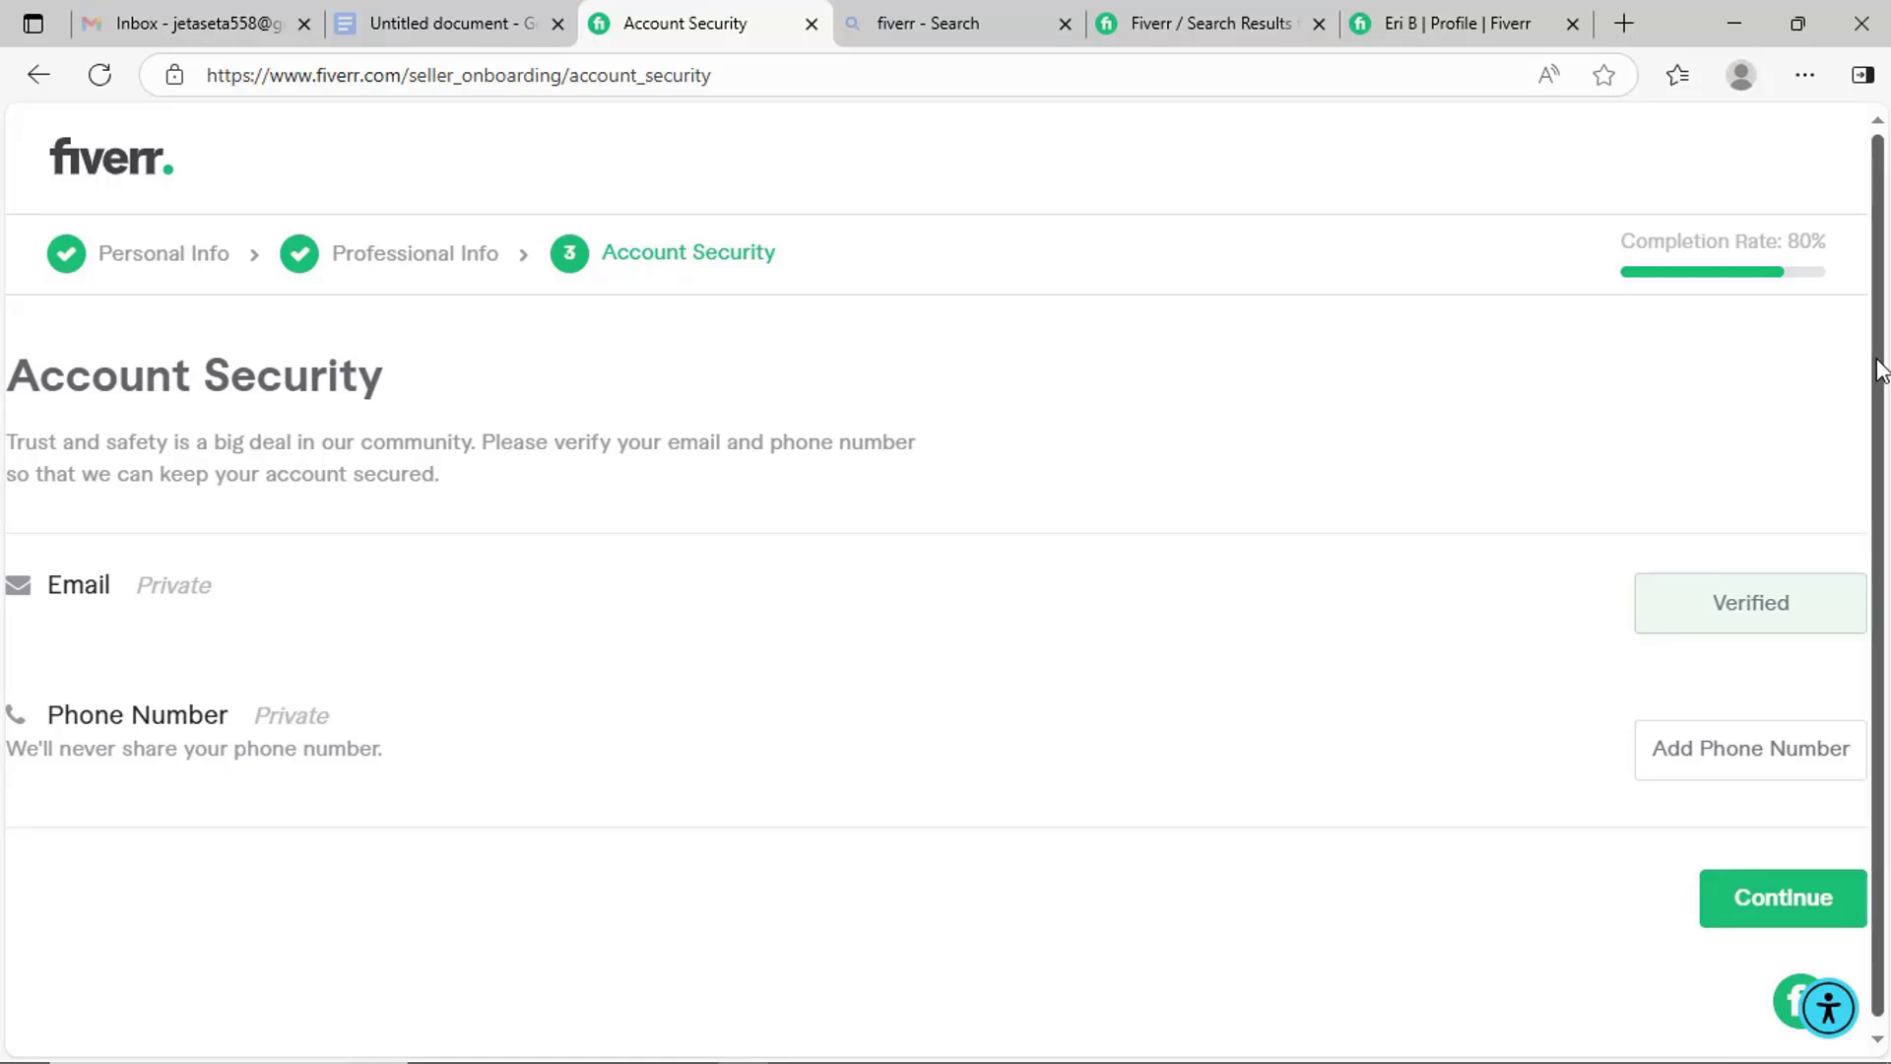
left_click_drag(1882, 359, 1887, 450)
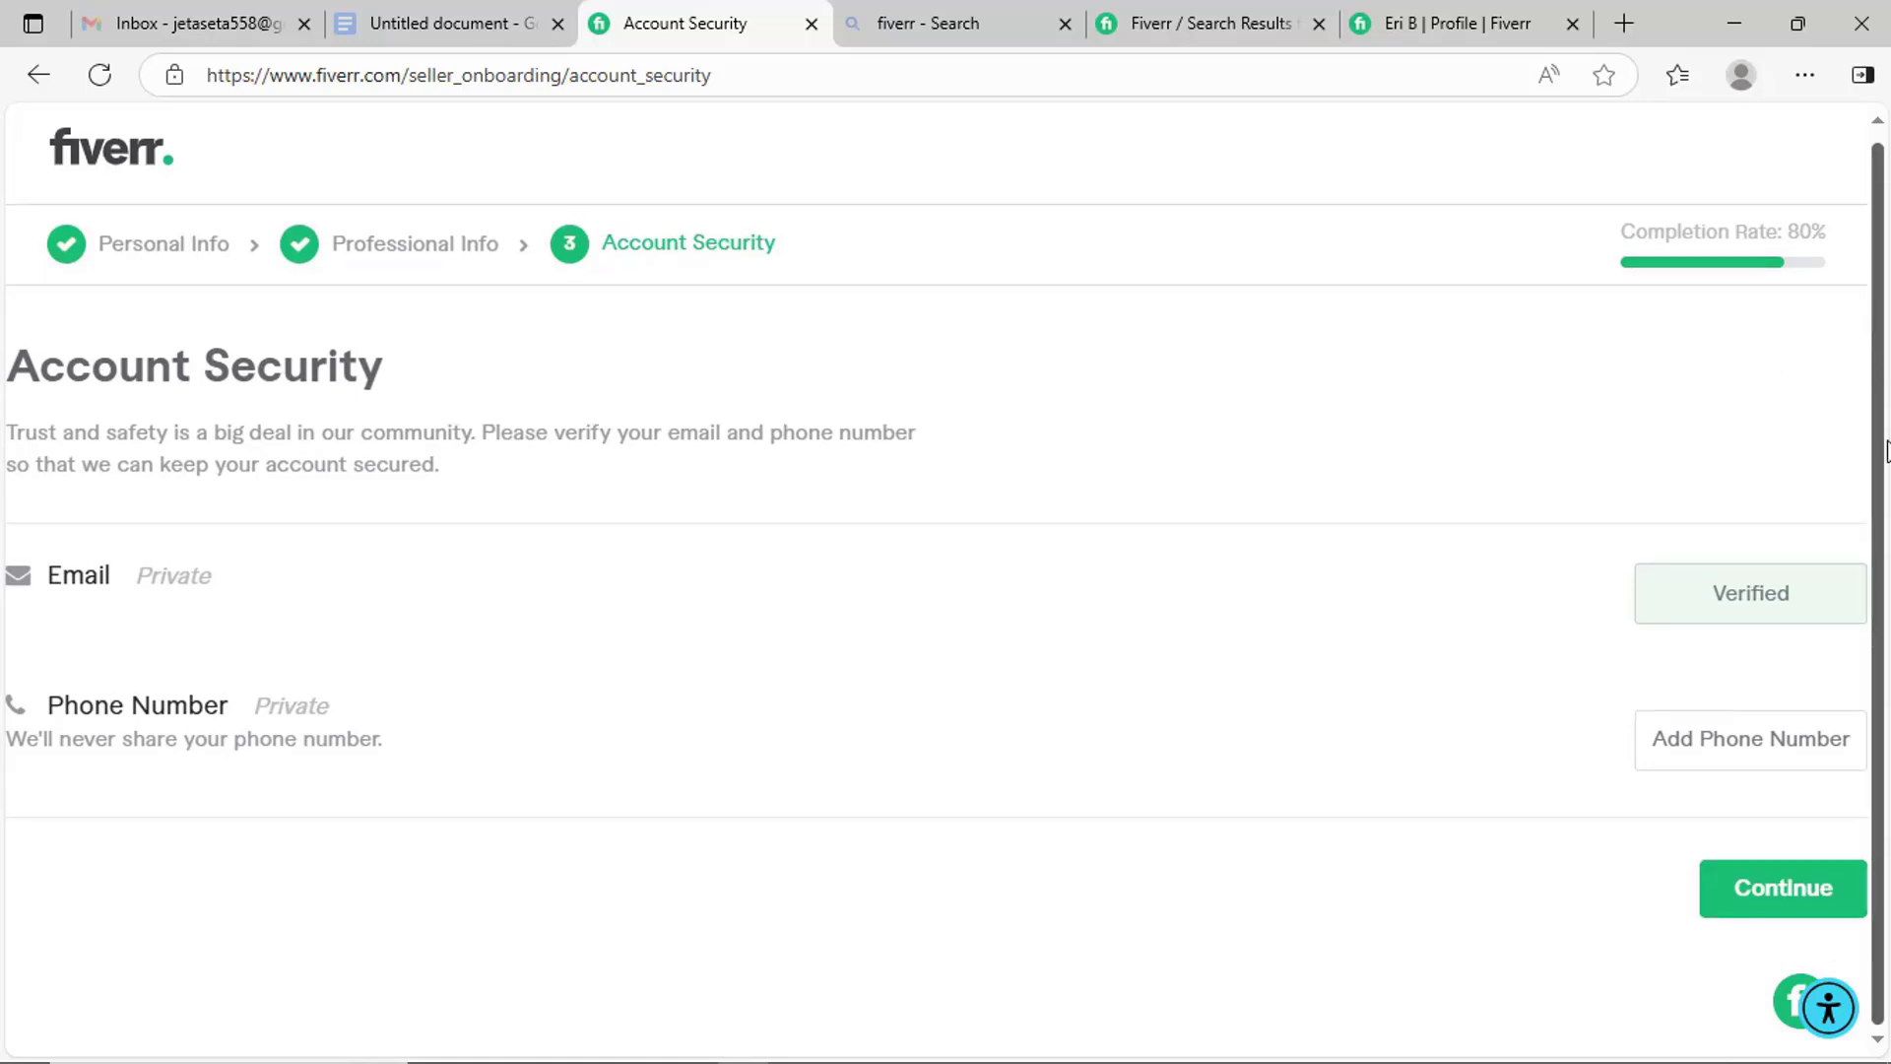
left_click(1713, 756)
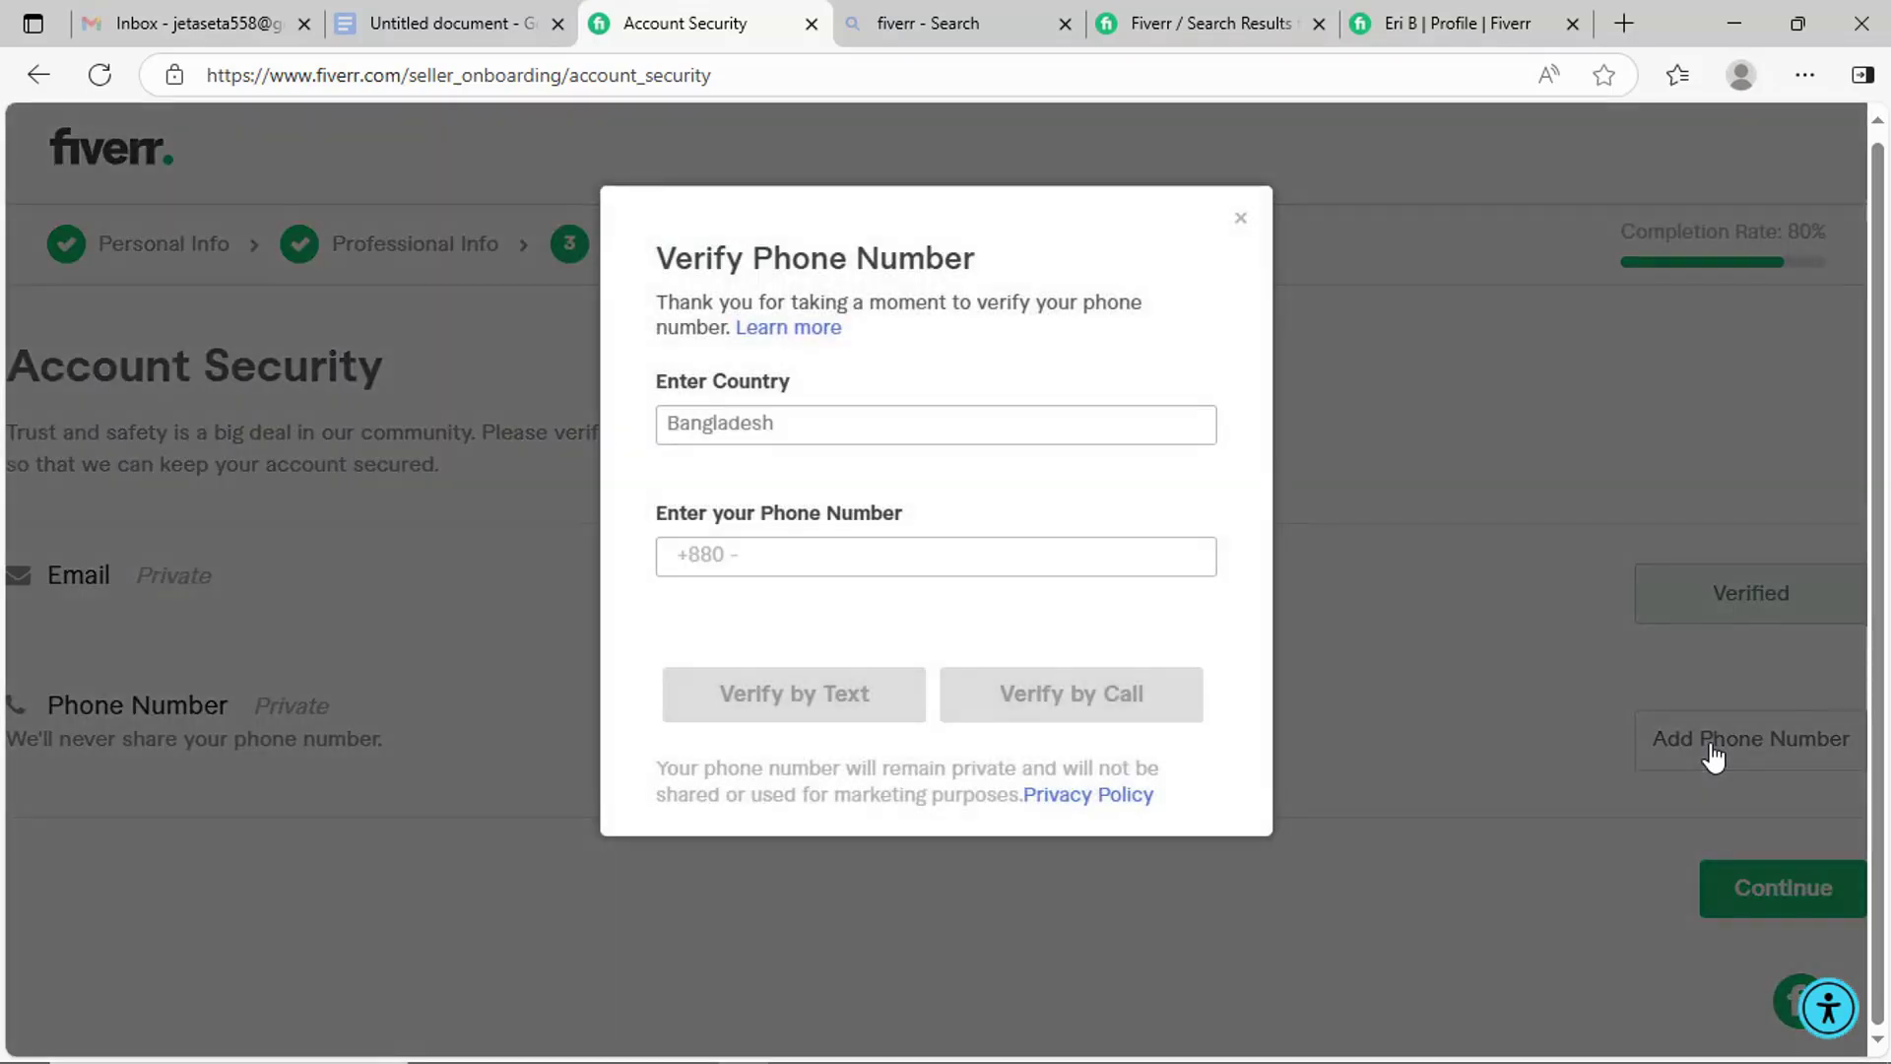
left_click(779, 552)
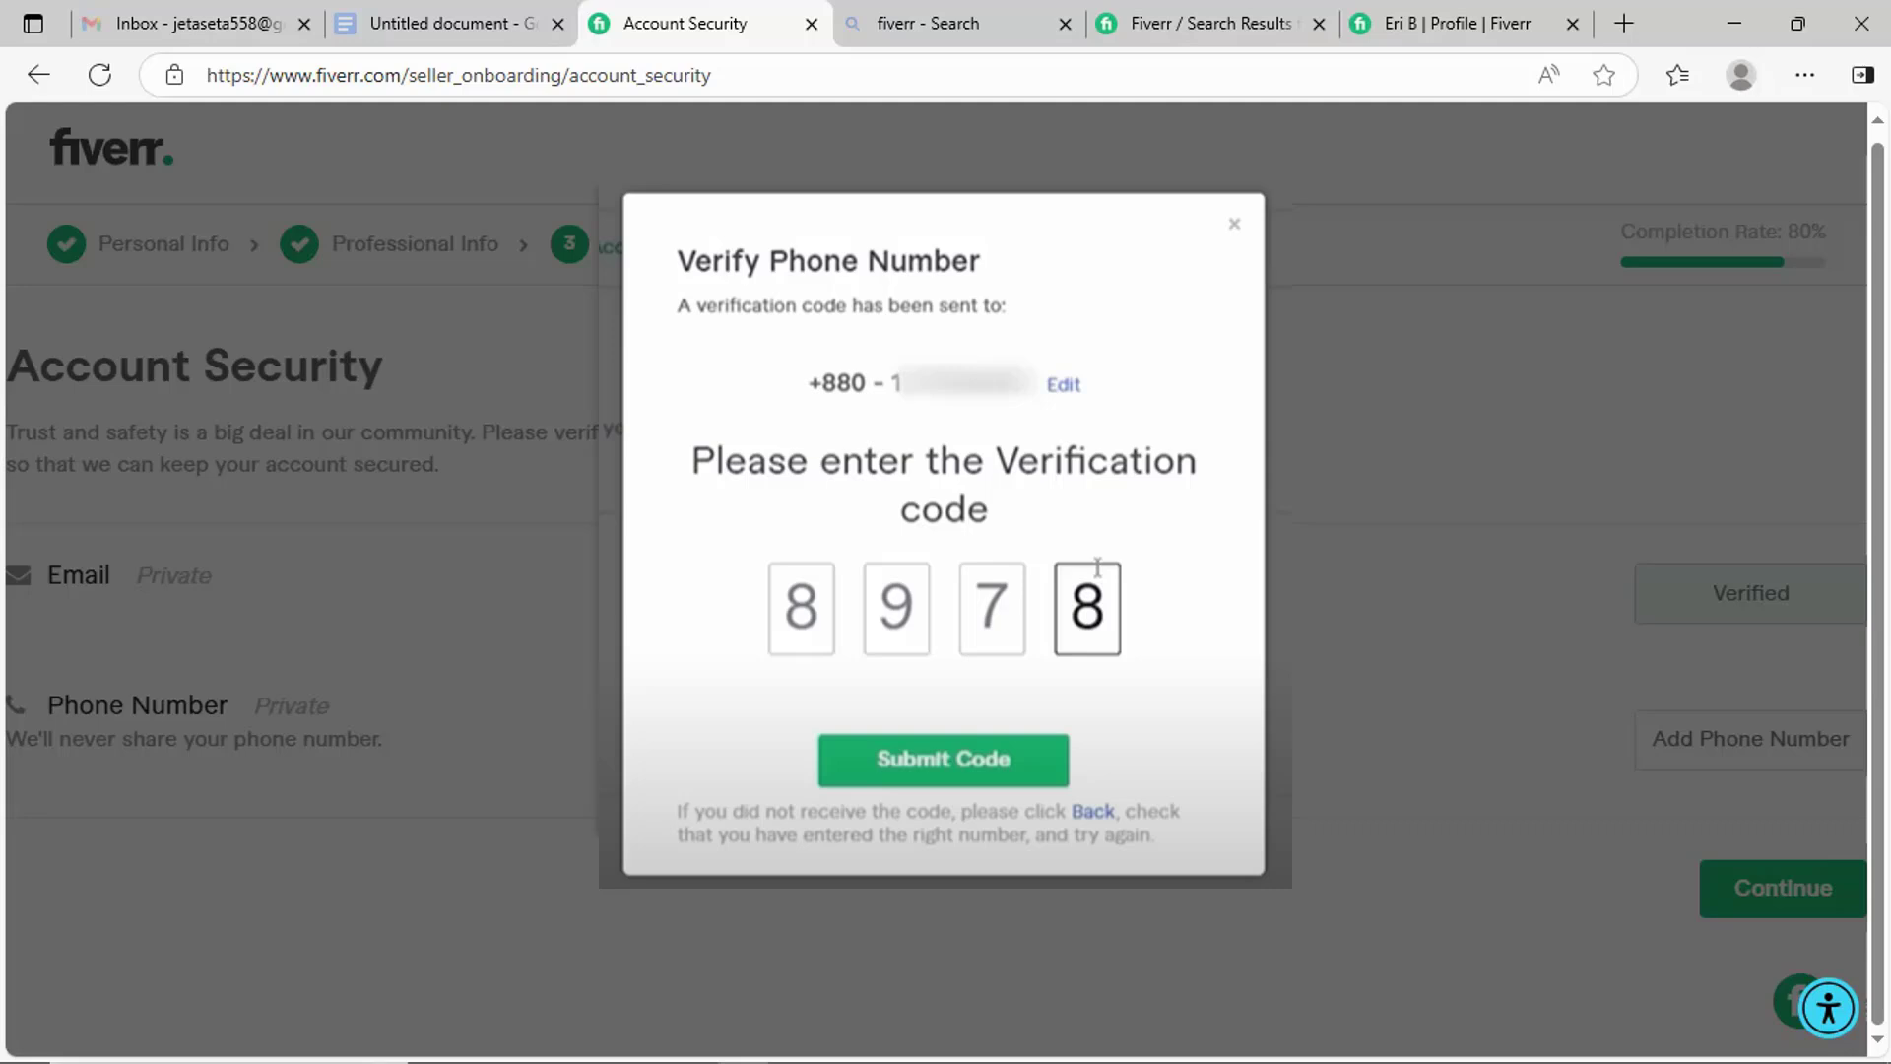
left_click(1398, 779)
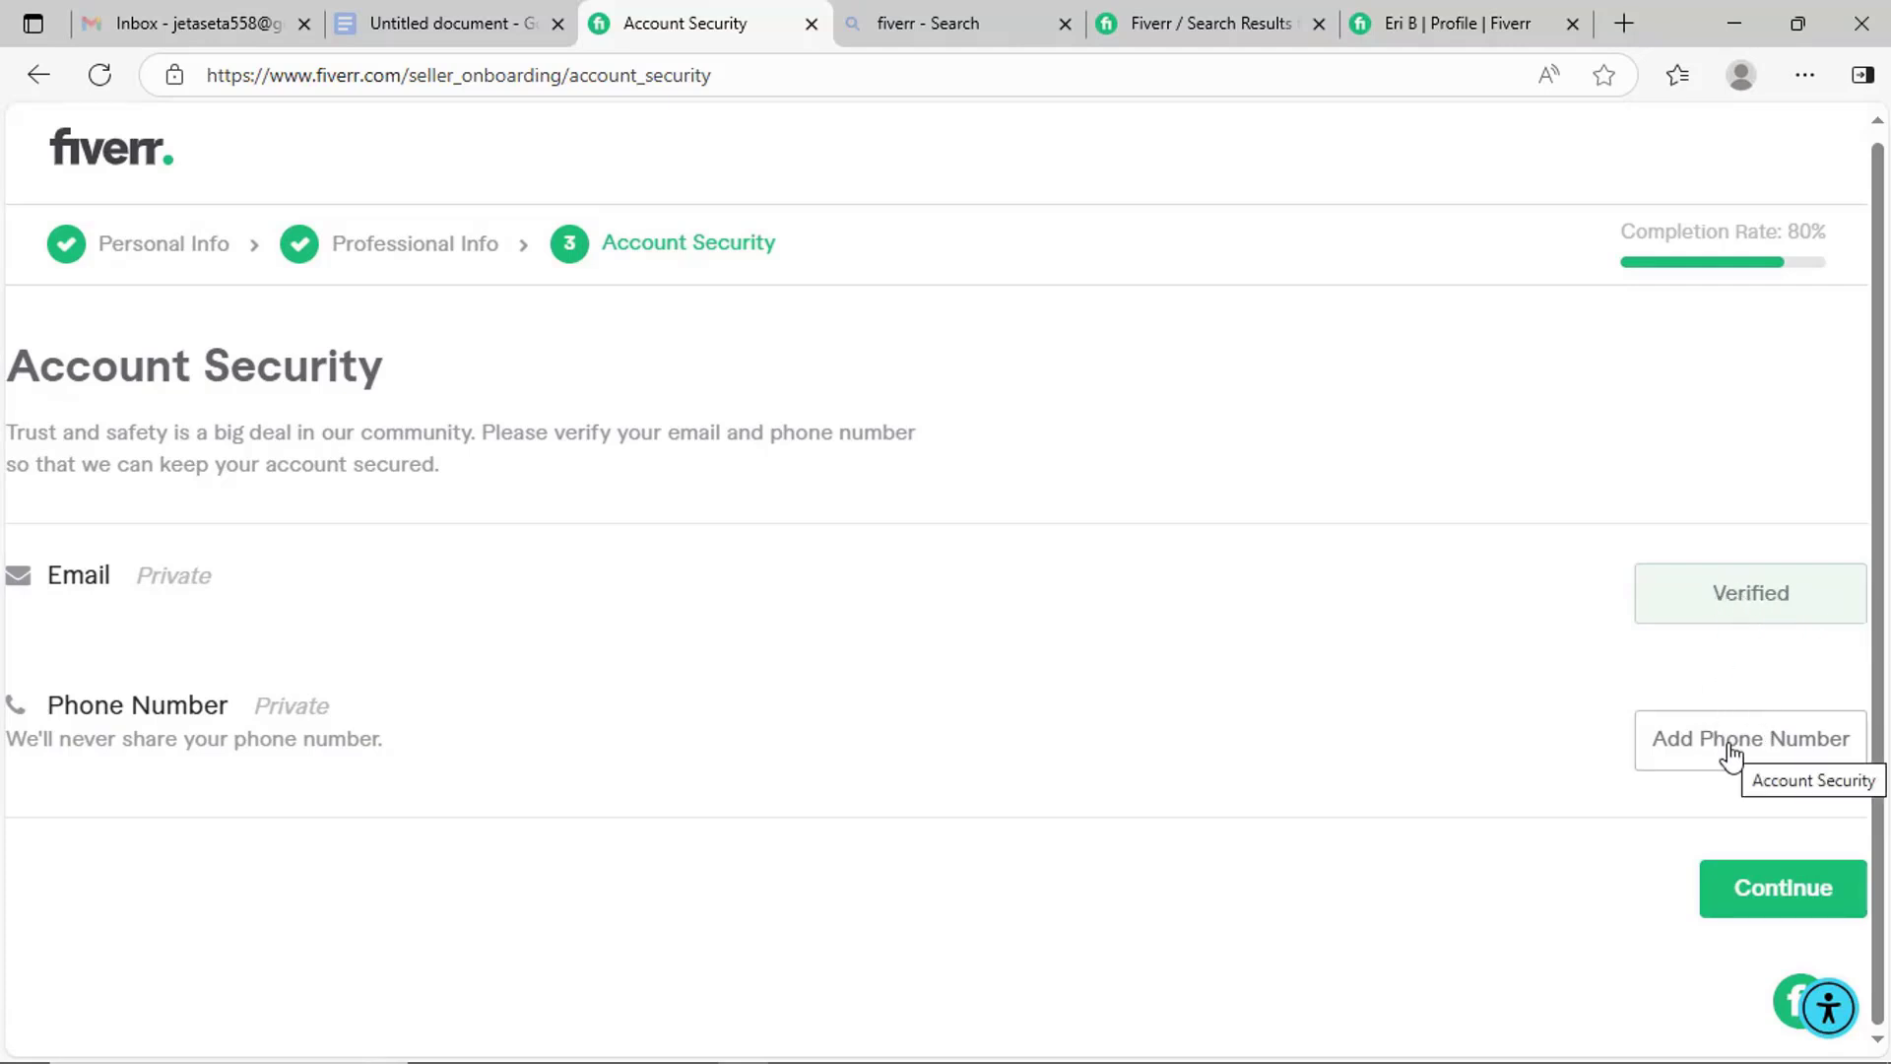
- Leave onboarding for the Fiverr home page, confirming the exit, and open the profile dropdown
left_click(83, 155)
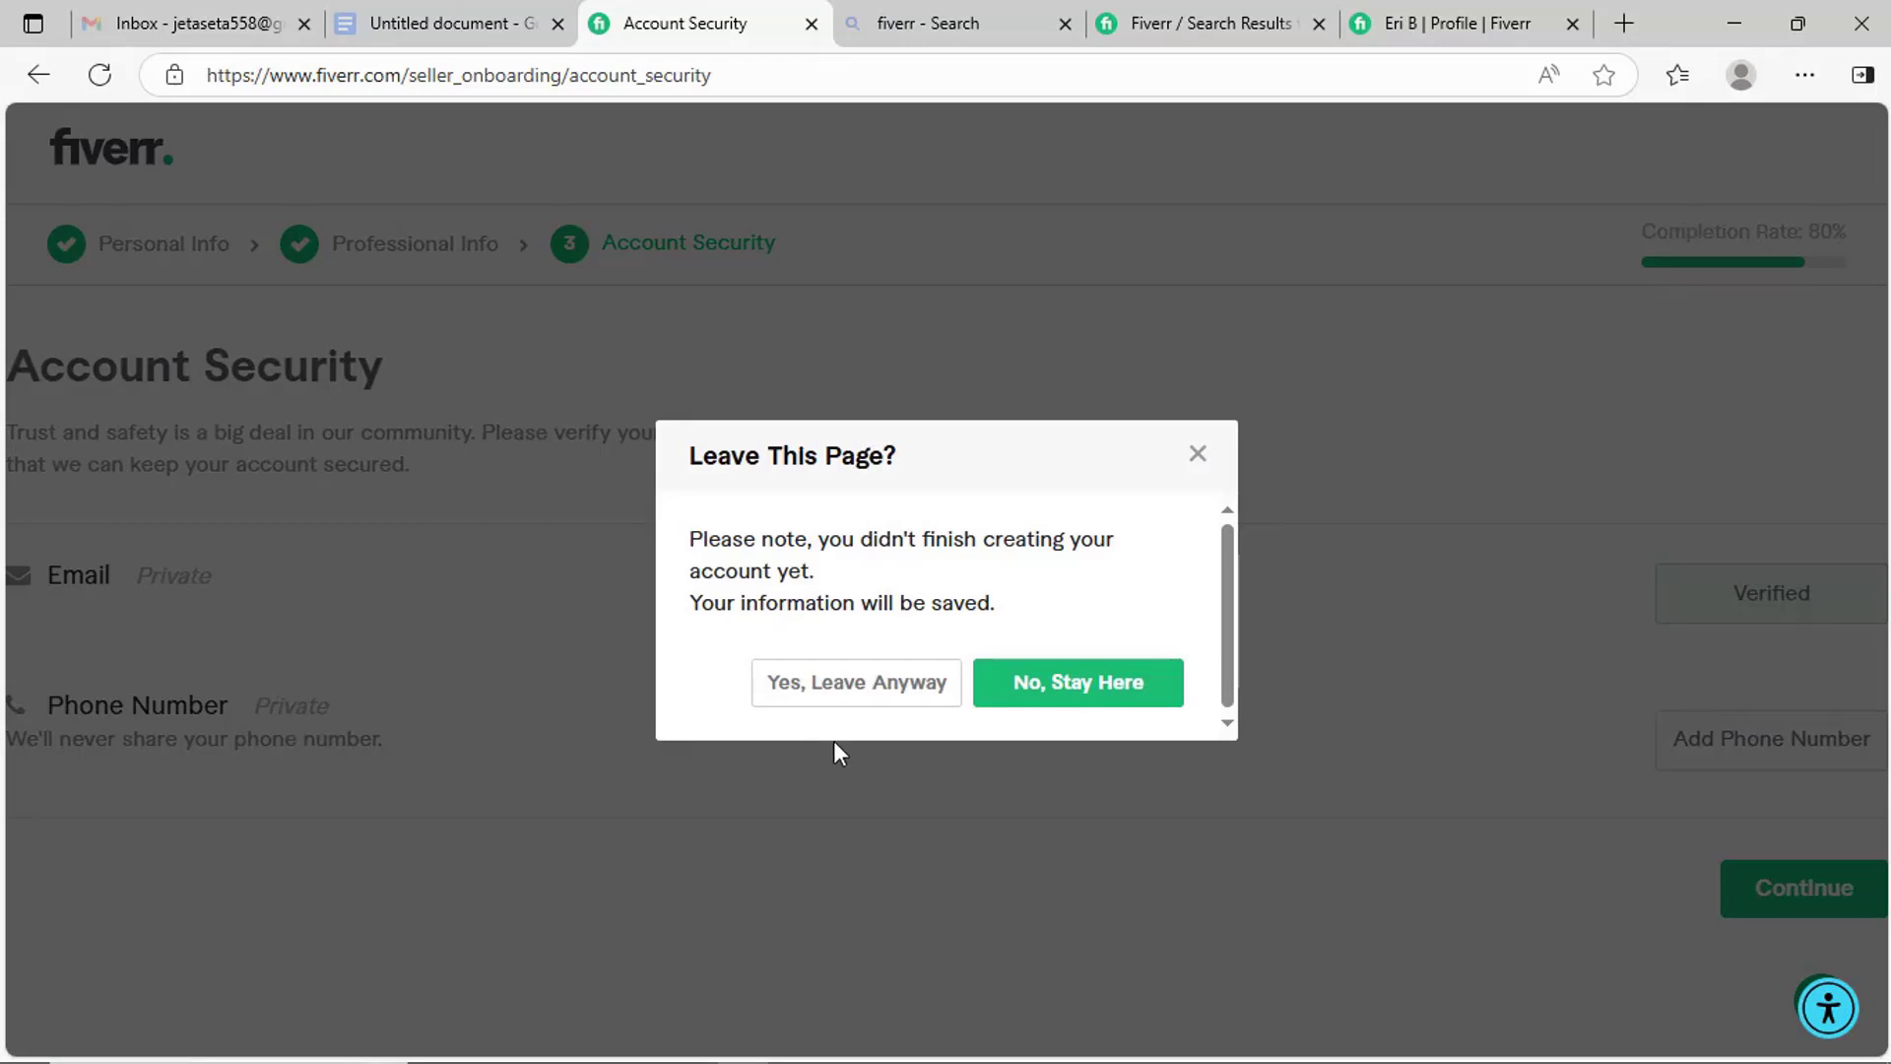
left_click(835, 696)
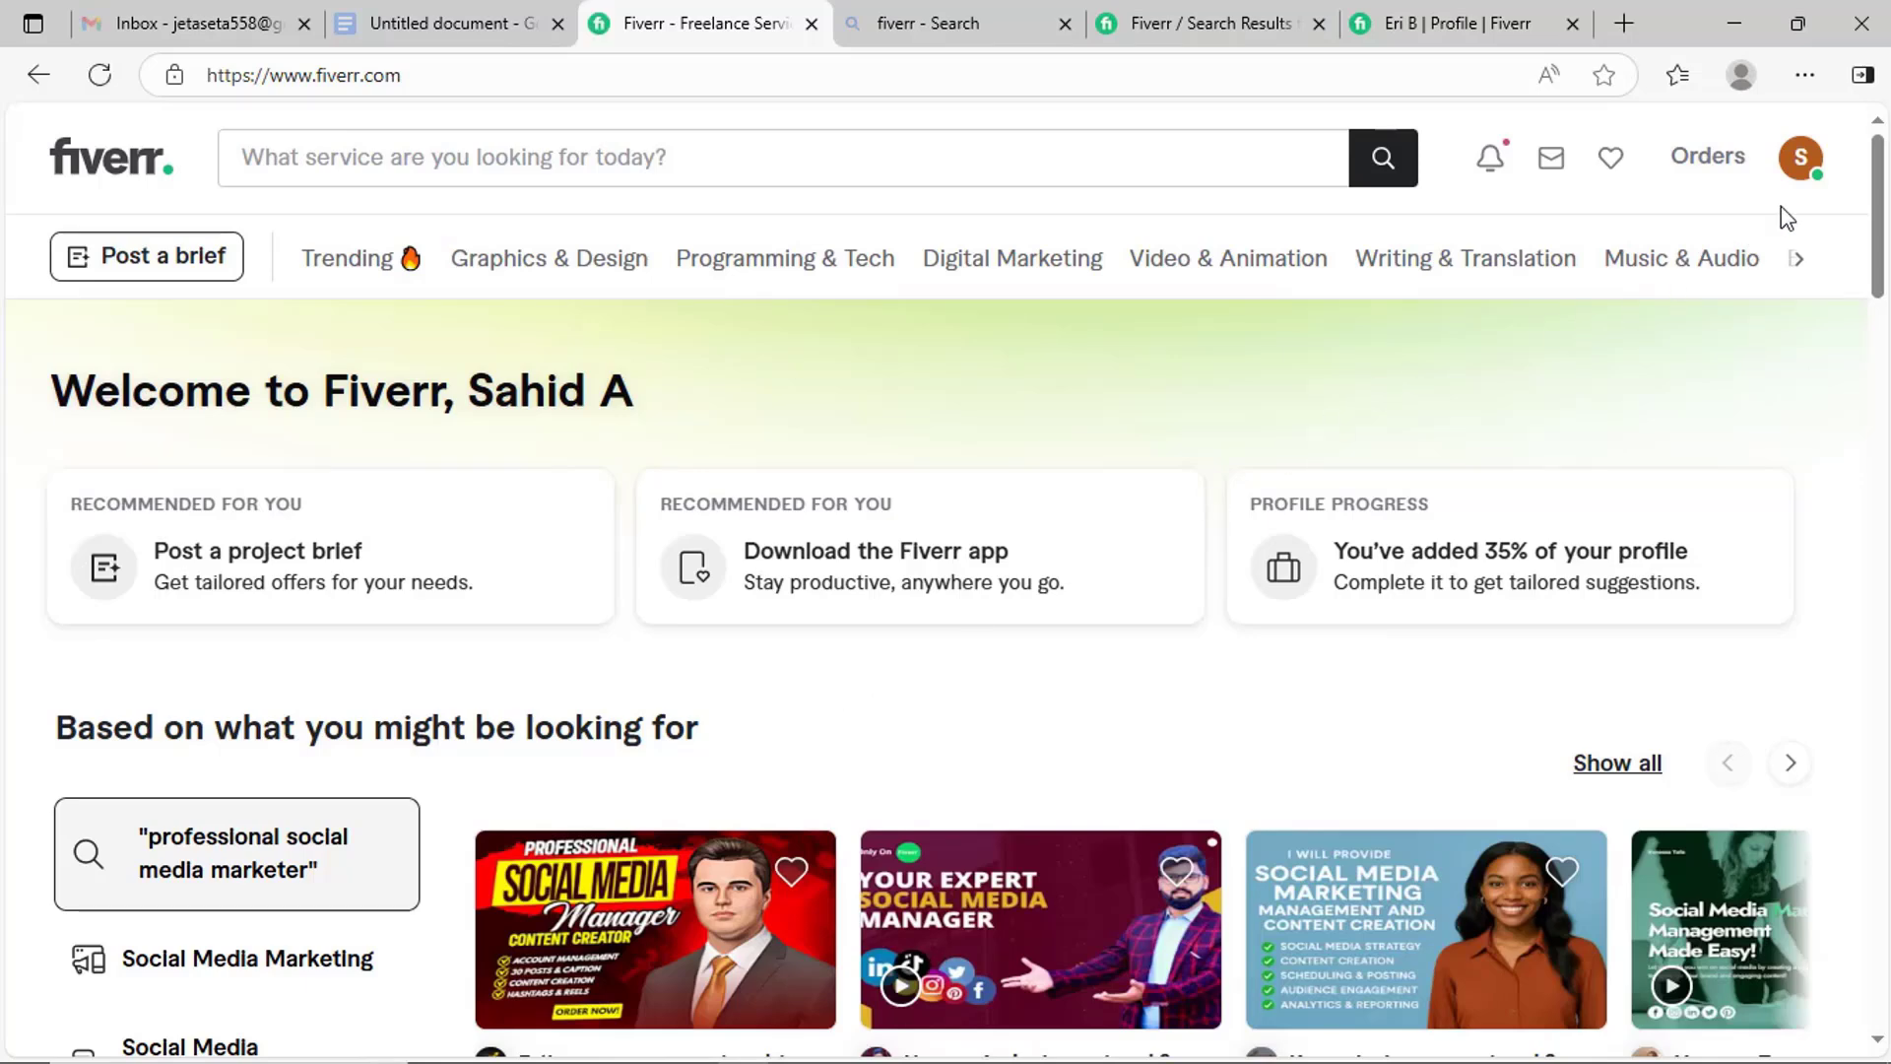
left_click(1799, 170)
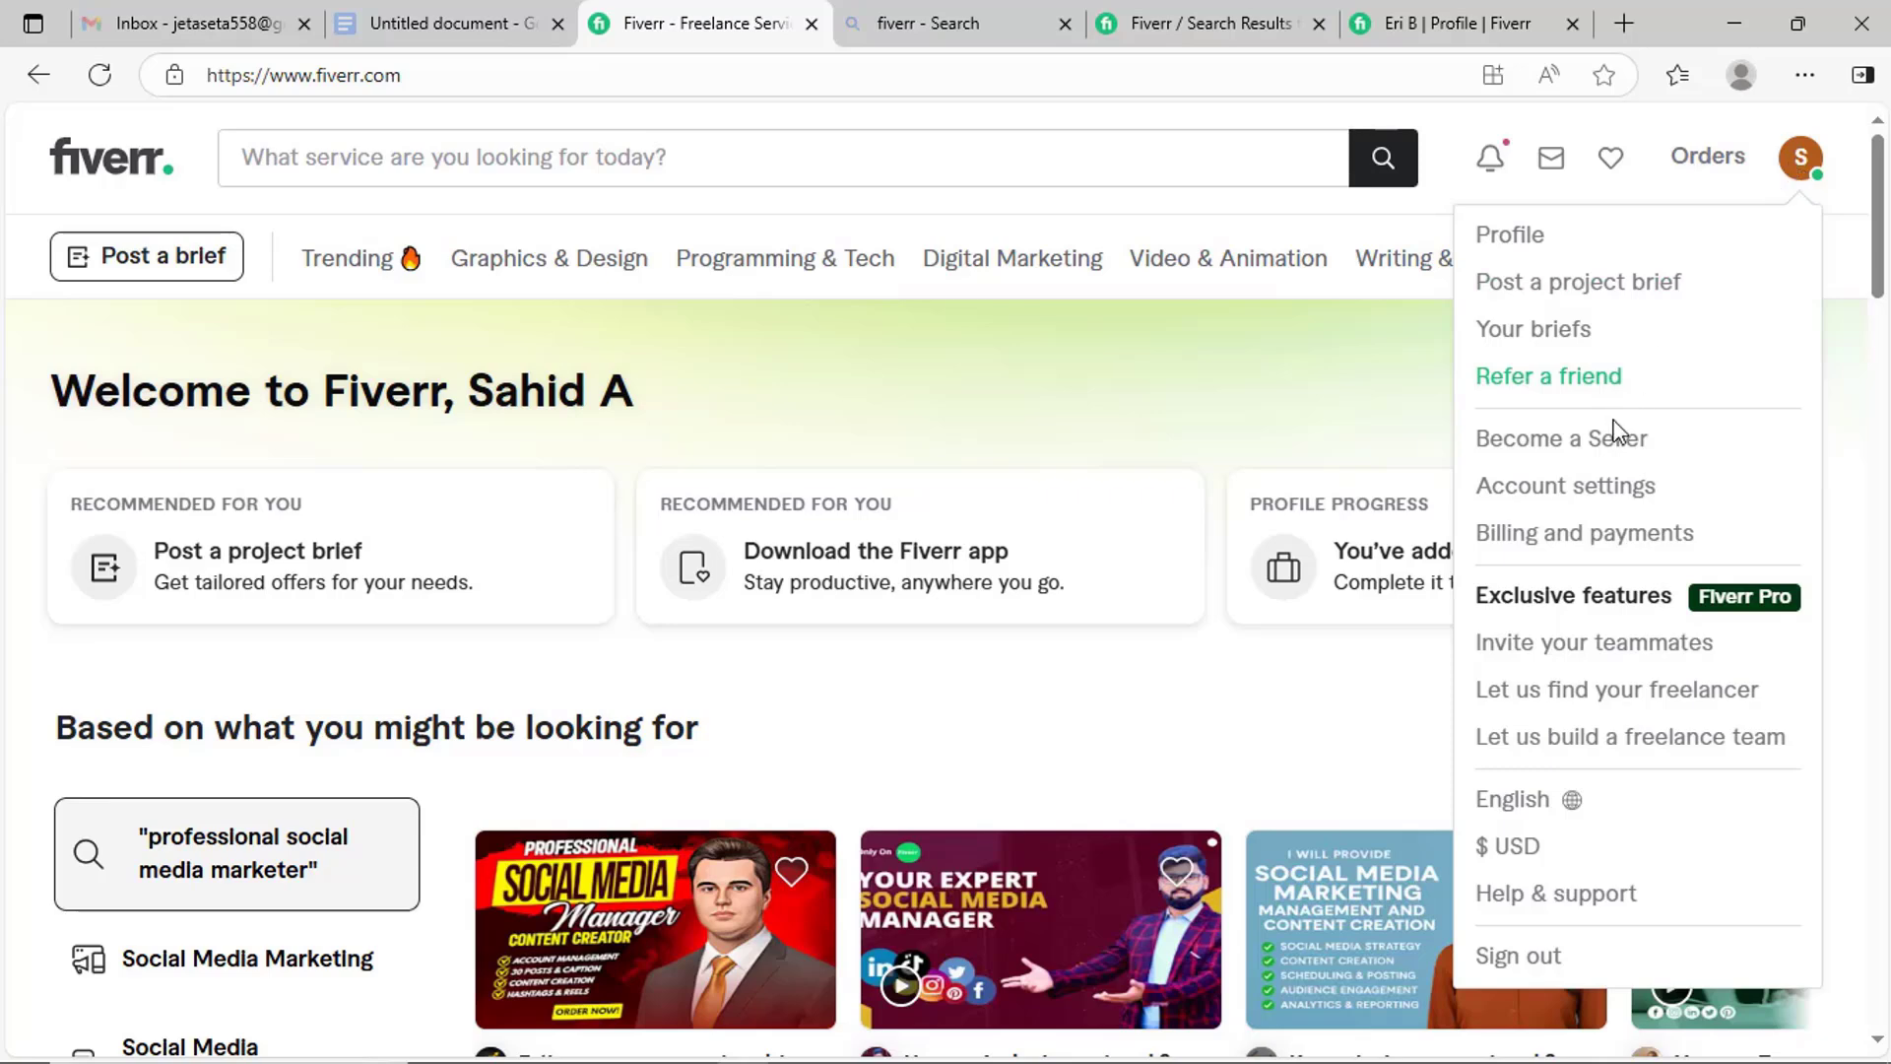
- Enter and save the account holder's full name under Personal Information, then return to Settings
left_click(1573, 488)
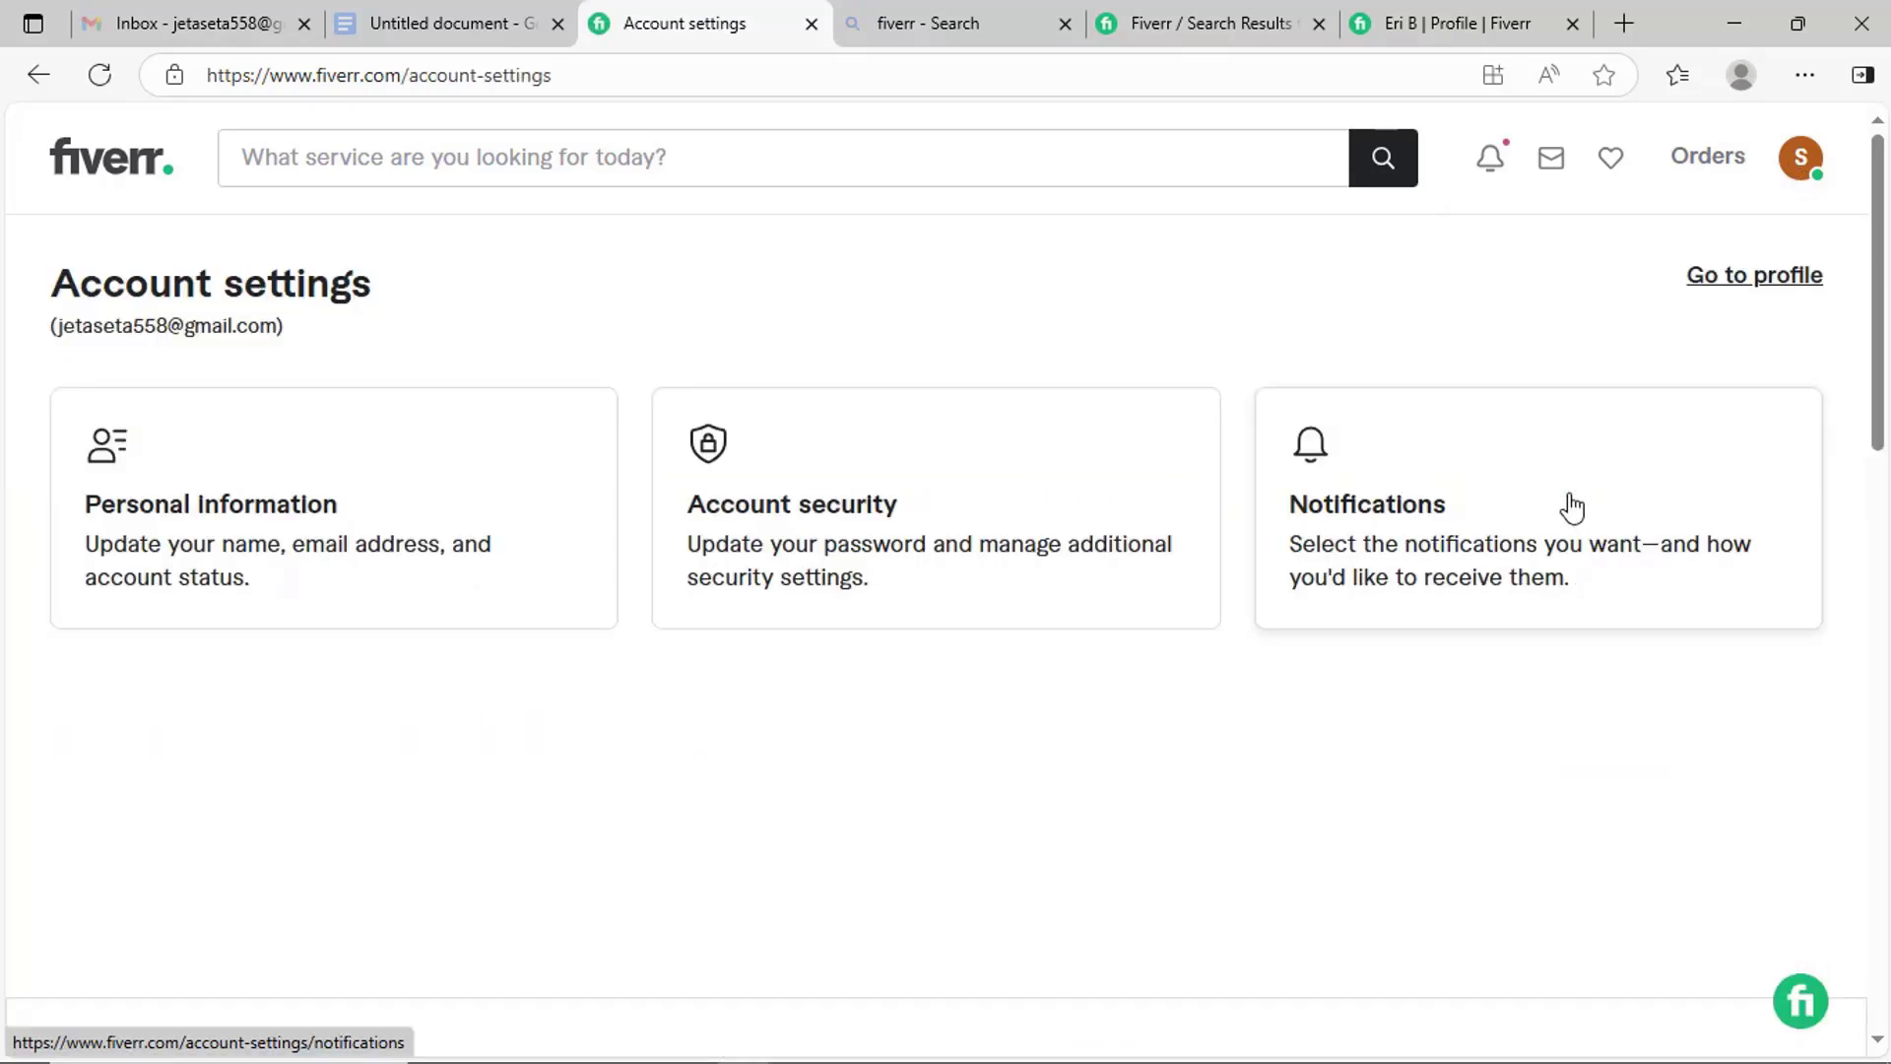
left_click(506, 500)
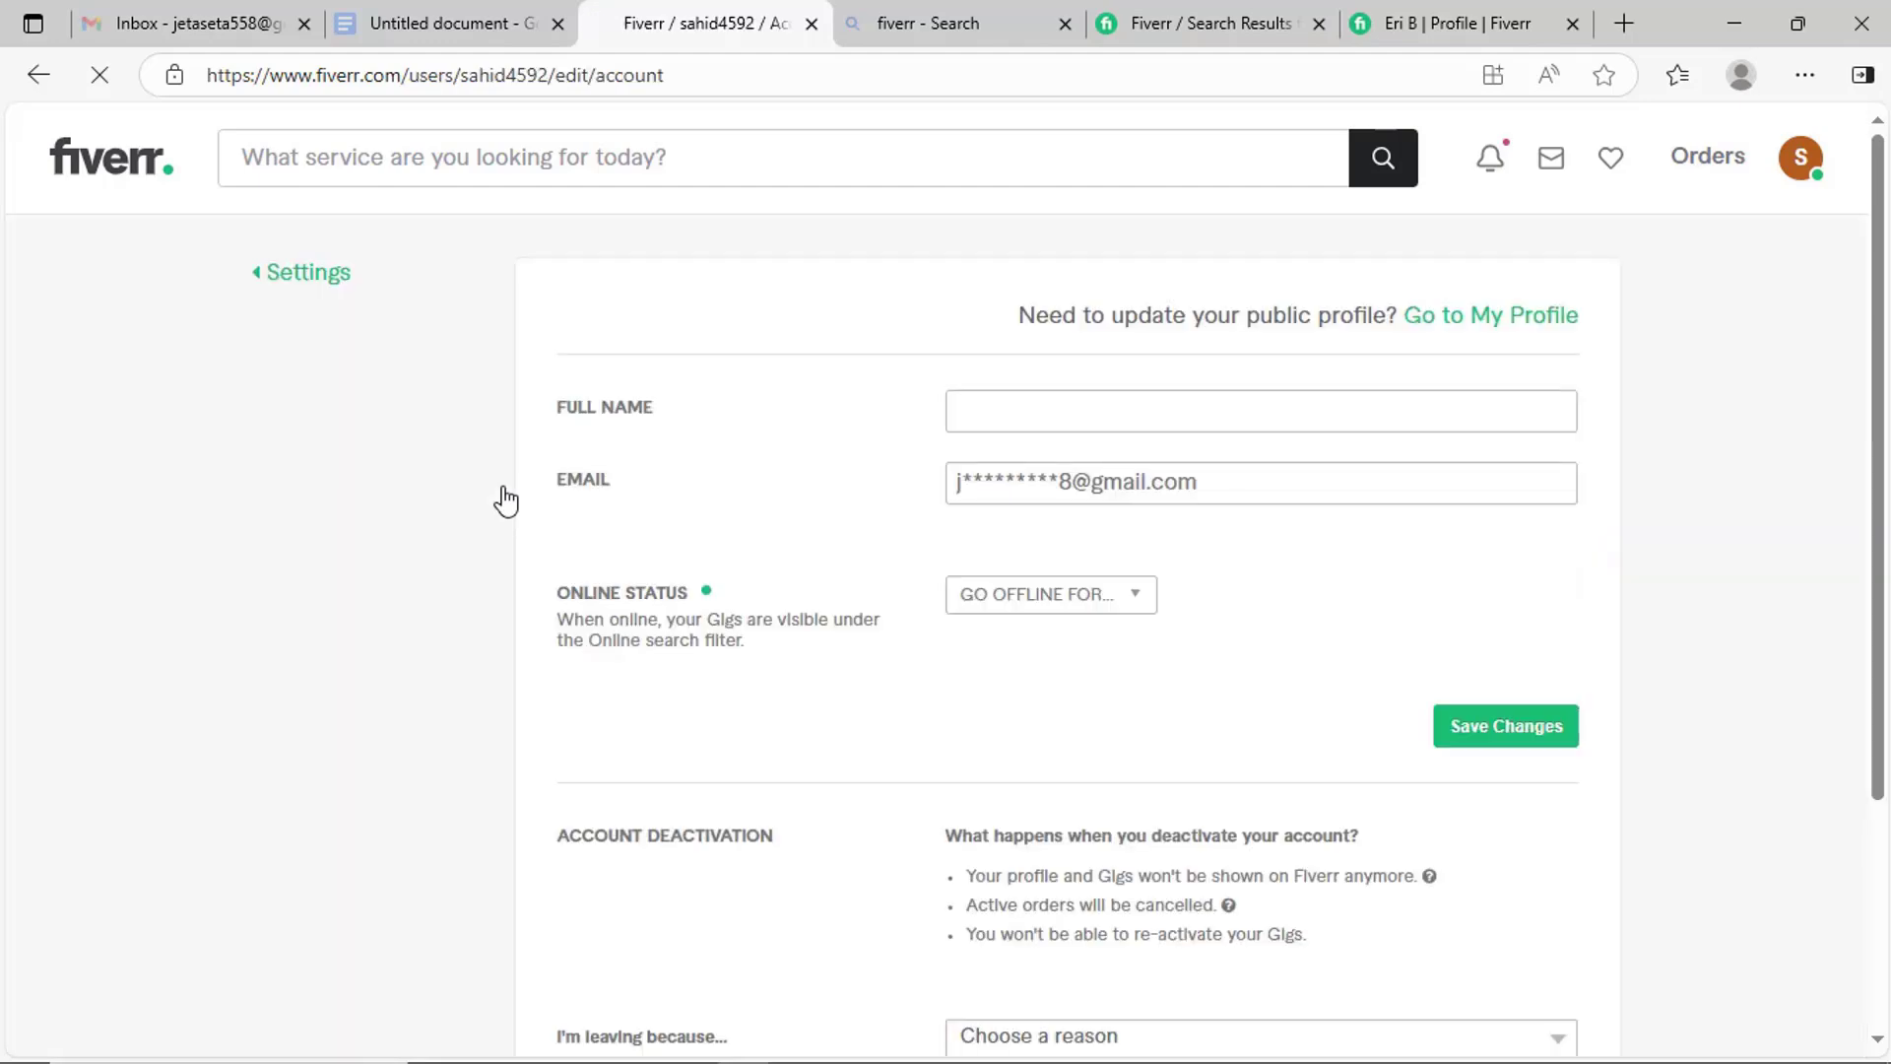
left_click(1047, 411)
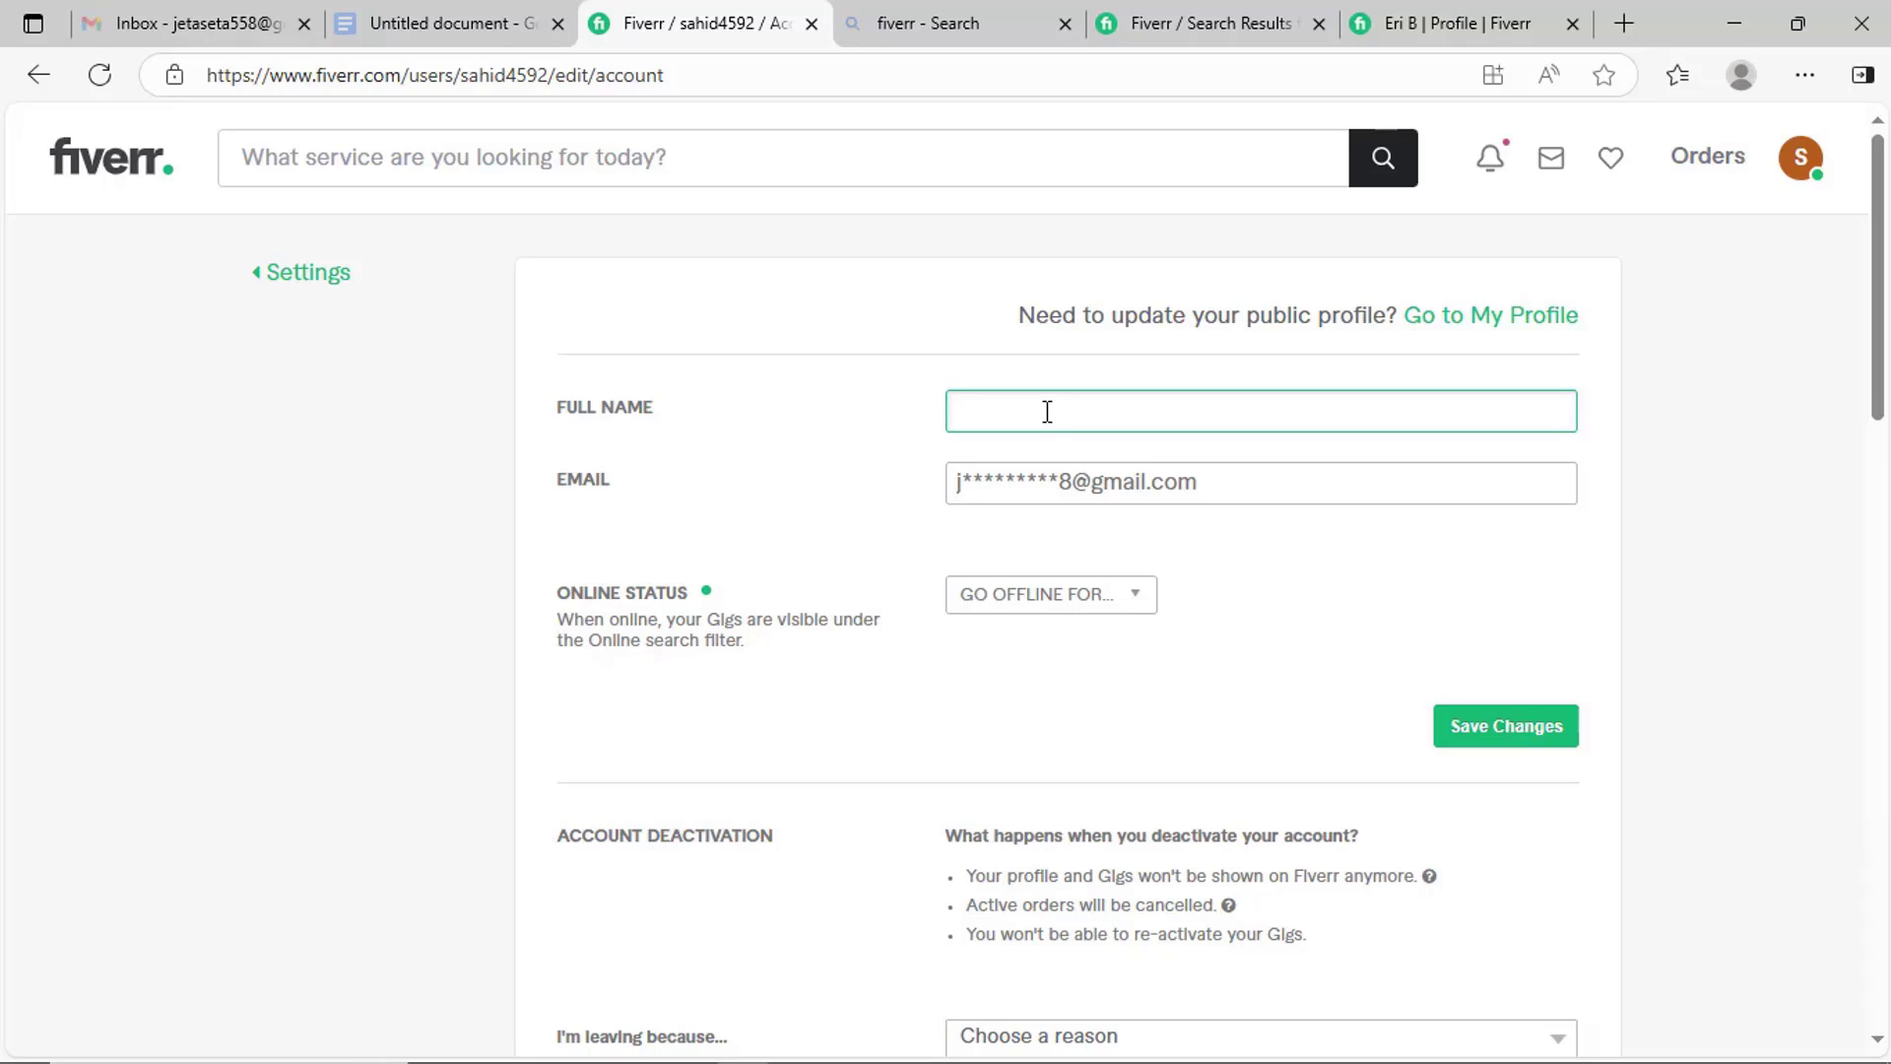
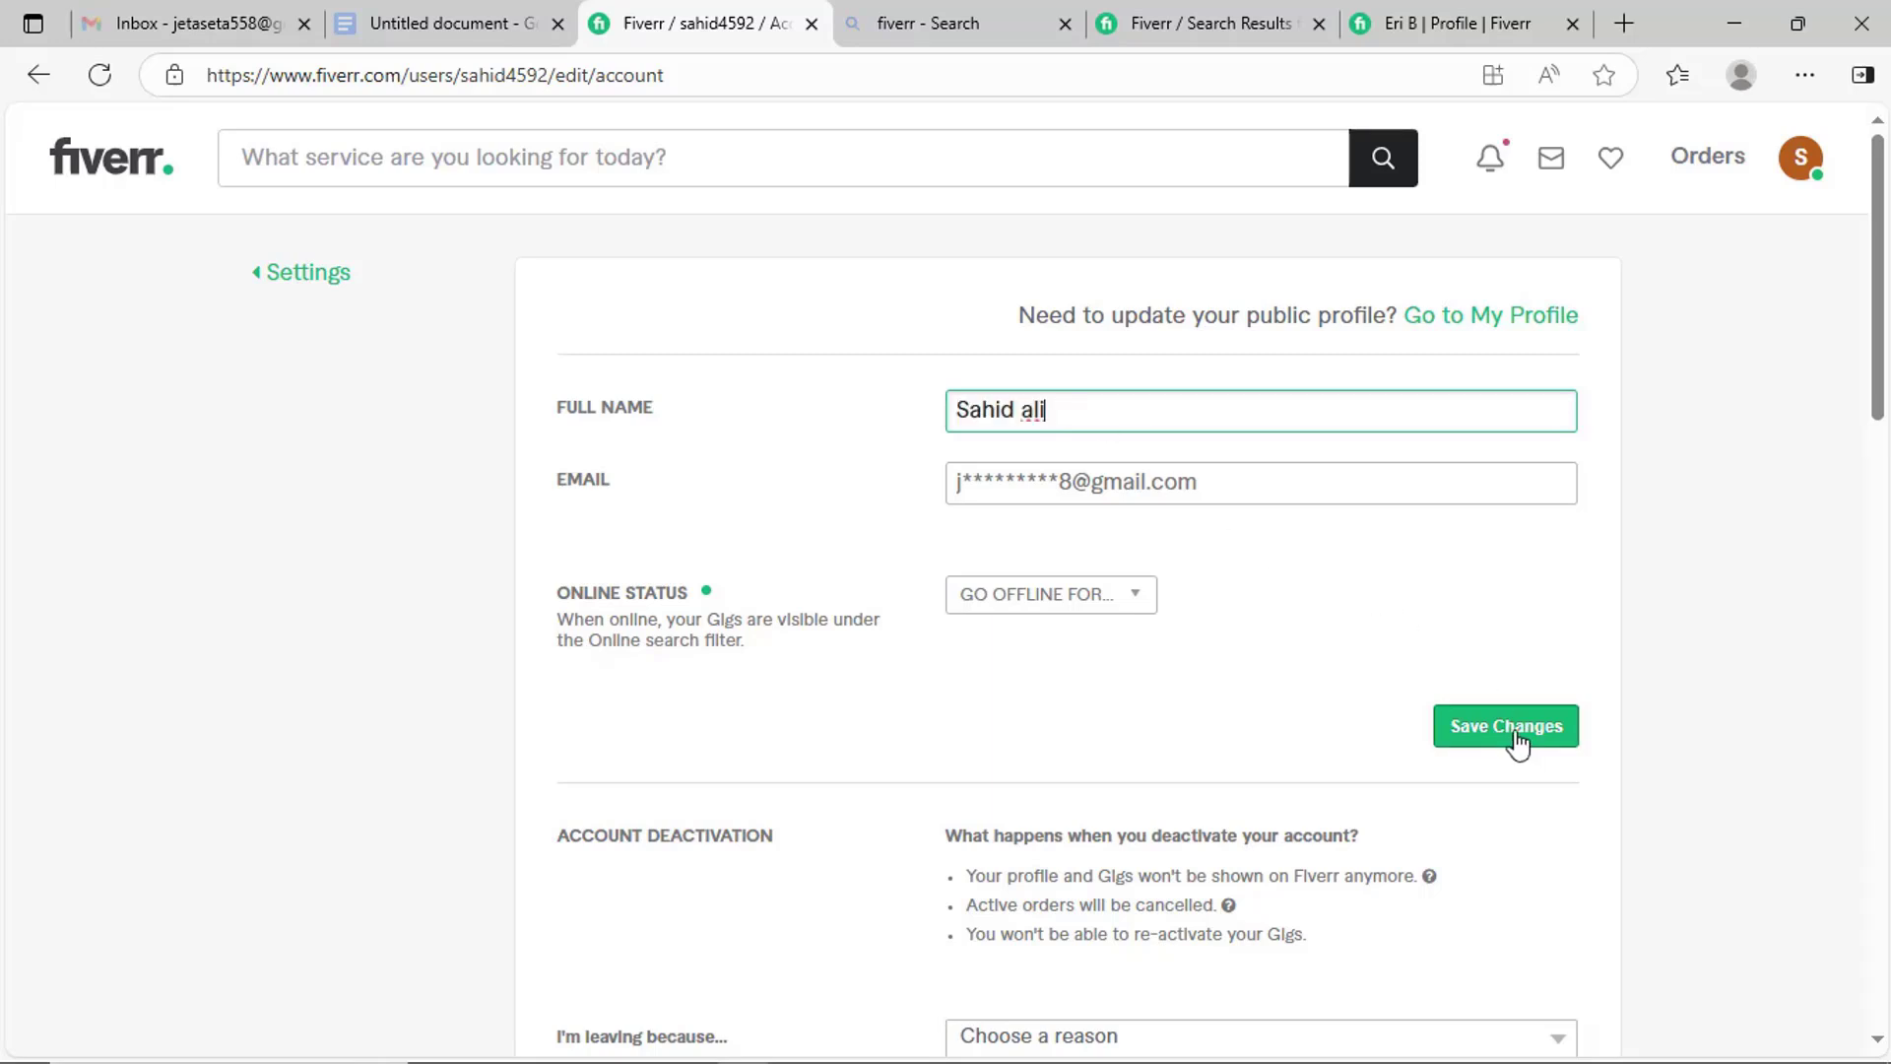
left_click(1522, 748)
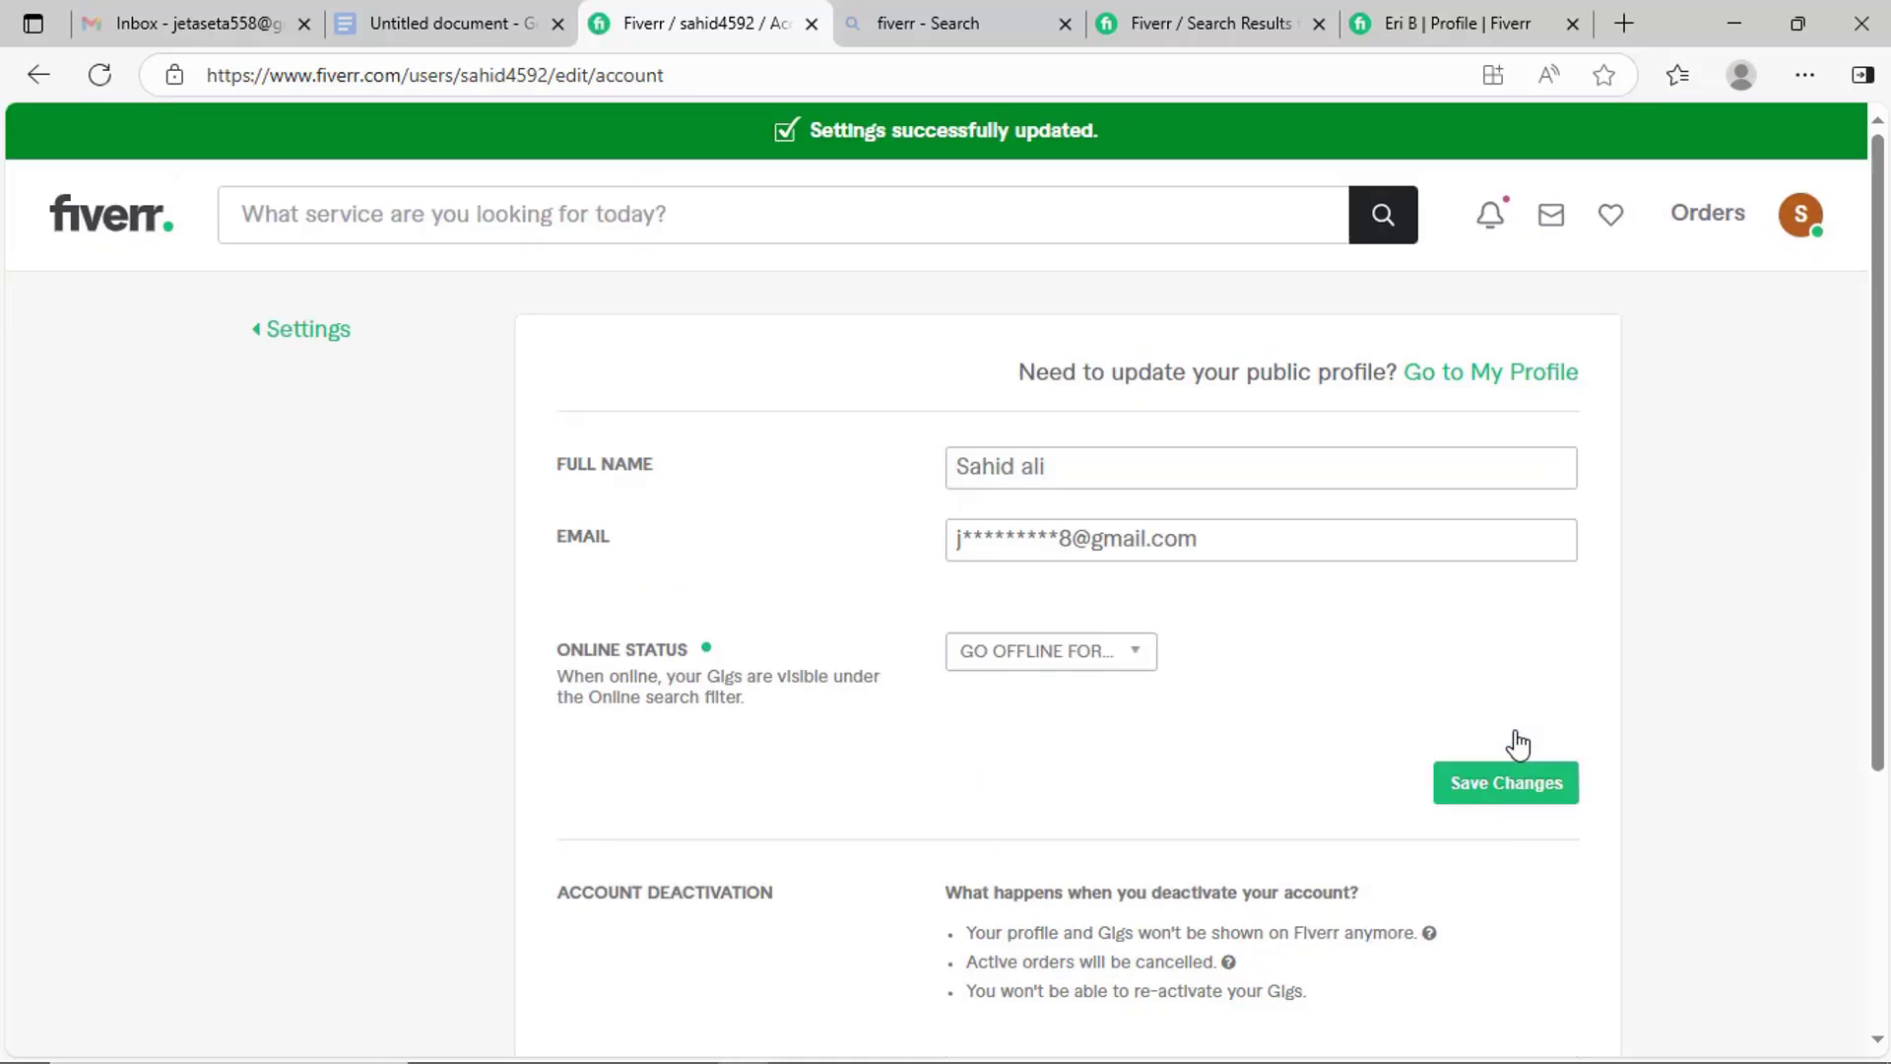
left_click(258, 339)
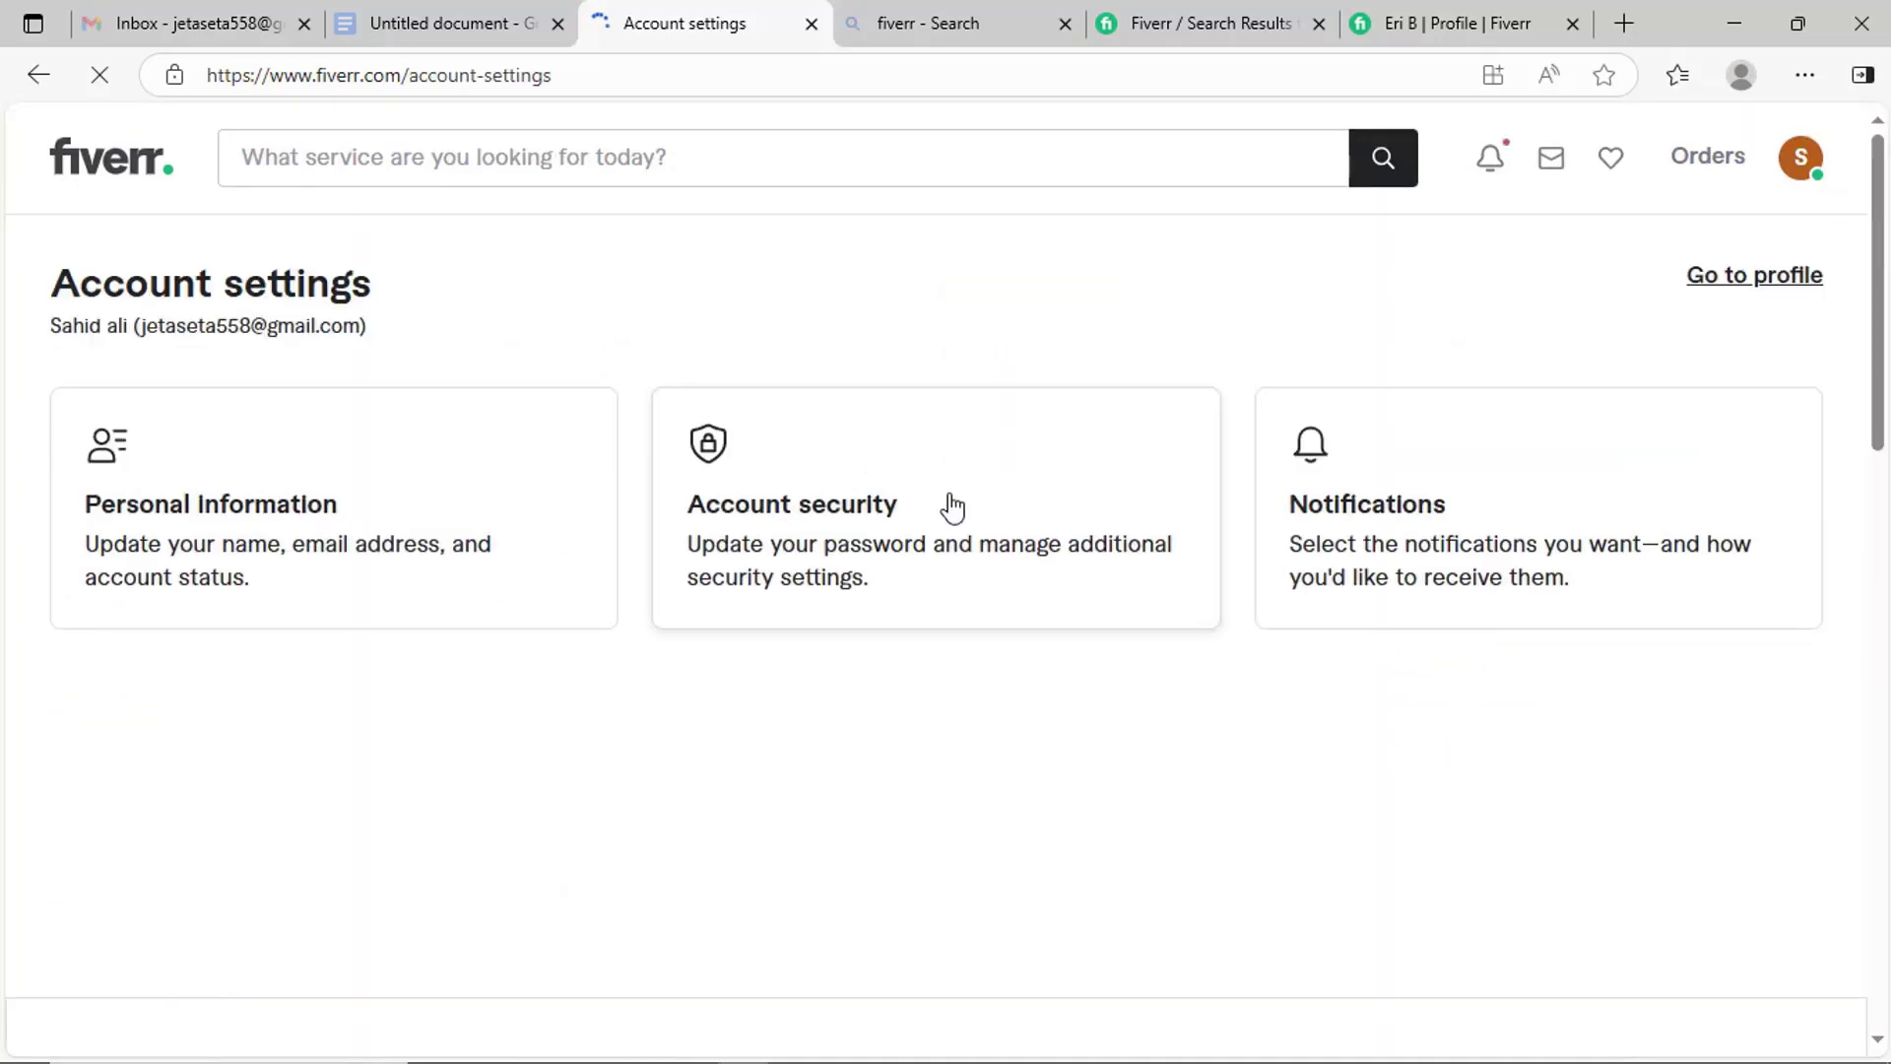
- Switch on Two Factor Authentication in Account security, then go back to Settings
left_click(953, 506)
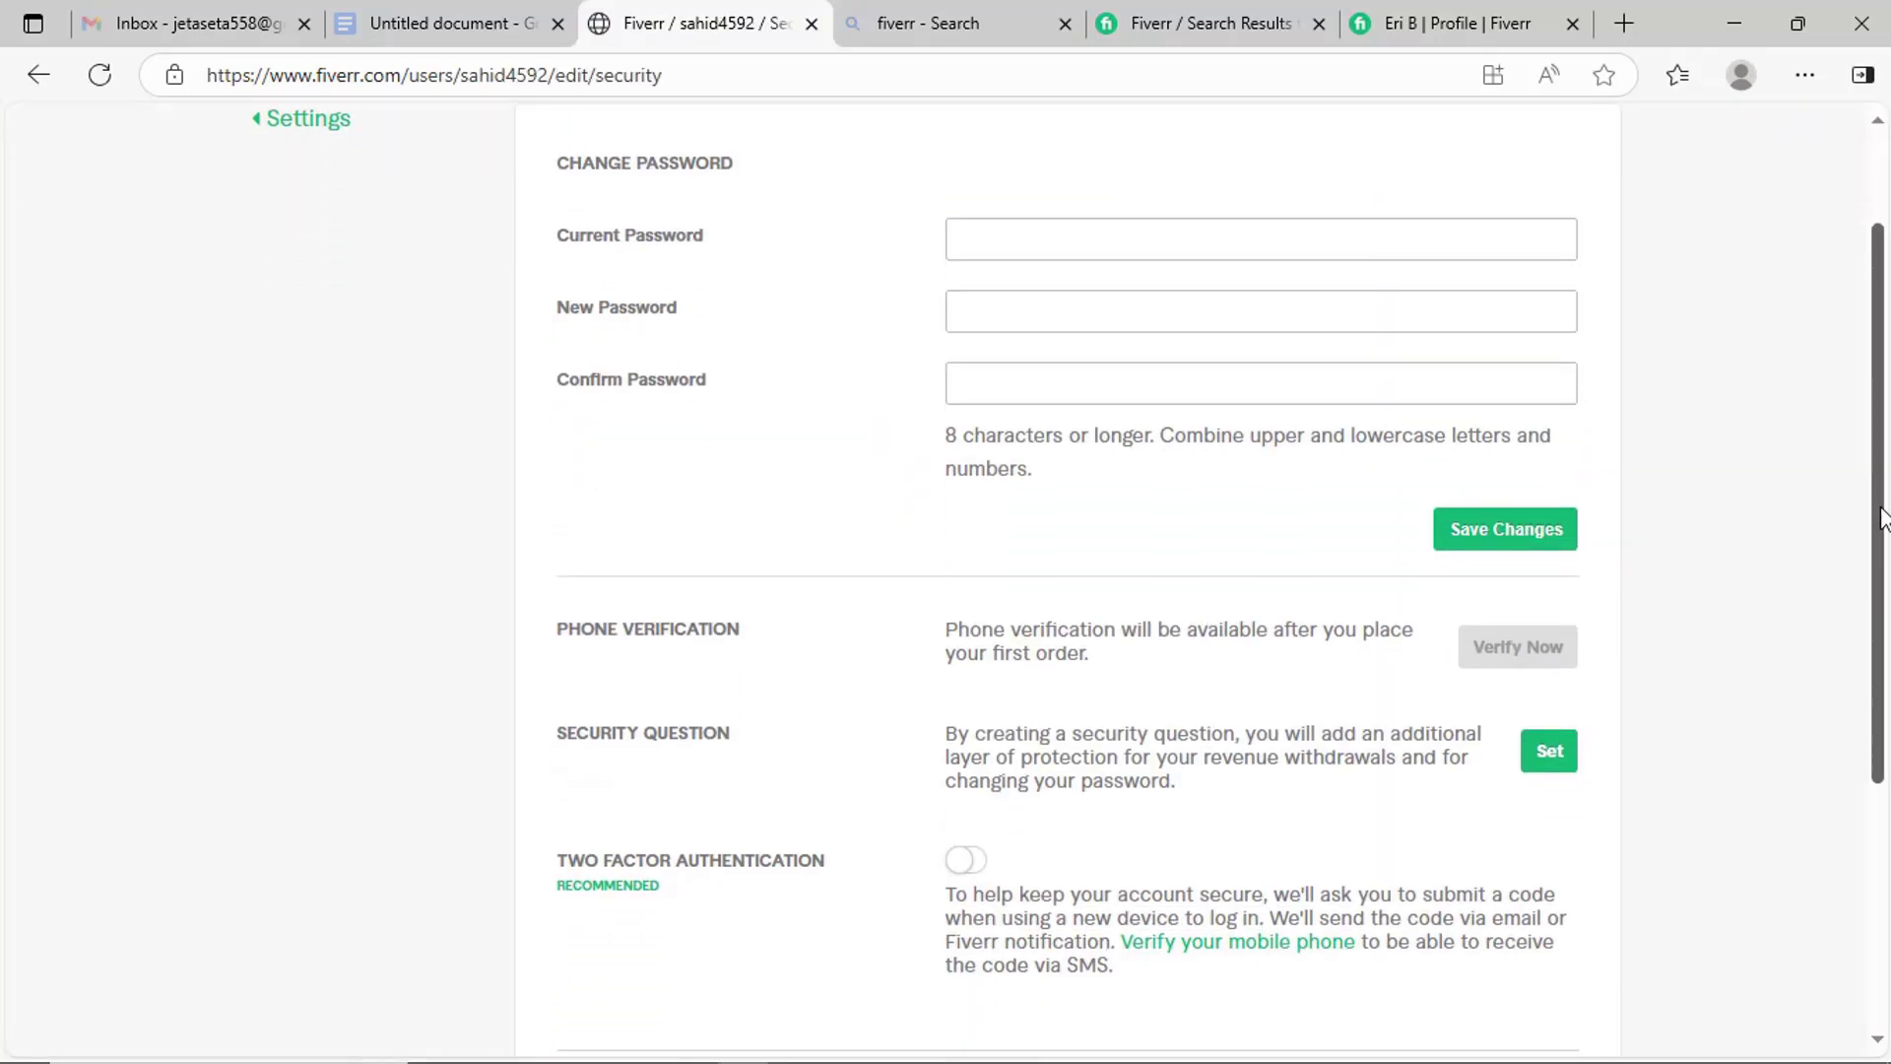
left_click(965, 863)
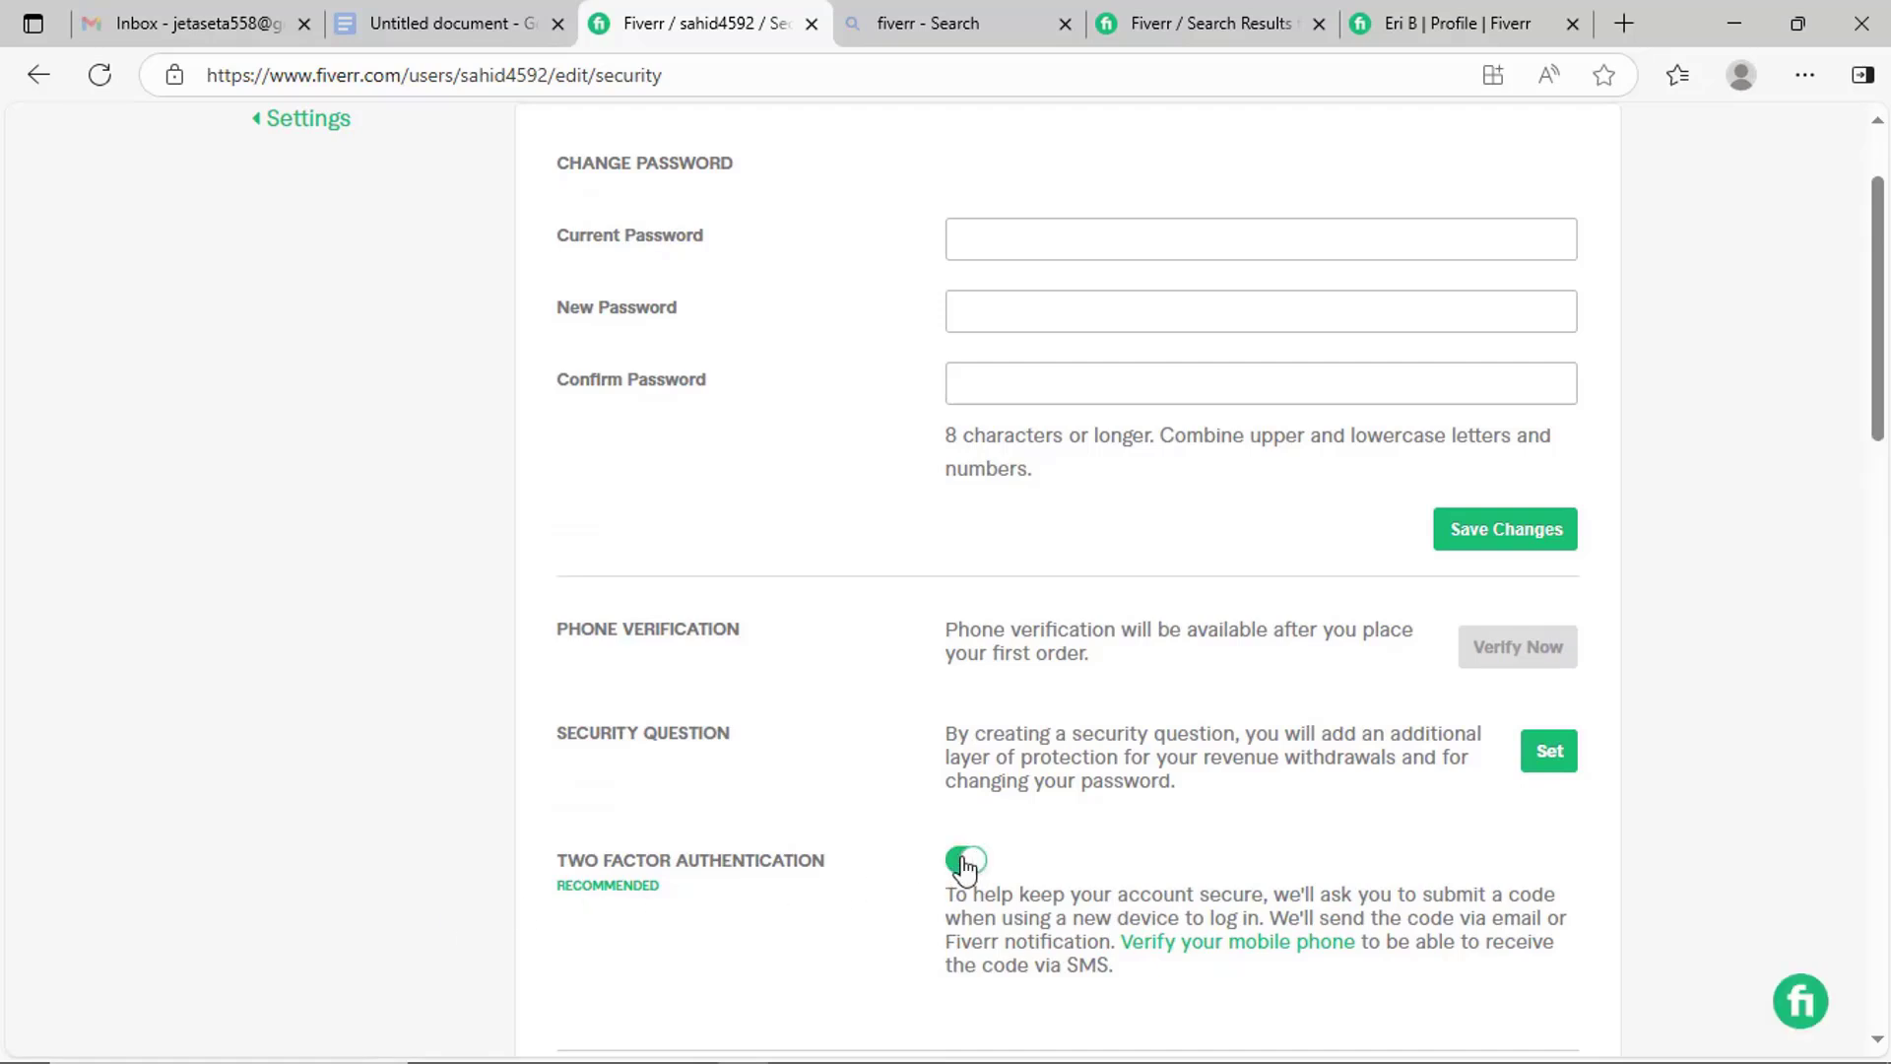
left_click(257, 124)
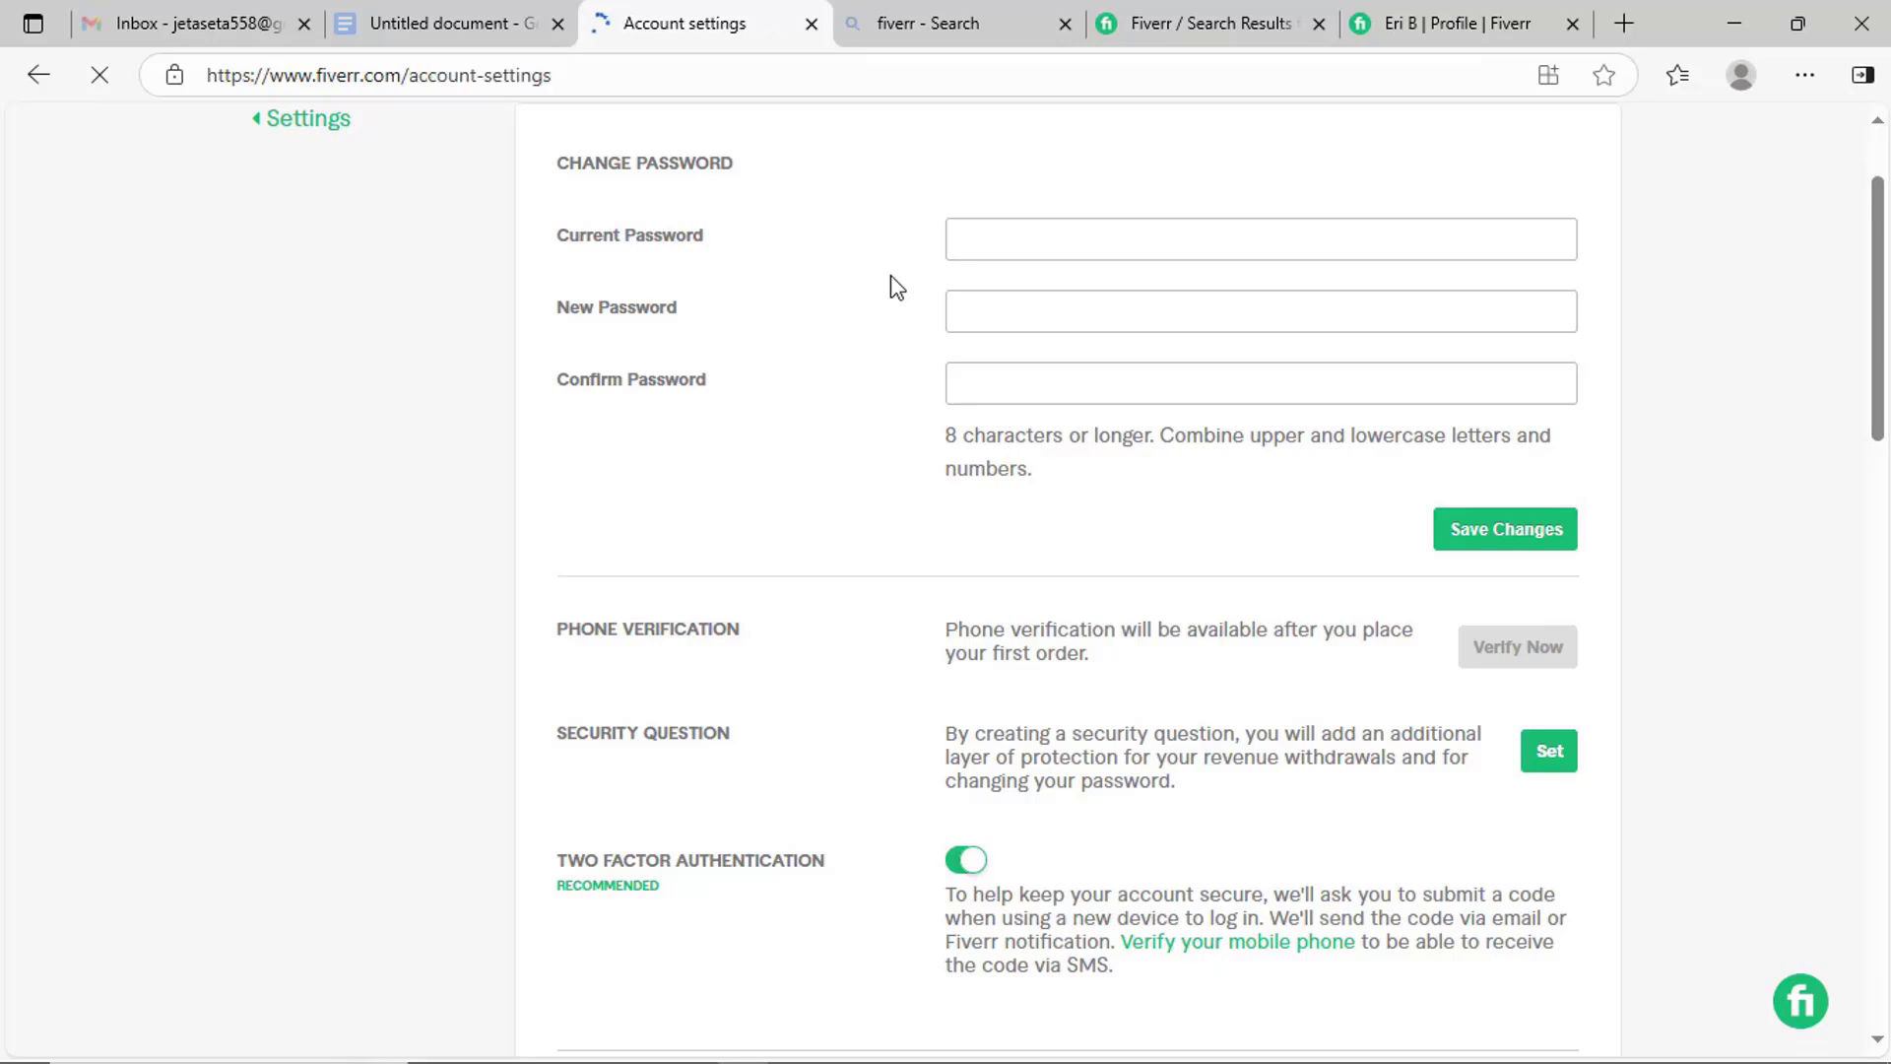